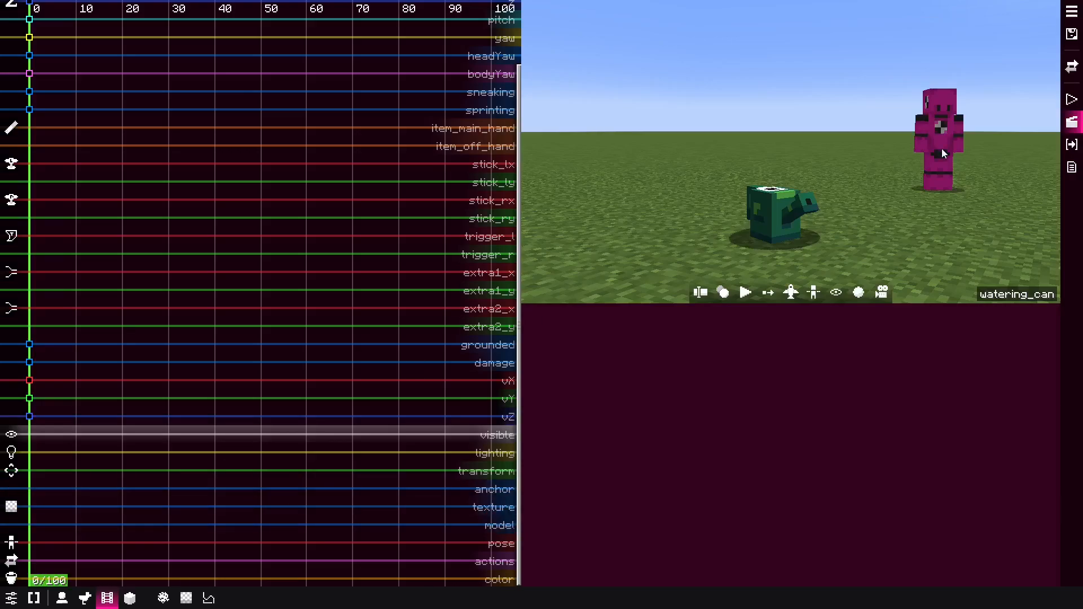
Preview the take and add two anchor keyframes for the watering can at ticks 25 and 30.
{"action": "key", "text": "space"}
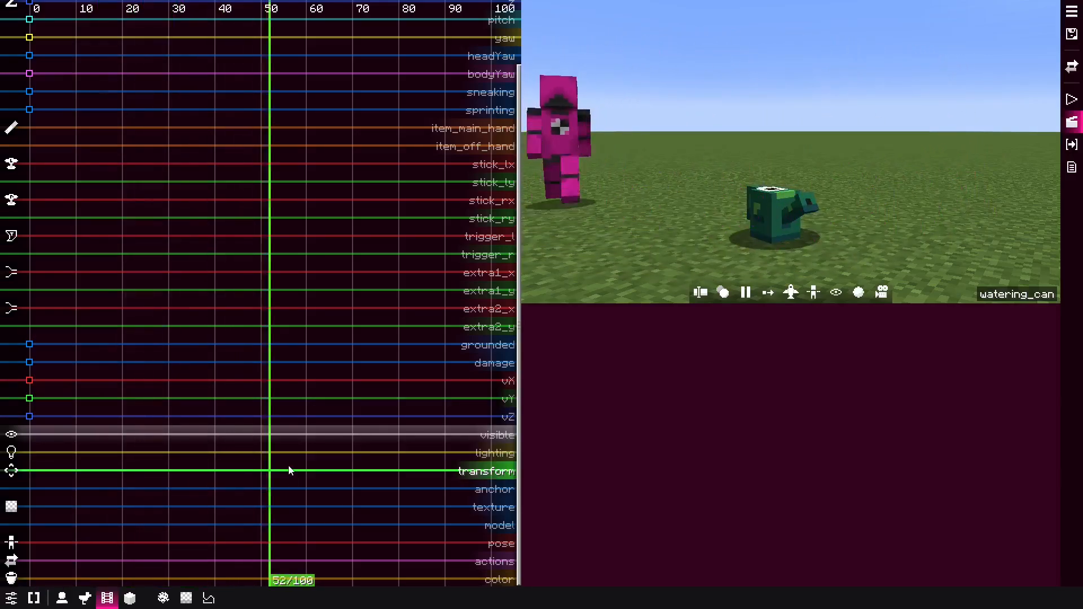
{"action": "key", "text": "space"}
{"action": "left_click_drag", "start_coordinate": [299, 473], "coordinate": [144, 495]}
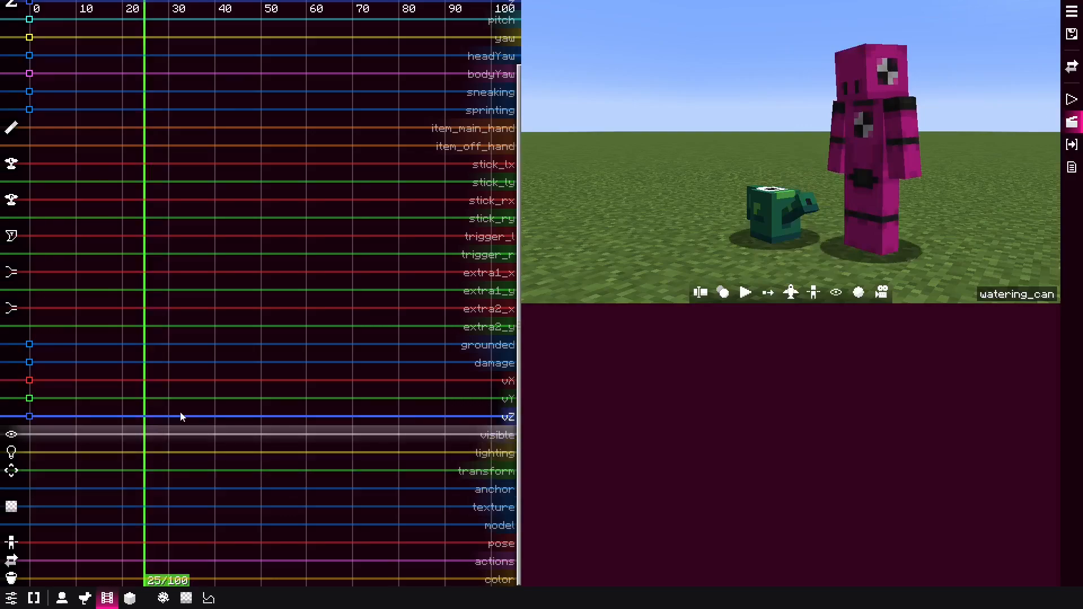
{"action": "left_click", "coordinate": [145, 489], "text": "ctrl"}
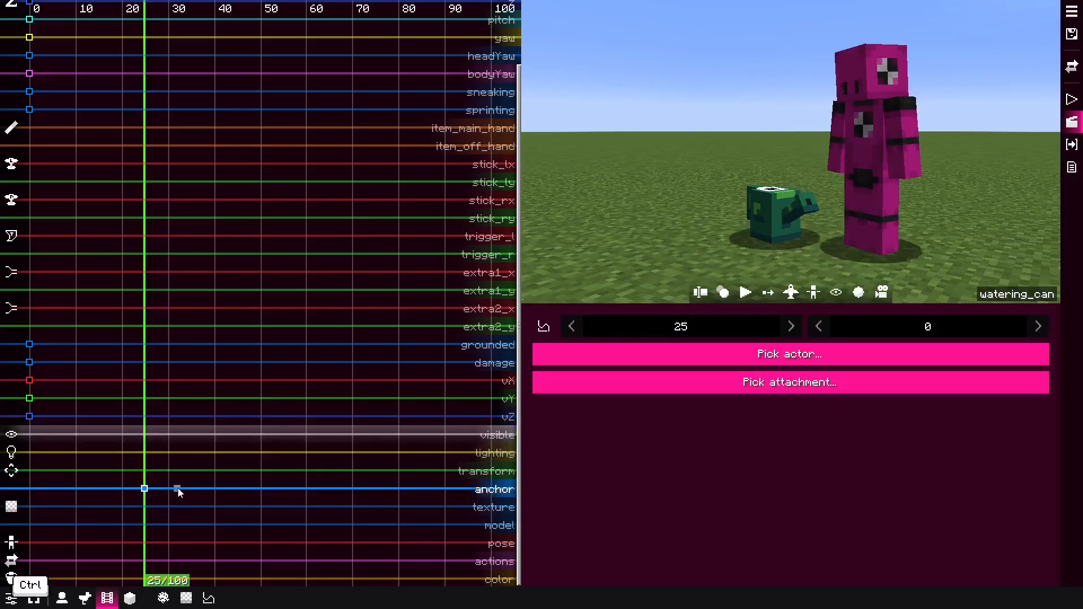
{"action": "scroll", "coordinate": [110, 499], "scroll_direction": "up", "scroll_amount": 4}
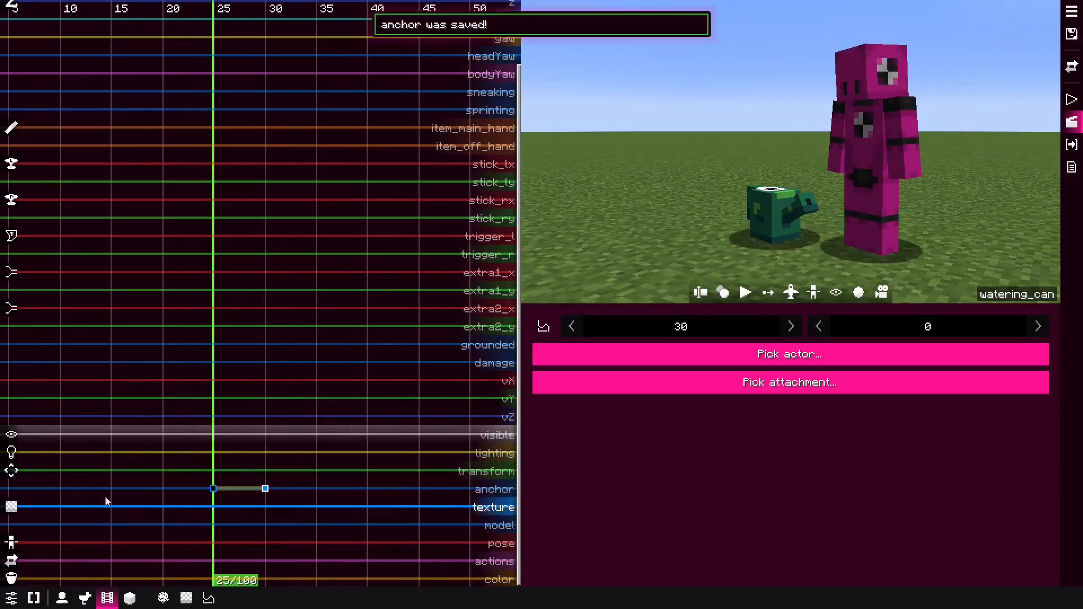
Anchor the watering can's tick 30 keyframe to the character actor with the right_arm_item attachment.
{"action": "left_click", "coordinate": [793, 192], "text": "alt"}
{"action": "middle_click_drag", "start_coordinate": [338, 501], "coordinate": [240, 251]}
{"action": "left_click_drag", "start_coordinate": [369, 472], "coordinate": [387, 471]}
{"action": "left_click", "coordinate": [391, 488]}
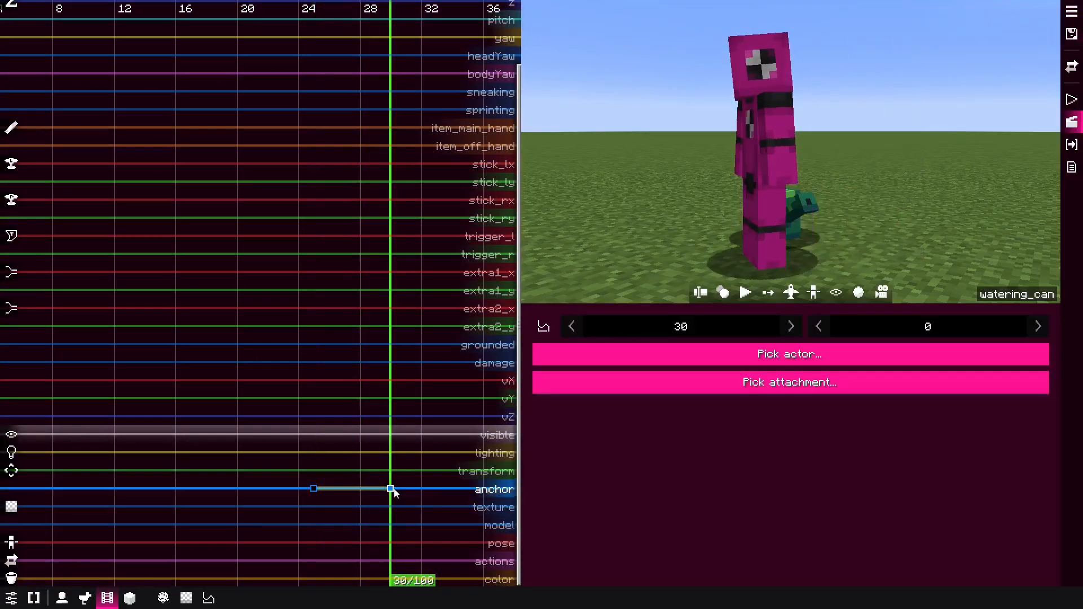
{"action": "left_click", "coordinate": [657, 361]}
{"action": "left_click", "coordinate": [728, 397]}
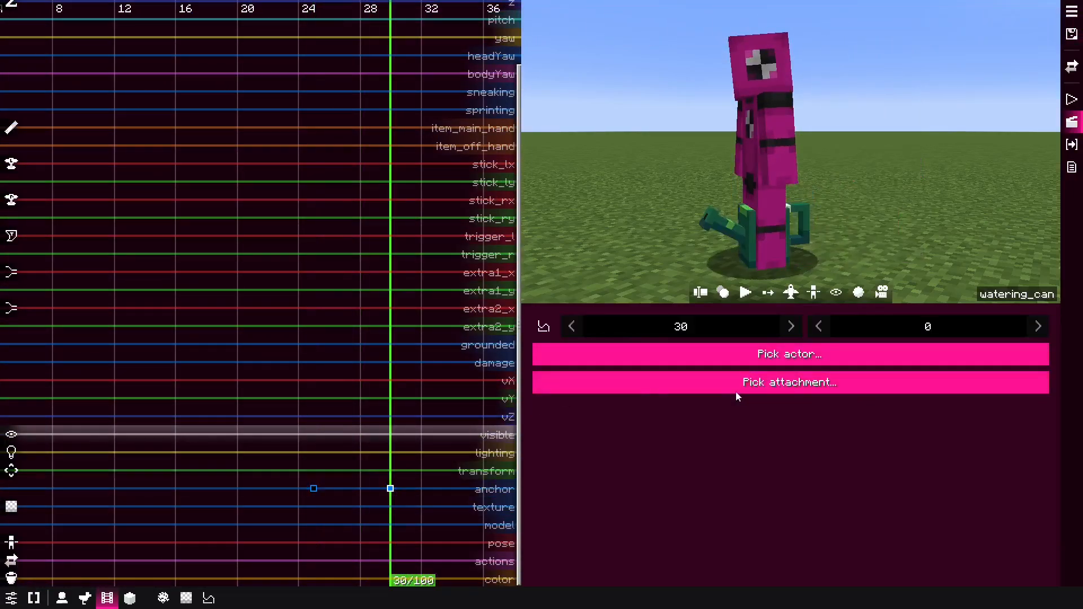
{"action": "left_click", "coordinate": [736, 382]}
{"action": "left_click", "coordinate": [818, 547]}
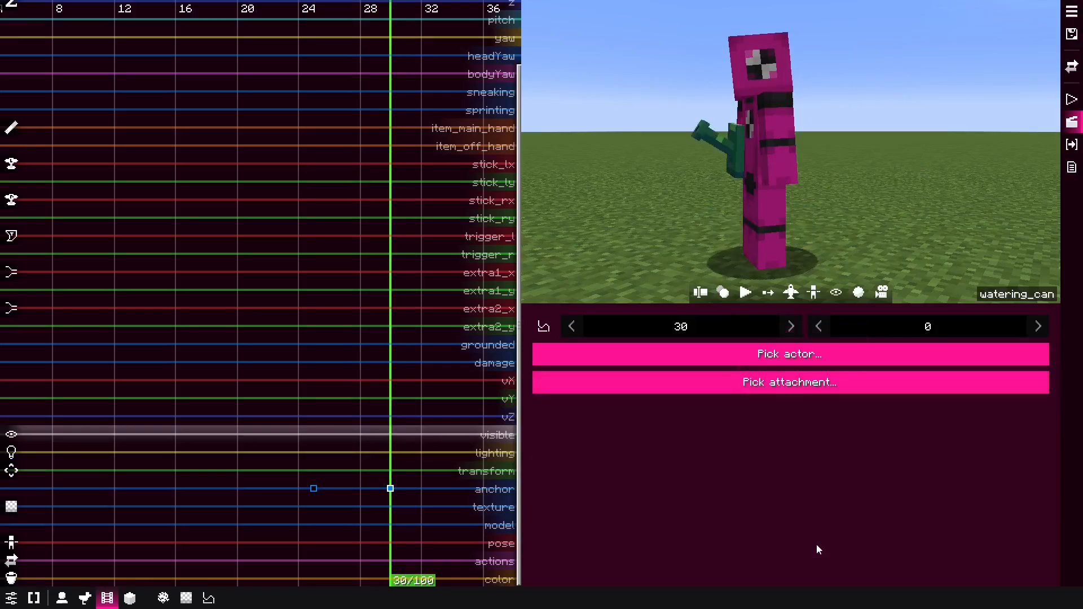
Scrub and play back the take to check how the watering can follows the character after the pickup.
{"action": "left_click_drag", "start_coordinate": [393, 445], "coordinate": [248, 450]}
{"action": "key", "text": "space"}
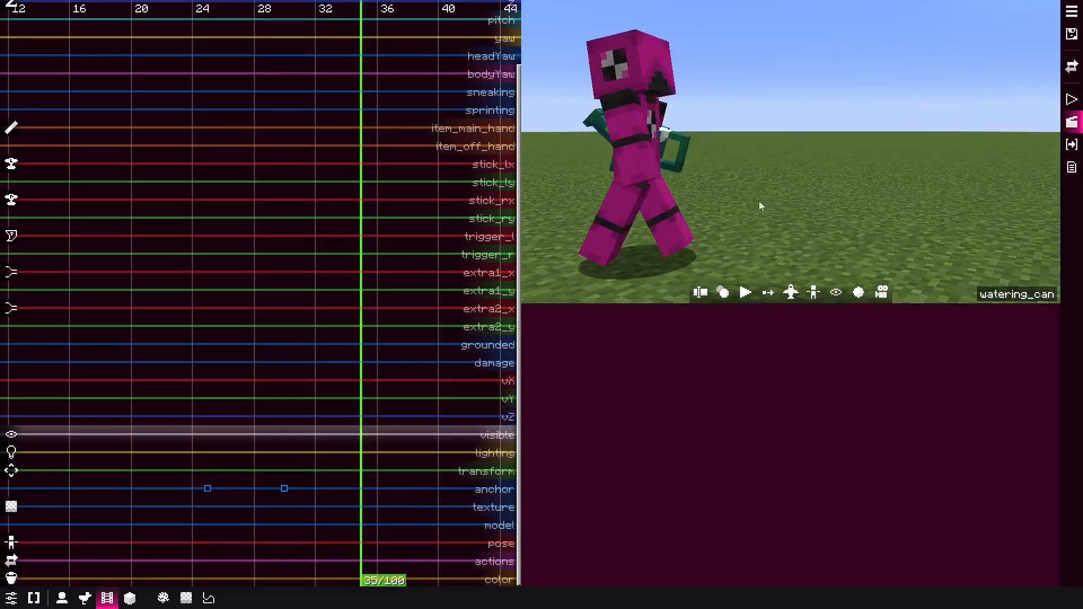
{"action": "left_click", "coordinate": [145, 399]}
{"action": "key", "text": "space"}
{"action": "key", "text": "space"}
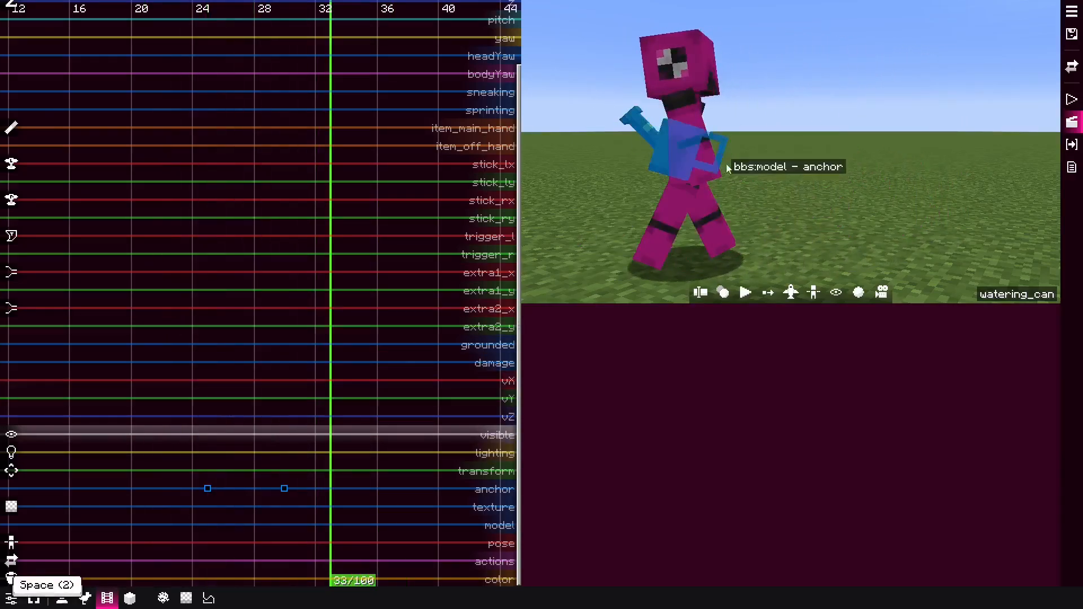
{"action": "key", "text": "space"}
{"action": "middle_click_drag", "start_coordinate": [450, 389], "coordinate": [266, 336]}
{"action": "scroll", "coordinate": [266, 336], "scroll_direction": "down", "scroll_amount": 9}
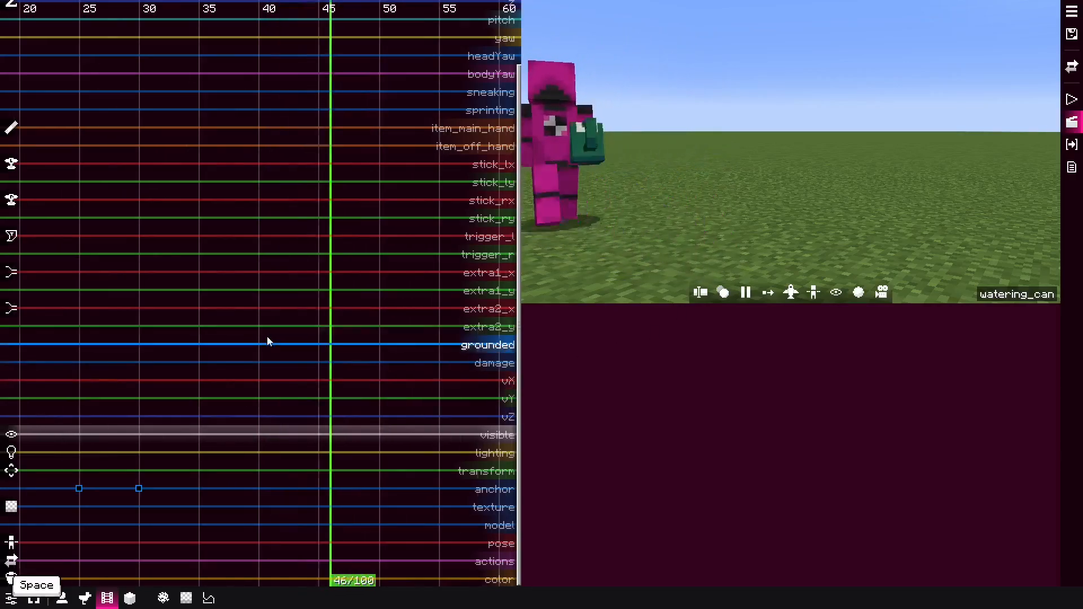
{"action": "middle_click_drag", "start_coordinate": [354, 364], "coordinate": [307, 331]}
{"action": "scroll", "coordinate": [251, 379], "scroll_direction": "down", "scroll_amount": 4}
{"action": "scroll", "coordinate": [307, 330], "scroll_direction": "down", "scroll_amount": 2}
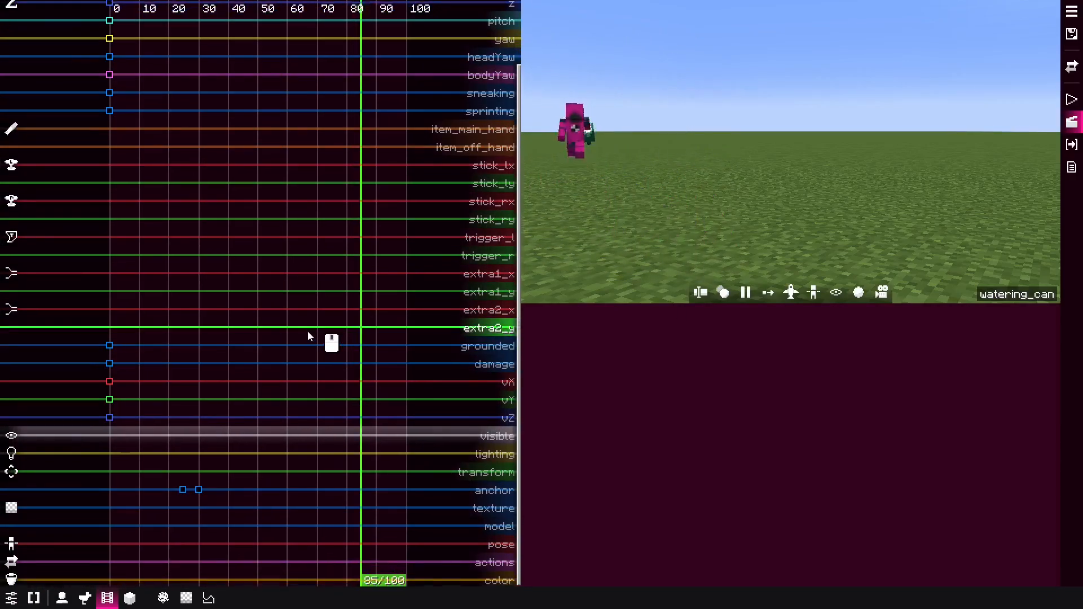
{"action": "key", "text": "space"}
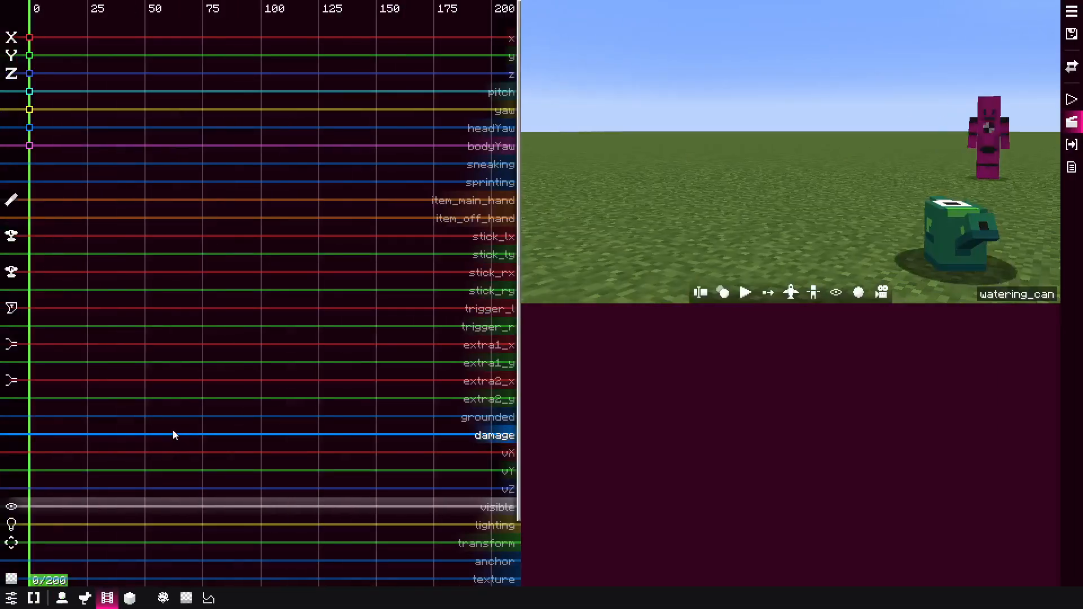
Play through the 200-tick take to find where the character picks up and drops the watering can.
{"action": "key", "text": "space"}
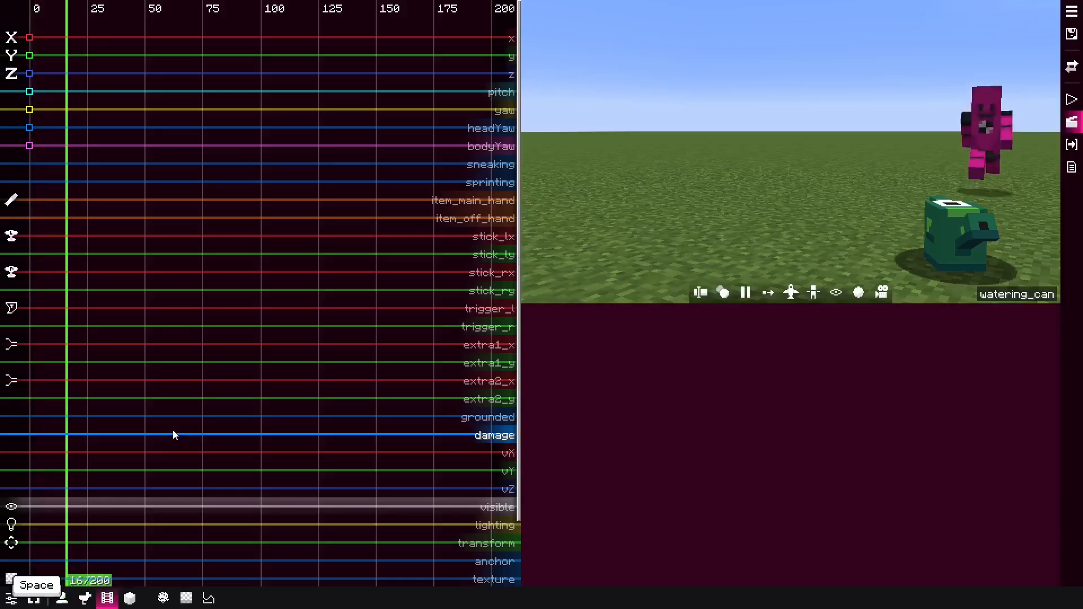
{"action": "key", "text": "space"}
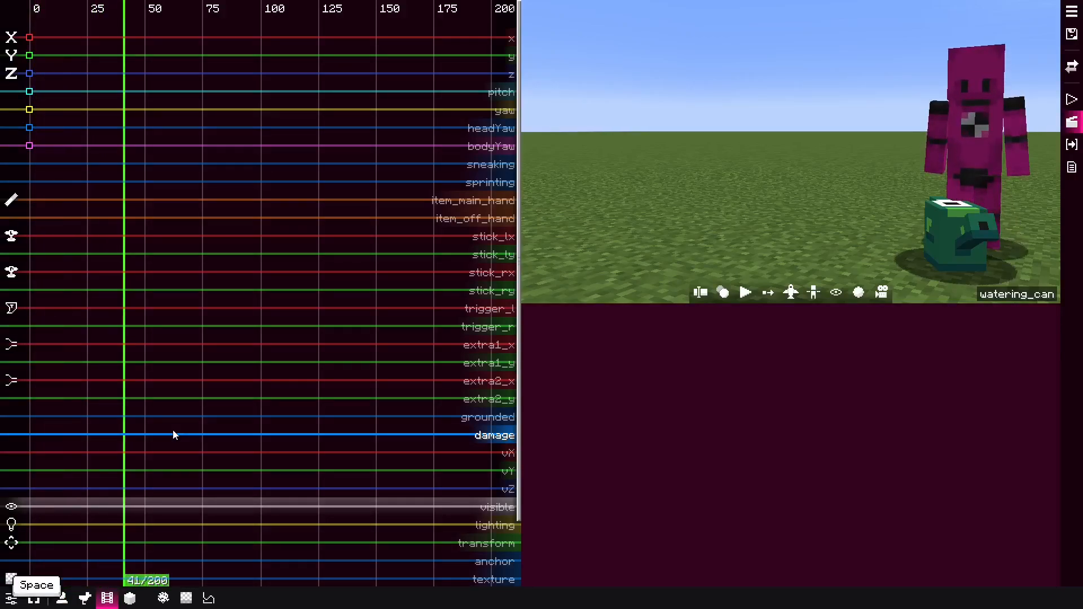
{"action": "key", "text": "space"}
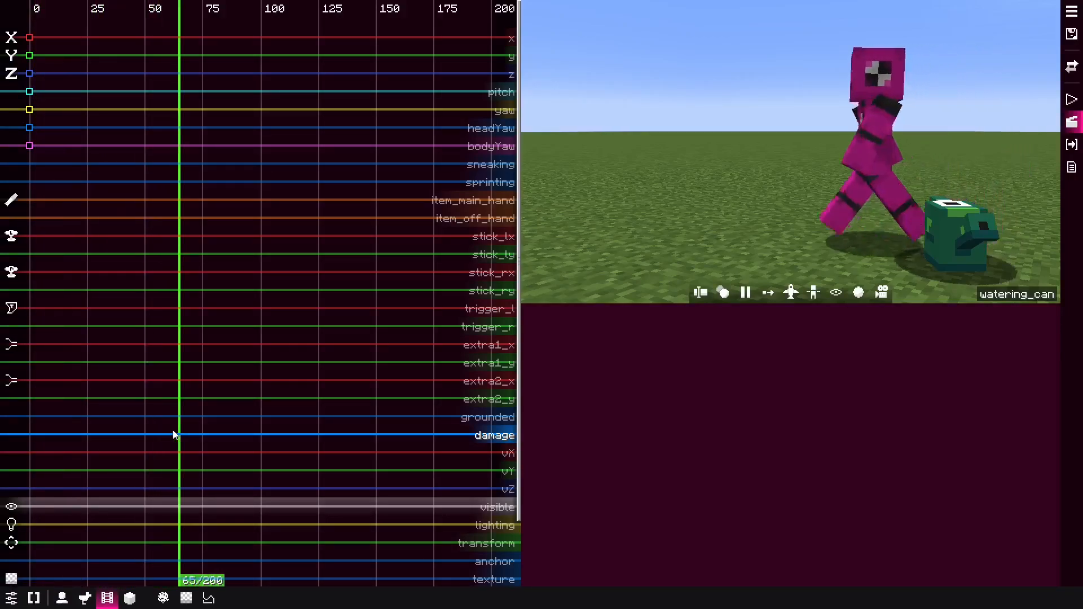
{"action": "key", "text": "space"}
{"action": "key", "text": "space"}
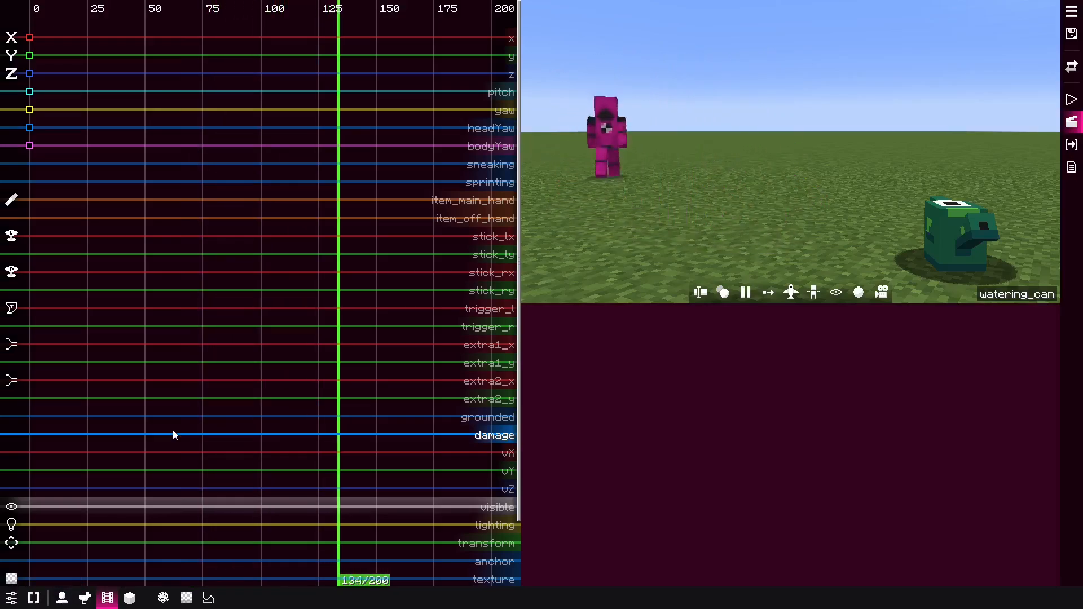
{"action": "key", "text": "space"}
Add anchor keyframes at ticks 38 and 41, attaching the watering can to the character's right_arm_item at tick 41.
{"action": "scroll", "coordinate": [226, 327], "scroll_direction": "down", "scroll_amount": 4}
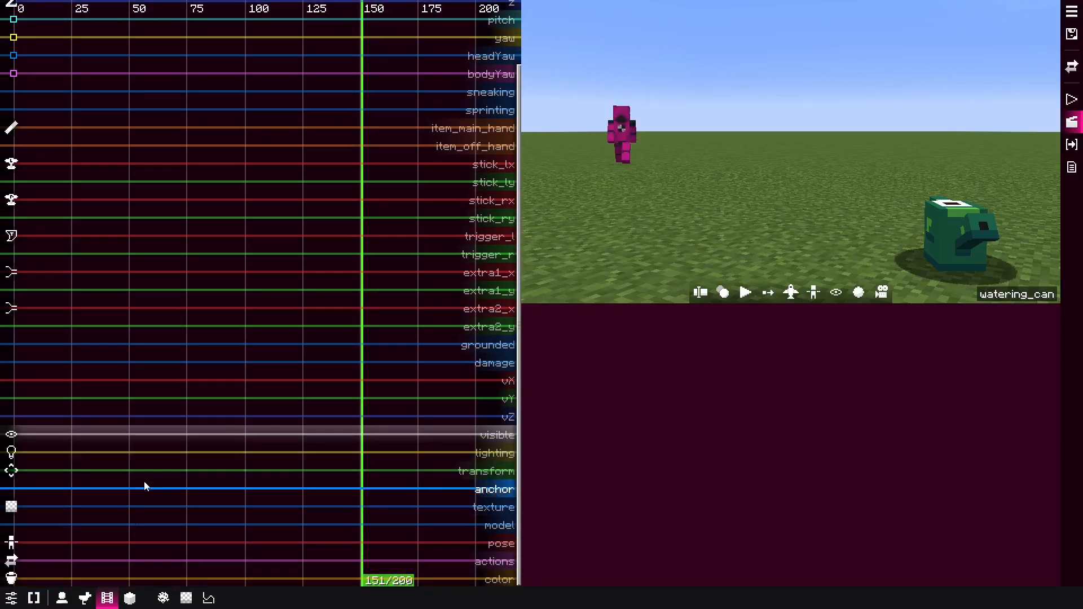
{"action": "middle_click_drag", "start_coordinate": [144, 481], "coordinate": [185, 438]}
{"action": "left_click_drag", "start_coordinate": [237, 423], "coordinate": [145, 432]}
{"action": "scroll", "coordinate": [145, 432], "scroll_direction": "up", "scroll_amount": 5}
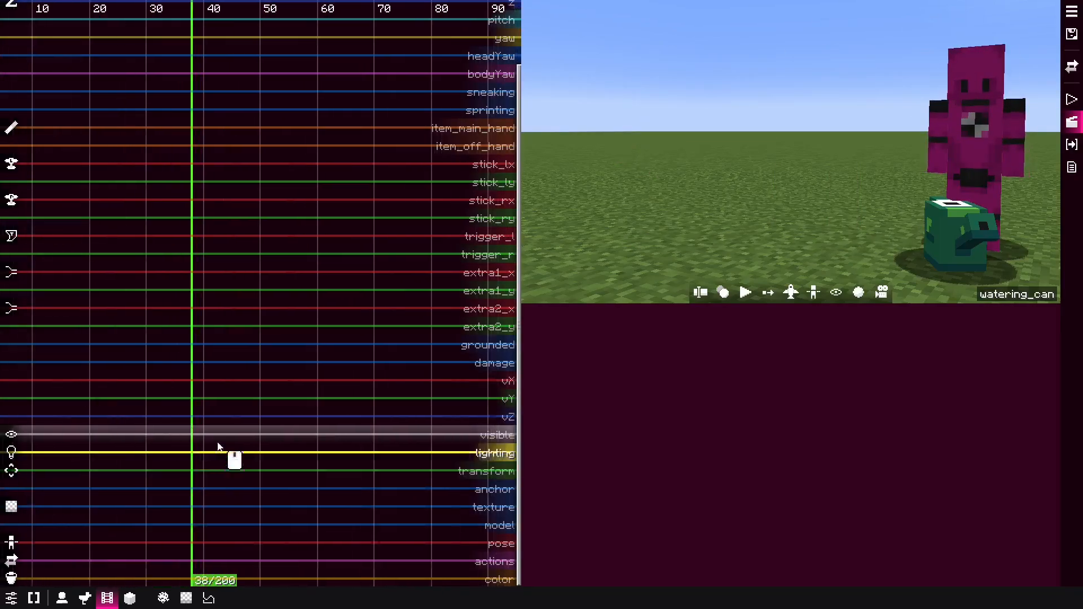
{"action": "left_click", "coordinate": [189, 489], "text": "ctrl"}
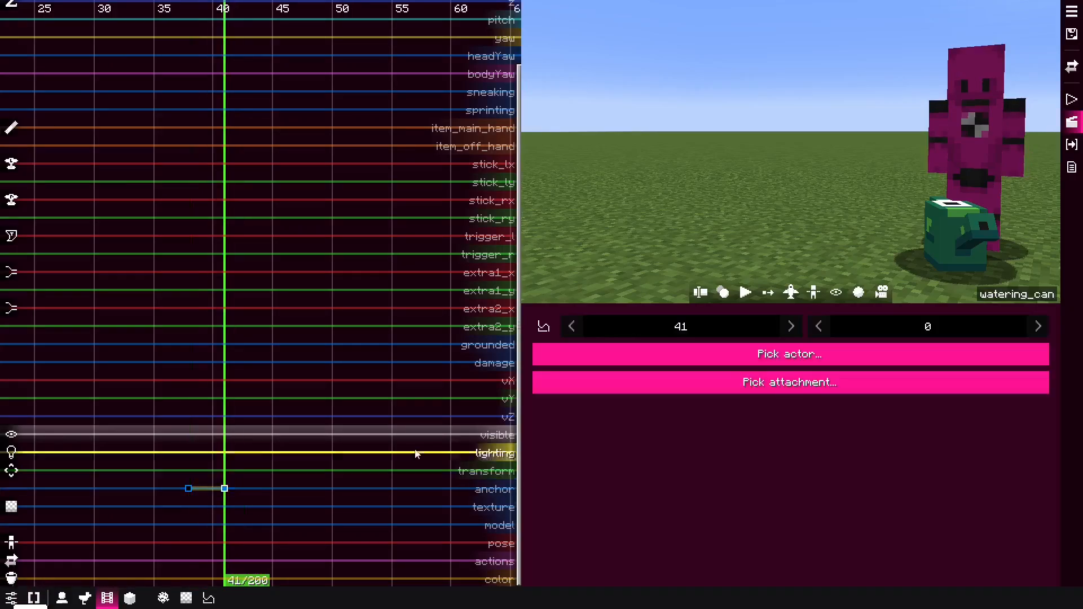
{"action": "left_click", "coordinate": [795, 356]}
{"action": "left_click", "coordinate": [807, 384]}
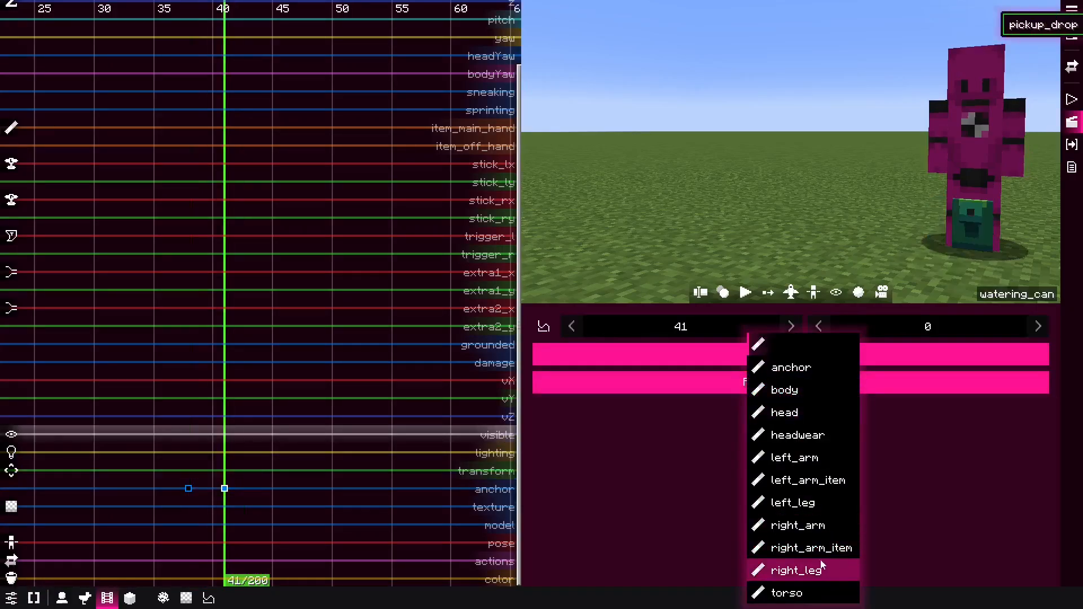
{"action": "left_click", "coordinate": [801, 568]}
Add anchor keyframes at ticks 80 and 83, and clear the anchor actor on the tick 83 keyframe.
{"action": "middle_click_drag", "start_coordinate": [465, 429], "coordinate": [288, 427]}
{"action": "scroll", "coordinate": [117, 420], "scroll_direction": "down", "scroll_amount": 2}
{"action": "left_click_drag", "start_coordinate": [119, 407], "coordinate": [372, 408]}
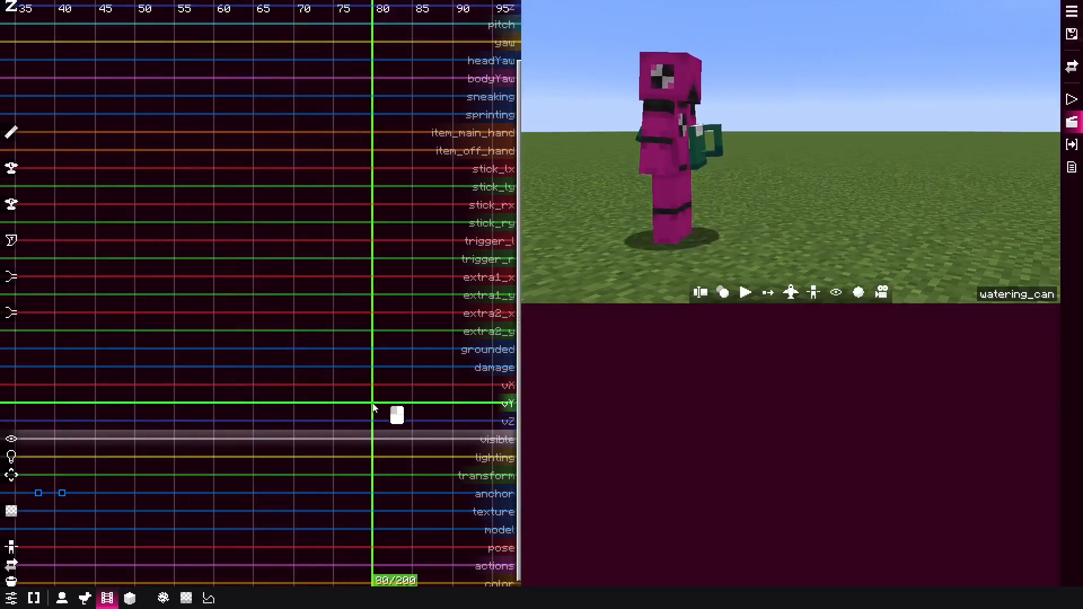
{"action": "left_click", "coordinate": [372, 498], "text": "ctrl"}
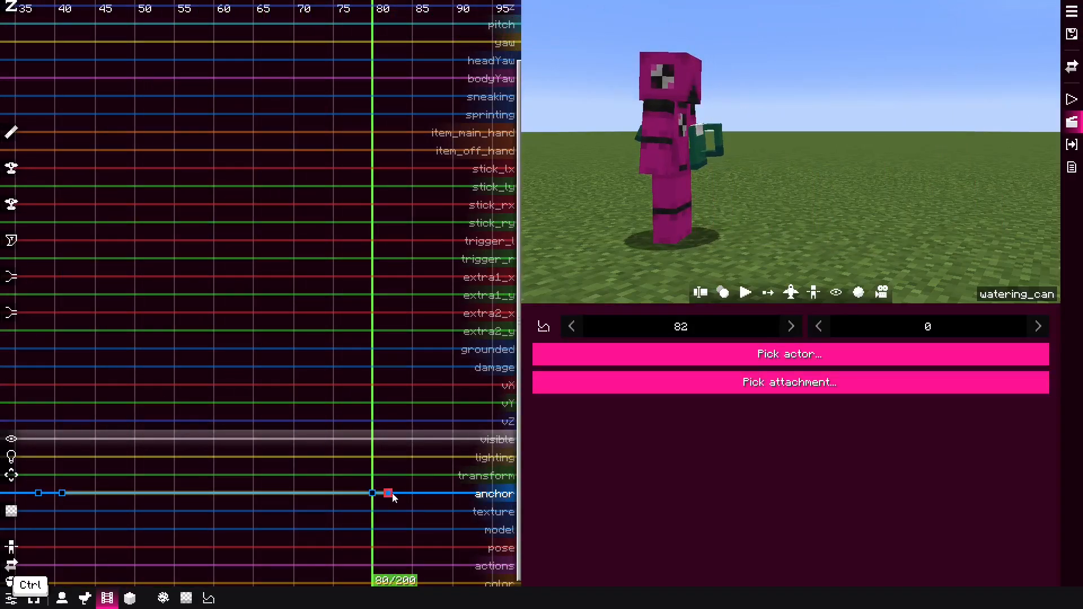
{"action": "left_click_drag", "start_coordinate": [379, 481], "coordinate": [396, 494]}
{"action": "left_click", "coordinate": [396, 494]}
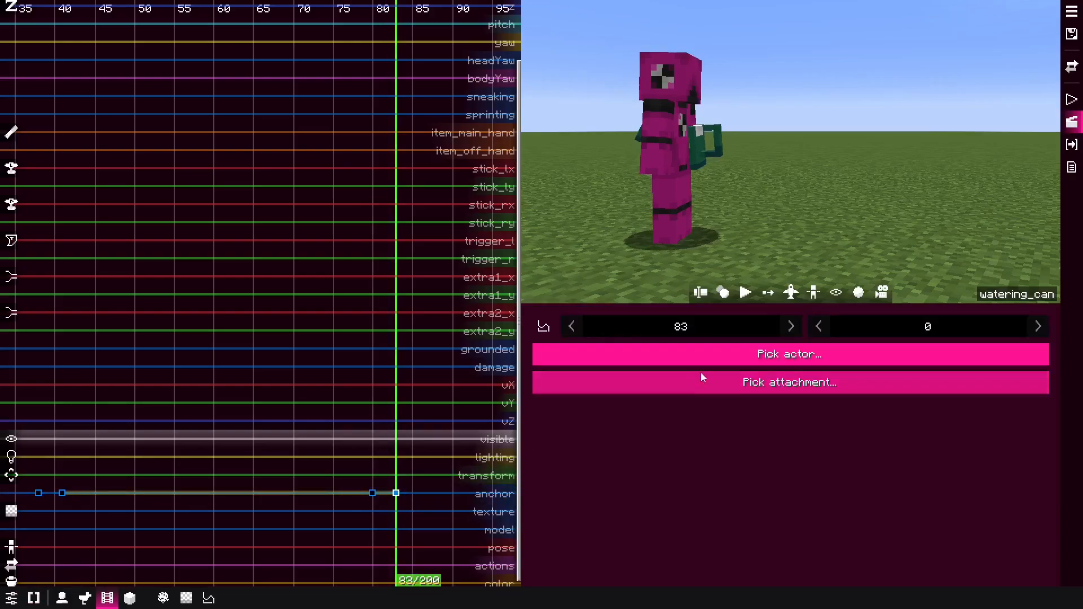
{"action": "left_click", "coordinate": [704, 354]}
{"action": "left_click", "coordinate": [742, 370]}
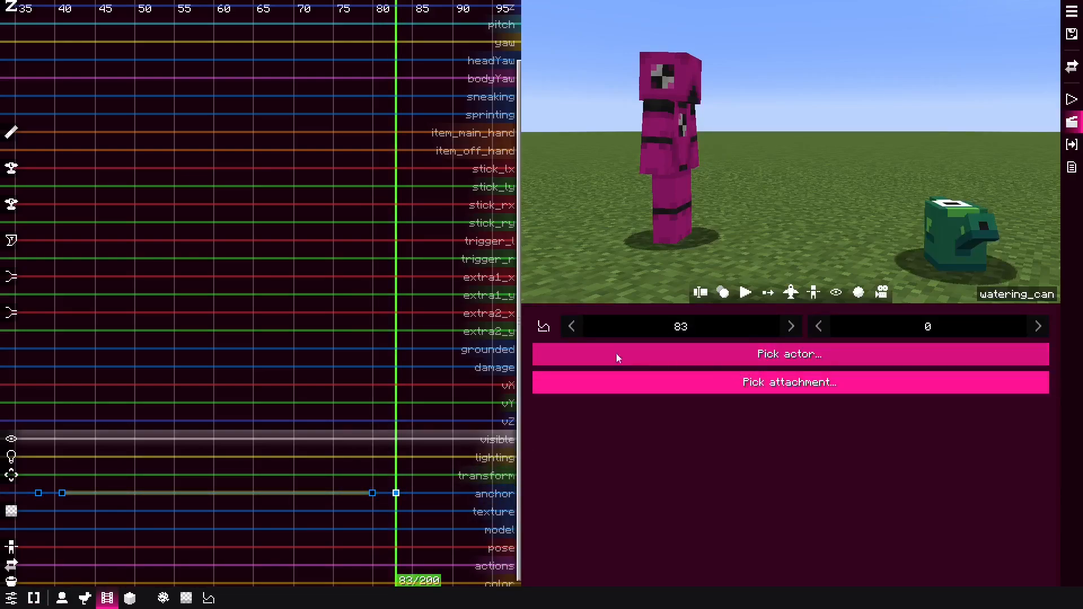
Change the interpolation of the anchor keyframes at ticks 38 and 80.
{"action": "middle_click_drag", "start_coordinate": [139, 358], "coordinate": [218, 353]}
{"action": "left_click_drag", "start_coordinate": [111, 418], "coordinate": [118, 417]}
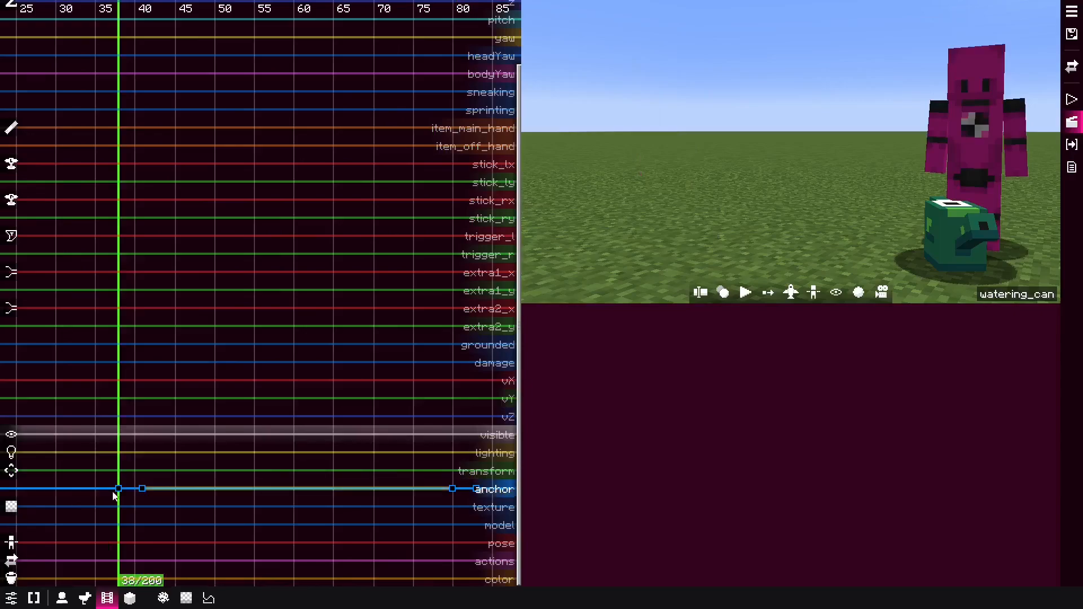
{"action": "left_click", "coordinate": [118, 488]}
{"action": "key", "text": "shift+e"}
{"action": "left_click", "coordinate": [669, 469]}
{"action": "middle_click_drag", "start_coordinate": [373, 420], "coordinate": [286, 399]}
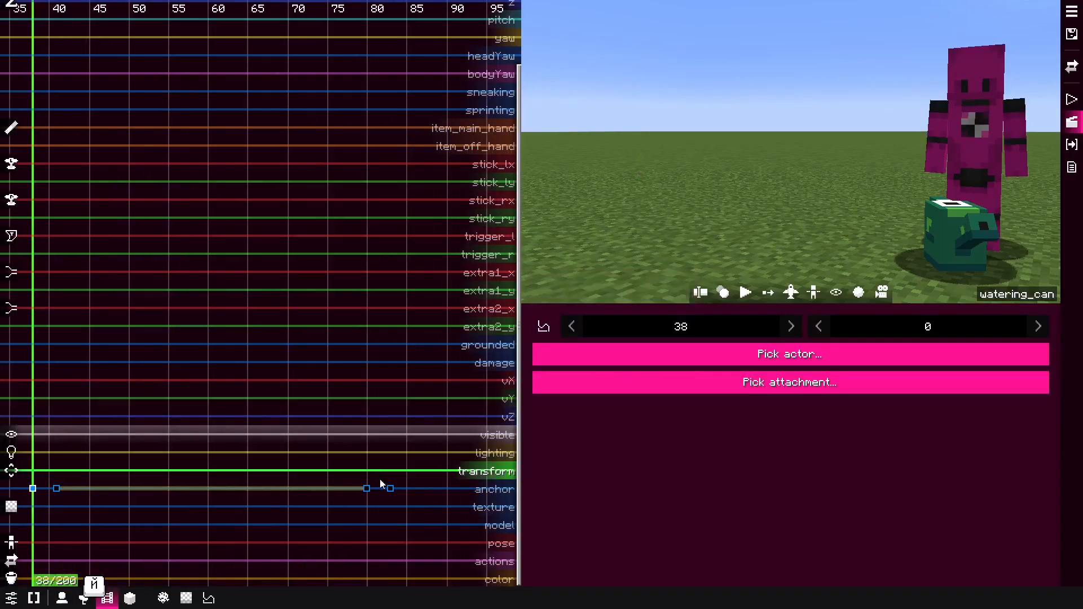
{"action": "left_click", "coordinate": [366, 490]}
{"action": "key", "text": "shift+e"}
Preview the pickup and retime the anchor transitions, moving the pickup's end keyframe to tick 42 and the drop's to tick 85.
{"action": "key", "text": "space"}
{"action": "key", "text": "space"}
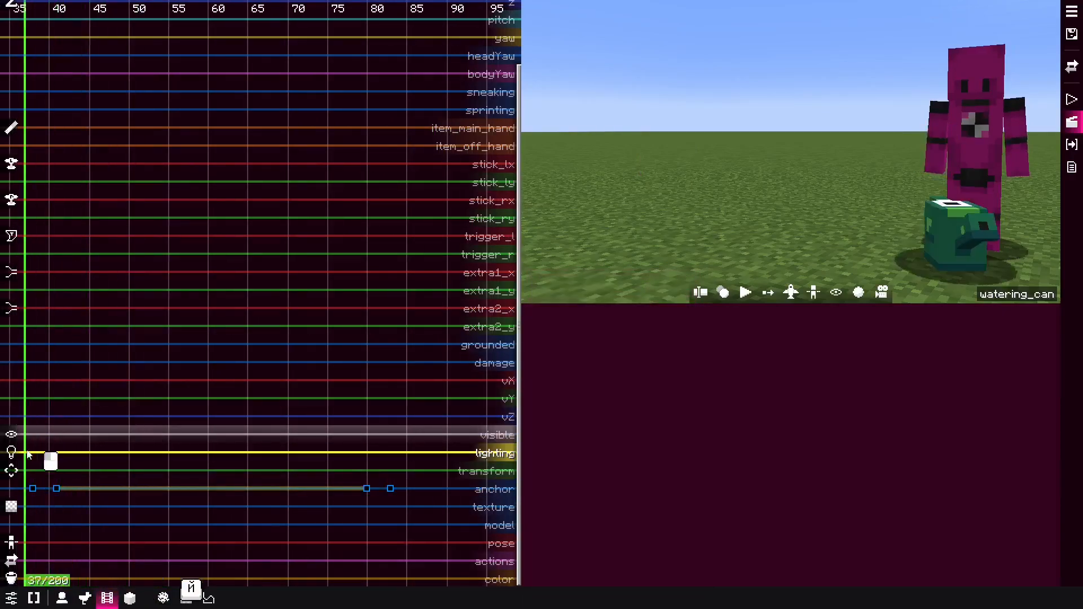
{"action": "left_click_drag", "start_coordinate": [82, 427], "coordinate": [48, 451]}
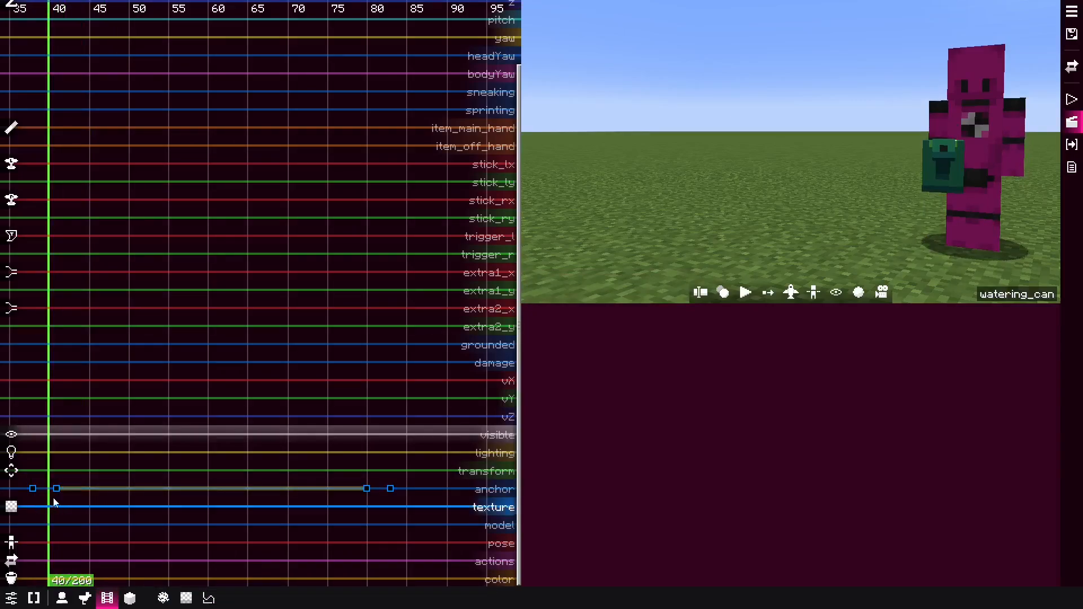
{"action": "left_click_drag", "start_coordinate": [57, 489], "coordinate": [68, 489]}
{"action": "key", "text": "space"}
{"action": "key", "text": "space"}
{"action": "middle_click_drag", "start_coordinate": [155, 426], "coordinate": [201, 422]}
{"action": "left_click_drag", "start_coordinate": [441, 495], "coordinate": [451, 496]}
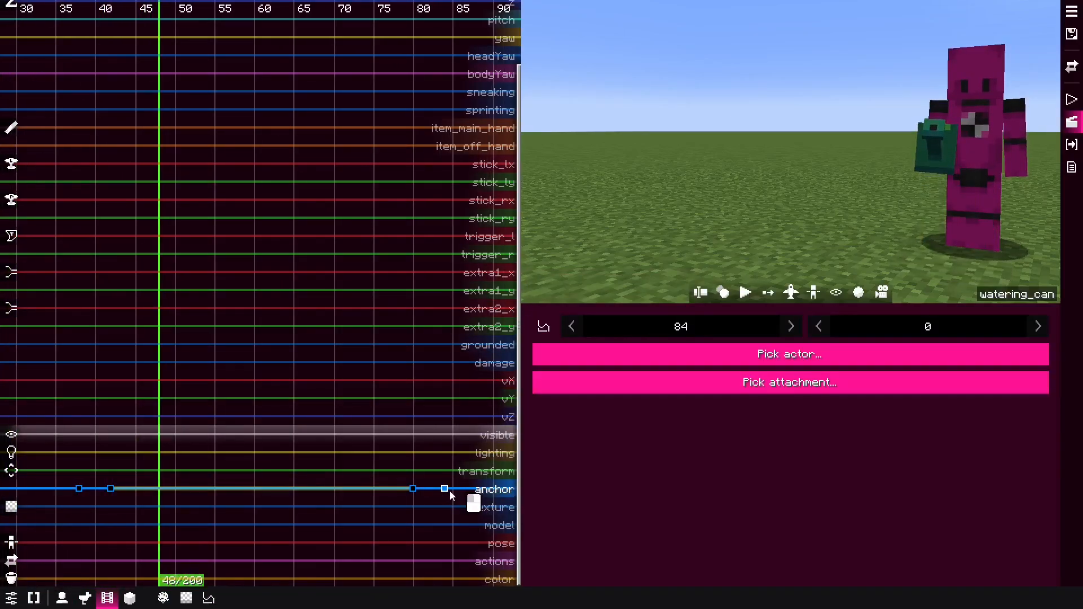
Move all the watering can's starting keyframes, from x through bodyYaw, to tick 42.
{"action": "left_click_drag", "start_coordinate": [74, 434], "coordinate": [115, 429]}
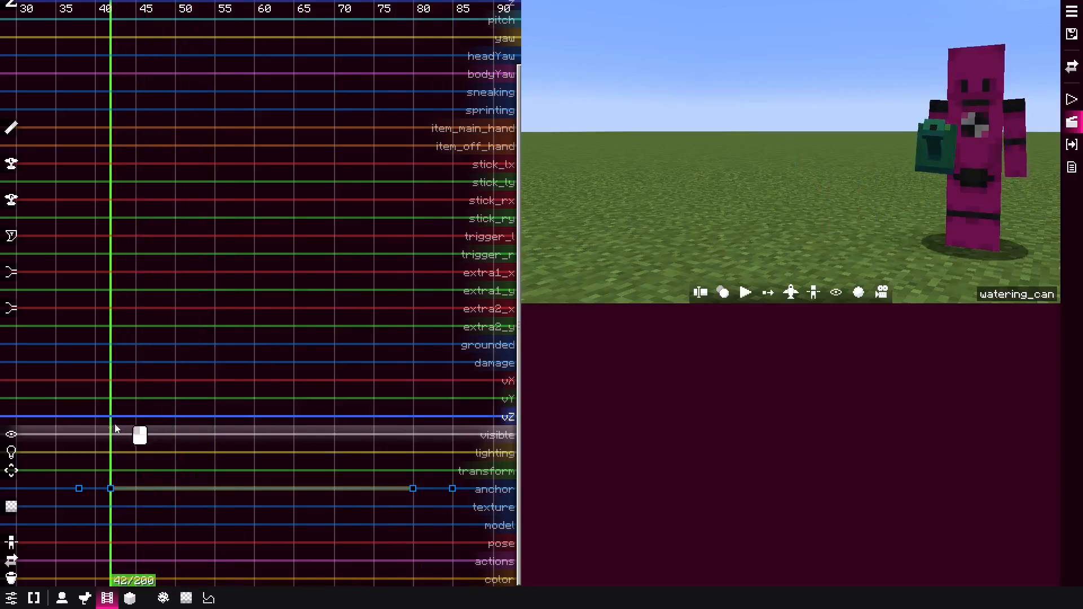
{"action": "scroll", "coordinate": [273, 434], "scroll_direction": "down", "scroll_amount": 8}
{"action": "middle_click_drag", "start_coordinate": [112, 424], "coordinate": [256, 454]}
{"action": "scroll", "coordinate": [256, 453], "scroll_direction": "up", "scroll_amount": 8}
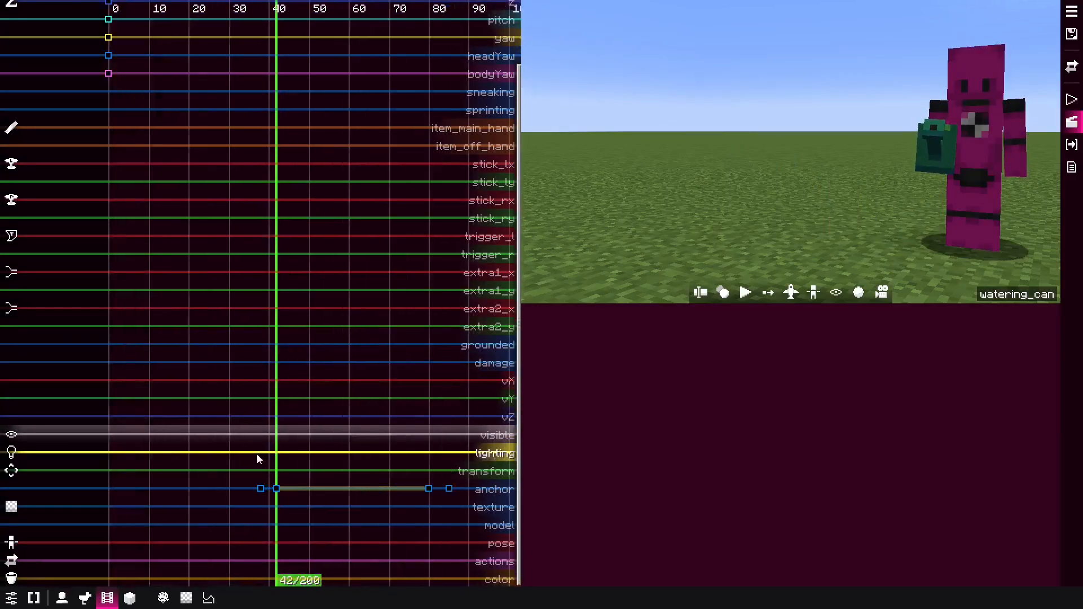
{"action": "scroll", "coordinate": [309, 508], "scroll_direction": "up", "scroll_amount": 2}
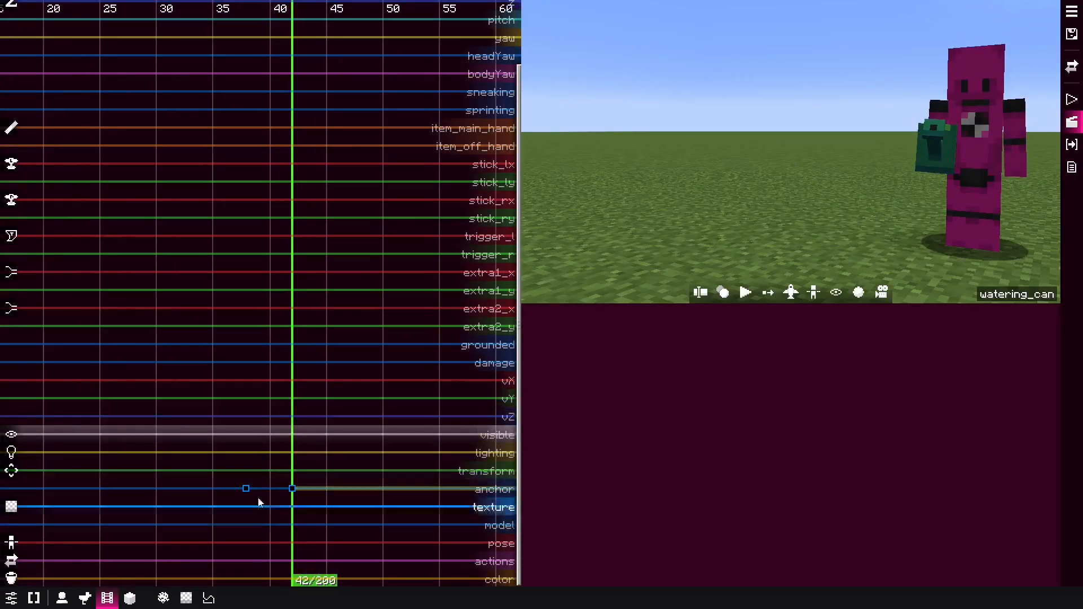
{"action": "middle_click_drag", "start_coordinate": [256, 221], "coordinate": [361, 487]}
{"action": "middle_click_drag", "start_coordinate": [152, 197], "coordinate": [354, 220]}
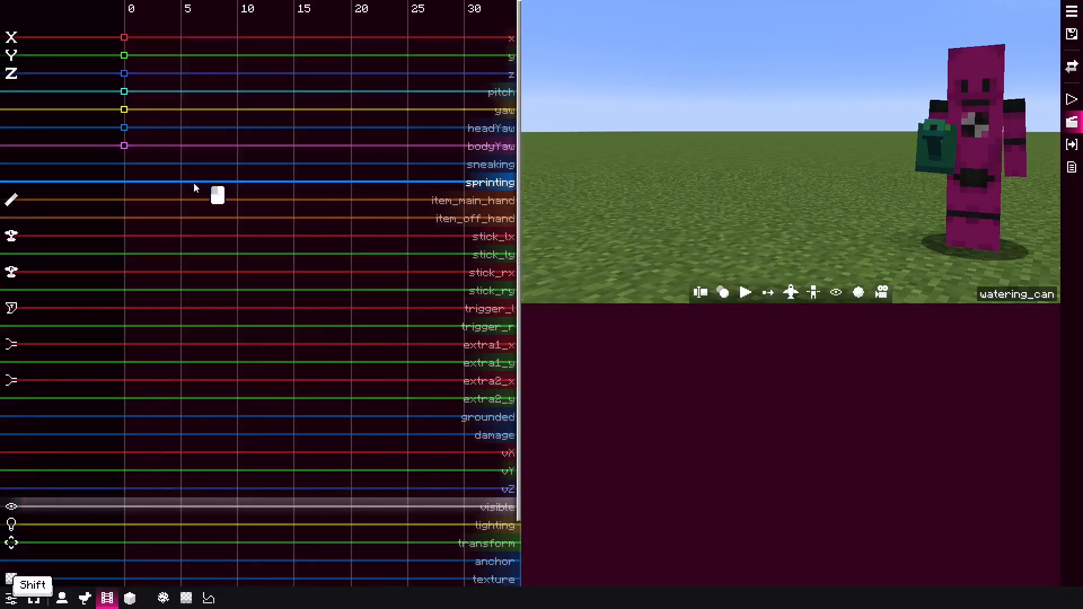
{"action": "left_click_drag", "start_coordinate": [82, 10], "coordinate": [231, 186], "text": "shift"}
{"action": "middle_click_drag", "start_coordinate": [304, 214], "coordinate": [96, 209]}
{"action": "scroll", "coordinate": [126, 198], "scroll_direction": "down", "scroll_amount": 5}
{"action": "middle_click_drag", "start_coordinate": [97, 164], "coordinate": [236, 98]}
{"action": "left_click_drag", "start_coordinate": [157, 55], "coordinate": [366, 55]}
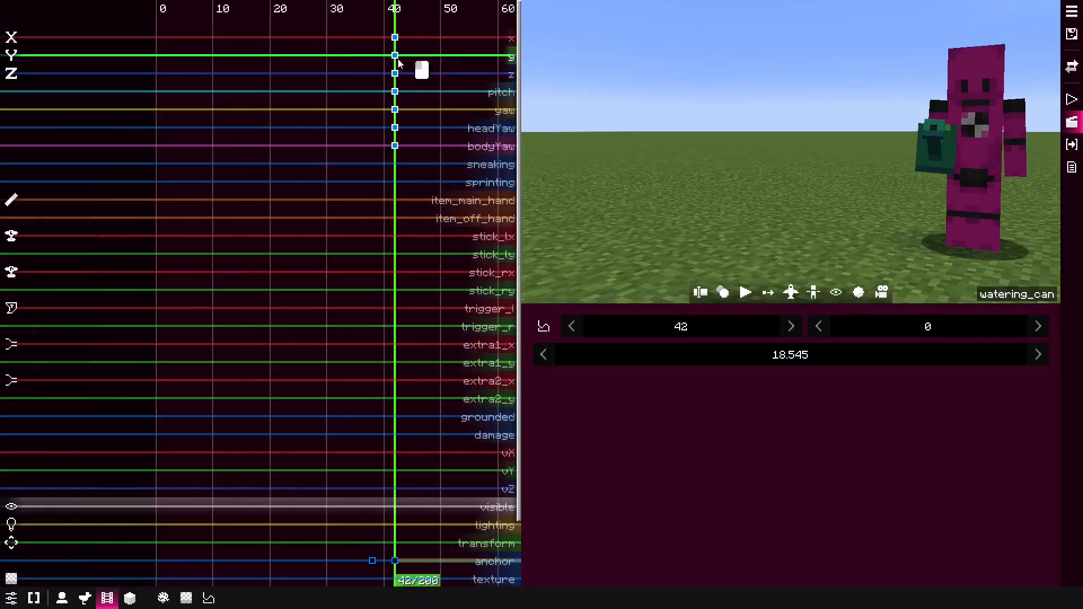
At tick 85, walk the watering can to the ground behind the character and insert keyframes of its position, rotation and movement state.
{"action": "scroll", "coordinate": [398, 454], "scroll_direction": "up", "scroll_amount": 6}
{"action": "middle_click_drag", "start_coordinate": [398, 455], "coordinate": [169, 407]}
{"action": "left_click", "coordinate": [292, 355]}
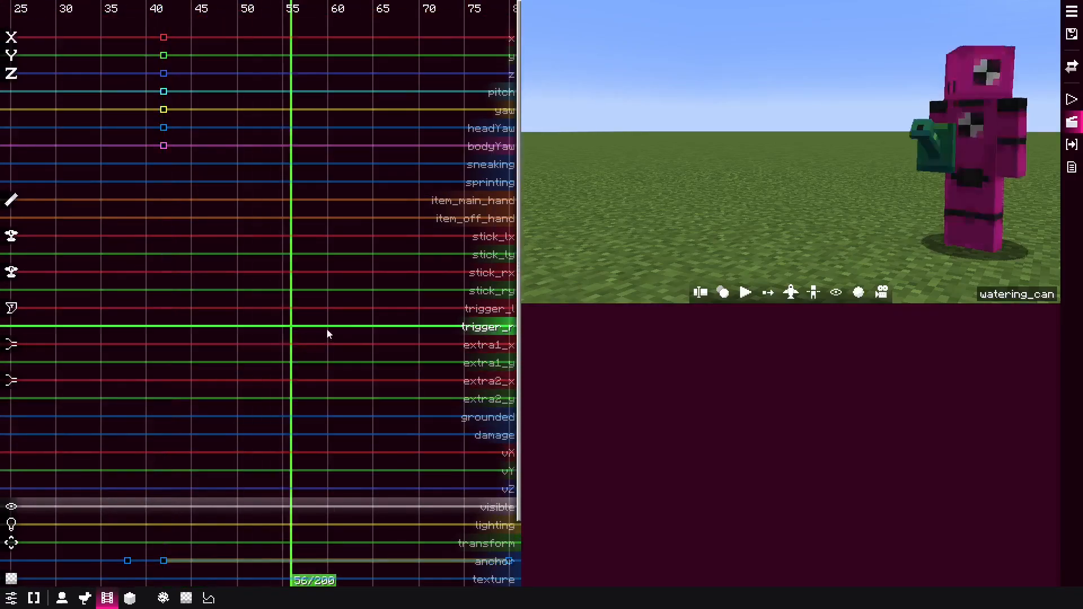
{"action": "middle_click_drag", "start_coordinate": [452, 330], "coordinate": [178, 311]}
{"action": "left_click", "coordinate": [179, 309]}
{"action": "left_click_drag", "start_coordinate": [179, 309], "coordinate": [276, 309]}
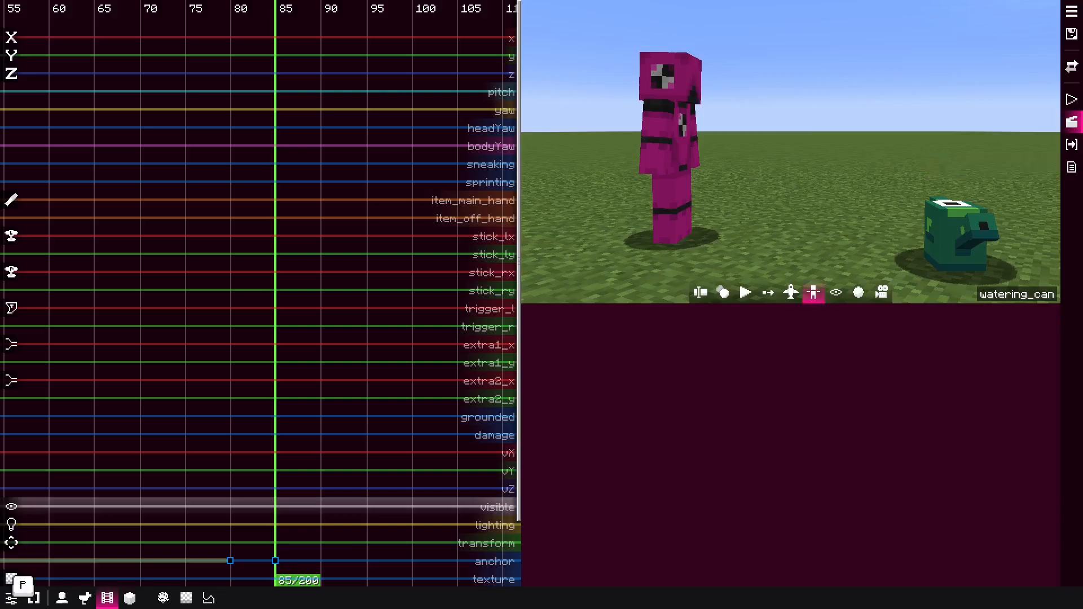
{"action": "key", "text": "w"}
{"action": "key", "text": "w"}
{"action": "key", "text": "shift"}
{"action": "key", "text": "a"}
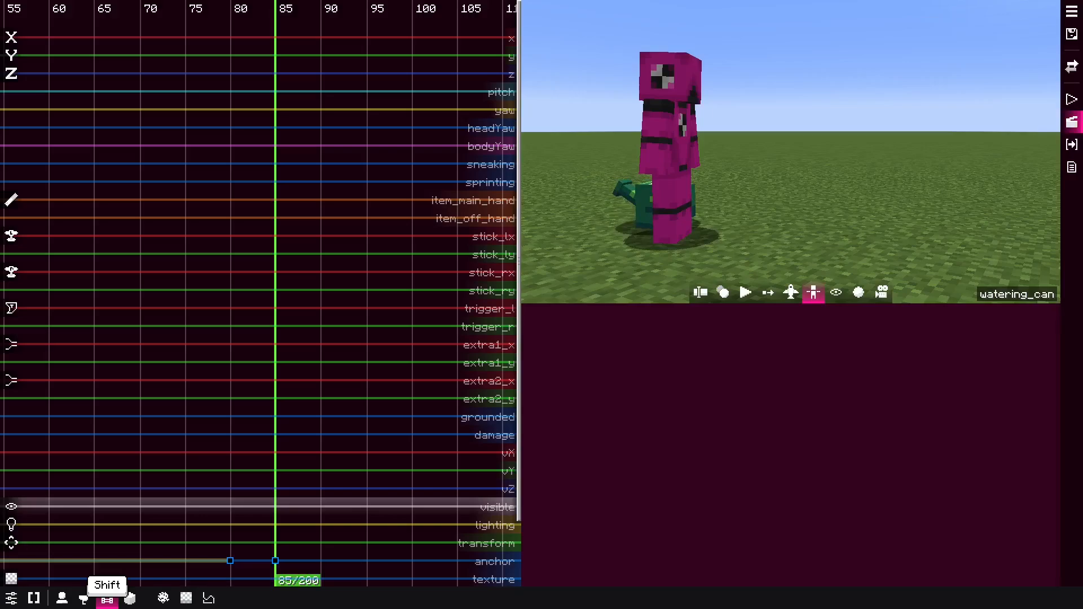
{"action": "key", "text": "shift+i"}
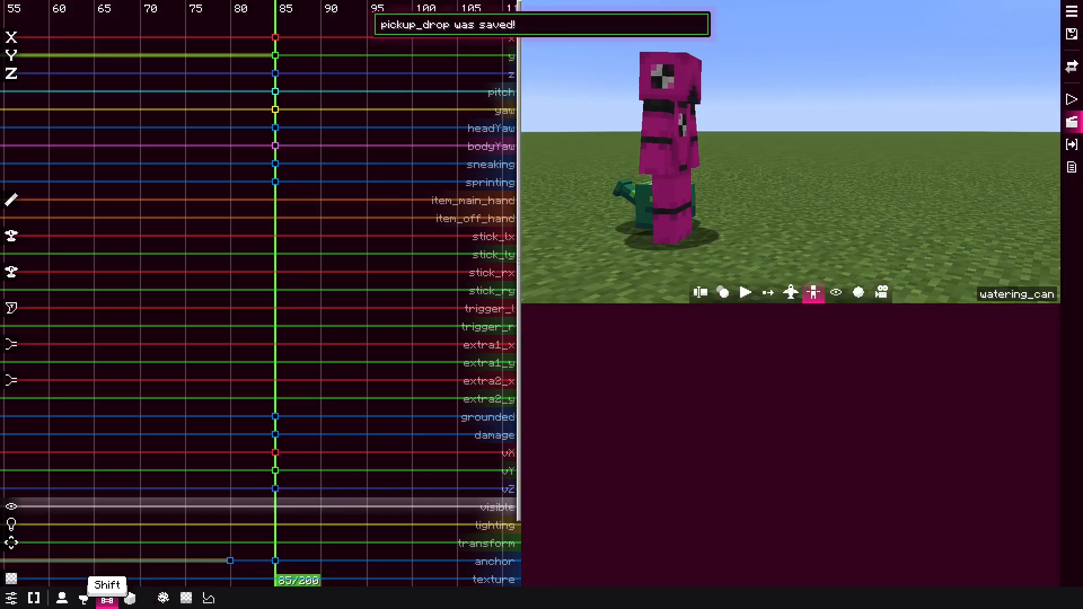
Move the watering can's newly inserted drop keyframes, from x through vZ, to tick 80.
{"action": "left_click_drag", "start_coordinate": [242, 33], "coordinate": [336, 251], "text": "shift"}
{"action": "left_click", "coordinate": [247, 406]}
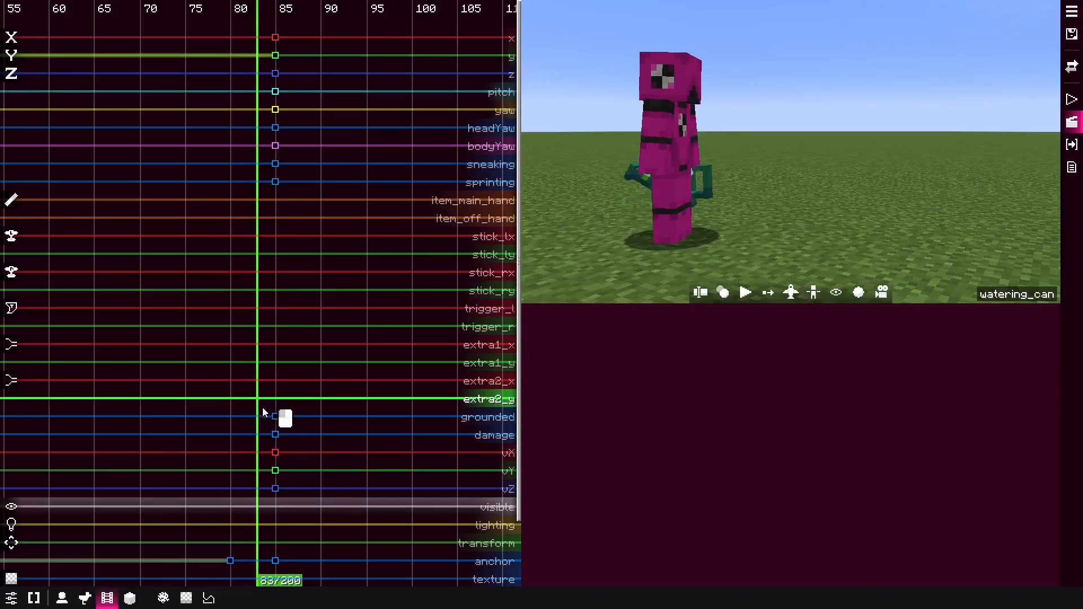
{"action": "left_click", "coordinate": [267, 415]}
{"action": "left_click_drag", "start_coordinate": [271, 14], "coordinate": [356, 567], "text": "shift"}
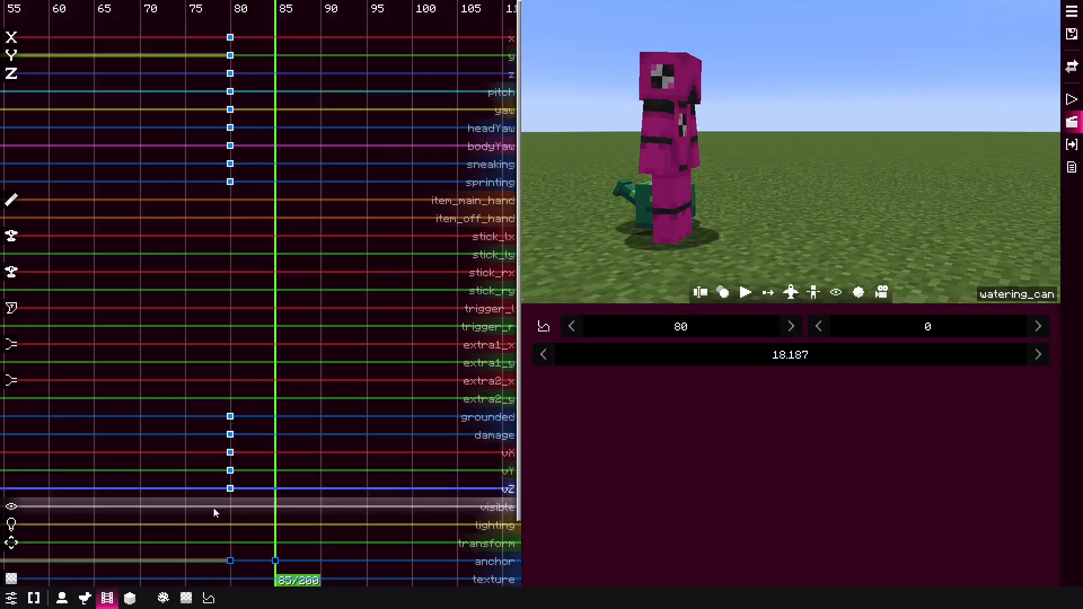
{"action": "left_click", "coordinate": [232, 508]}
{"action": "left_click_drag", "start_coordinate": [281, 514], "coordinate": [232, 510]}
Play the animation from tick 36 to check the watering can's pickup and drop.
{"action": "scroll", "coordinate": [417, 471], "scroll_direction": "down", "scroll_amount": 3}
{"action": "scroll", "coordinate": [417, 470], "scroll_direction": "down", "scroll_amount": 2}
{"action": "left_click_drag", "start_coordinate": [417, 471], "coordinate": [351, 455]}
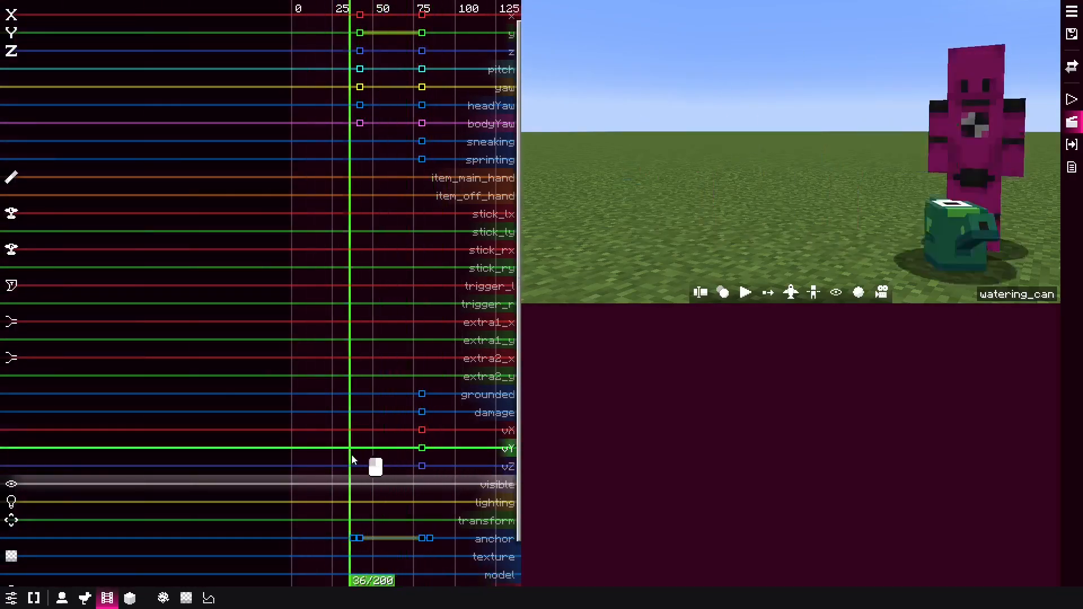
{"action": "key", "text": "space"}
{"action": "scroll", "coordinate": [316, 430], "scroll_direction": "down", "scroll_amount": 2}
{"action": "scroll", "coordinate": [270, 401], "scroll_direction": "up", "scroll_amount": 2}
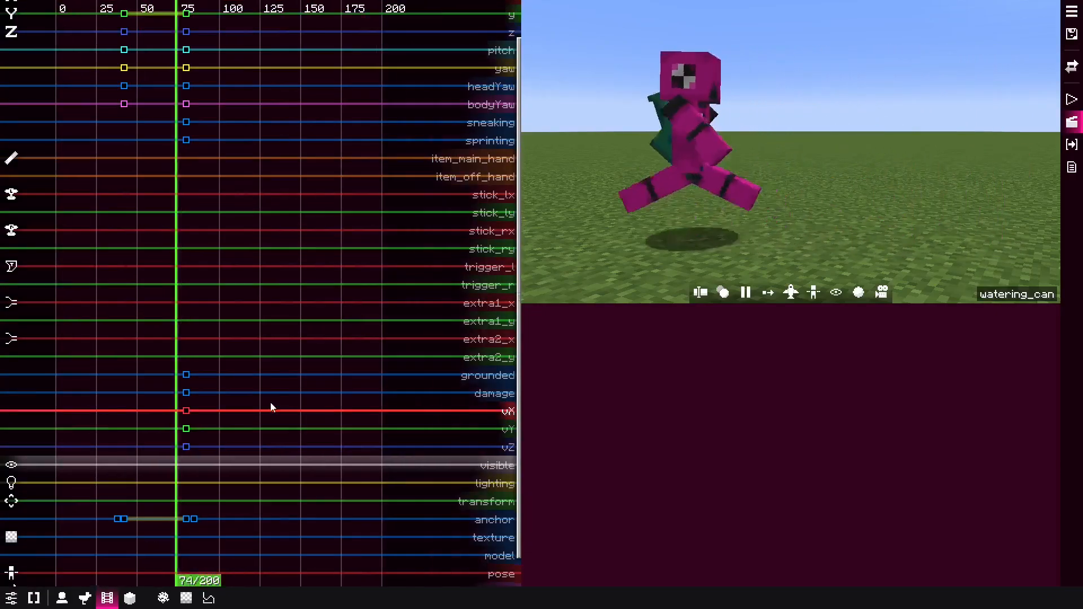
{"action": "key", "text": "space"}
Scrub around the pickup's anchor transition near tick 38 to examine how the watering can leaves the ground.
{"action": "scroll", "coordinate": [214, 423], "scroll_direction": "up", "scroll_amount": 2}
{"action": "scroll", "coordinate": [214, 423], "scroll_direction": "up", "scroll_amount": 3}
{"action": "middle_click_drag", "start_coordinate": [214, 423], "coordinate": [441, 418]}
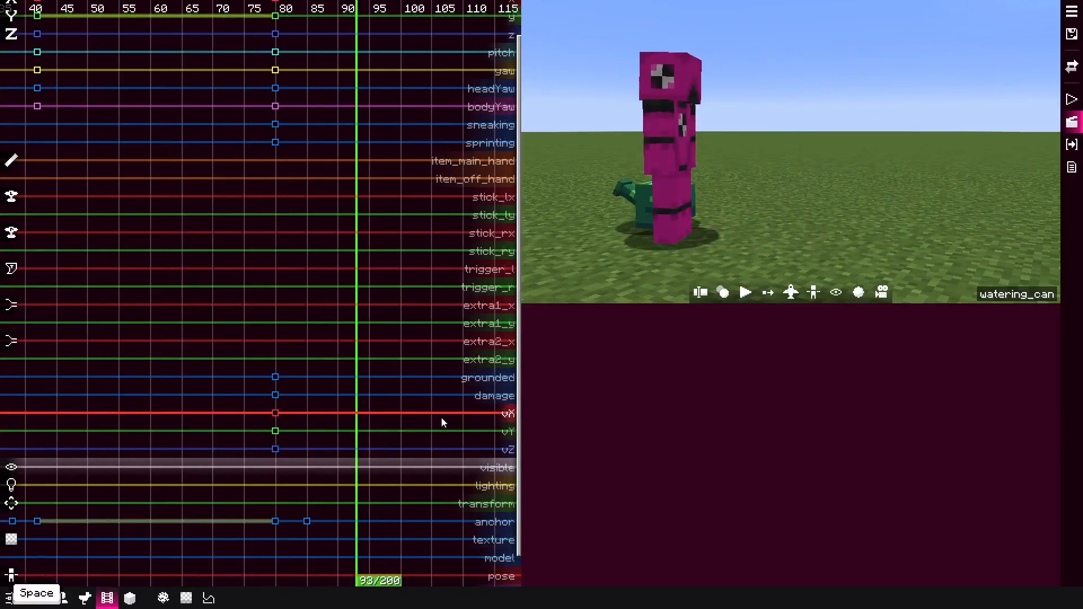
{"action": "scroll", "coordinate": [381, 395], "scroll_direction": "up", "scroll_amount": 2}
{"action": "middle_click_drag", "start_coordinate": [380, 393], "coordinate": [574, 373]}
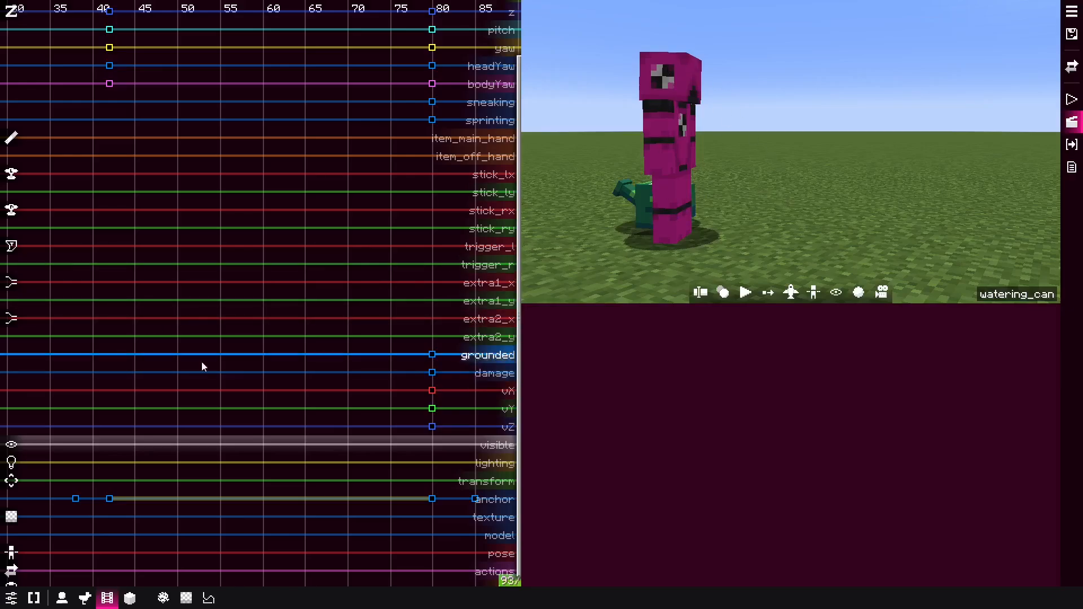
{"action": "left_click_drag", "start_coordinate": [234, 363], "coordinate": [76, 400]}
{"action": "middle_click_drag", "start_coordinate": [76, 401], "coordinate": [208, 408]}
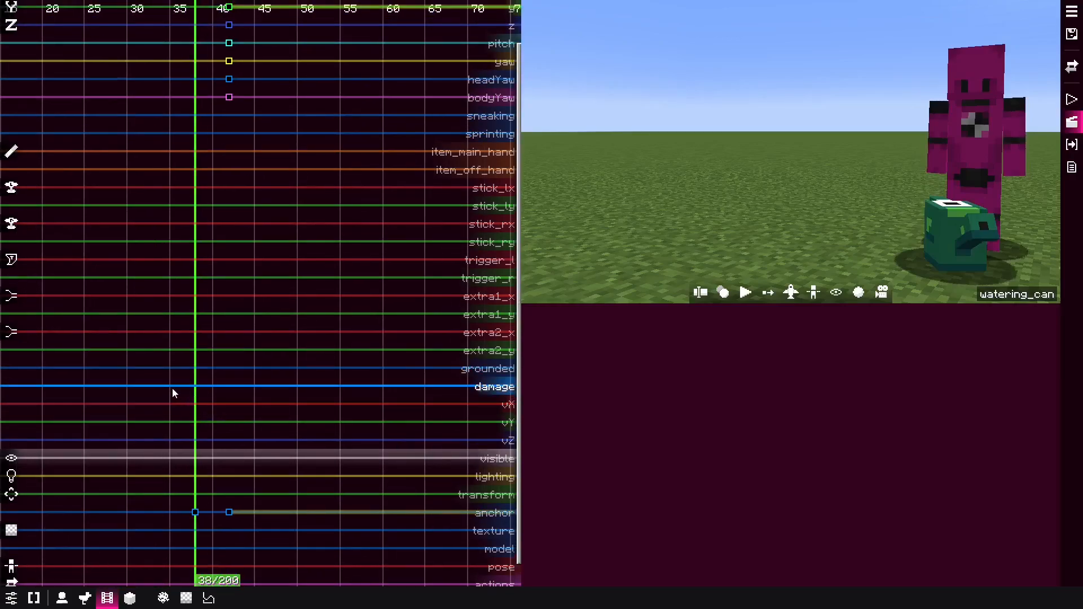
{"action": "mouse_move", "coordinate": [192, 392]}
{"action": "left_mouse_down"}
{"action": "mouse_move", "coordinate": [154, 394]}
{"action": "mouse_move", "coordinate": [191, 394]}
{"action": "left_mouse_up"}
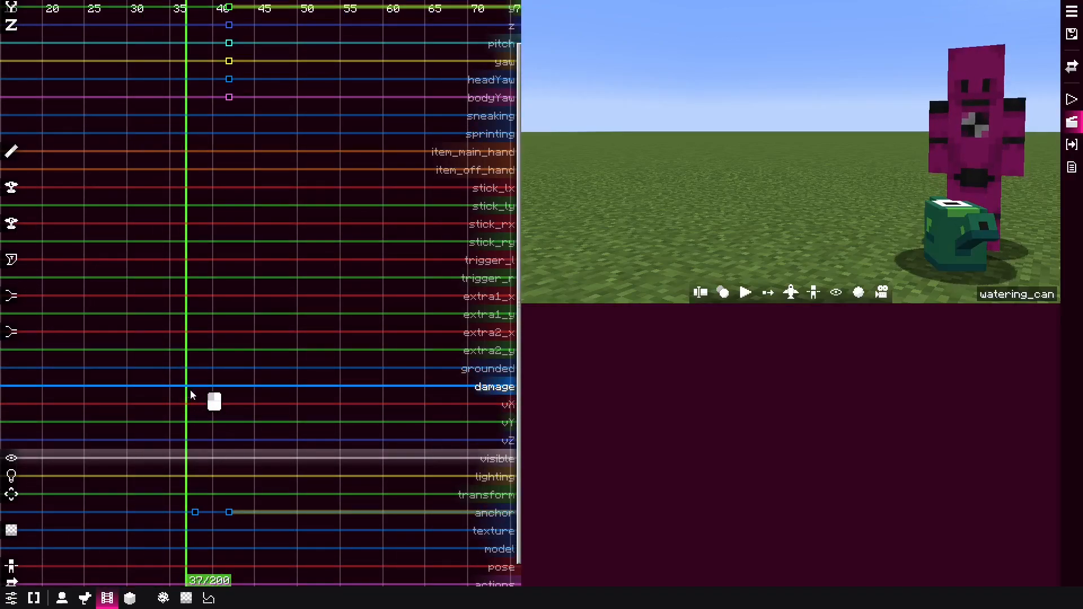
{"action": "scroll", "coordinate": [195, 395], "scroll_direction": "down", "scroll_amount": 3}
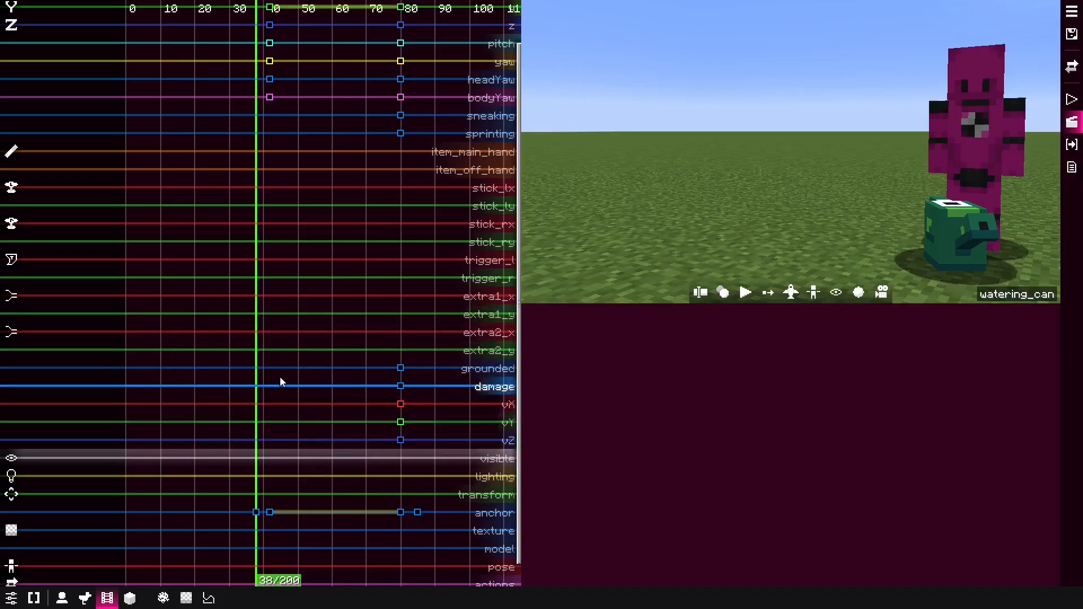
{"action": "left_click_drag", "start_coordinate": [280, 382], "coordinate": [236, 404]}
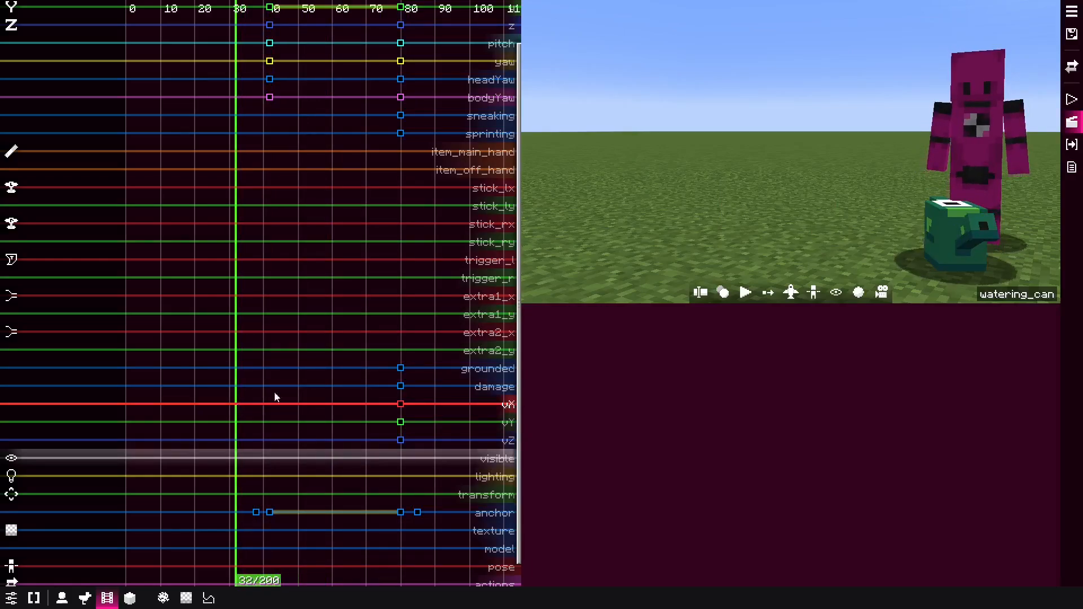
Select the player/alex actor and add pose keyframes to it at ticks 38 and 33.
{"action": "left_click", "coordinate": [1006, 164], "text": "alt"}
{"action": "left_click", "coordinate": [996, 175]}
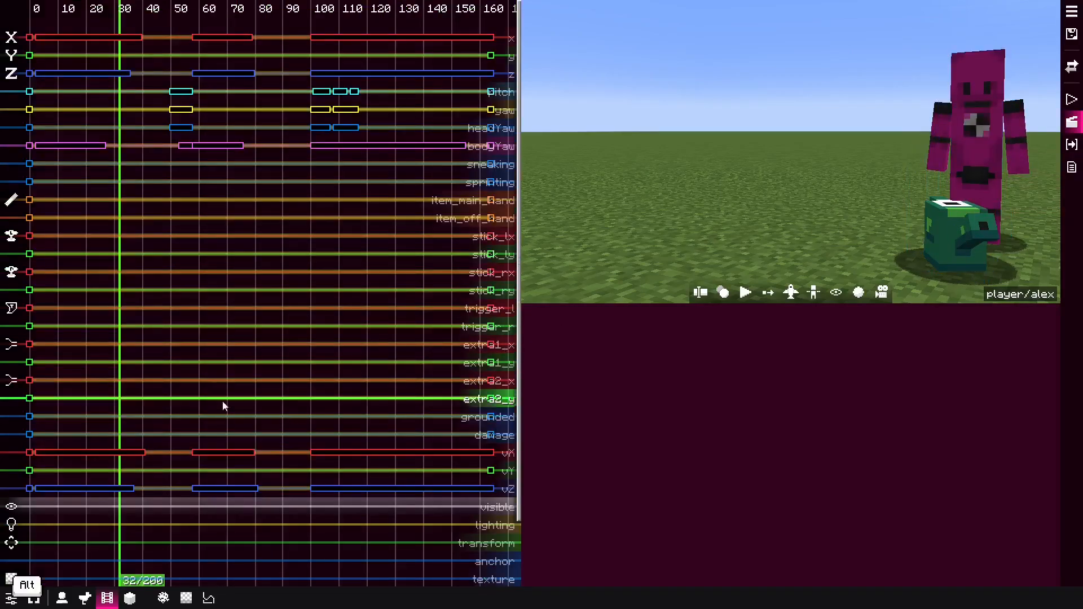
{"action": "scroll", "coordinate": [155, 440], "scroll_direction": "up", "scroll_amount": 6}
{"action": "middle_click_drag", "start_coordinate": [155, 440], "coordinate": [208, 370]}
{"action": "scroll", "coordinate": [208, 374], "scroll_direction": "up", "scroll_amount": 2}
{"action": "key", "text": "Right"}
{"action": "key", "text": "Right"}
{"action": "key", "text": "Right"}
{"action": "key", "text": "Right"}
{"action": "key", "text": "Right"}
{"action": "key", "text": "Right"}
{"action": "key", "text": "Right"}
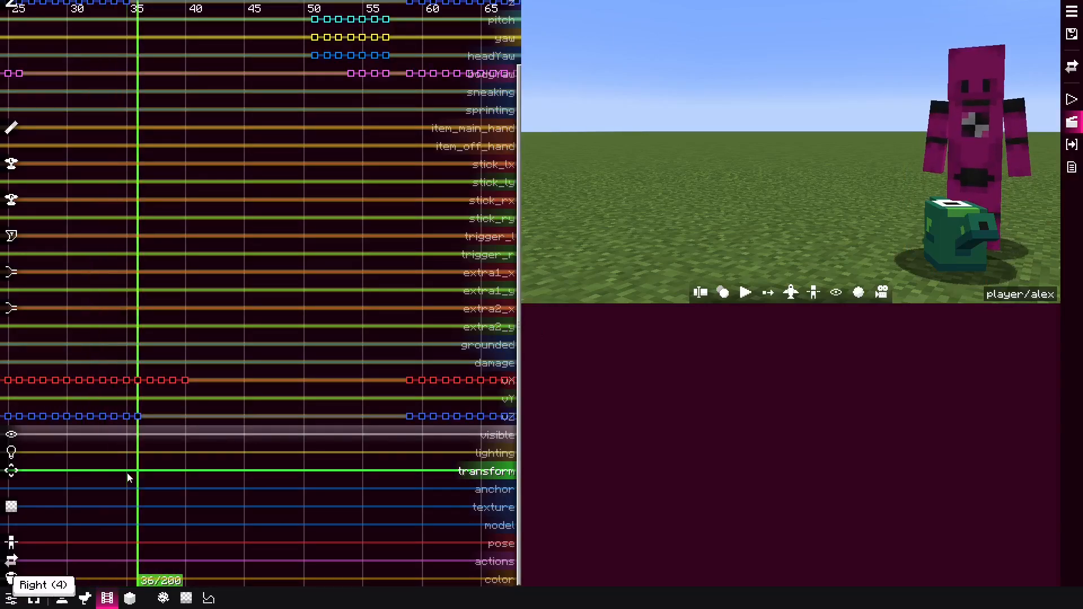
{"action": "key", "text": "Left"}
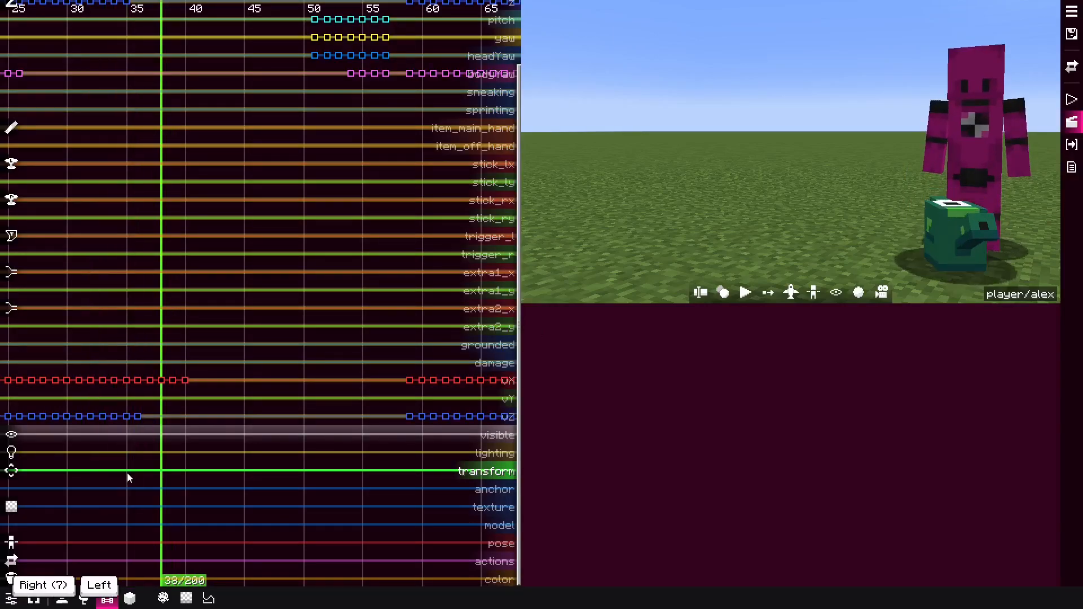
{"action": "left_click", "coordinate": [165, 547], "text": "ctrl"}
{"action": "left_click", "coordinate": [124, 545]}
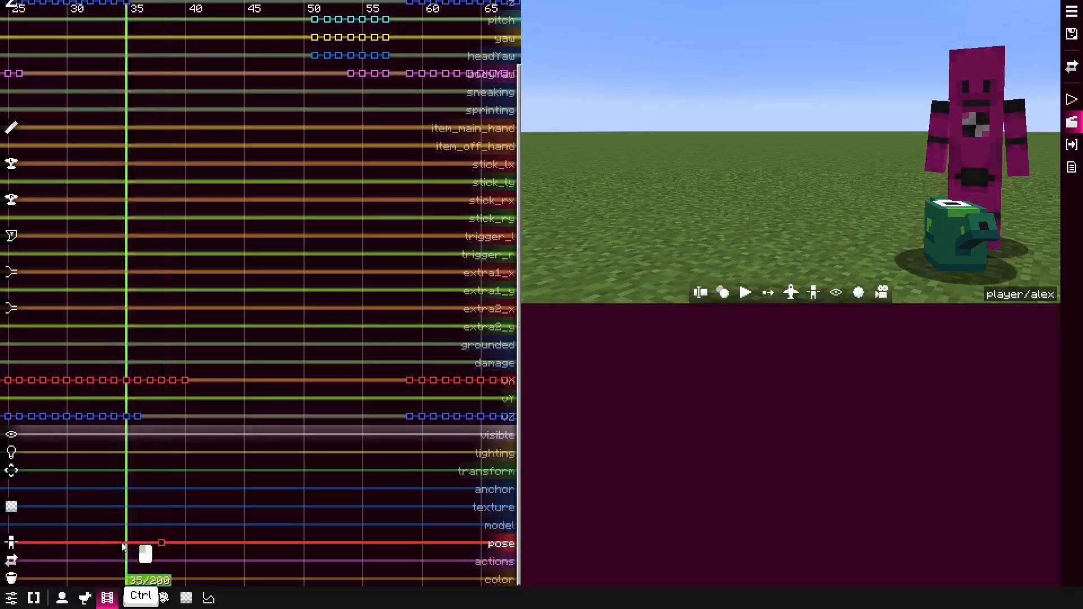
{"action": "left_click_drag", "start_coordinate": [118, 546], "coordinate": [158, 545]}
In the tick 38 pose, rotate the torso bone to -60 on X and translate it to -6.031 on Y and -10.656 on Z.
{"action": "left_click", "coordinate": [159, 544]}
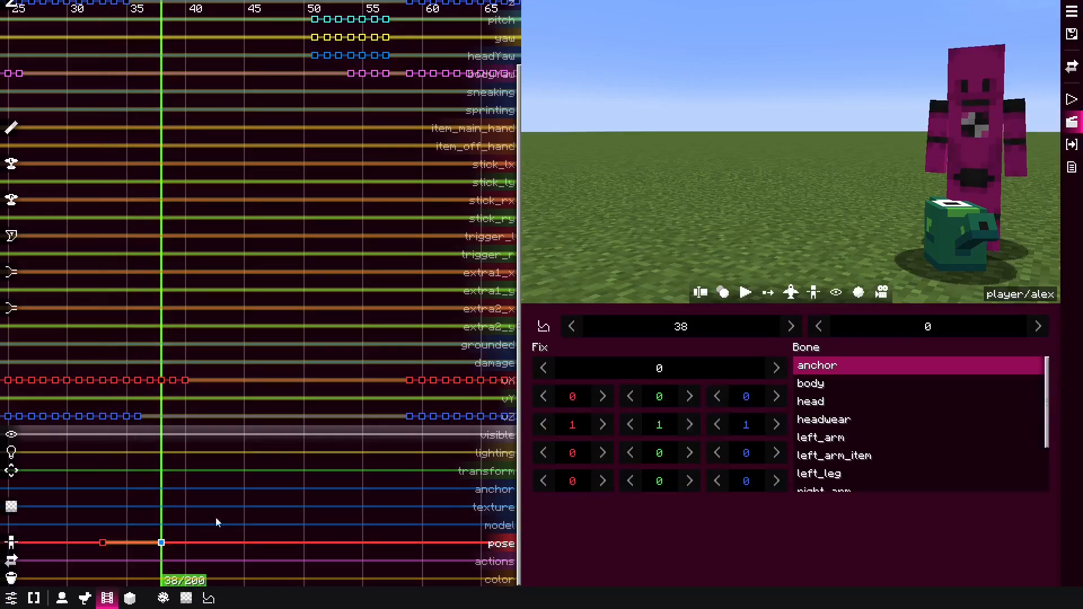
{"action": "key", "text": "F3"}
{"action": "key", "text": "2"}
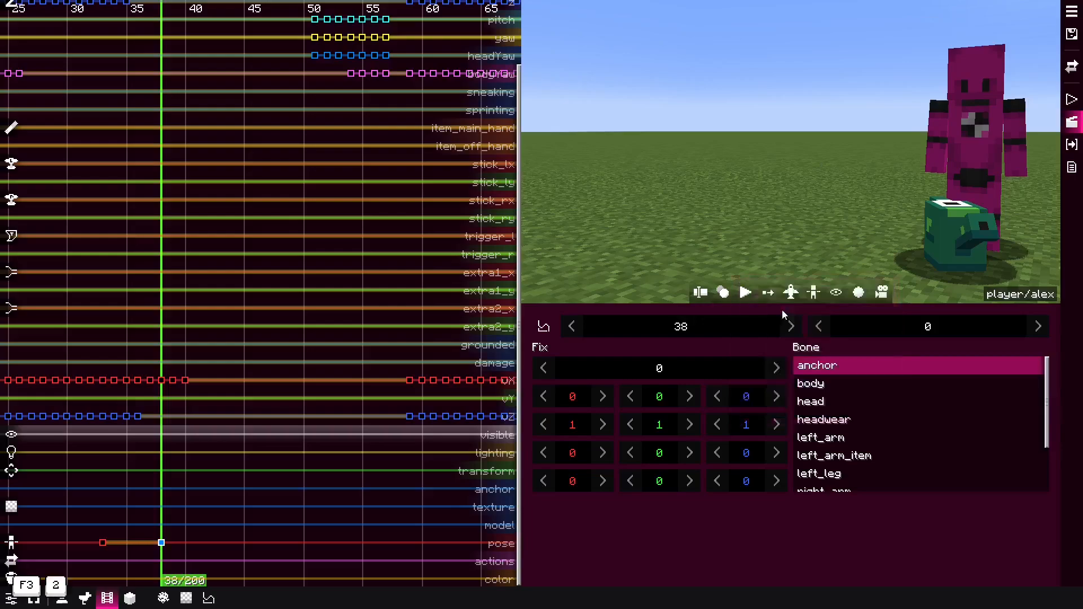
{"action": "key", "text": "f"}
{"action": "key", "text": "w"}
{"action": "left_click_drag", "start_coordinate": [812, 151], "coordinate": [1022, 137]}
{"action": "key", "text": "alt+a"}
{"action": "key", "text": "s"}
{"action": "left_click_drag", "start_coordinate": [739, 148], "coordinate": [835, 143]}
{"action": "key", "text": "w"}
{"action": "key", "text": "alt"}
{"action": "key", "text": "d"}
{"action": "key", "text": "q"}
{"action": "key", "text": "s"}
{"action": "key", "text": "q"}
{"action": "key", "text": "w"}
{"action": "key", "text": "f"}
{"action": "left_click", "coordinate": [748, 94]}
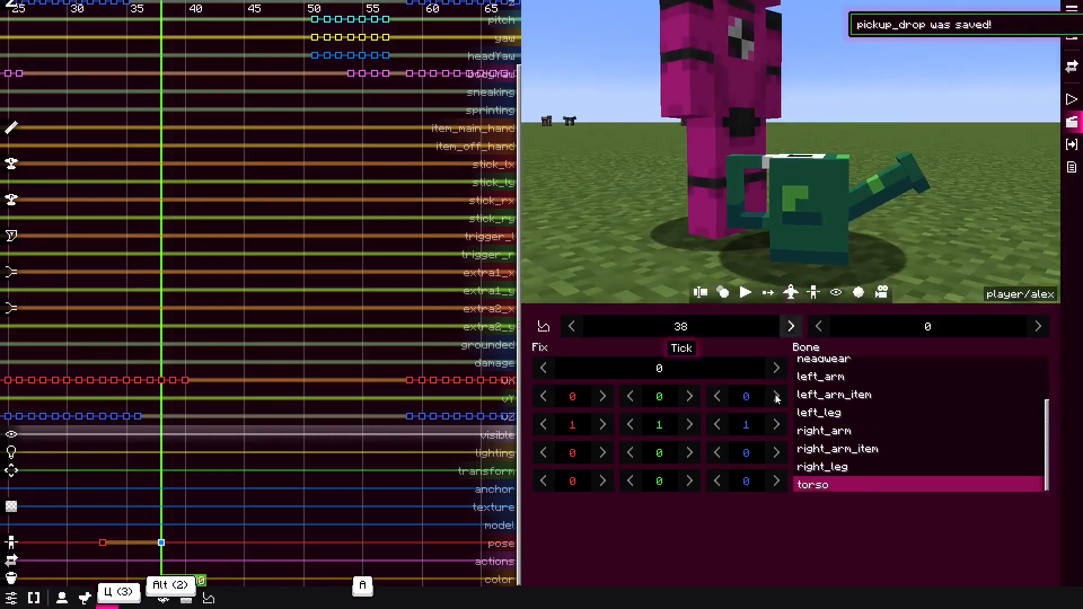
{"action": "left_click_drag", "start_coordinate": [579, 450], "coordinate": [630, 453]}
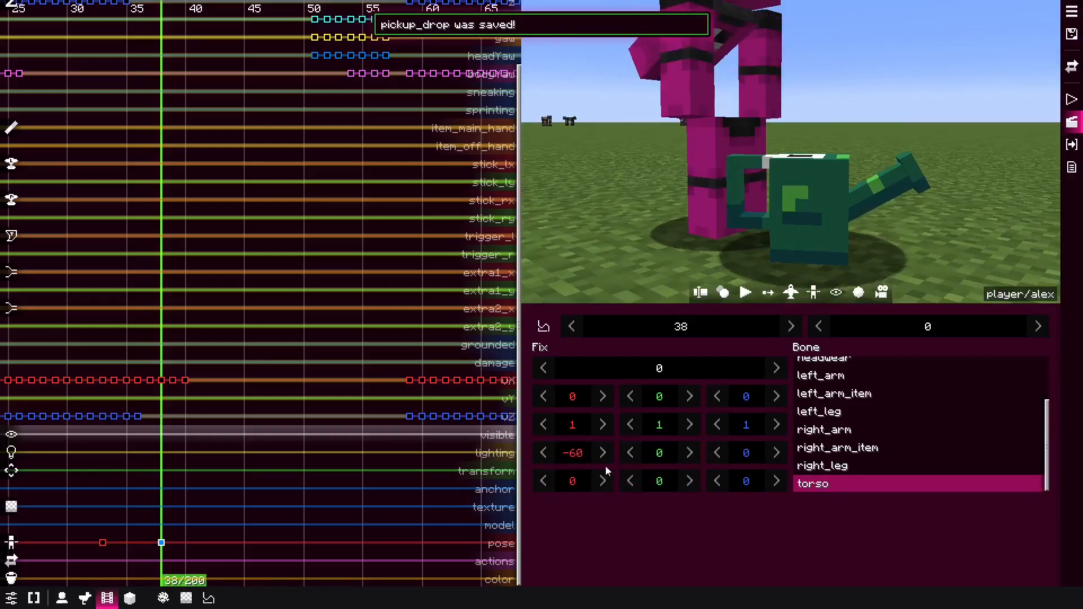
{"action": "left_click_drag", "start_coordinate": [773, 397], "coordinate": [475, 424]}
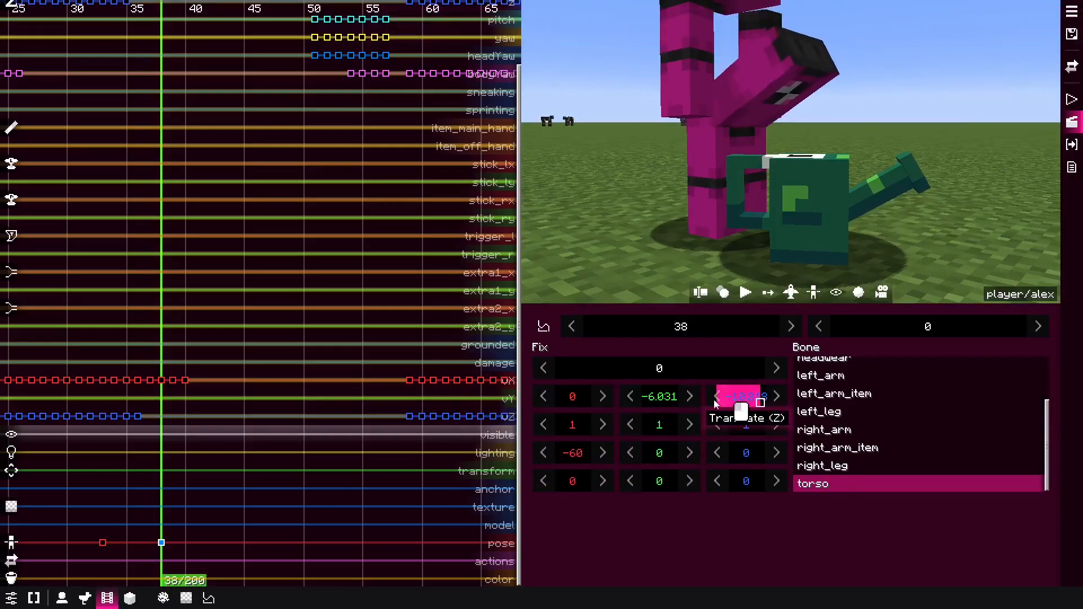
Copy the torso's transformations and paste them onto the head, right arm and left arm bones.
{"action": "right_click", "coordinate": [691, 451]}
{"action": "left_click", "coordinate": [734, 427]}
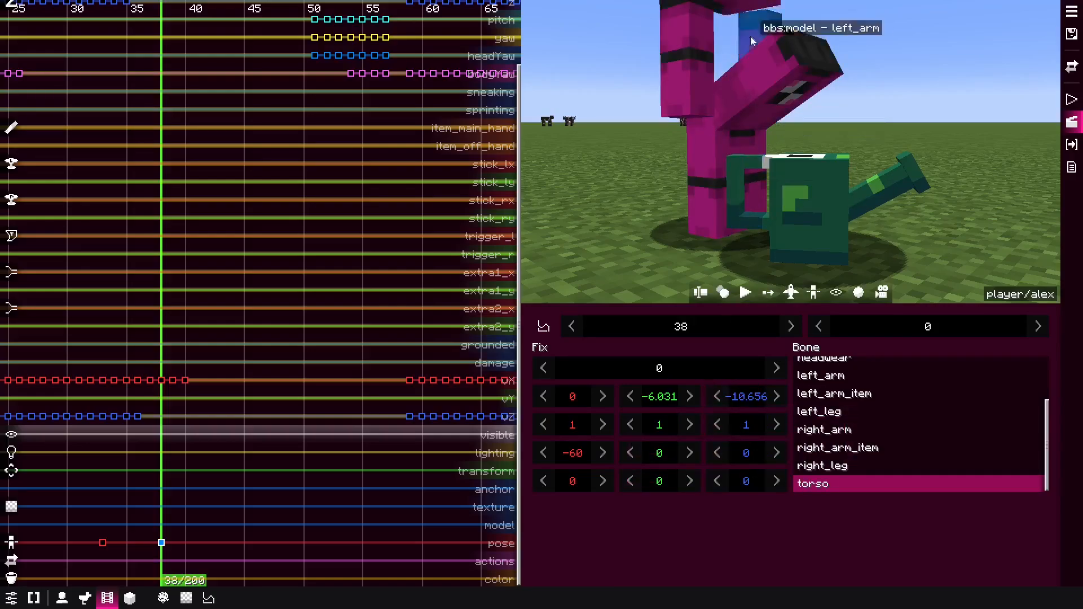
{"action": "left_click", "coordinate": [746, 6]}
{"action": "right_click", "coordinate": [678, 433]}
{"action": "left_click", "coordinate": [709, 469]}
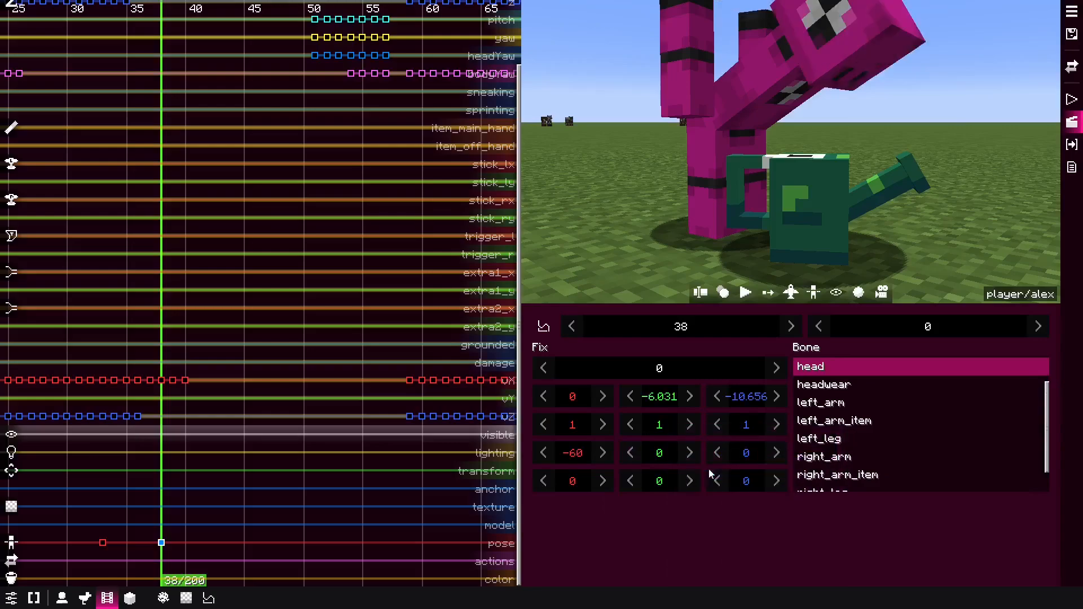
{"action": "left_click", "coordinate": [681, 93]}
{"action": "right_click", "coordinate": [673, 458]}
{"action": "left_click", "coordinate": [748, 490]}
{"action": "left_click", "coordinate": [757, 21]}
{"action": "right_click", "coordinate": [649, 443]}
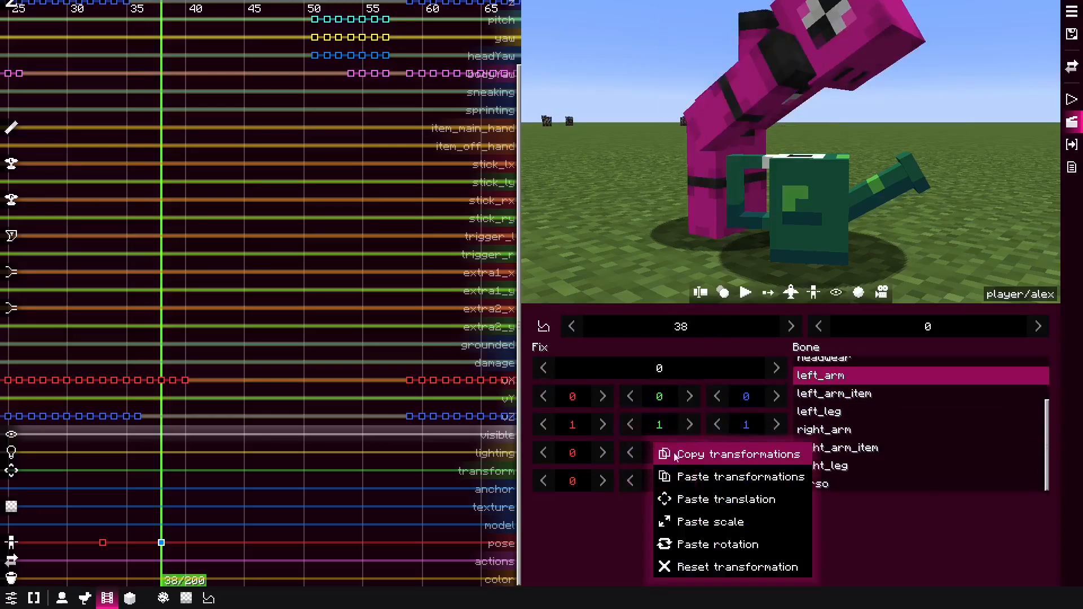
{"action": "left_click", "coordinate": [699, 474]}
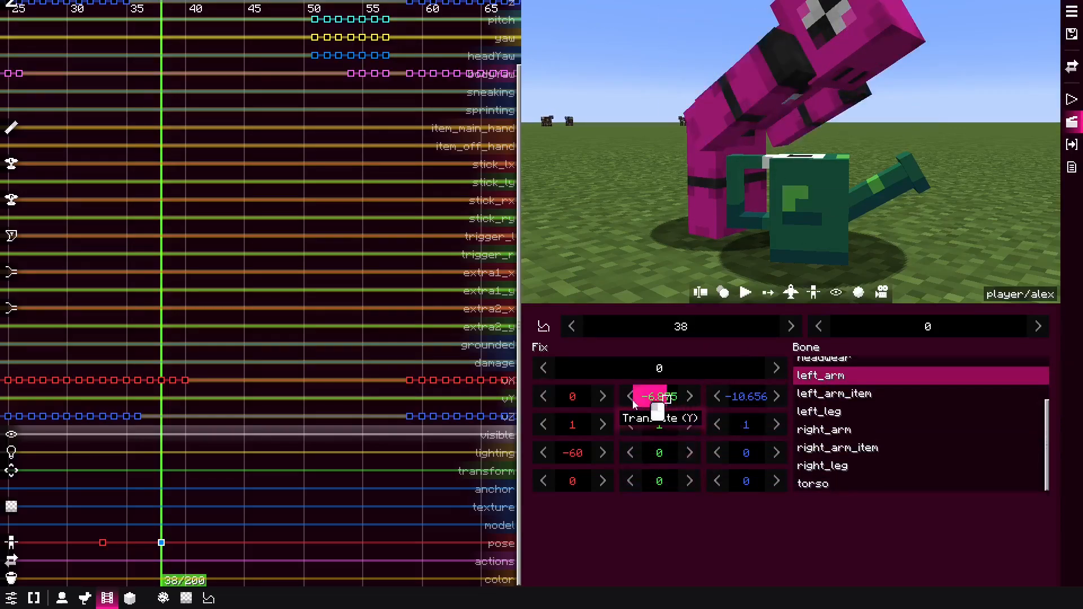
Set the left arm's translation to -4.906 on Y and -9.469 on Z, and copy its transformations onto the right arm.
{"action": "left_click_drag", "start_coordinate": [634, 401], "coordinate": [738, 397]}
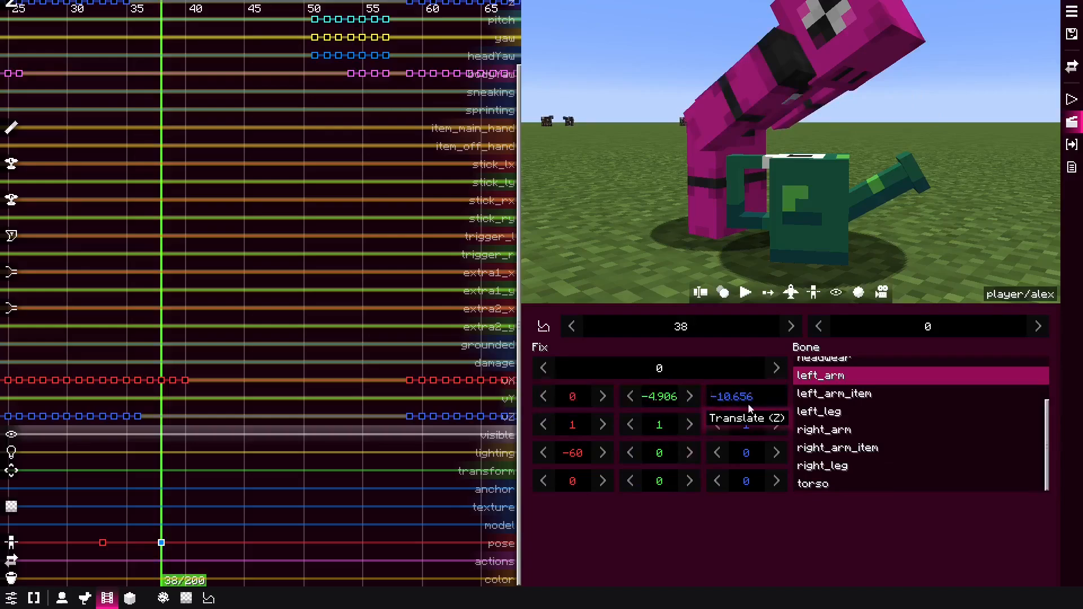
{"action": "right_click", "coordinate": [737, 399]}
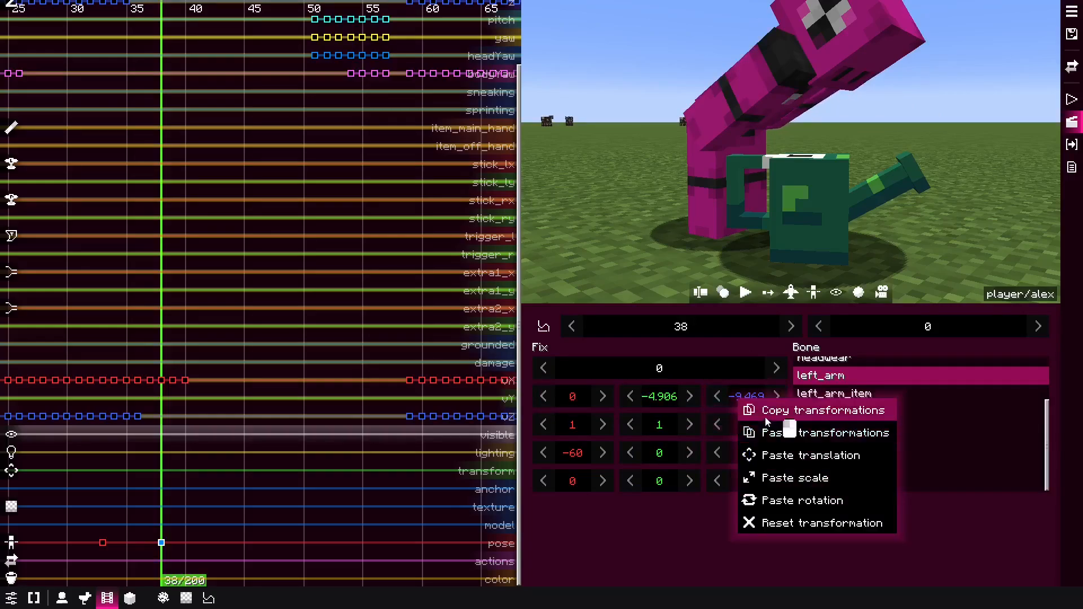
{"action": "left_click", "coordinate": [780, 417]}
{"action": "left_click", "coordinate": [733, 107]}
{"action": "right_click", "coordinate": [693, 430]}
{"action": "left_click", "coordinate": [743, 462]}
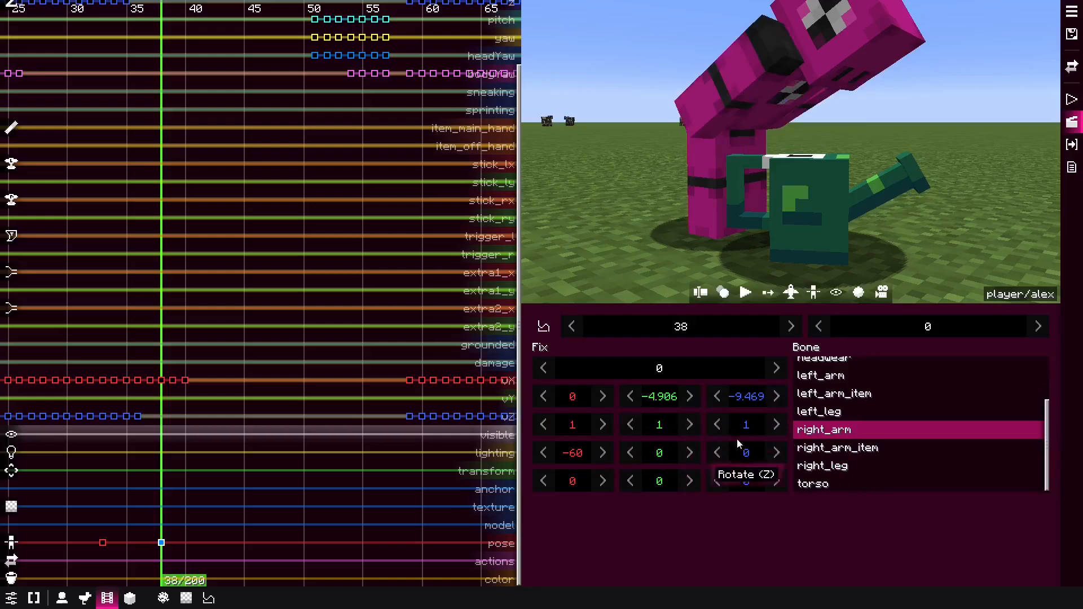
Reach the right arm toward the watering can by setting its X rotation to -13 and its Y translation to -6.812.
{"action": "left_click_drag", "start_coordinate": [594, 451], "coordinate": [639, 455]}
{"action": "left_click_drag", "start_coordinate": [659, 397], "coordinate": [630, 415]}
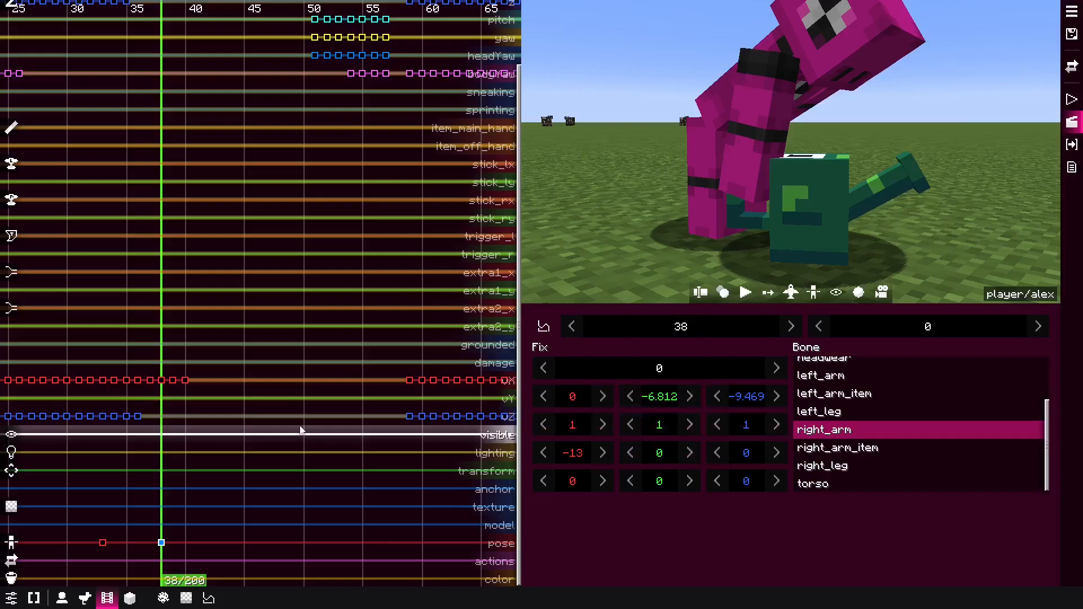
{"action": "left_click_drag", "start_coordinate": [119, 487], "coordinate": [167, 492]}
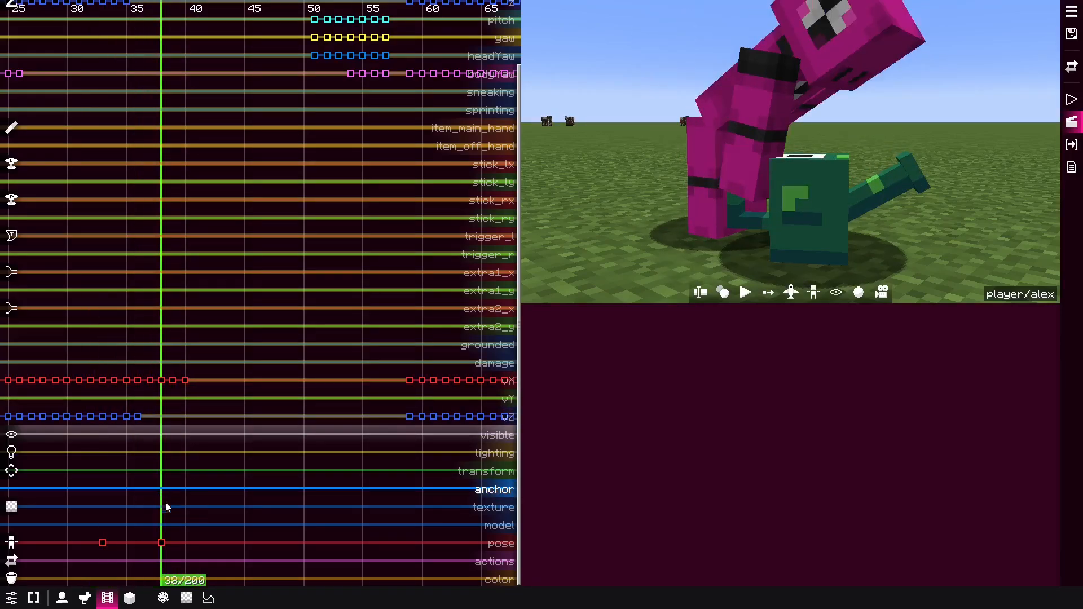
In the tick 38 pose, translate right_arm_item to -5.375 on Y and -3.086 on Z, rotate it to -25 on X, and preview the pickup.
{"action": "left_click", "coordinate": [162, 543]}
{"action": "scroll", "coordinate": [837, 467], "scroll_direction": "down", "scroll_amount": 3}
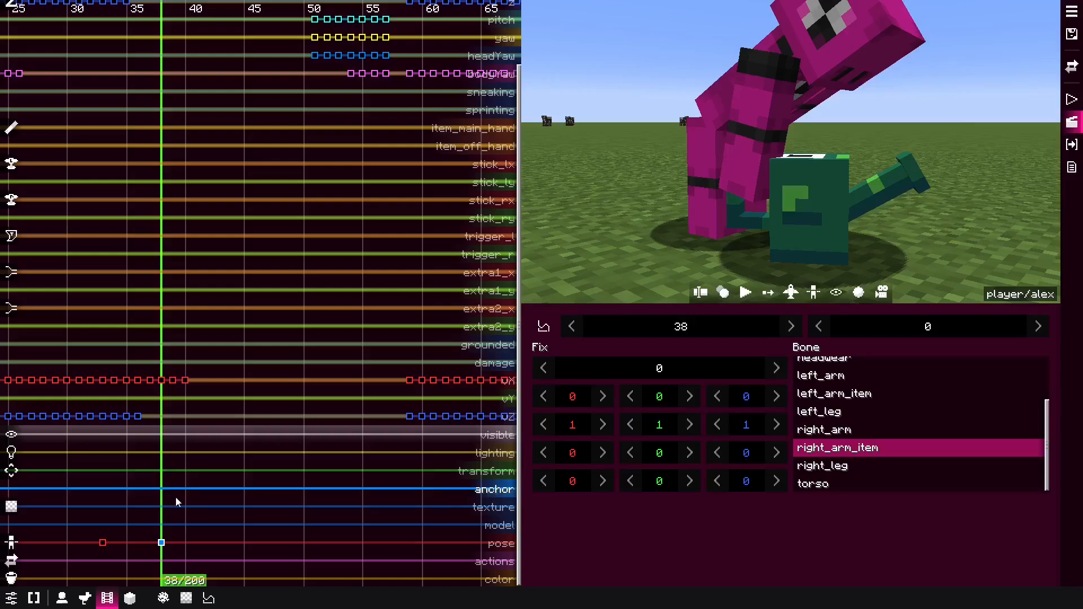
{"action": "left_click_drag", "start_coordinate": [177, 506], "coordinate": [230, 502]}
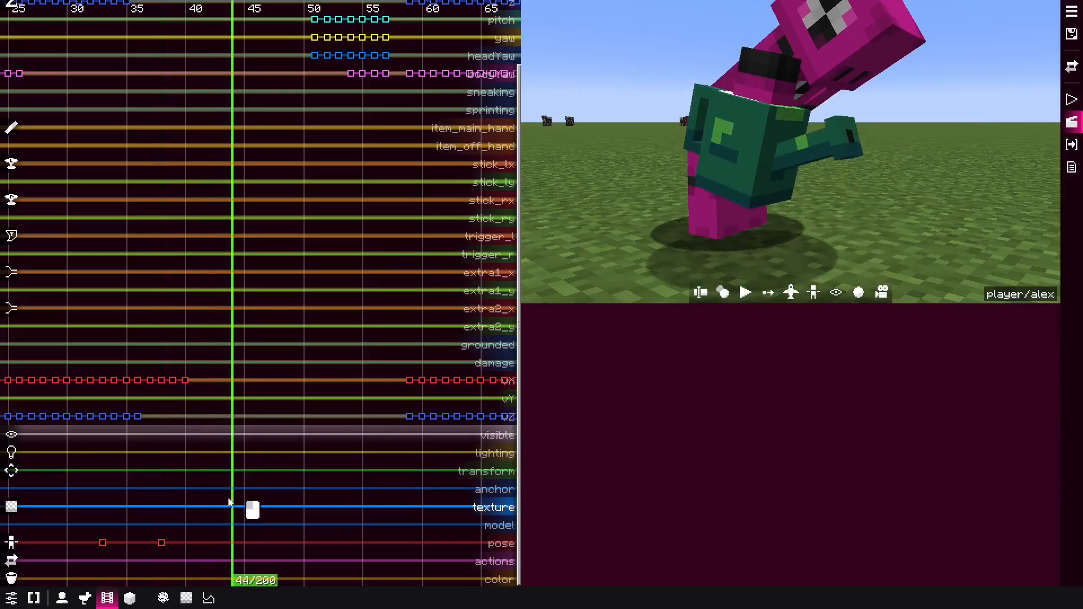
{"action": "left_click", "coordinate": [161, 543]}
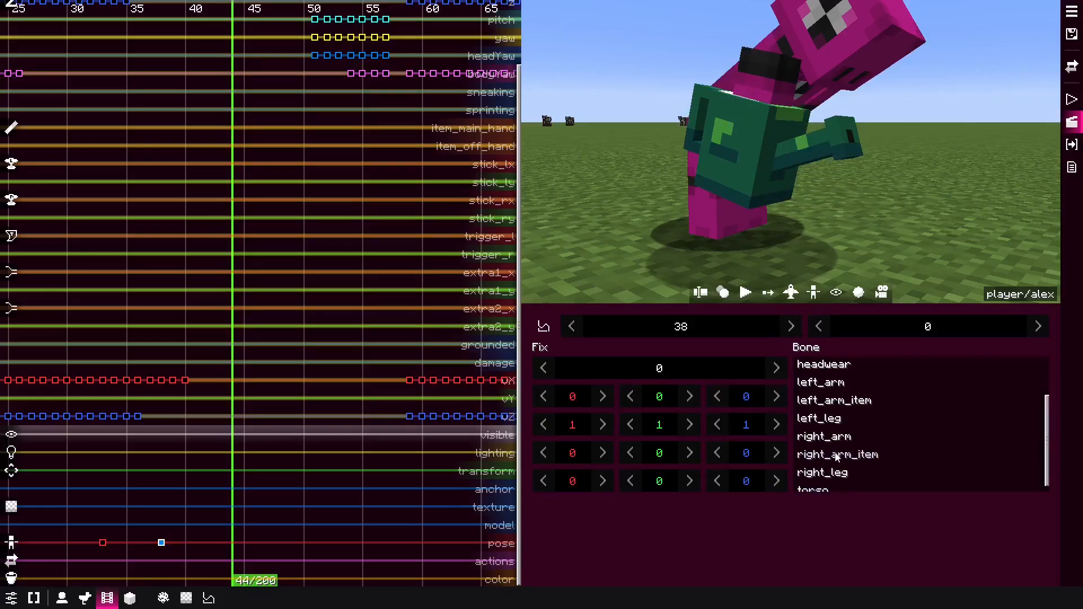
{"action": "left_click_drag", "start_coordinate": [751, 400], "coordinate": [369, 366], "text": "alt"}
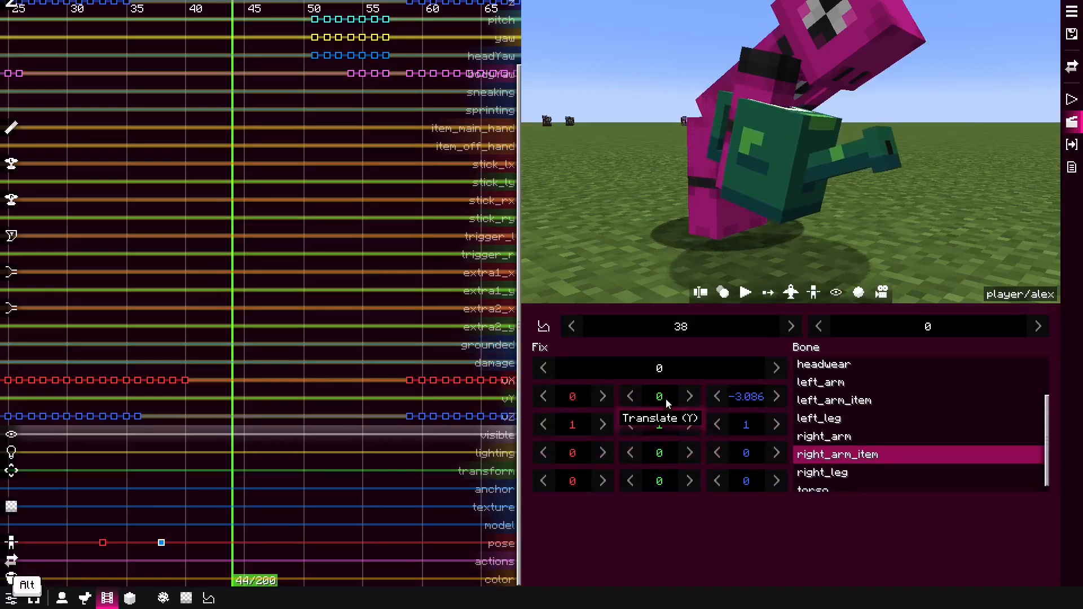
{"action": "left_click_drag", "start_coordinate": [677, 395], "coordinate": [457, 413], "text": "alt"}
{"action": "left_click_drag", "start_coordinate": [578, 455], "coordinate": [540, 452], "text": "alt"}
{"action": "left_click_drag", "start_coordinate": [135, 437], "coordinate": [80, 461]}
{"action": "key", "text": "space"}
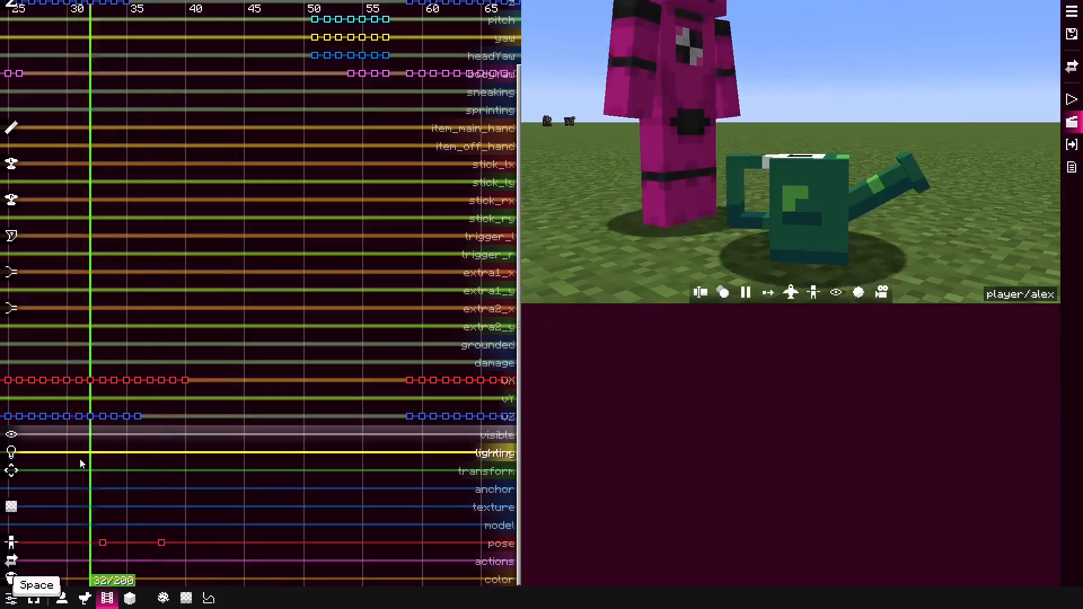
{"action": "key", "text": "space"}
Duplicate the upright pose keyframe from tick 33 to tick 44 and save the film.
{"action": "left_click_drag", "start_coordinate": [285, 472], "coordinate": [235, 496]}
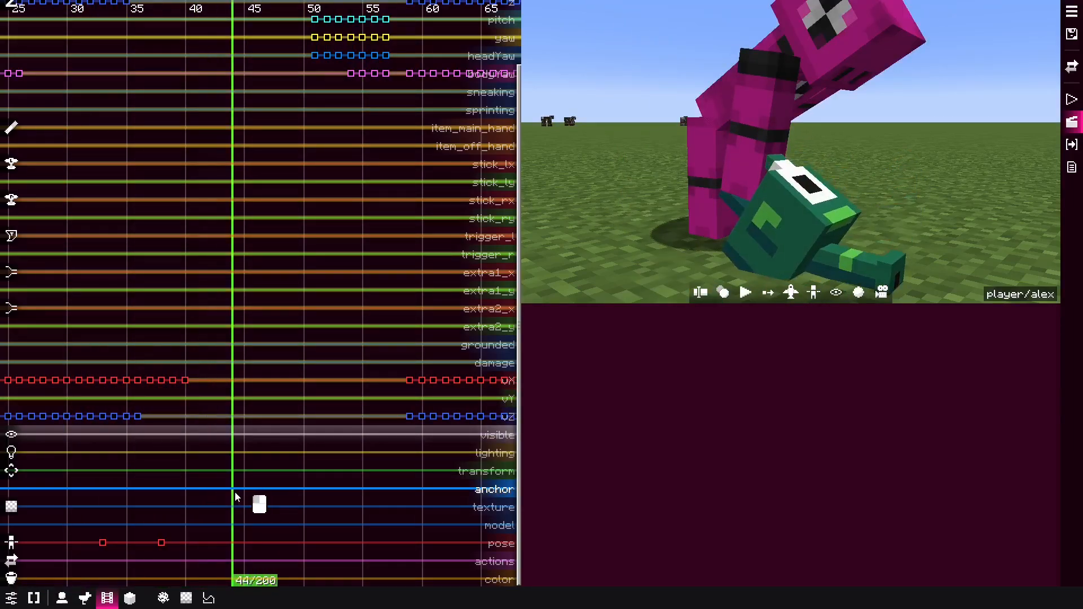
{"action": "left_click", "coordinate": [101, 544]}
{"action": "left_click", "coordinate": [236, 553], "text": "alt"}
{"action": "left_click_drag", "start_coordinate": [227, 529], "coordinate": [163, 538]}
{"action": "key", "text": "ctrl+s"}
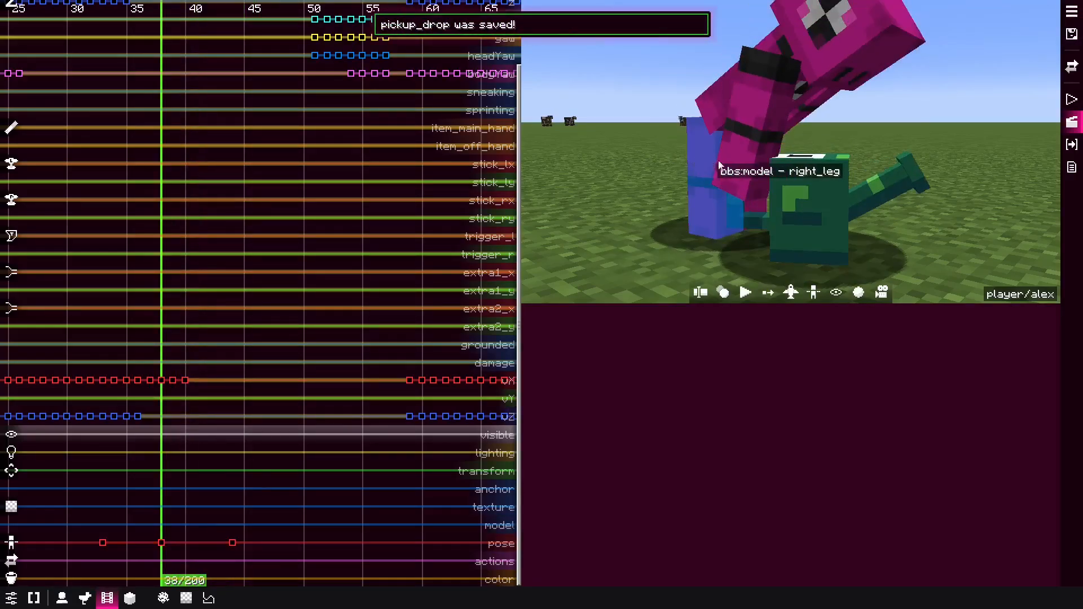
Copy the right_arm_item translation from the tick 38 pose and paste it onto right_arm_item in the tick 44 pose.
{"action": "left_click", "coordinate": [740, 160]}
{"action": "left_click", "coordinate": [894, 450]}
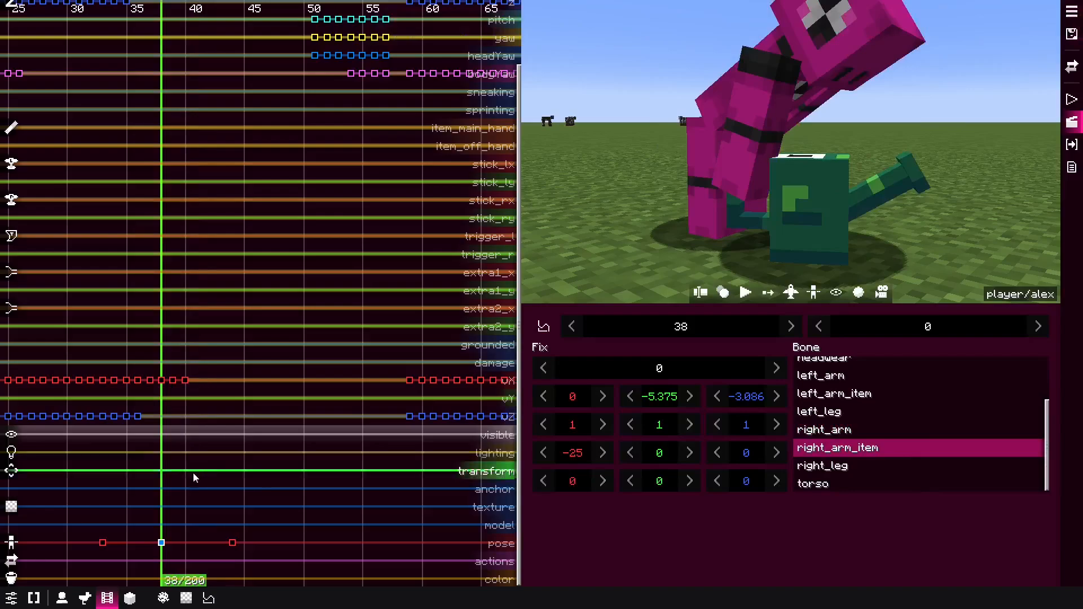
{"action": "right_click", "coordinate": [593, 387]}
{"action": "left_click", "coordinate": [654, 411]}
{"action": "left_click_drag", "start_coordinate": [170, 454], "coordinate": [242, 452]}
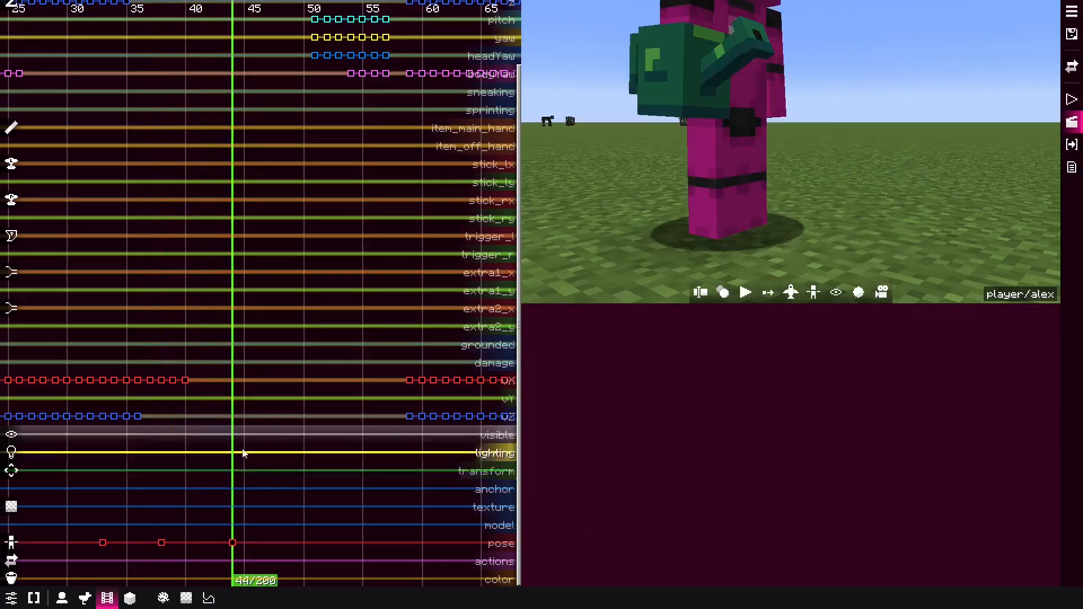
{"action": "left_click", "coordinate": [683, 43]}
{"action": "left_click", "coordinate": [868, 448]}
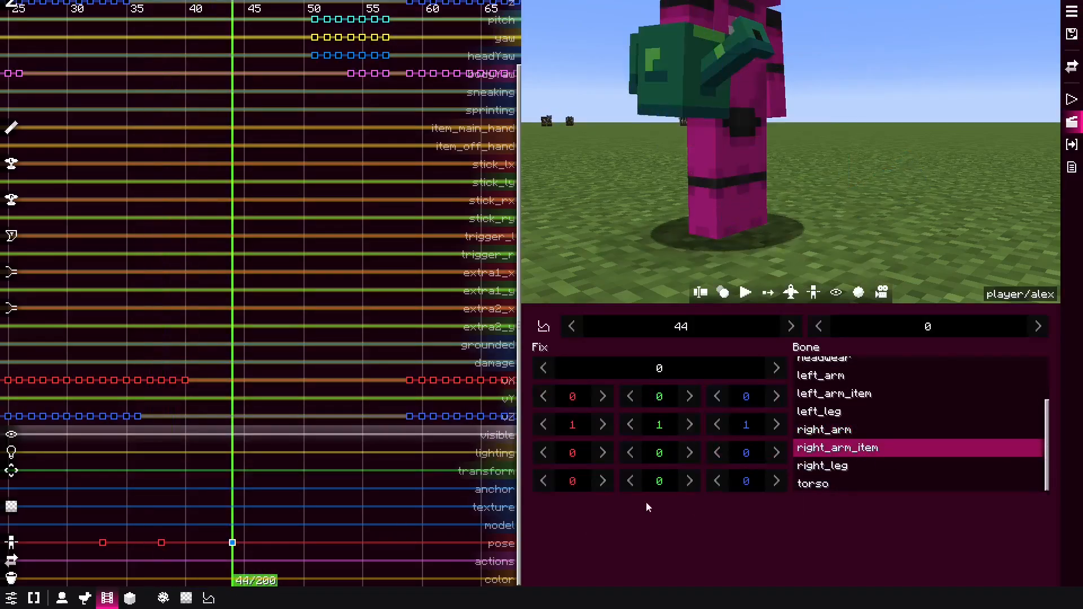
{"action": "right_click", "coordinate": [682, 447]}
{"action": "left_click", "coordinate": [738, 474]}
In the tick 44 pose, rotate the right arm to 30 on X and counter-rotate right_arm_item on X to level the watering can.
{"action": "left_click", "coordinate": [713, 69]}
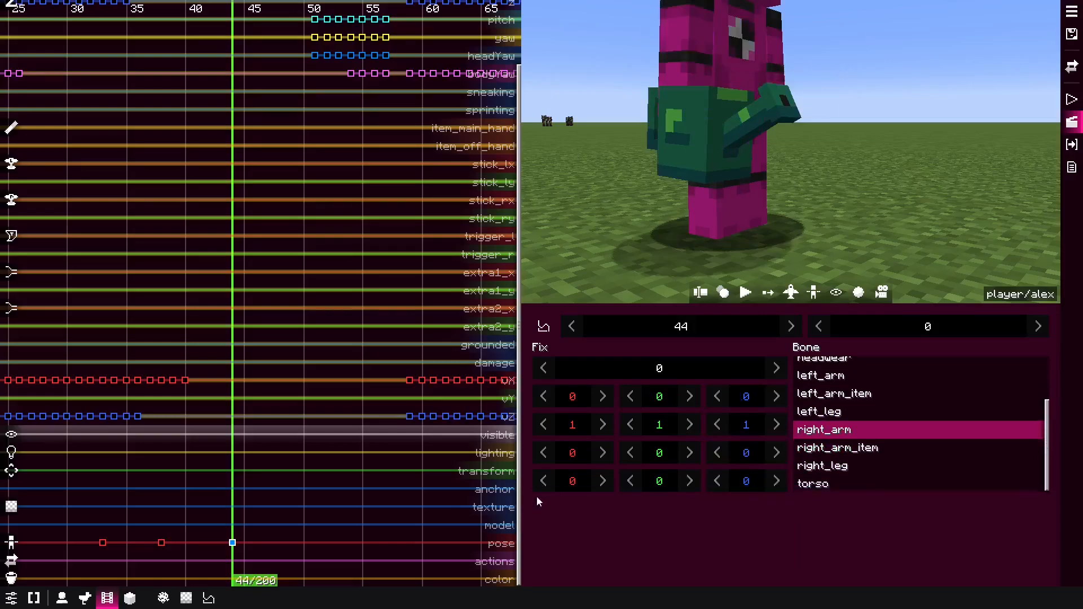
{"action": "left_click_drag", "start_coordinate": [572, 453], "coordinate": [616, 455]}
{"action": "left_click", "coordinate": [784, 97]}
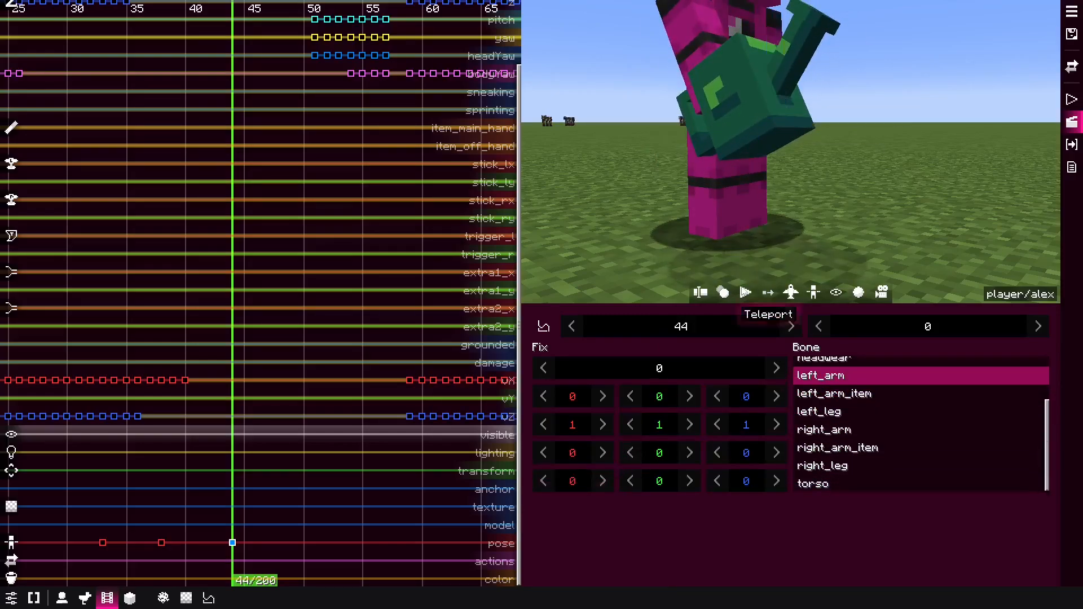
{"action": "left_click", "coordinate": [675, 22]}
{"action": "scroll", "coordinate": [859, 443], "scroll_direction": "down", "scroll_amount": 1}
{"action": "left_click", "coordinate": [859, 447]}
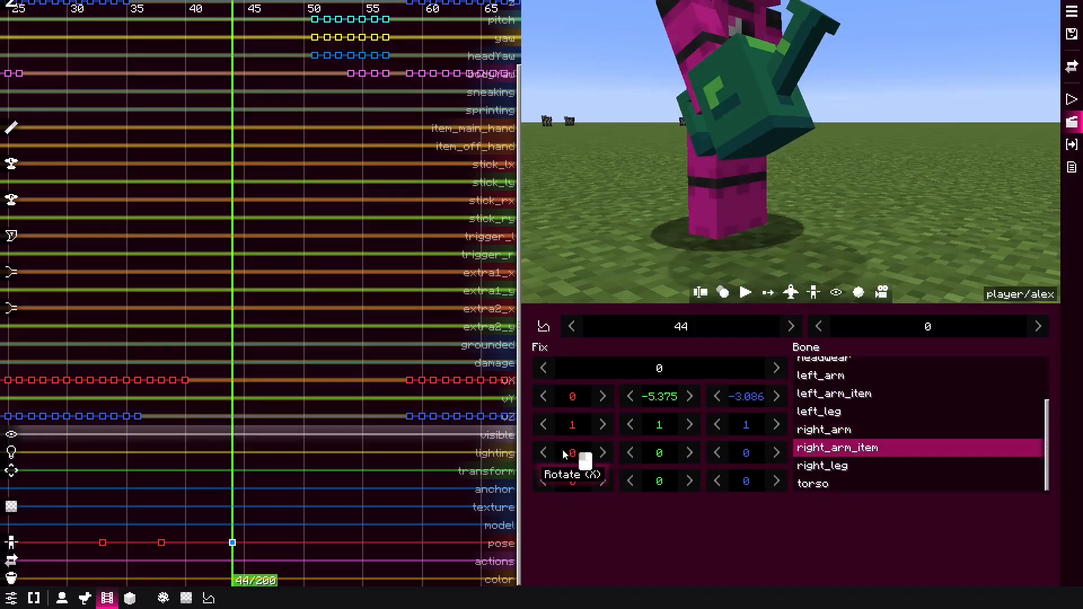
{"action": "left_click_drag", "start_coordinate": [564, 455], "coordinate": [527, 458]}
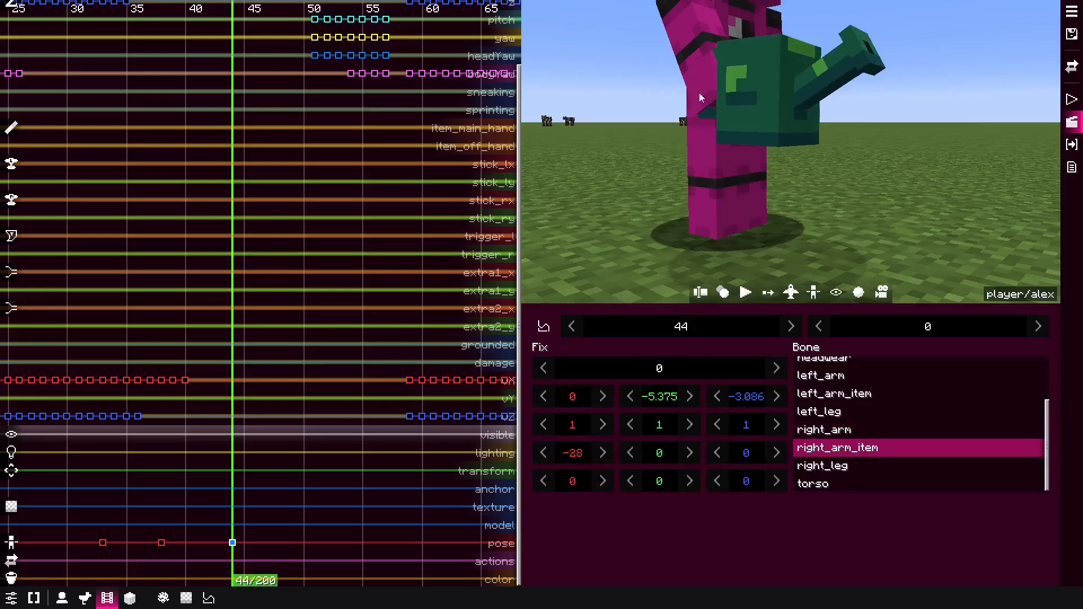
Set the right arm's Fix value to 1 in the tick 44 pose.
{"action": "left_click", "coordinate": [682, 39]}
{"action": "left_click", "coordinate": [693, 368]}
{"action": "type", "text": "1"}
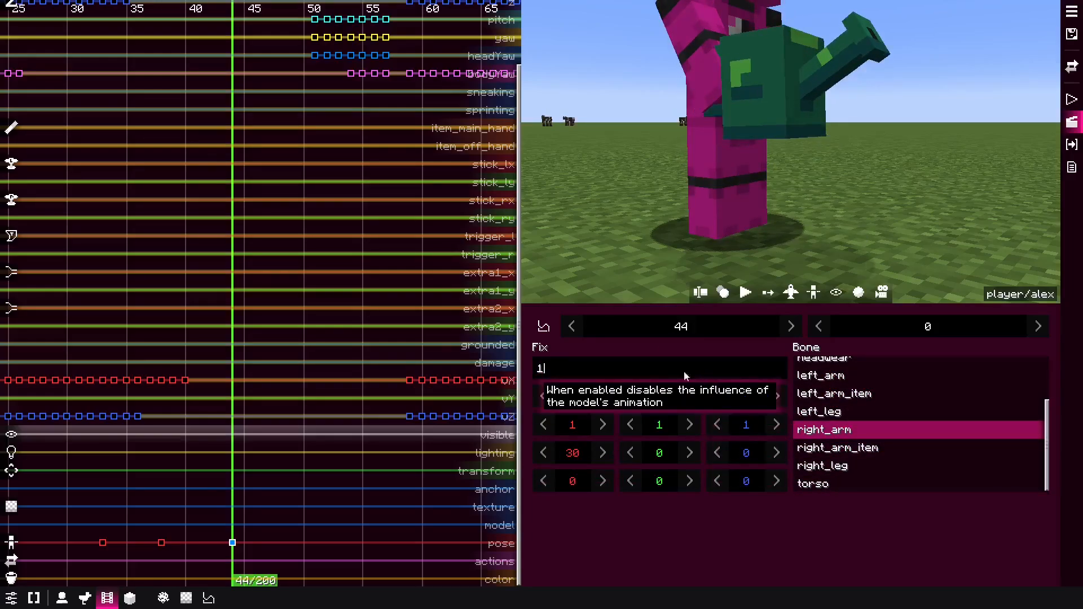
Play back the approach and pickup several times to check how the three poses blend.
{"action": "key", "text": "space"}
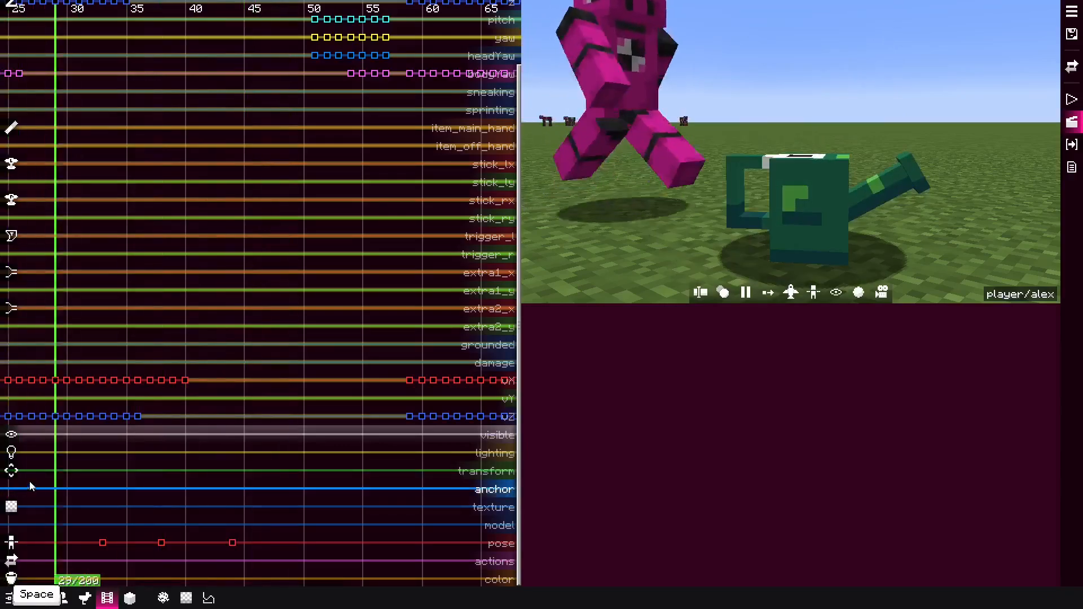
{"action": "key", "text": "space"}
{"action": "left_click", "coordinate": [81, 477]}
{"action": "key", "text": "space"}
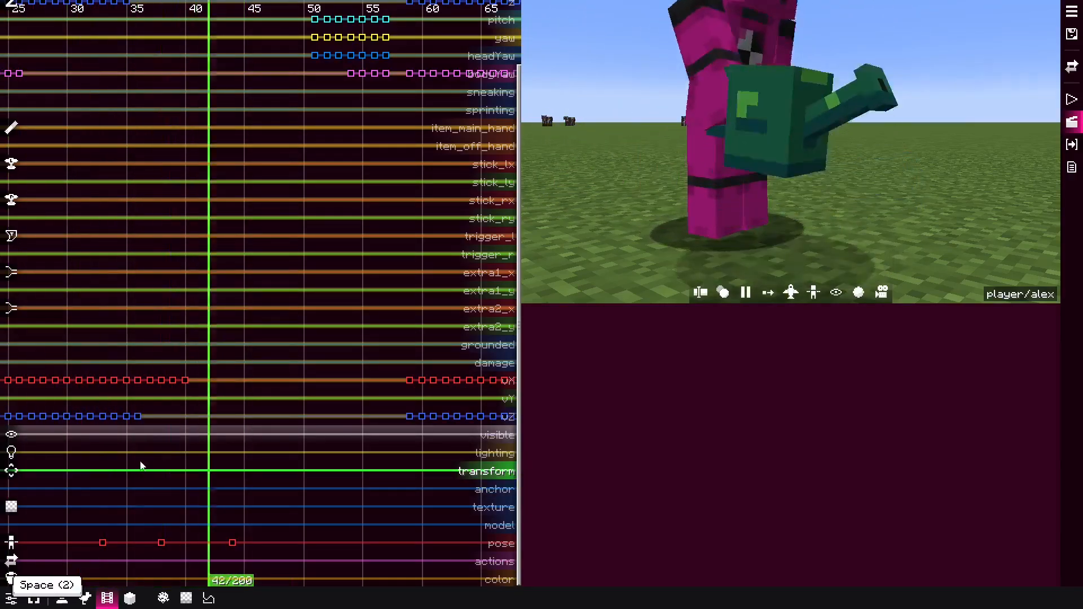
{"action": "key", "text": "space"}
{"action": "left_click_drag", "start_coordinate": [276, 477], "coordinate": [83, 481]}
{"action": "key", "text": "space"}
{"action": "middle_click_drag", "start_coordinate": [85, 482], "coordinate": [235, 497]}
{"action": "key", "text": "space"}
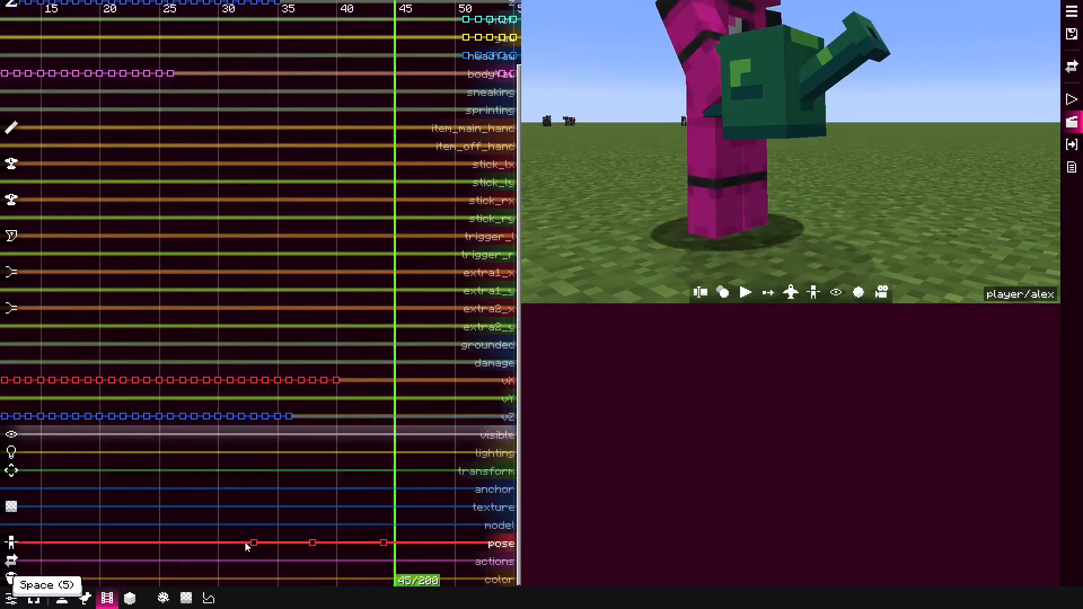
Move the first pose keyframe to tick 30 and play back the pickup.
{"action": "mouse_move", "coordinate": [253, 544]}
{"action": "left_mouse_down"}
{"action": "mouse_move", "coordinate": [217, 544]}
{"action": "mouse_move", "coordinate": [263, 549]}
{"action": "mouse_move", "coordinate": [248, 557]}
{"action": "left_mouse_up"}
{"action": "key", "text": "space"}
{"action": "key", "text": "space"}
{"action": "key", "text": "shift+e"}
{"action": "left_click", "coordinate": [248, 549]}
{"action": "key", "text": "space"}
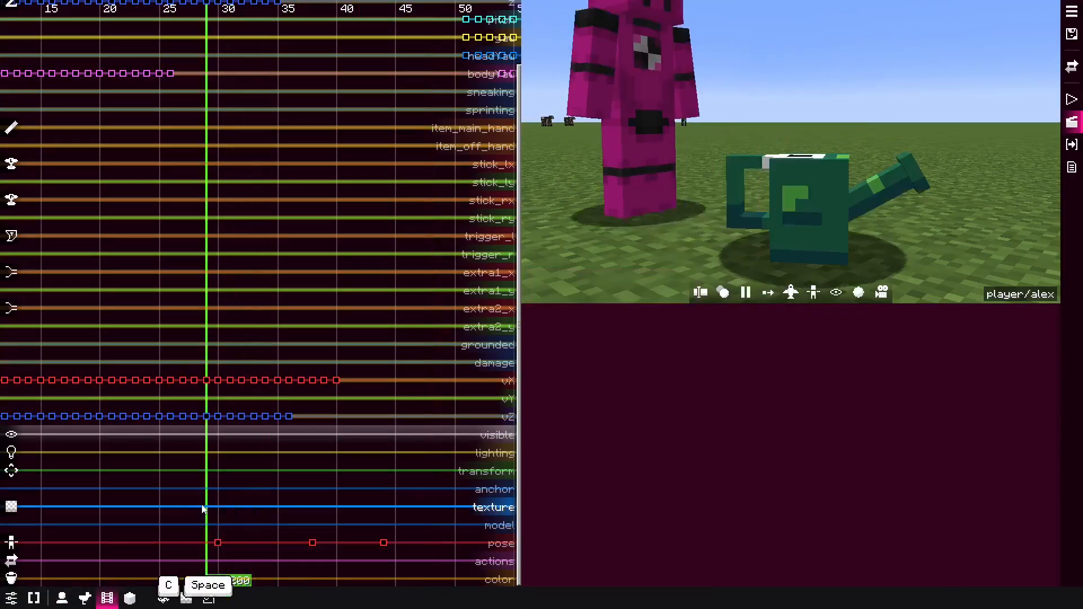
{"action": "key", "text": "space"}
Try a steep ease-out interpolation on the tick 38 pose keyframe and preview the motion.
{"action": "left_click", "coordinate": [313, 543], "text": "shift"}
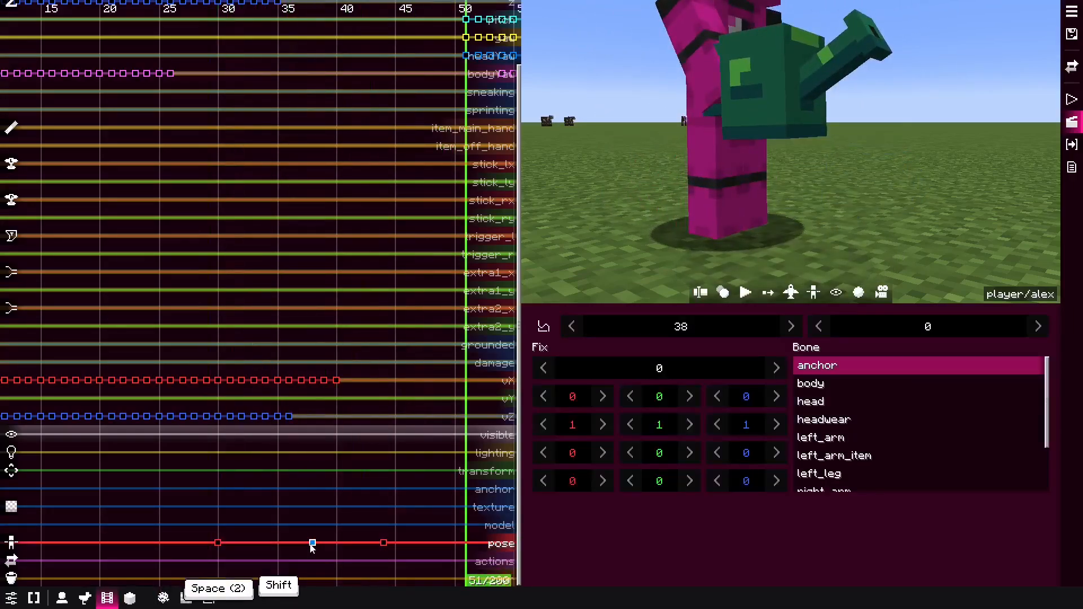
{"action": "left_click", "coordinate": [540, 329]}
{"action": "key", "text": "ctrl+y"}
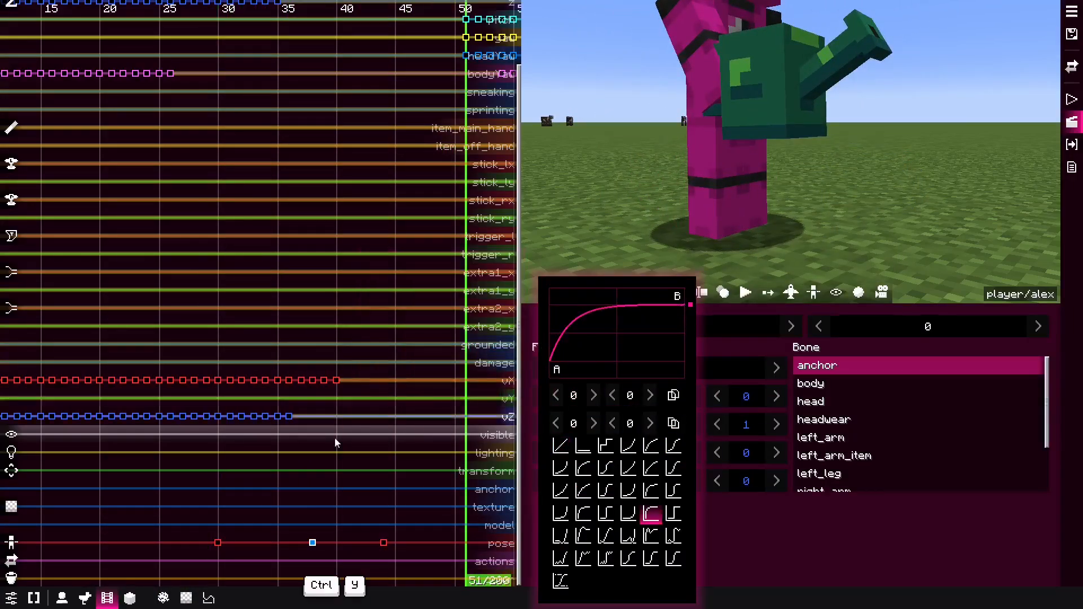
{"action": "left_click", "coordinate": [266, 456]}
{"action": "key", "text": "space"}
{"action": "key", "text": "space"}
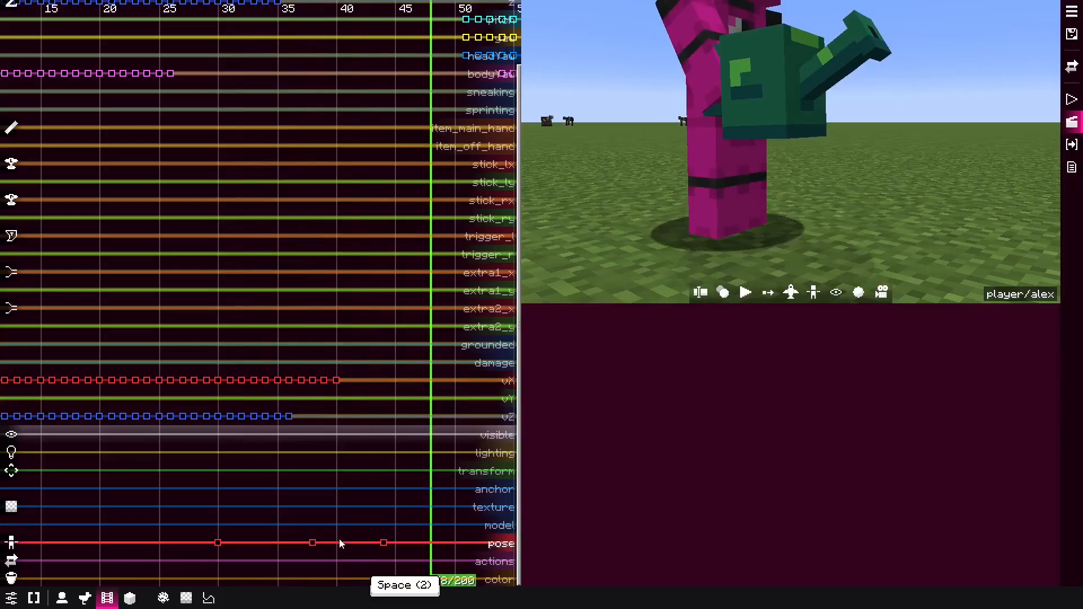
Try a gentle ease-in interpolation on the tick 38 pose keyframe and preview the motion.
{"action": "left_click", "coordinate": [312, 543]}
{"action": "left_click", "coordinate": [544, 327]}
{"action": "key", "text": "shift+q"}
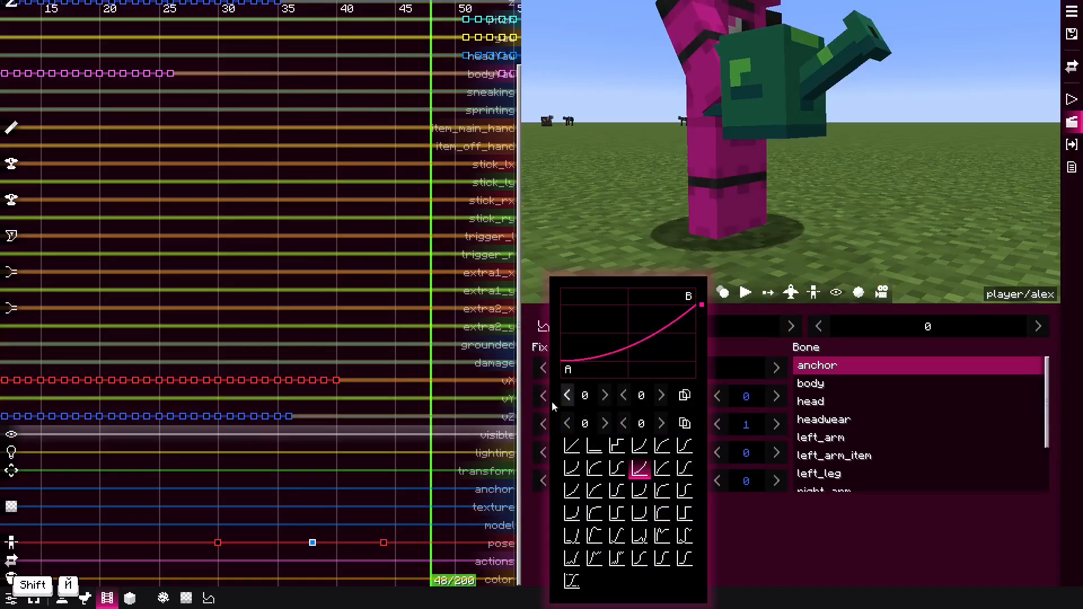
{"action": "left_click", "coordinate": [225, 457]}
{"action": "key", "text": "space"}
{"action": "left_click_drag", "start_coordinate": [278, 452], "coordinate": [116, 460]}
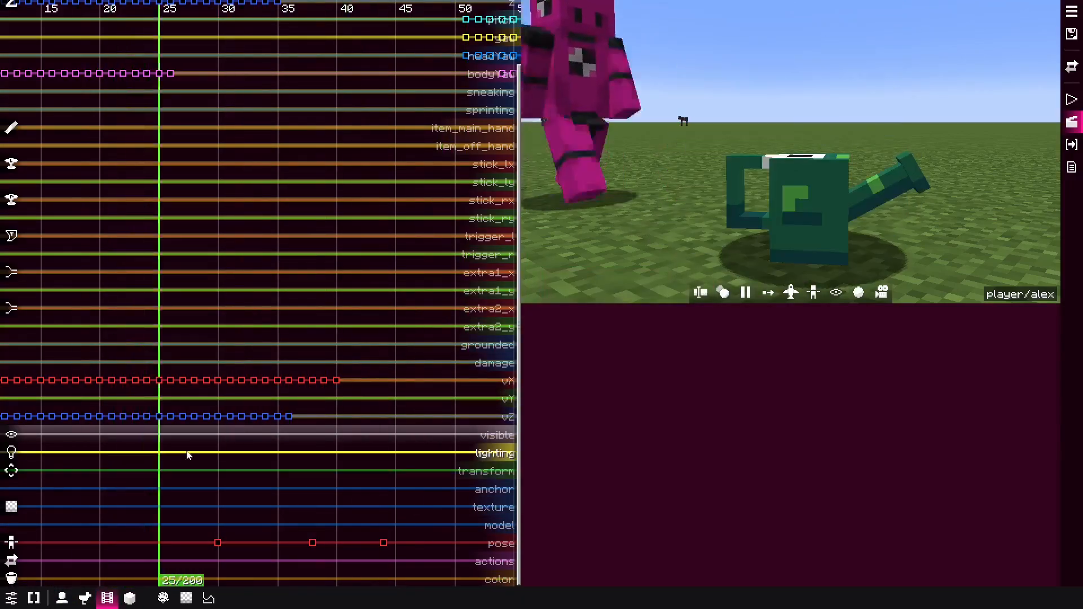
{"action": "key", "text": "space"}
Try a Back-type interpolation on the tick 38 pose keyframe and preview the motion.
{"action": "left_click", "coordinate": [313, 543]}
{"action": "key", "text": "e"}
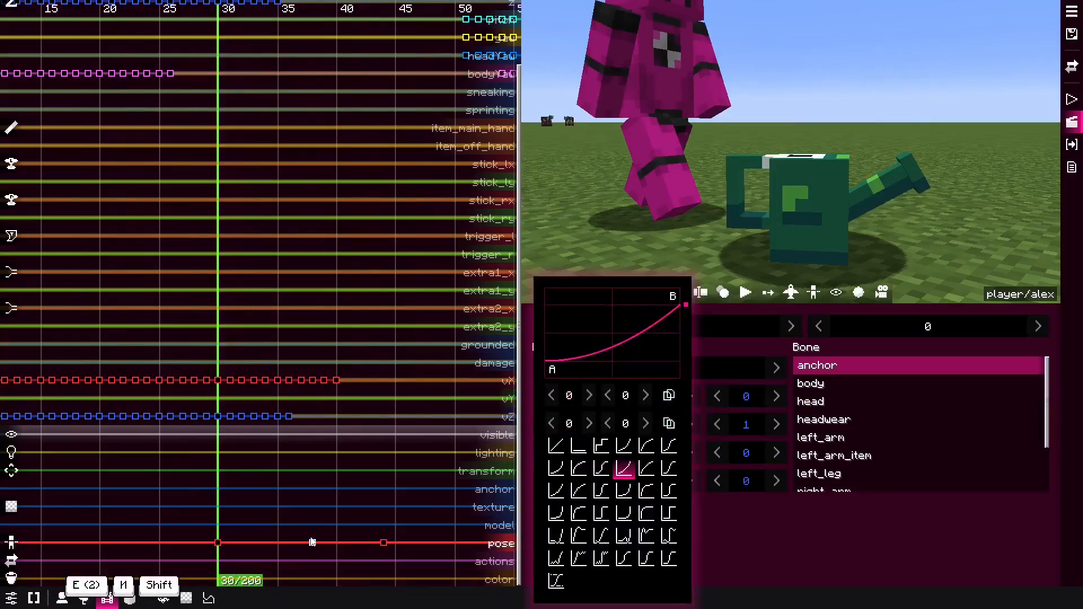
{"action": "key", "text": "shift+m"}
{"action": "left_click", "coordinate": [257, 508]}
{"action": "key", "text": "space"}
{"action": "left_click", "coordinate": [322, 521]}
{"action": "key", "text": "space"}
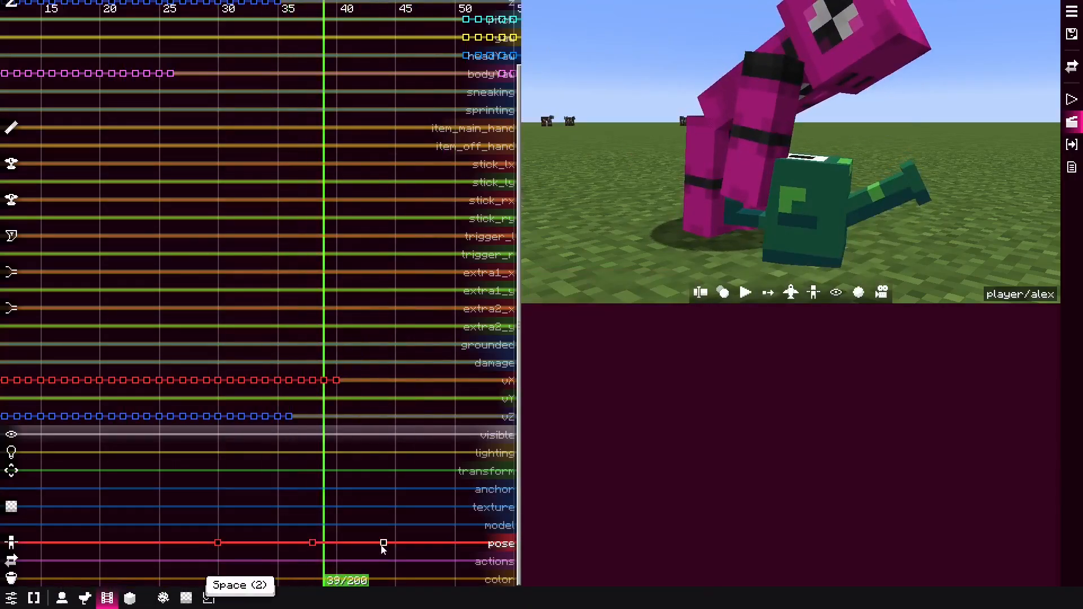
Try moving the last pose keyframe to tick 53 and preview the slower rise.
{"action": "left_click_drag", "start_coordinate": [384, 542], "coordinate": [490, 541]}
{"action": "left_click_drag", "start_coordinate": [395, 522], "coordinate": [218, 505]}
{"action": "key", "text": "space"}
{"action": "key", "text": "space"}
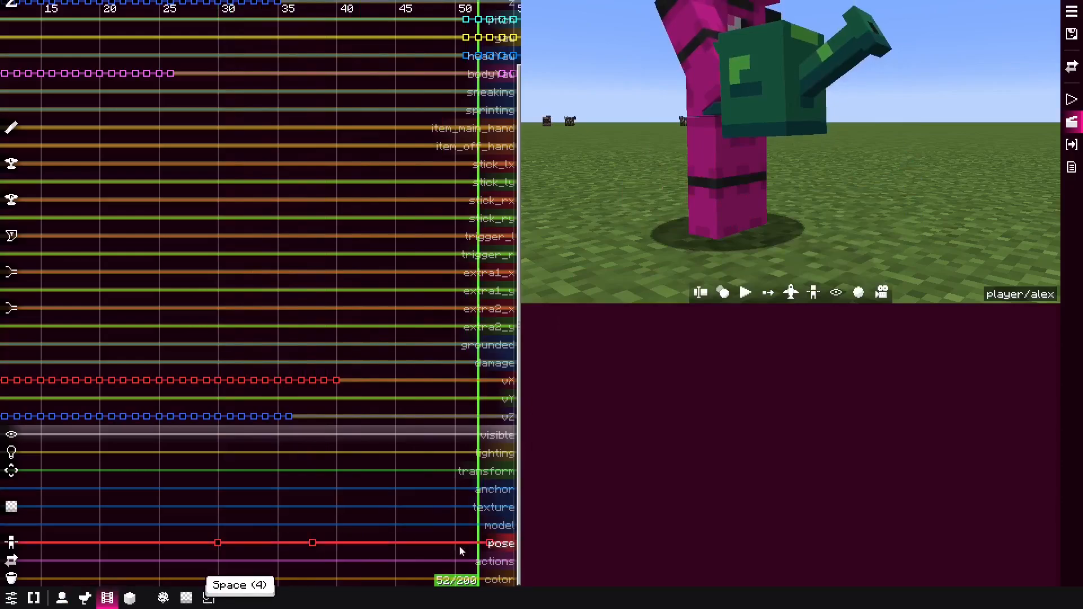
Move the last pose keyframe to tick 47 and play back the pickup.
{"action": "middle_click_drag", "start_coordinate": [485, 542], "coordinate": [398, 539]}
{"action": "scroll", "coordinate": [398, 539], "scroll_direction": "down", "scroll_amount": 1}
{"action": "left_click_drag", "start_coordinate": [401, 542], "coordinate": [336, 541]}
{"action": "left_click_drag", "start_coordinate": [293, 521], "coordinate": [238, 518]}
{"action": "key", "text": "space"}
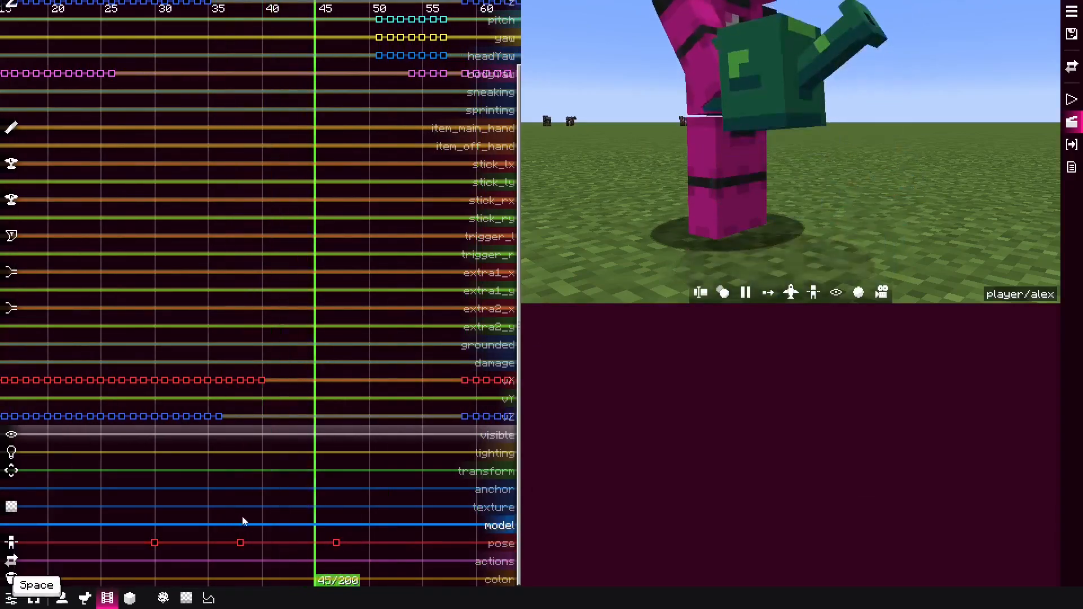
{"action": "key", "text": "space"}
Set the tick 38 pose keyframe's interpolation to Back Out and play back the pickup.
{"action": "left_click", "coordinate": [241, 543]}
{"action": "left_click", "coordinate": [544, 326]}
{"action": "left_click", "coordinate": [546, 329]}
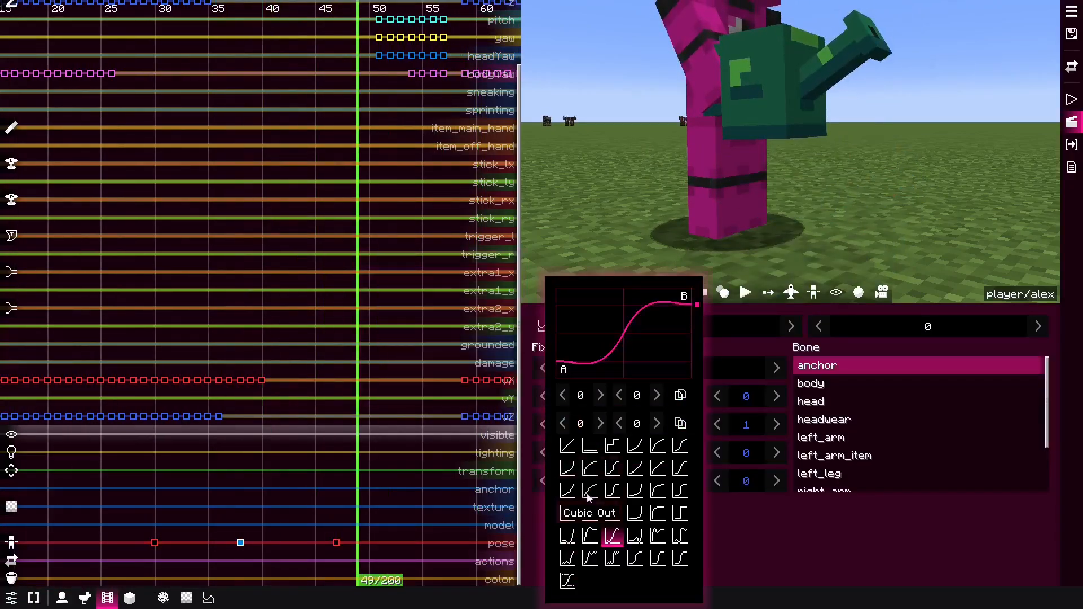
{"action": "key", "text": "ctrl+r"}
{"action": "left_click_drag", "start_coordinate": [340, 512], "coordinate": [290, 506]}
{"action": "key", "text": "space"}
{"action": "left_click", "coordinate": [220, 495]}
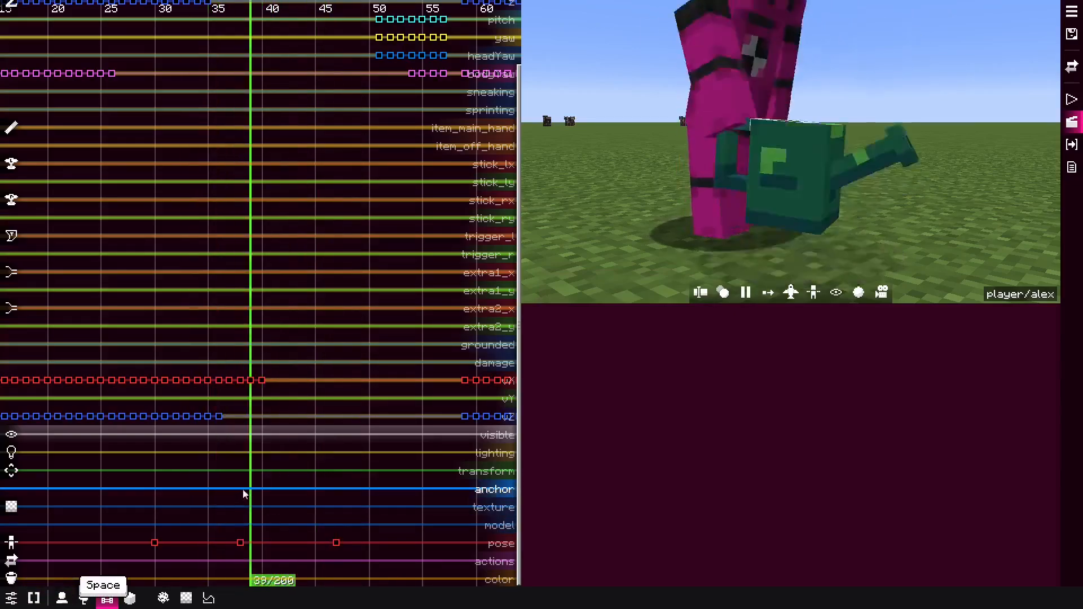
{"action": "key", "text": "space"}
{"action": "left_click", "coordinate": [240, 543]}
{"action": "left_click", "coordinate": [544, 327]}
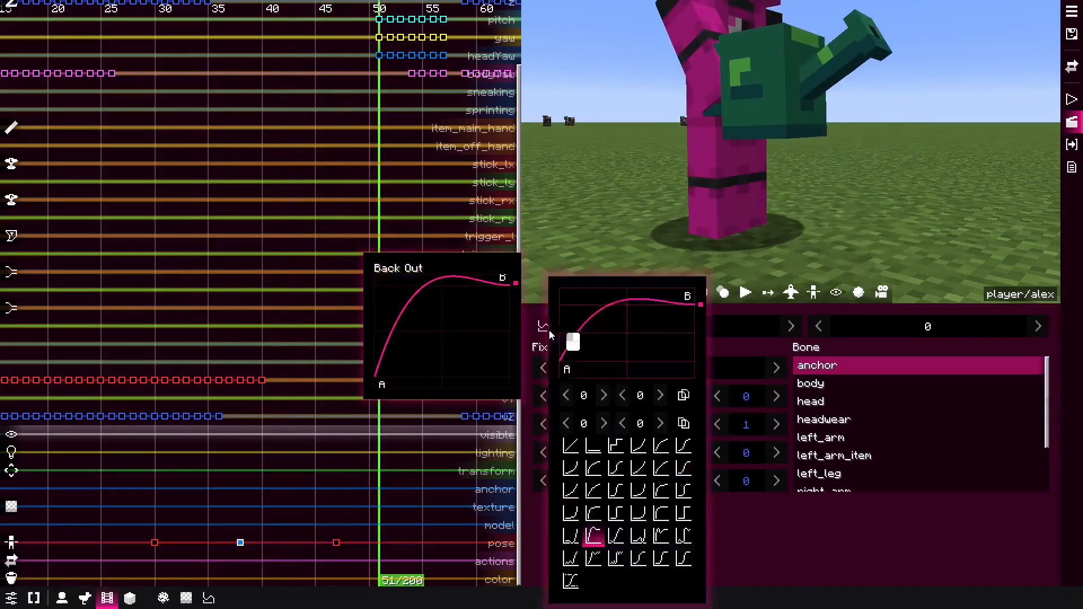
{"action": "left_click", "coordinate": [221, 465]}
{"action": "key", "text": "space"}
{"action": "key", "text": "space"}
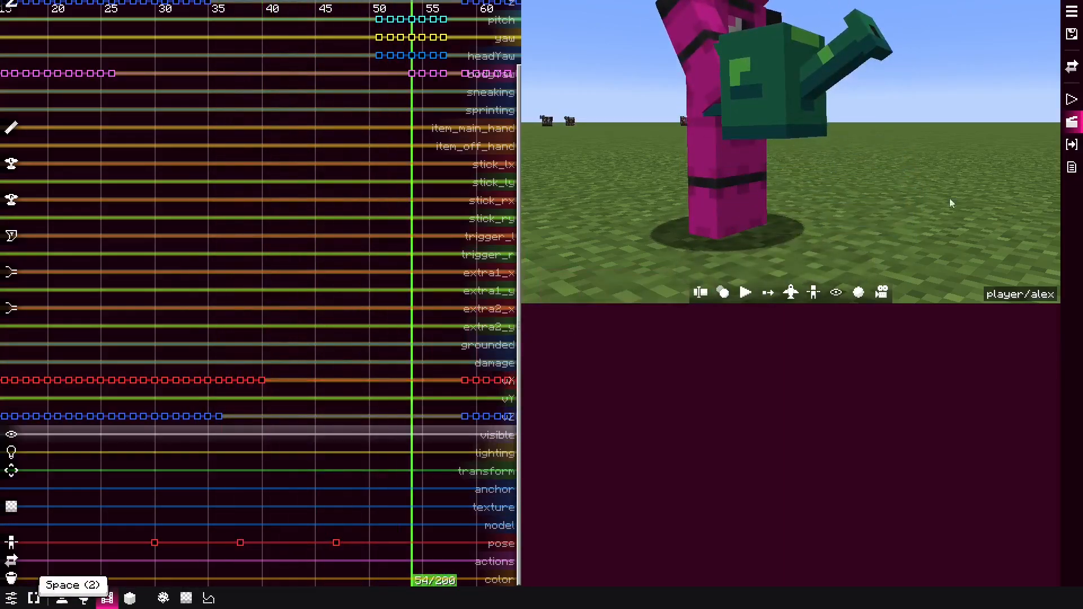
Play the walk with the watering can through to the drop from a wider viewpoint and bring the playhead to tick 81.
{"action": "right_click", "coordinate": [776, 195]}
{"action": "left_click", "coordinate": [776, 198]}
{"action": "key", "text": "space"}
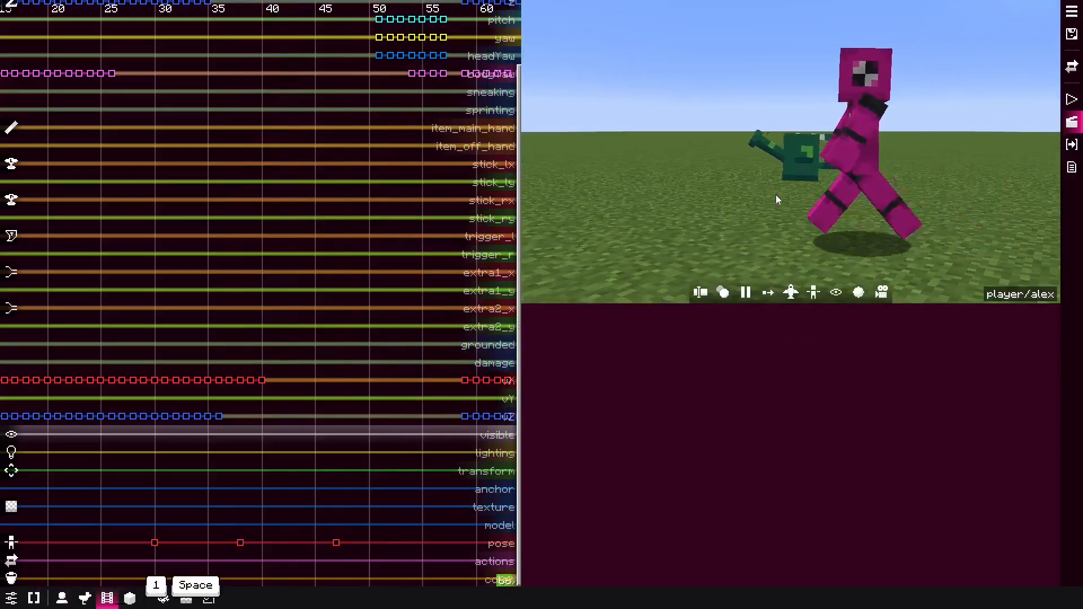
{"action": "key", "text": "space"}
{"action": "key", "text": "space"}
{"action": "key", "text": "space"}
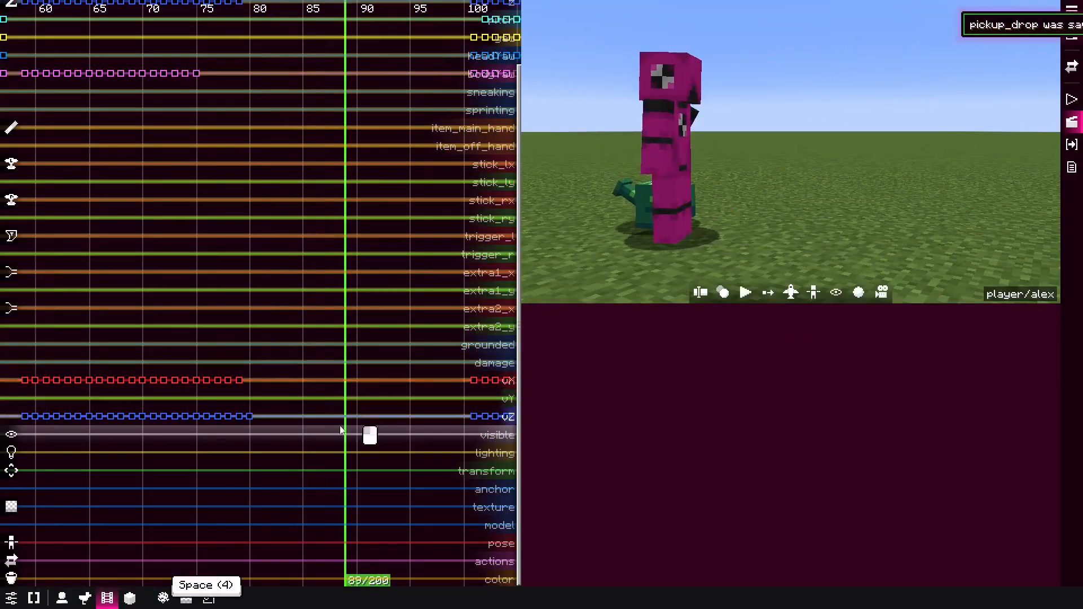
{"action": "left_click_drag", "start_coordinate": [341, 431], "coordinate": [261, 446]}
{"action": "scroll", "coordinate": [288, 454], "scroll_direction": "down", "scroll_amount": 5}
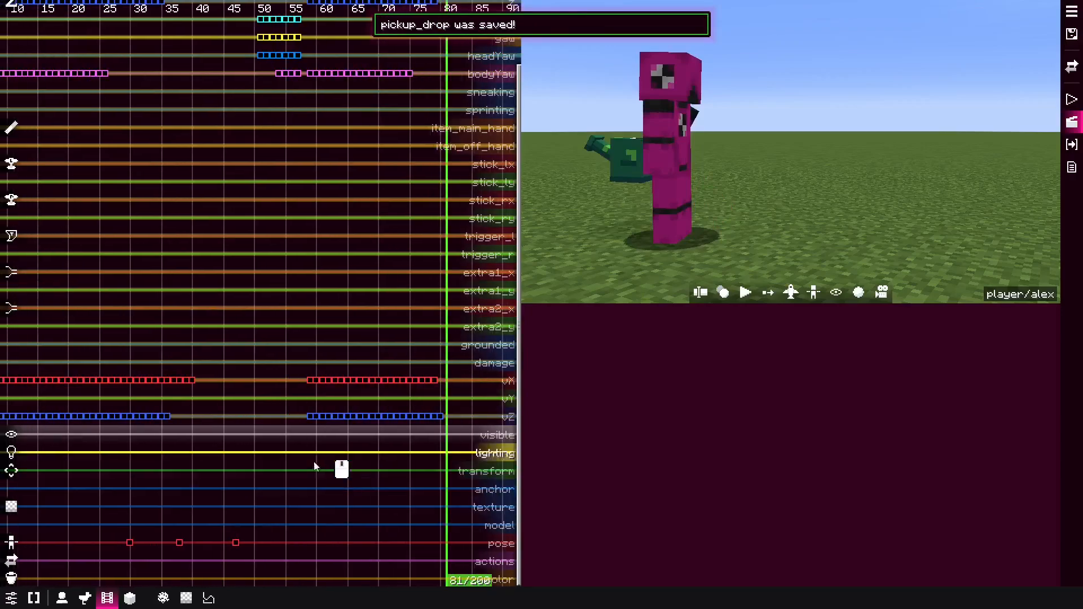
Add a pose keyframe at tick 78 and place a copy of the bent-down pose keyframe at tick 86.
{"action": "left_click_drag", "start_coordinate": [443, 528], "coordinate": [415, 535]}
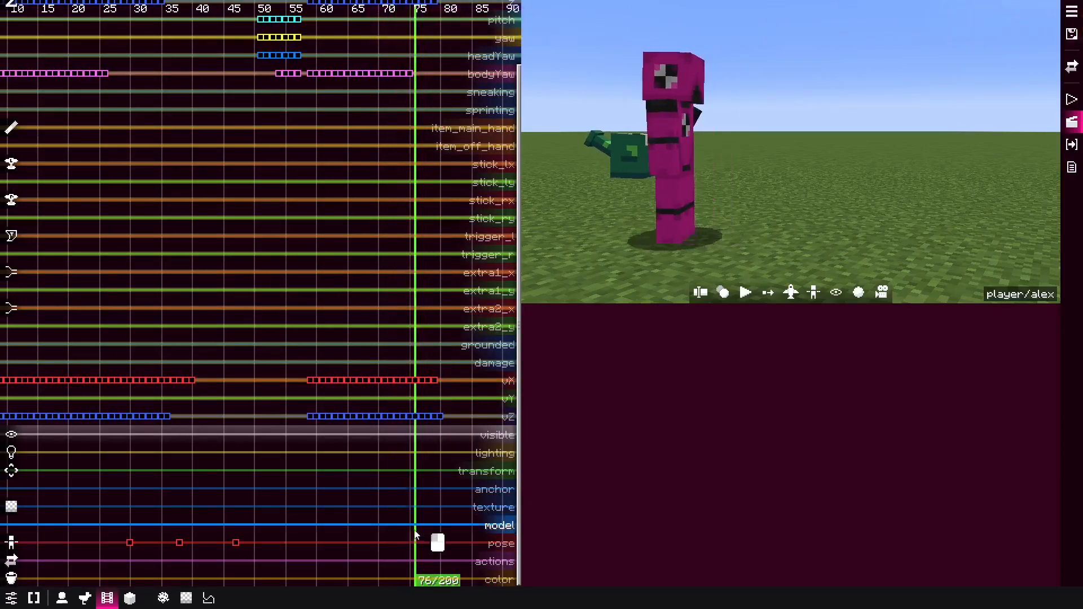
{"action": "left_click", "coordinate": [428, 543], "text": "ctrl"}
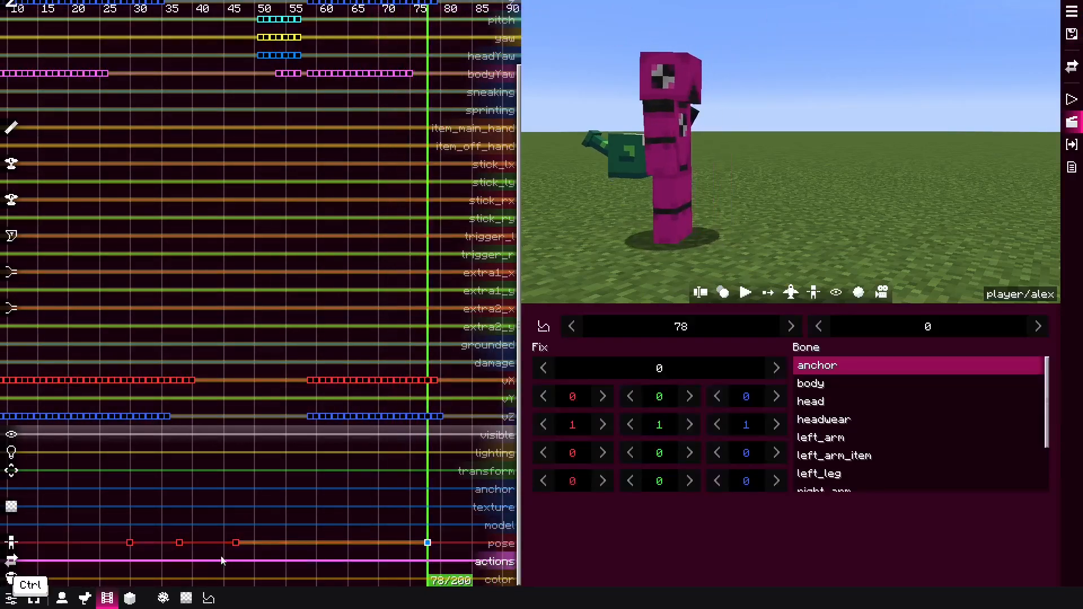
{"action": "left_click", "coordinate": [467, 546], "text": "alt"}
{"action": "middle_click_drag", "start_coordinate": [436, 528], "coordinate": [307, 493]}
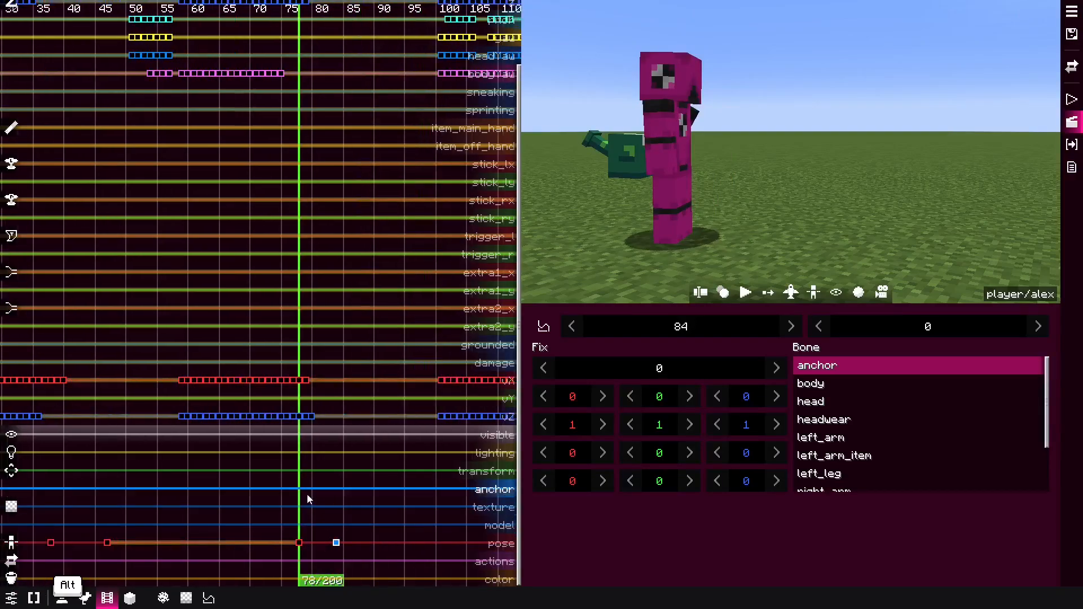
{"action": "scroll", "coordinate": [316, 500], "scroll_direction": "up", "scroll_amount": 5}
{"action": "left_click_drag", "start_coordinate": [361, 545], "coordinate": [332, 548]}
{"action": "left_click_drag", "start_coordinate": [286, 524], "coordinate": [397, 514]}
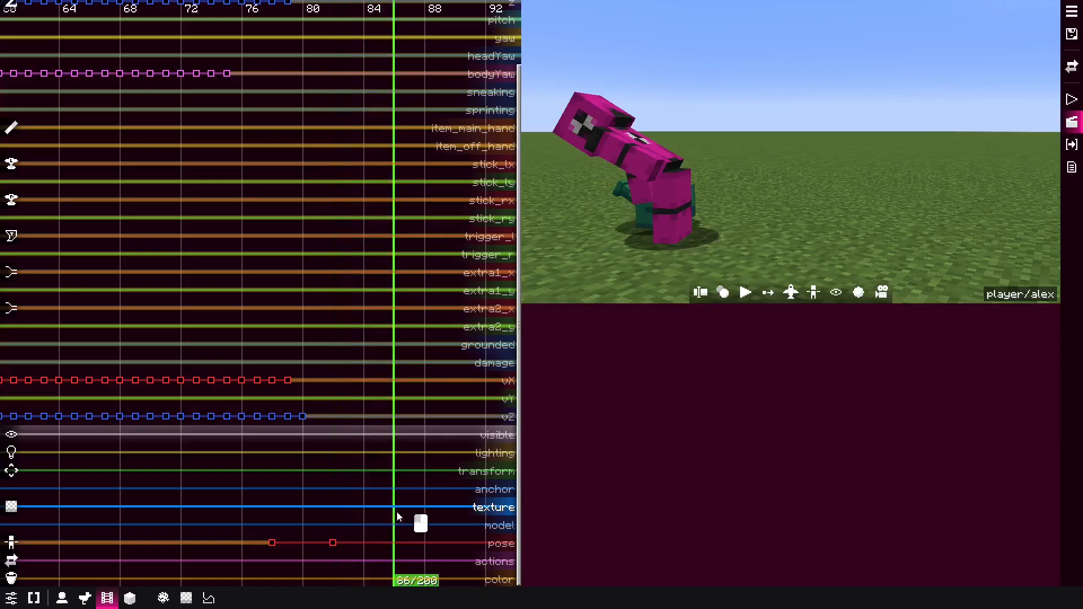
{"action": "left_click_drag", "start_coordinate": [345, 547], "coordinate": [383, 549]}
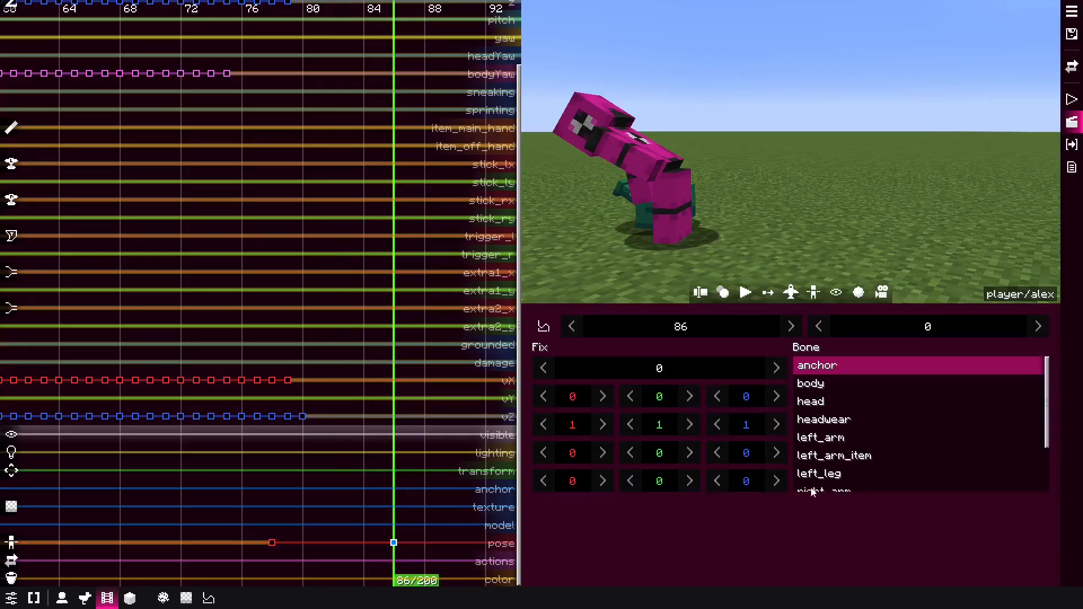
Copy the tick 30 pose keyframe to a point shortly after the tick 86 keyframe and play back the animation.
{"action": "left_click_drag", "start_coordinate": [385, 487], "coordinate": [425, 490]}
{"action": "scroll", "coordinate": [387, 490], "scroll_direction": "down", "scroll_amount": 3}
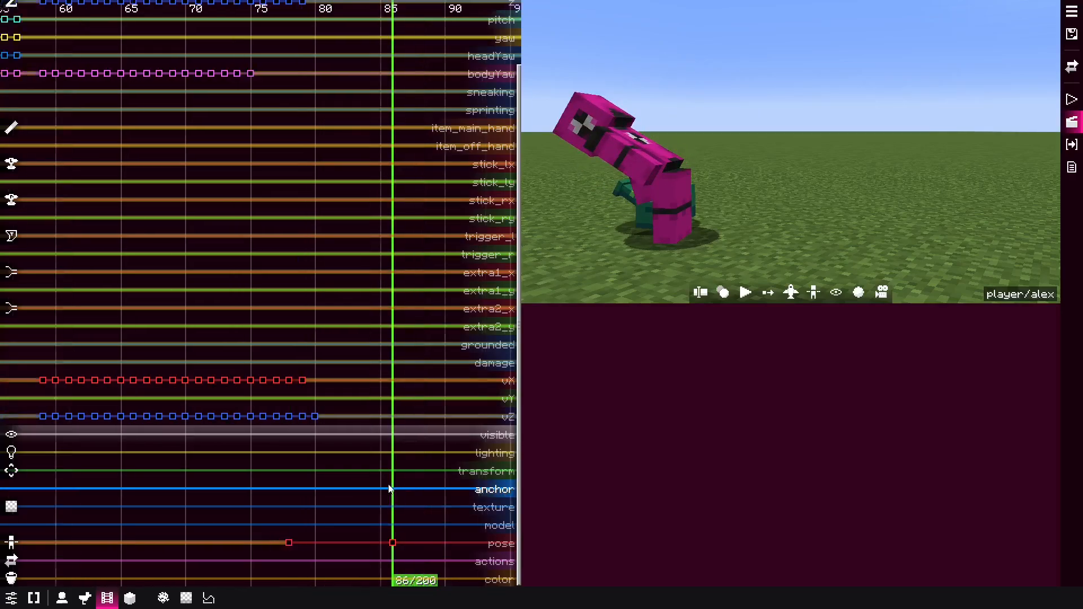
{"action": "scroll", "coordinate": [284, 424], "scroll_direction": "down", "scroll_amount": 4}
{"action": "left_click", "coordinate": [240, 543]}
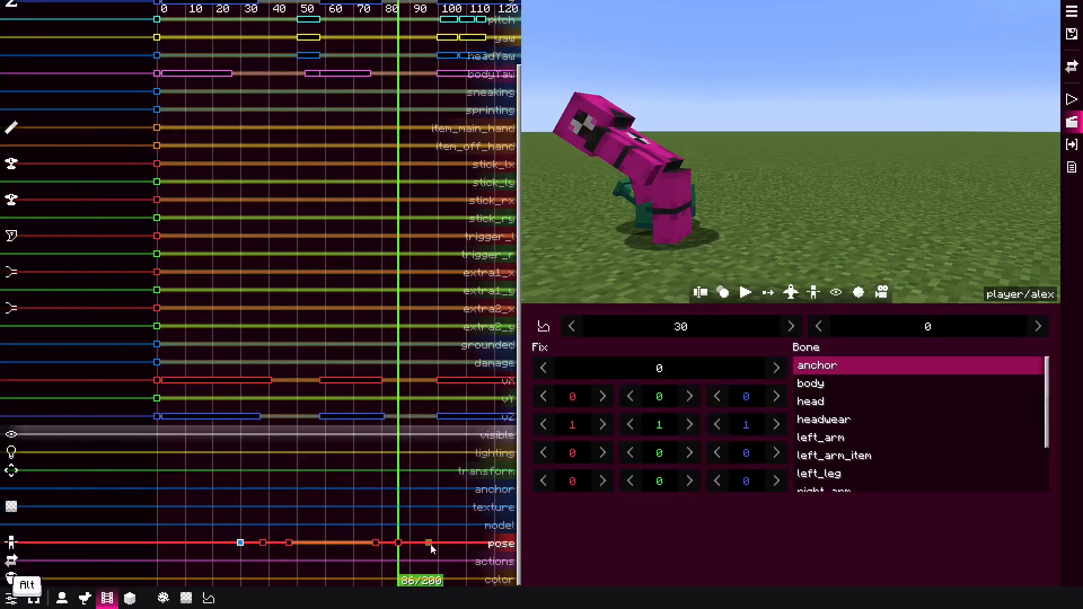
{"action": "left_click", "coordinate": [358, 527]}
{"action": "key", "text": "space"}
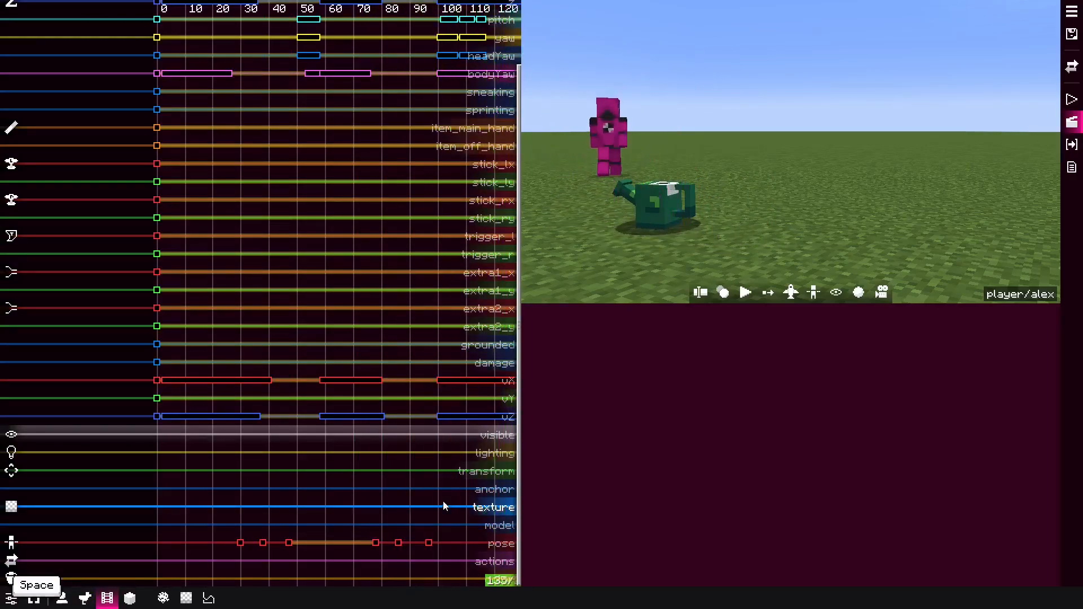
{"action": "left_click_drag", "start_coordinate": [444, 506], "coordinate": [240, 506]}
{"action": "key", "text": "space"}
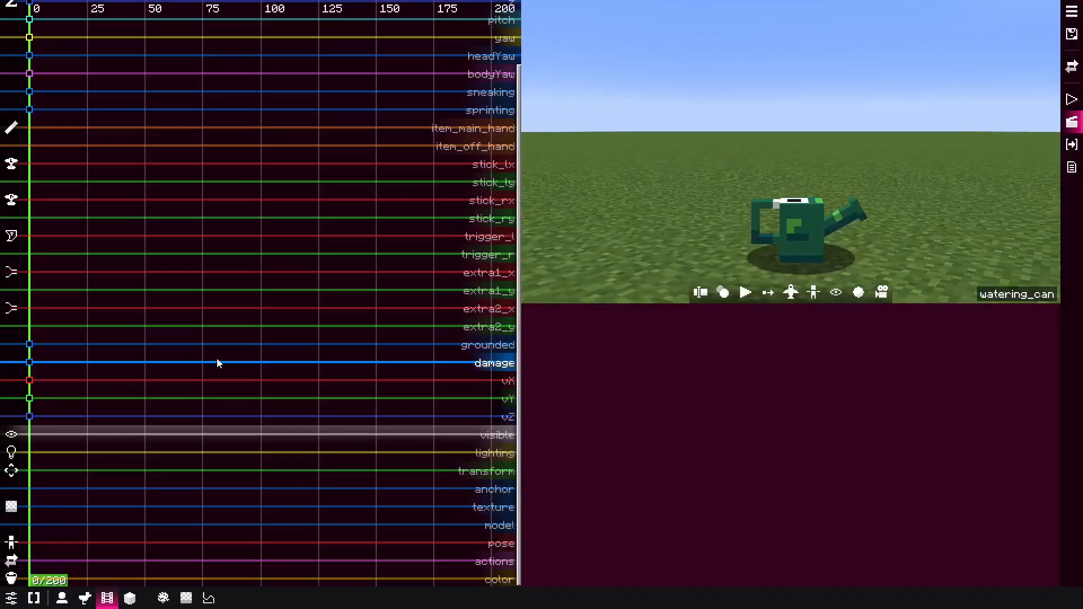
Add an anchor keyframe at tick 37 that attaches the watering can to player/alex's hand.
{"action": "mouse_move", "coordinate": [217, 360]}
{"action": "middle_mouse_down"}
{"action": "mouse_move", "coordinate": [207, 457]}
{"action": "mouse_move", "coordinate": [212, 364]}
{"action": "middle_mouse_up"}
{"action": "left_click_drag", "start_coordinate": [59, 375], "coordinate": [90, 373]}
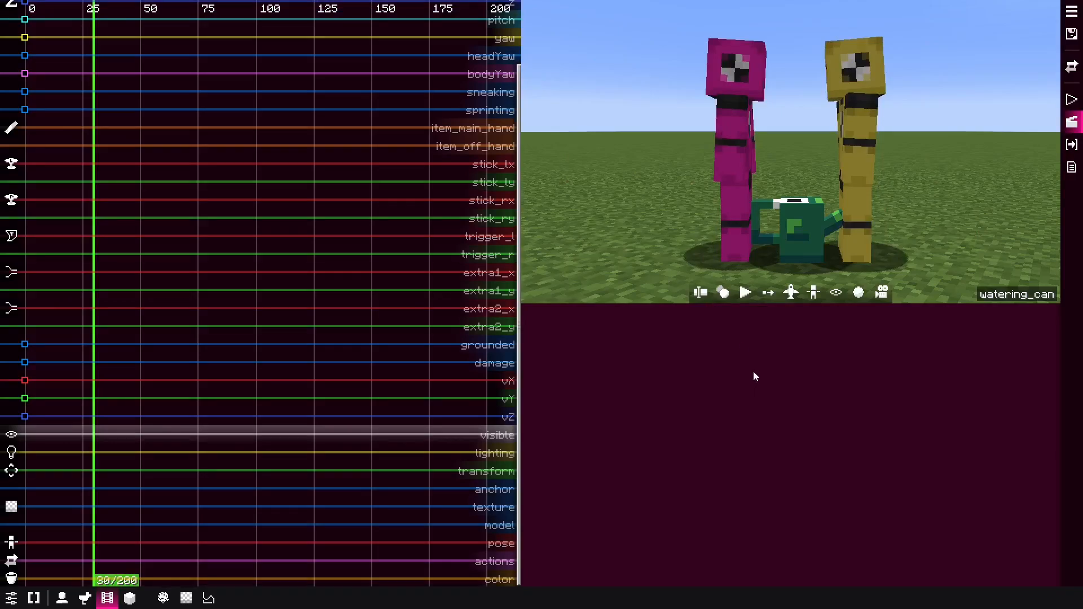
{"action": "mouse_move", "coordinate": [97, 494]}
{"action": "left_mouse_down"}
{"action": "mouse_move", "coordinate": [65, 502]}
{"action": "mouse_move", "coordinate": [102, 496]}
{"action": "left_mouse_up"}
{"action": "scroll", "coordinate": [110, 498], "scroll_direction": "up", "scroll_amount": 4}
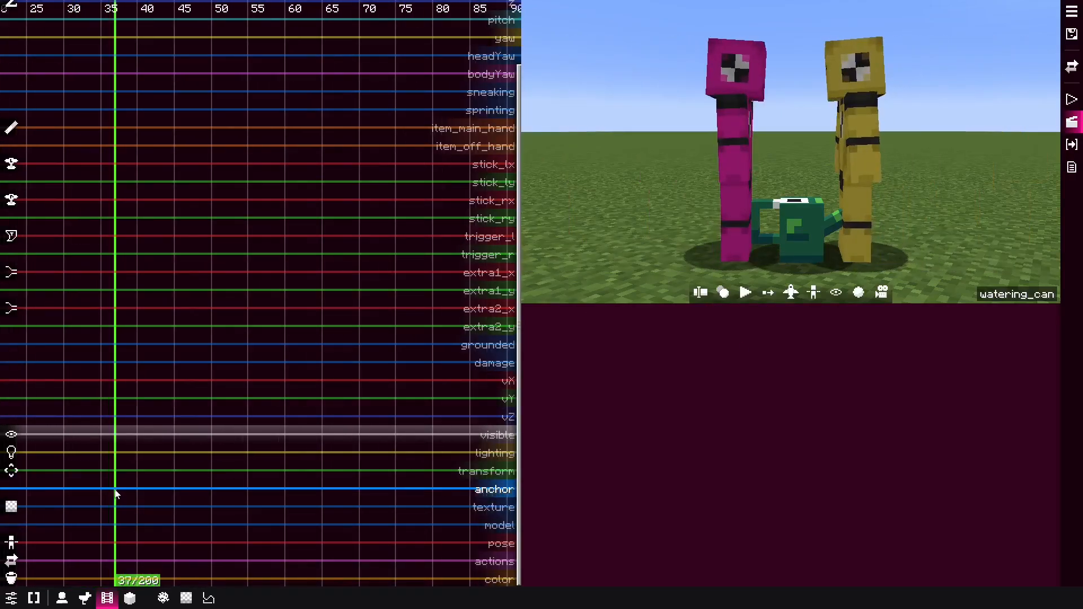
{"action": "double_click", "coordinate": [115, 494]}
{"action": "left_click", "coordinate": [669, 356]}
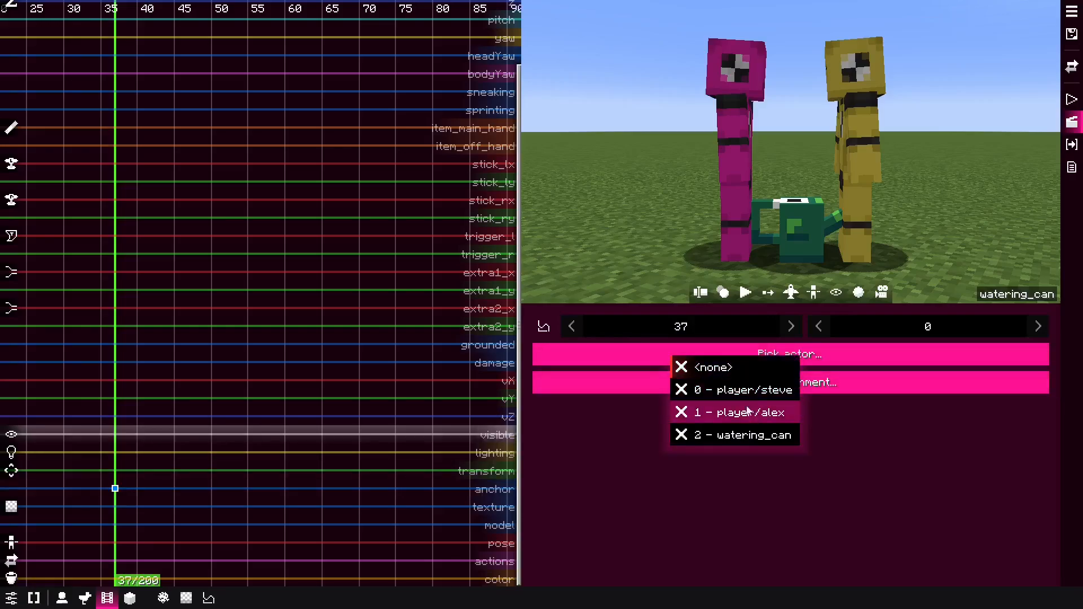
{"action": "left_click", "coordinate": [748, 412]}
{"action": "left_click", "coordinate": [754, 384]}
{"action": "left_click", "coordinate": [790, 523]}
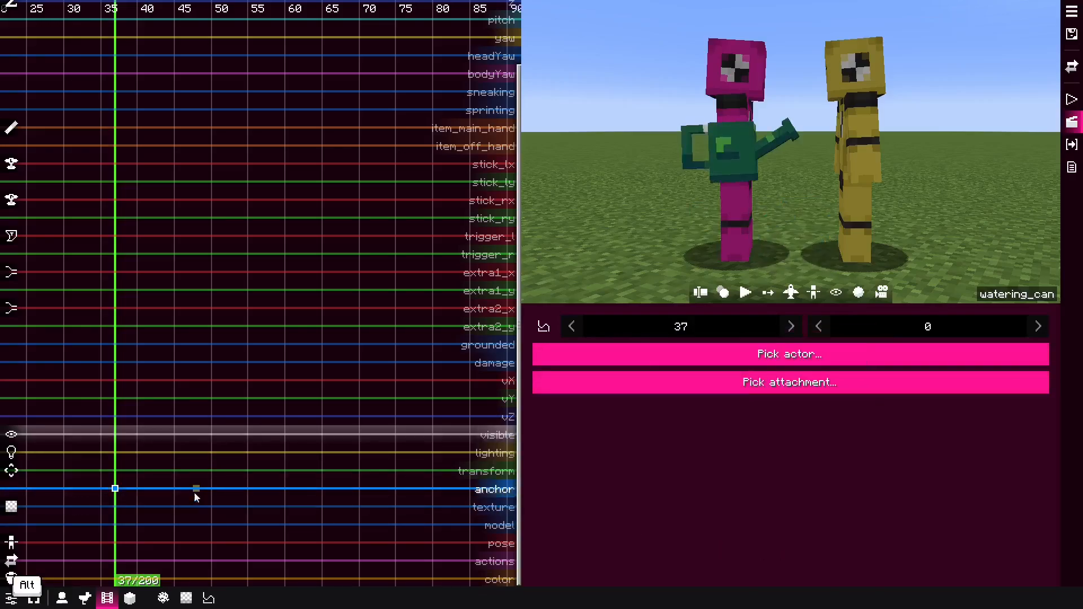
Duplicate the anchor keyframe to tick 51 and set its actor to player/steve with a matching attachment.
{"action": "left_click", "coordinate": [233, 492]}
{"action": "left_click", "coordinate": [218, 489]}
{"action": "left_click", "coordinate": [712, 355]}
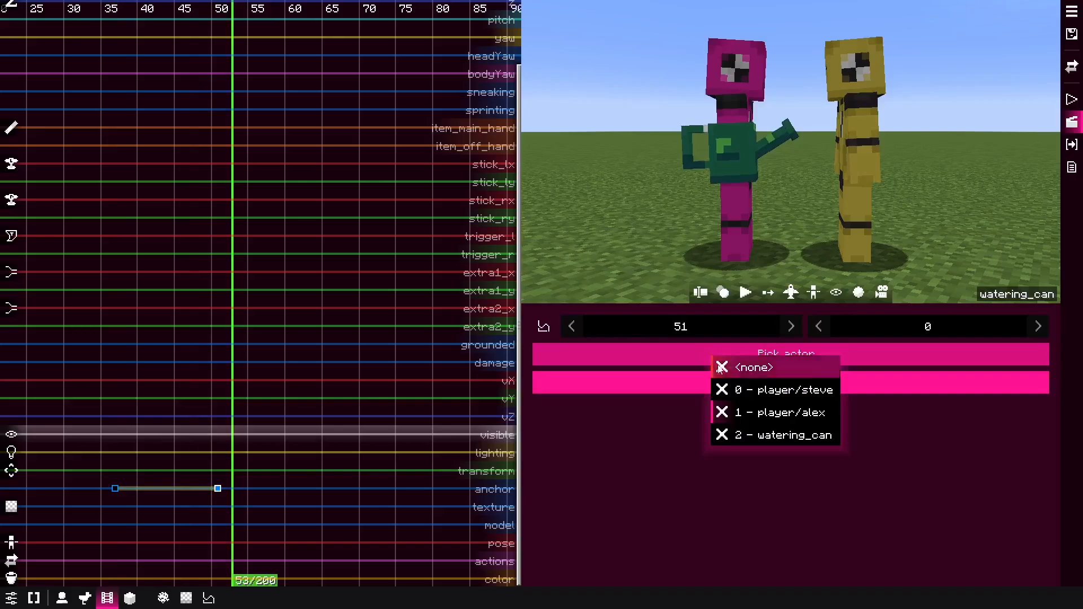
{"action": "left_click", "coordinate": [771, 445]}
{"action": "left_click", "coordinate": [775, 355]}
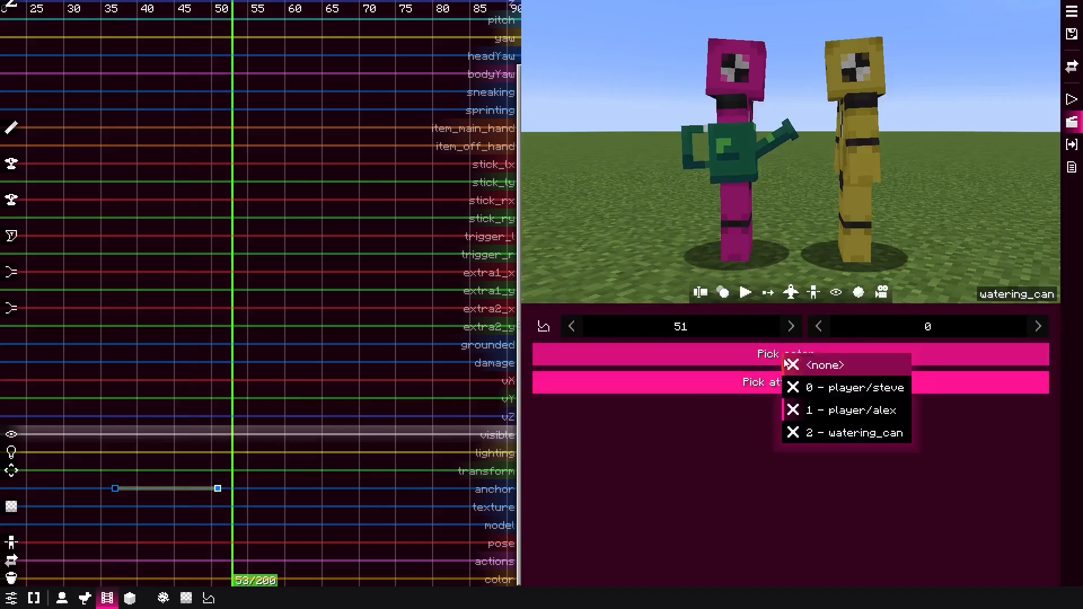
{"action": "left_click", "coordinate": [797, 387]}
{"action": "left_click", "coordinate": [797, 386]}
{"action": "left_click", "coordinate": [840, 480]}
Add a pose keyframe for player/alex at tick 25 and rotate the right_arm bone to 20 on X.
{"action": "left_click_drag", "start_coordinate": [186, 438], "coordinate": [115, 461]}
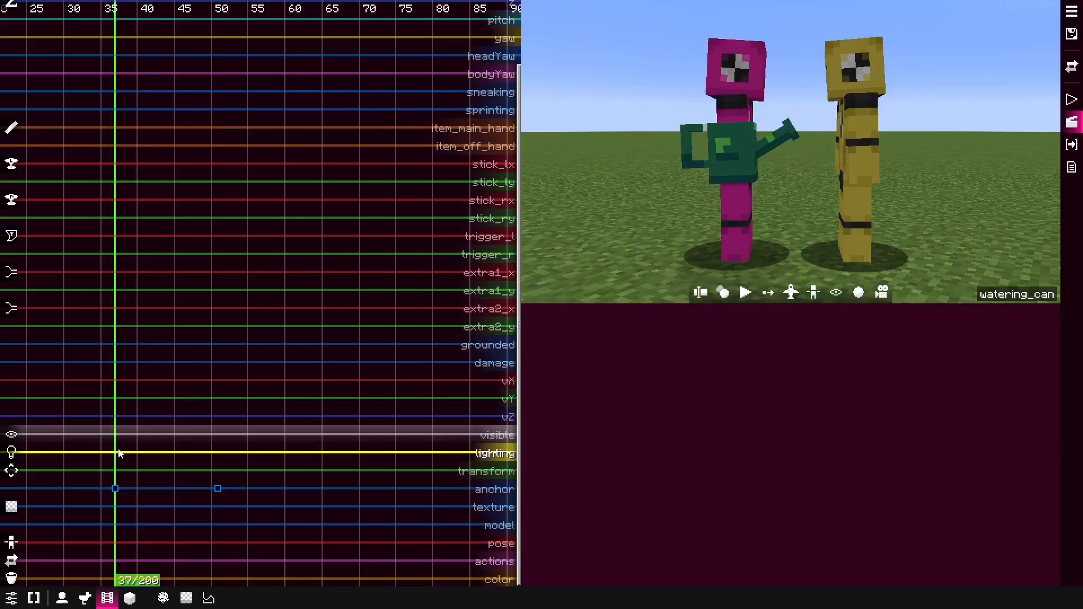
{"action": "left_click_drag", "start_coordinate": [119, 453], "coordinate": [73, 431]}
{"action": "middle_click_drag", "start_coordinate": [73, 431], "coordinate": [201, 417]}
{"action": "scroll", "coordinate": [153, 410], "scroll_direction": "down", "scroll_amount": 3}
{"action": "left_click_drag", "start_coordinate": [202, 420], "coordinate": [172, 431]}
{"action": "left_click", "coordinate": [705, 191], "text": "alt"}
{"action": "middle_click_drag", "start_coordinate": [237, 383], "coordinate": [249, 294]}
{"action": "scroll", "coordinate": [155, 399], "scroll_direction": "up", "scroll_amount": 4}
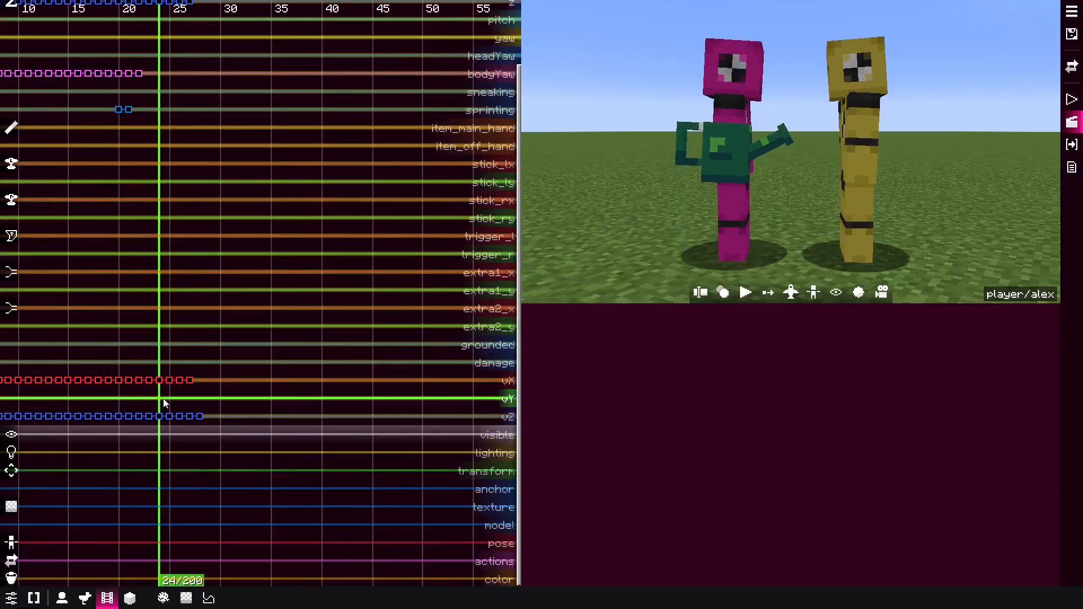
{"action": "scroll", "coordinate": [166, 468], "scroll_direction": "up", "scroll_amount": 2}
{"action": "left_click", "coordinate": [174, 542], "text": "ctrl"}
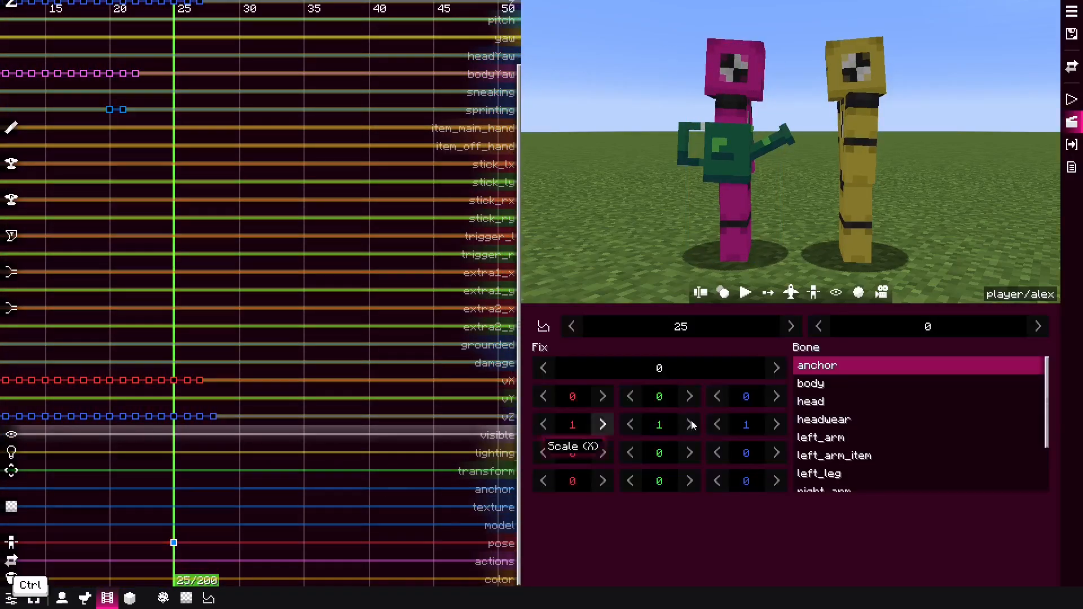
{"action": "left_click", "coordinate": [750, 130]}
{"action": "left_click", "coordinate": [604, 453]}
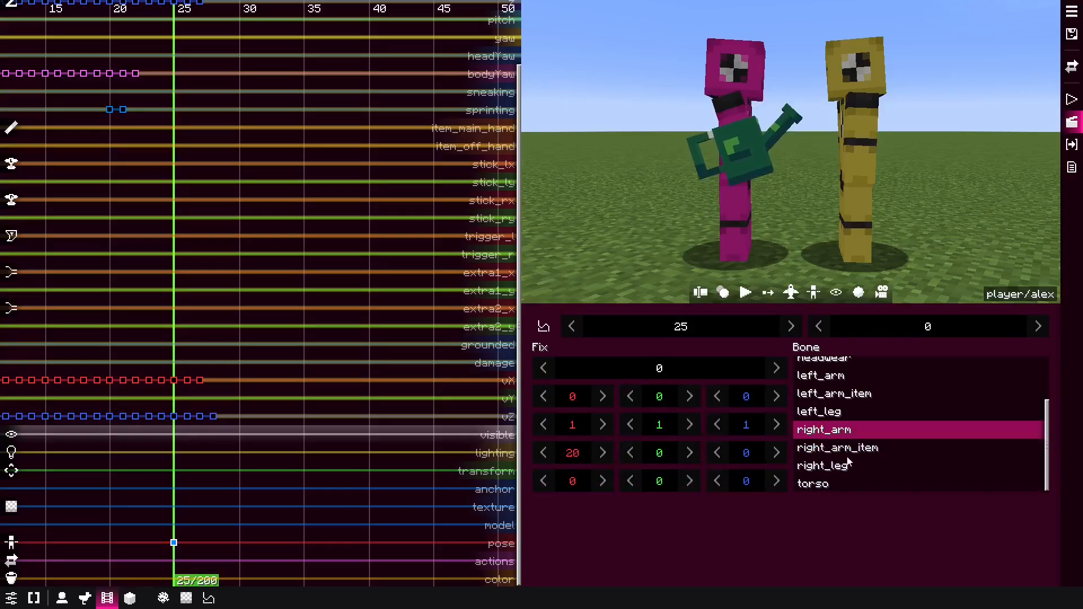
Set the right_arm_item bone's X rotation to -20 and its translation to Y -3.438 and Z -1.719.
{"action": "left_click", "coordinate": [806, 449]}
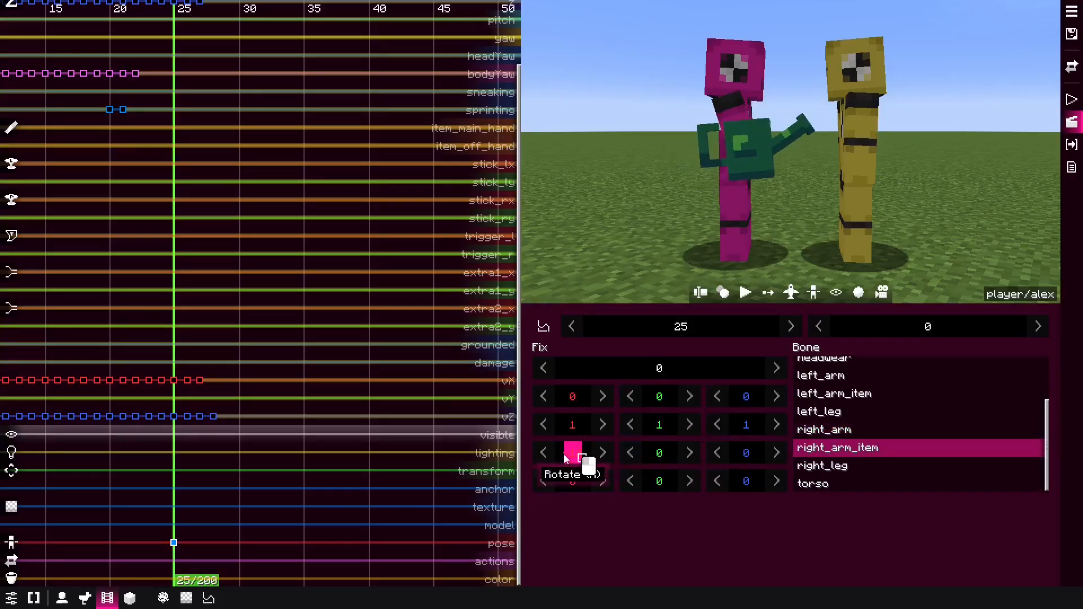
{"action": "key", "text": "ctrl"}
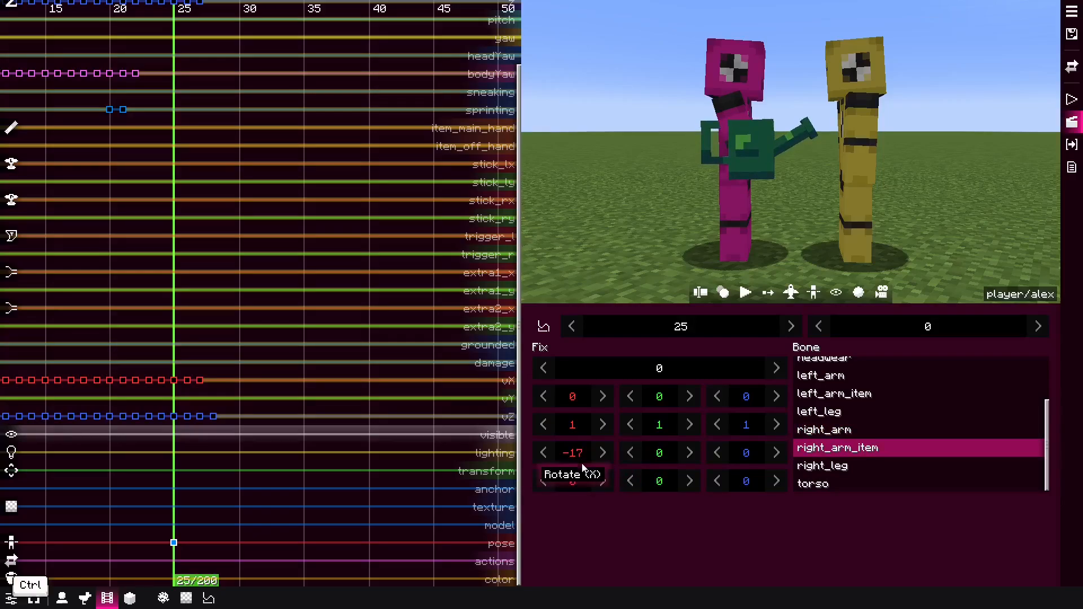
{"action": "left_click", "coordinate": [581, 452]}
{"action": "key", "text": "ctrl+a"}
{"action": "type", "text": "-="}
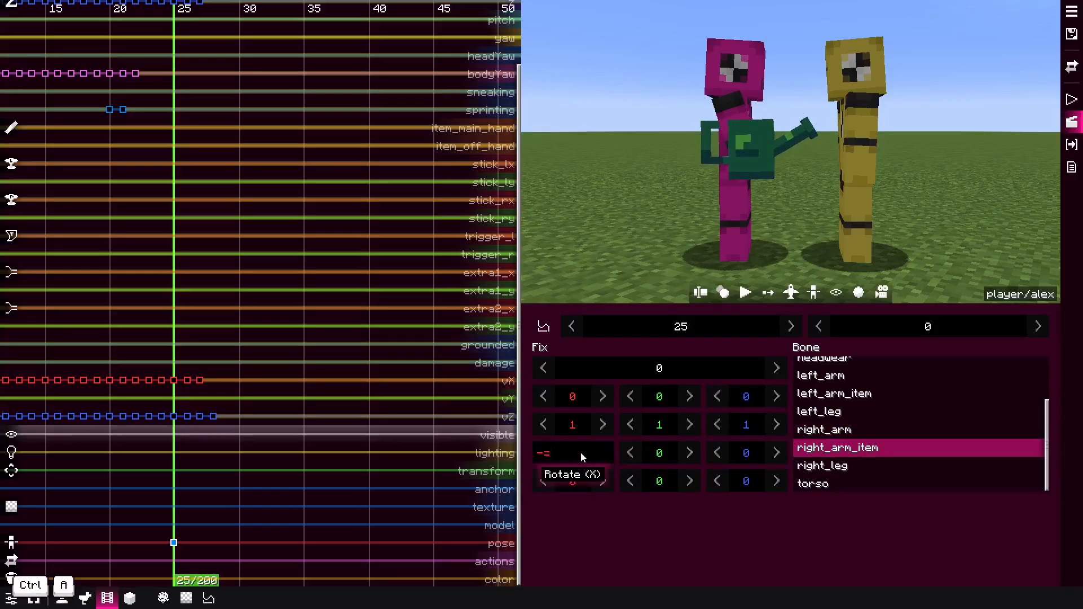
{"action": "type", "text": "0"}
{"action": "key", "text": "Return"}
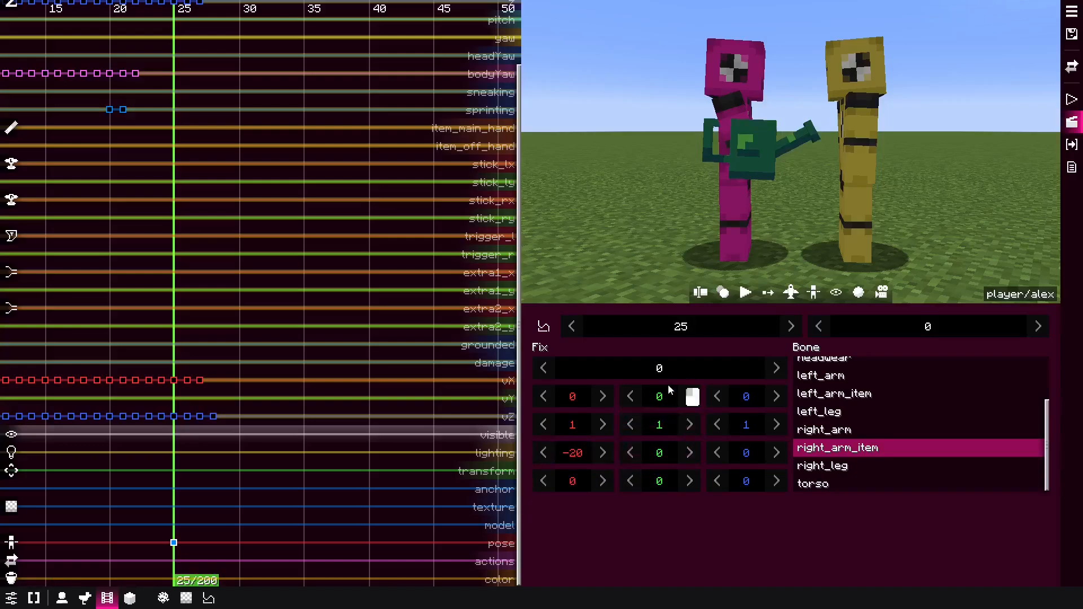
{"action": "left_click_drag", "start_coordinate": [631, 398], "coordinate": [576, 406]}
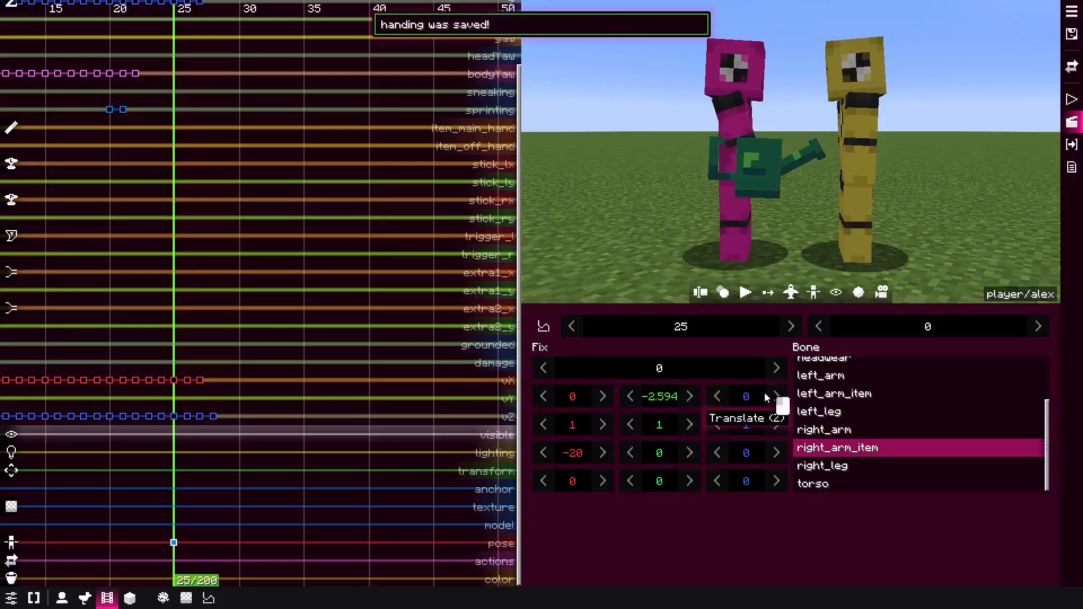
{"action": "left_click_drag", "start_coordinate": [765, 397], "coordinate": [703, 393]}
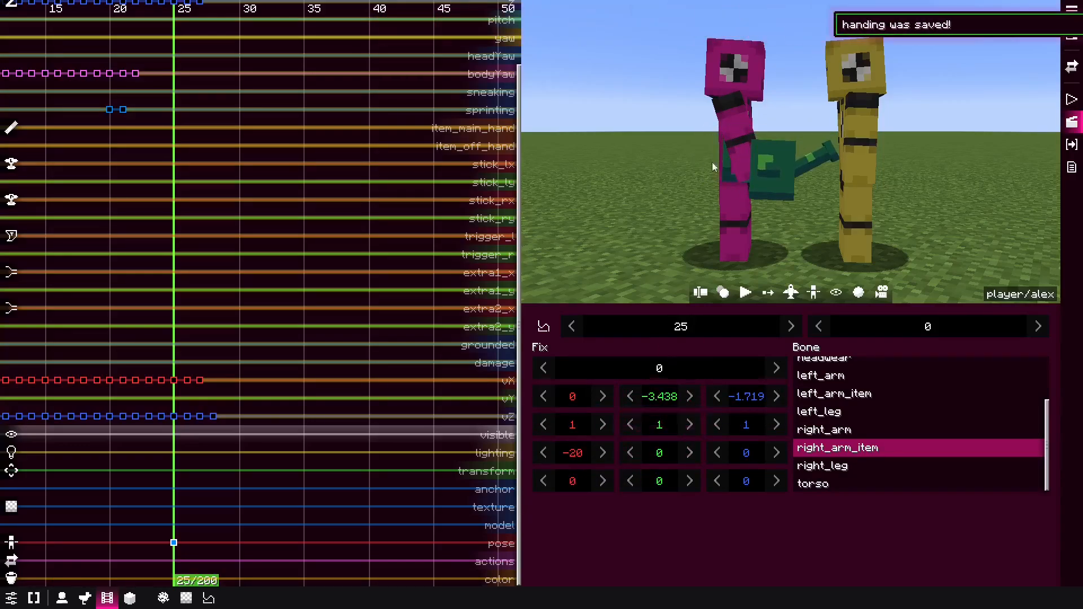
Set the right_arm bone's Fix value to 0.9 and play back the start of the scene.
{"action": "left_click", "coordinate": [742, 132]}
{"action": "left_click", "coordinate": [668, 370]}
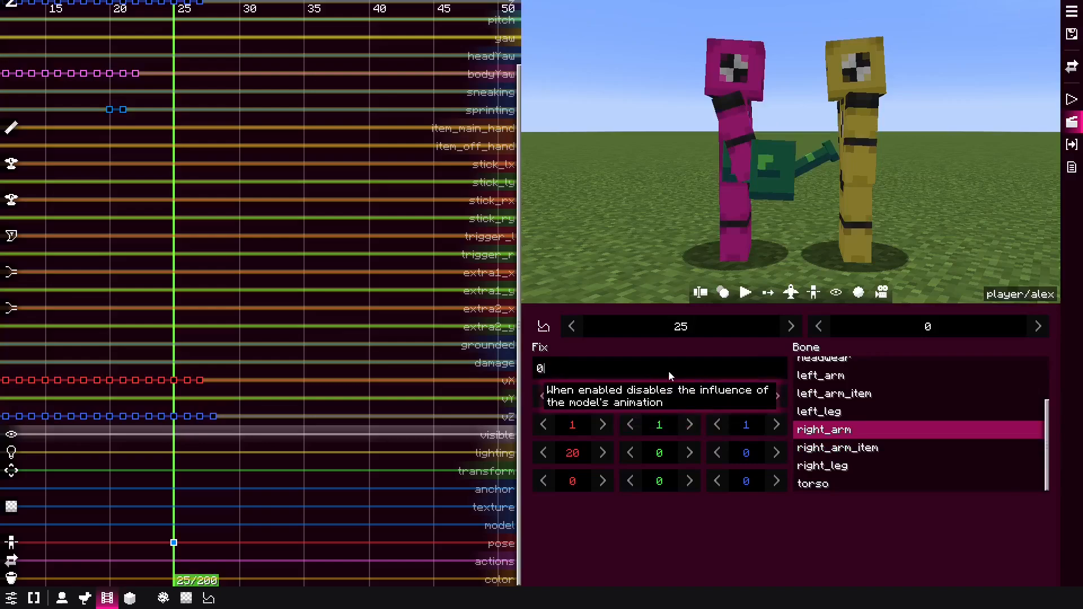
{"action": "type", "text": ".9"}
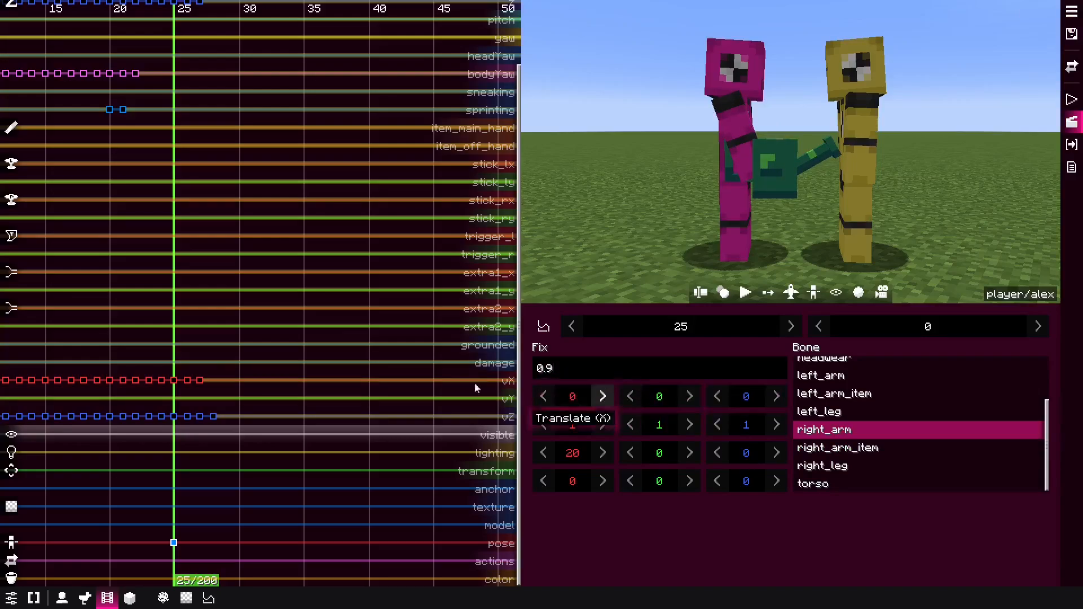
{"action": "scroll", "coordinate": [200, 268], "scroll_direction": "down", "scroll_amount": 3}
{"action": "left_click_drag", "start_coordinate": [200, 269], "coordinate": [5, 314]}
{"action": "key", "text": "space"}
{"action": "key", "text": "space"}
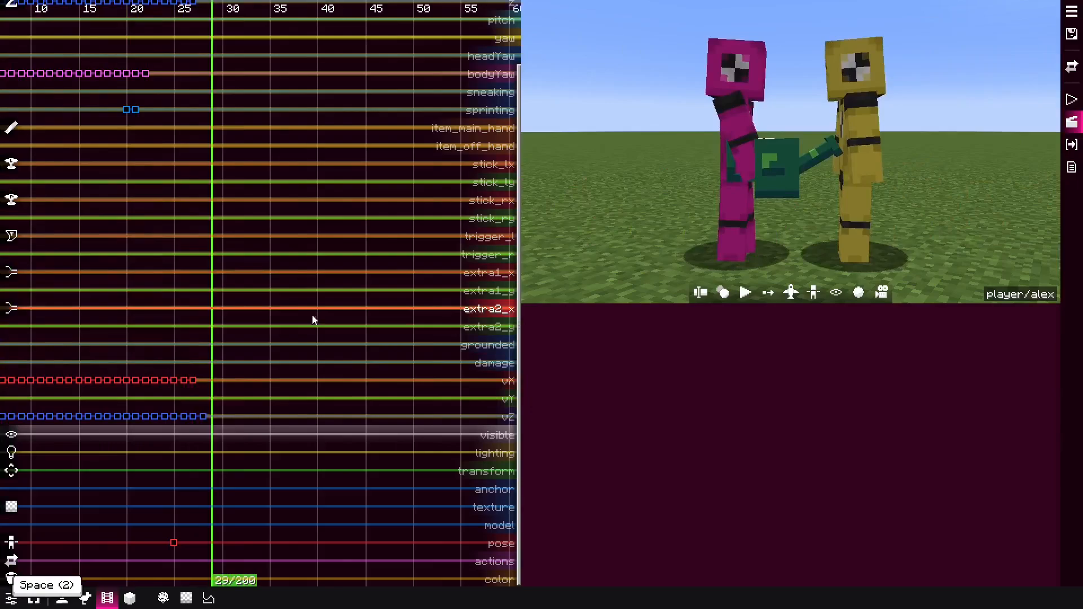
Add a pose keyframe for player/alex at tick 32 and raise the right_arm bone to about 43 on X rotation.
{"action": "left_click_drag", "start_coordinate": [233, 511], "coordinate": [242, 513]}
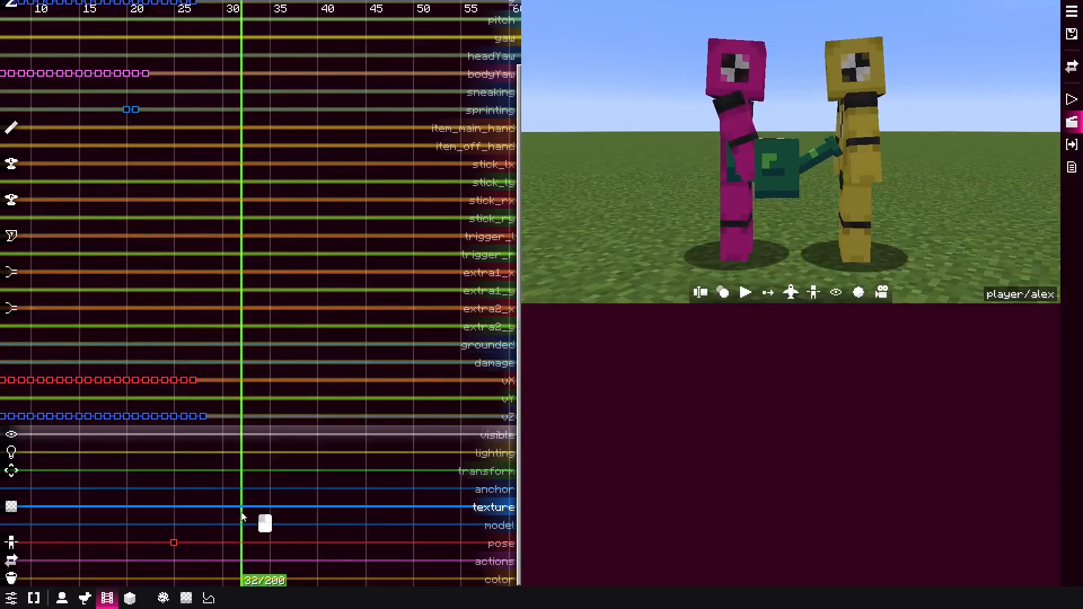
{"action": "left_click", "coordinate": [242, 542], "text": "ctrl"}
{"action": "left_click", "coordinate": [723, 130]}
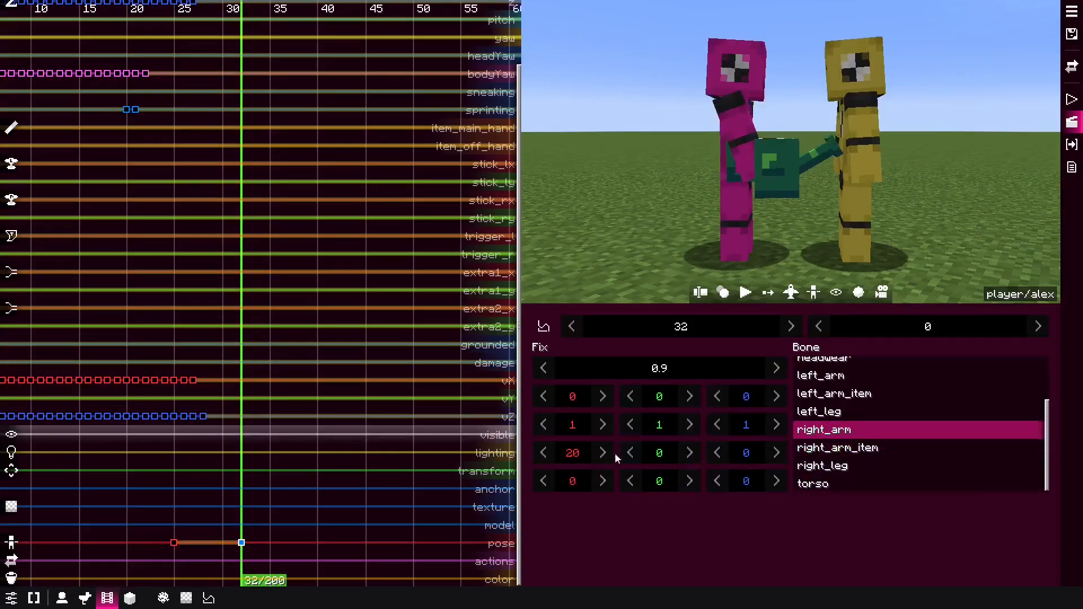
{"action": "left_click_drag", "start_coordinate": [583, 448], "coordinate": [613, 440]}
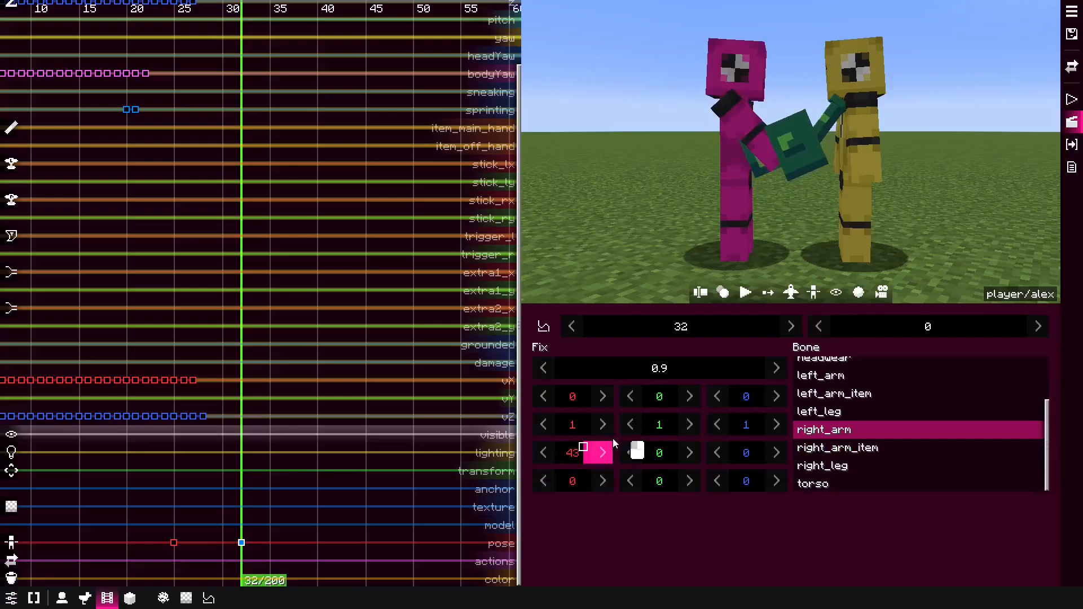
Set right_arm_item's X rotation to -55 and its translation to Y -2.625 and Z 1.906 in the tick 32 pose.
{"action": "left_click", "coordinate": [839, 450]}
{"action": "mouse_move", "coordinate": [550, 451]}
{"action": "left_mouse_down"}
{"action": "mouse_move", "coordinate": [626, 456]}
{"action": "mouse_move", "coordinate": [540, 449]}
{"action": "left_mouse_up"}
{"action": "left_click_drag", "start_coordinate": [675, 399], "coordinate": [589, 416]}
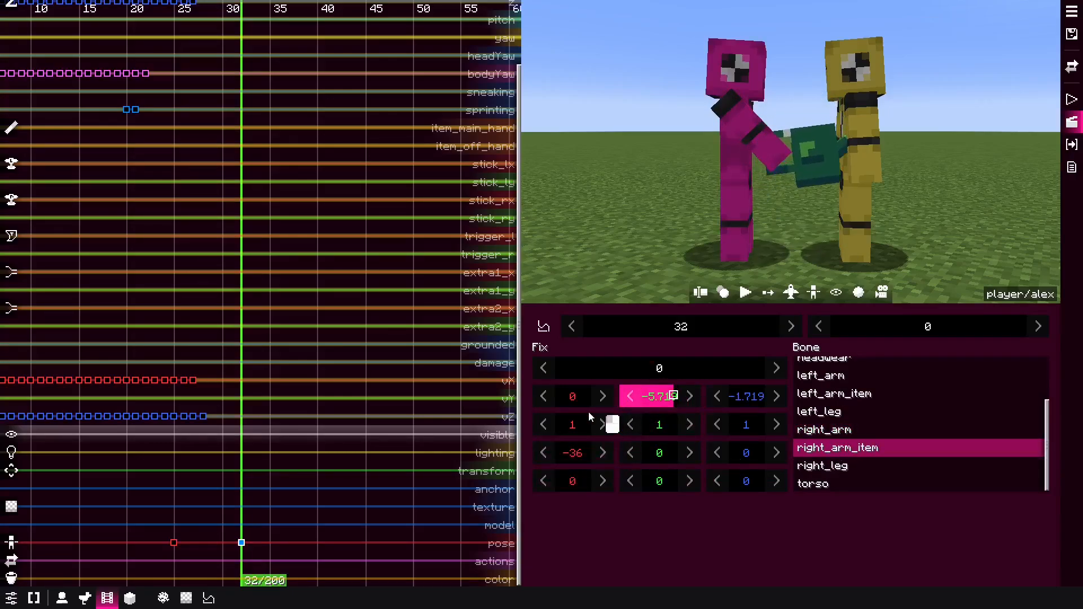
{"action": "left_click_drag", "start_coordinate": [736, 402], "coordinate": [850, 401]}
{"action": "left_click_drag", "start_coordinate": [697, 407], "coordinate": [787, 376]}
{"action": "left_click_drag", "start_coordinate": [592, 452], "coordinate": [541, 449]}
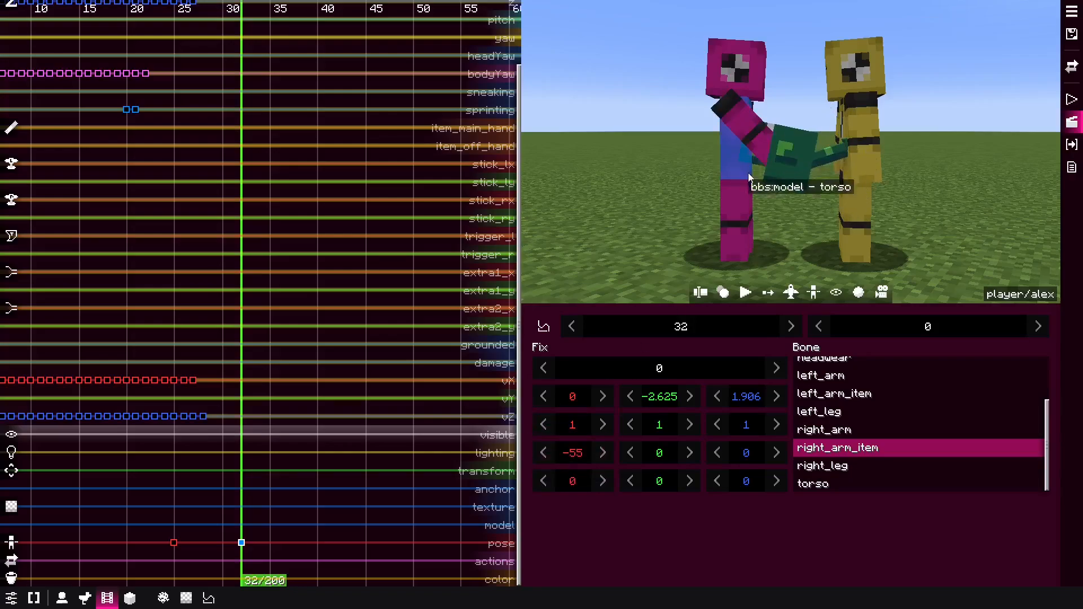
Add a pose keyframe for player/steve at tick 35 and set its left_arm_item bone's Y rotation to 180.
{"action": "left_click", "coordinate": [846, 242], "text": "alt"}
{"action": "middle_click_drag", "start_coordinate": [191, 420], "coordinate": [208, 328]}
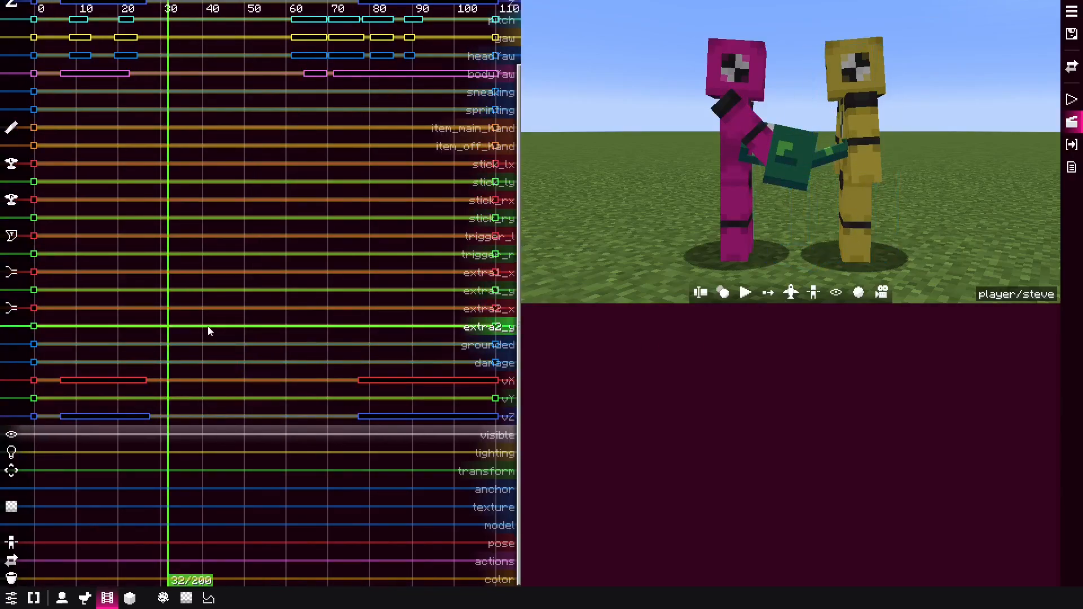
{"action": "scroll", "coordinate": [174, 501], "scroll_direction": "up", "scroll_amount": 5}
{"action": "mouse_move", "coordinate": [176, 500]}
{"action": "left_mouse_down"}
{"action": "mouse_move", "coordinate": [251, 496]}
{"action": "mouse_move", "coordinate": [190, 499]}
{"action": "left_mouse_up"}
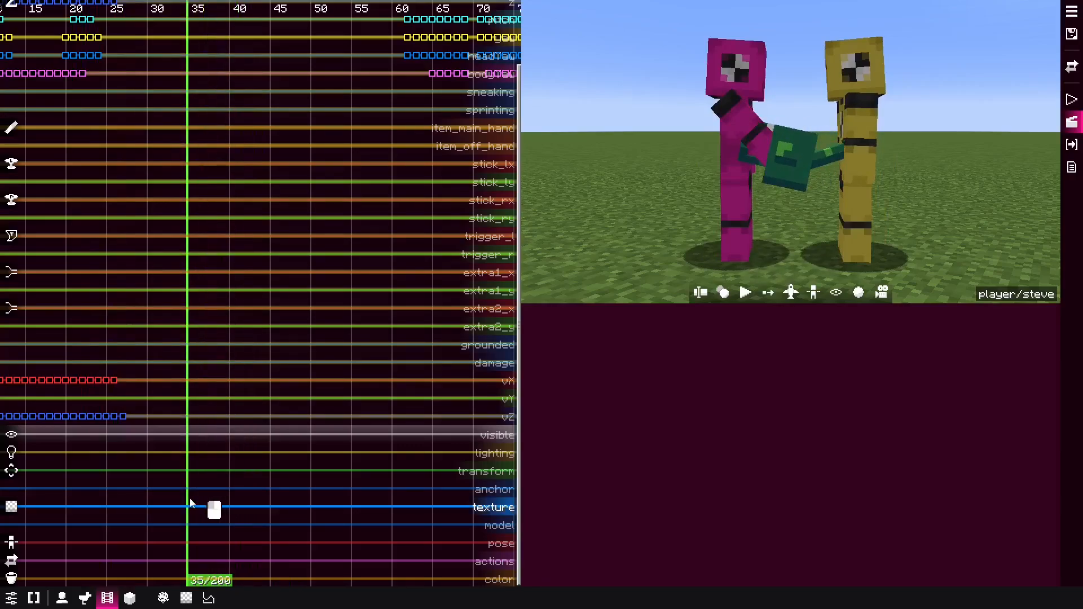
{"action": "left_click", "coordinate": [196, 543], "text": "ctrl"}
{"action": "left_click", "coordinate": [196, 543], "text": "ctrl"}
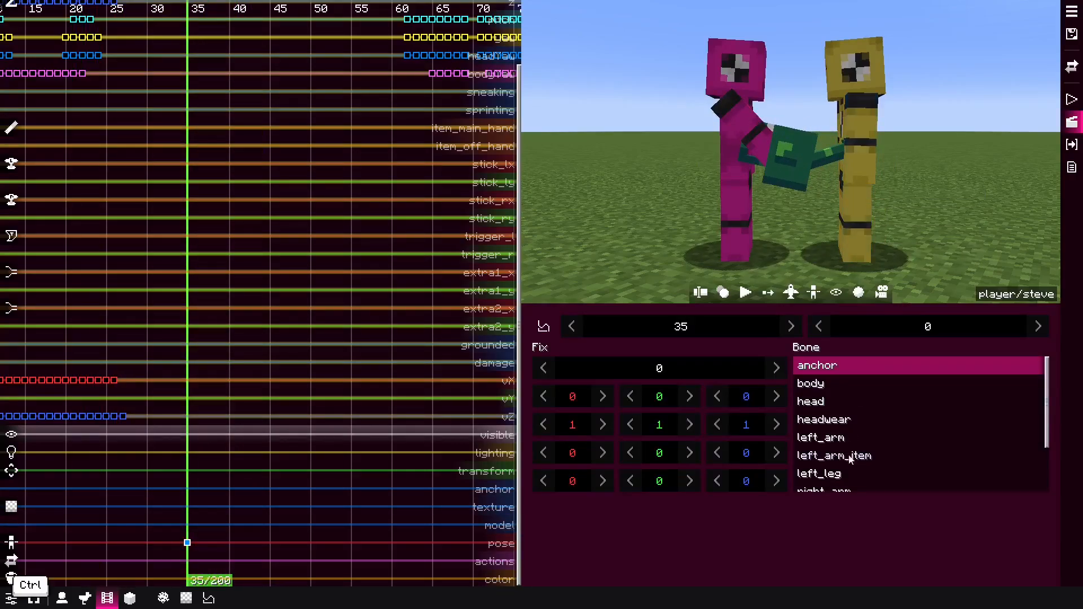
{"action": "scroll", "coordinate": [843, 427], "scroll_direction": "down", "scroll_amount": 2}
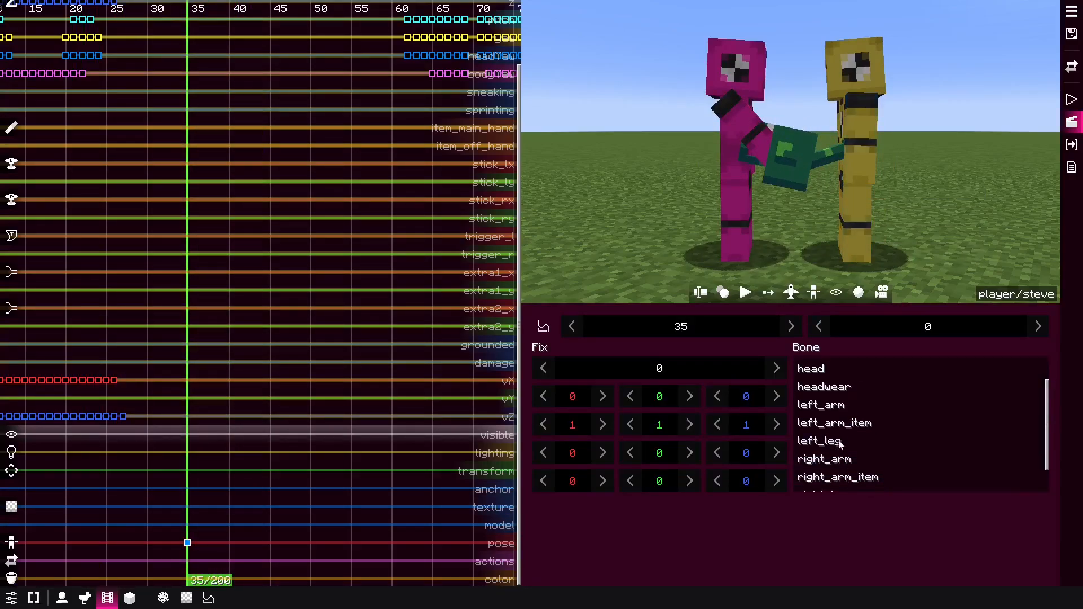
{"action": "scroll", "coordinate": [840, 451], "scroll_direction": "down", "scroll_amount": 1}
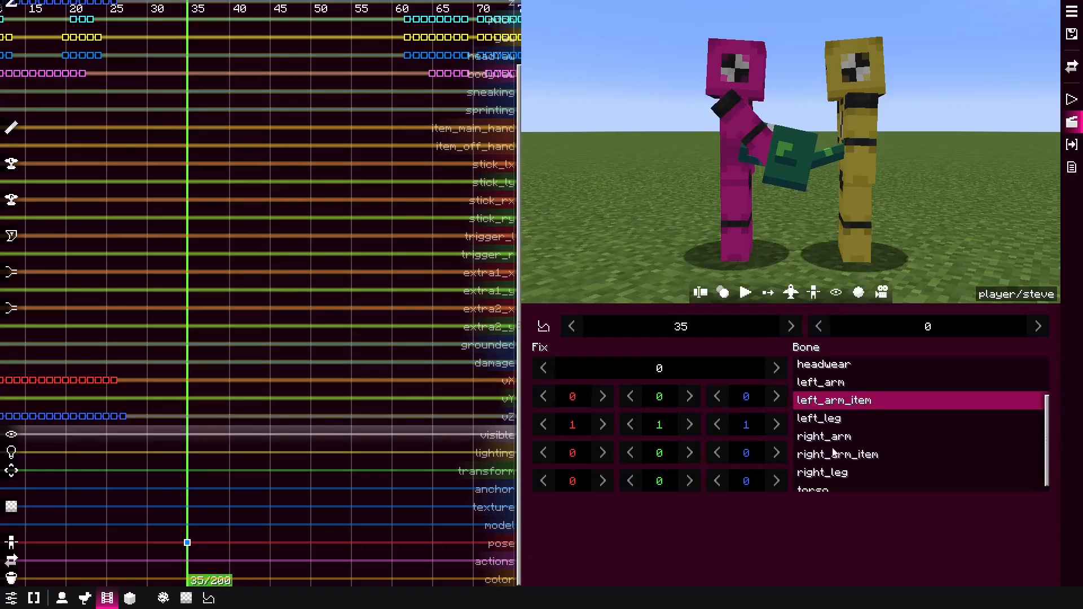
{"action": "left_click", "coordinate": [655, 451]}
{"action": "type", "text": "180"}
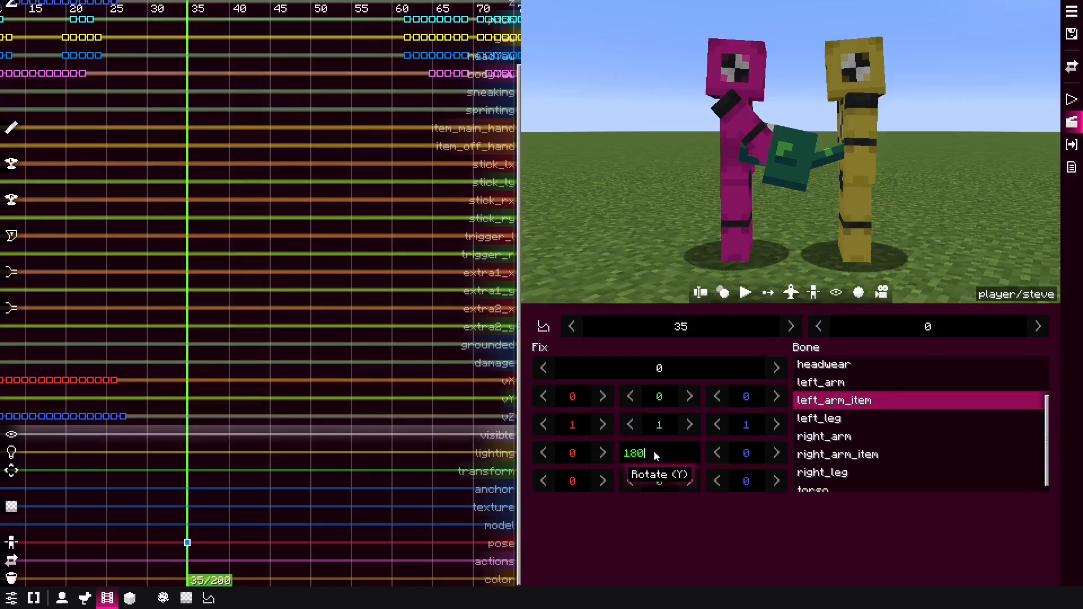
Add a pose keyframe for player/steve at tick 40 and rotate left_arm to about 40 on X and -12 on Y.
{"action": "left_click_drag", "start_coordinate": [158, 504], "coordinate": [228, 494]}
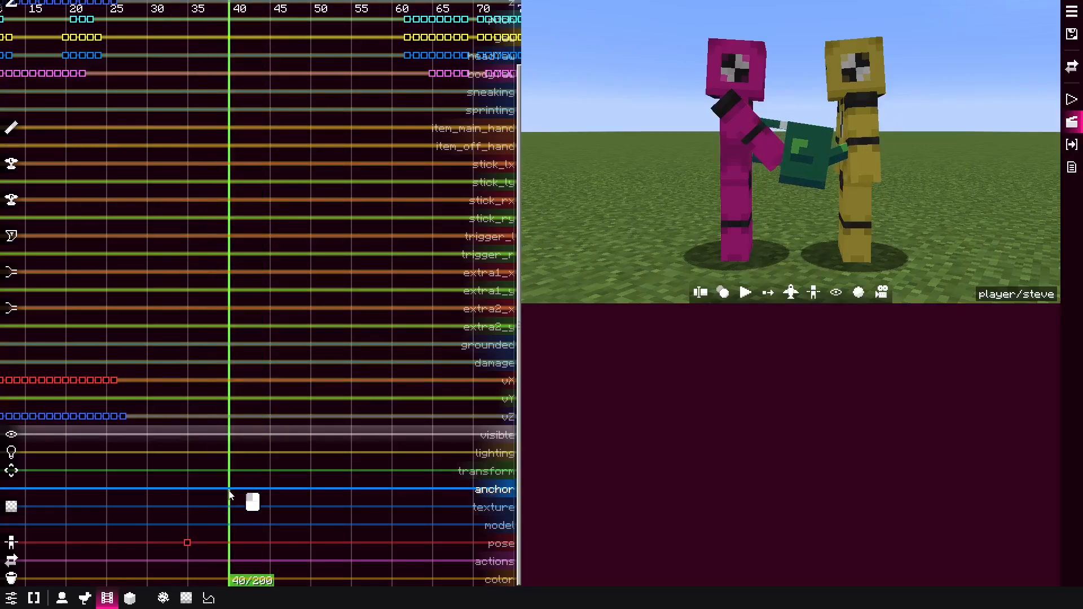
{"action": "left_click", "coordinate": [229, 543], "text": "ctrl"}
{"action": "left_click", "coordinate": [866, 161]}
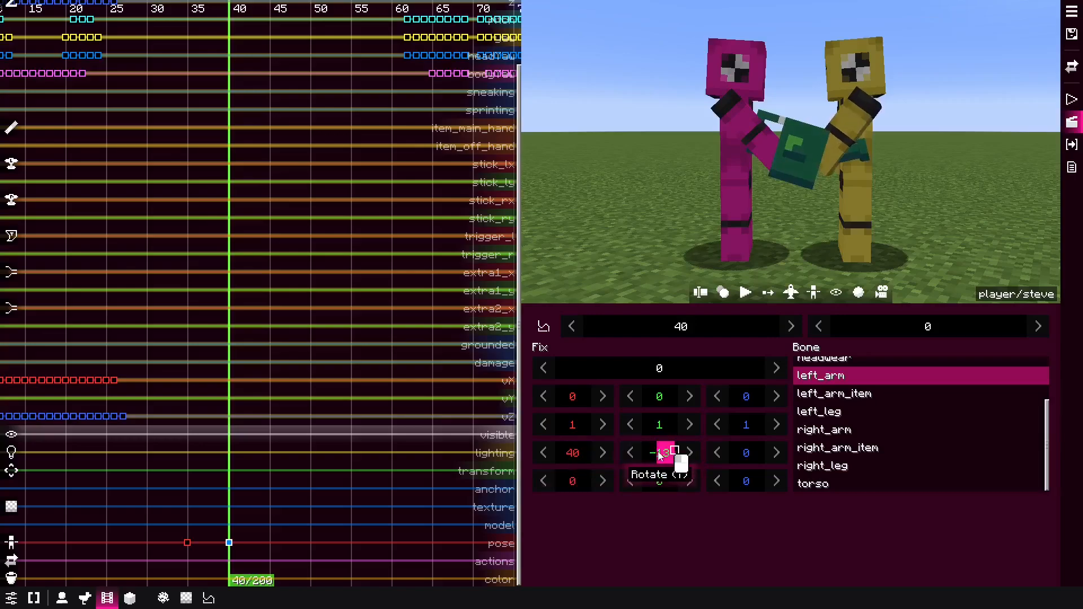
Adjust left_arm_item's X rotation and Y translation in the tick 40 pose, and play back the handover.
{"action": "left_click", "coordinate": [862, 394]}
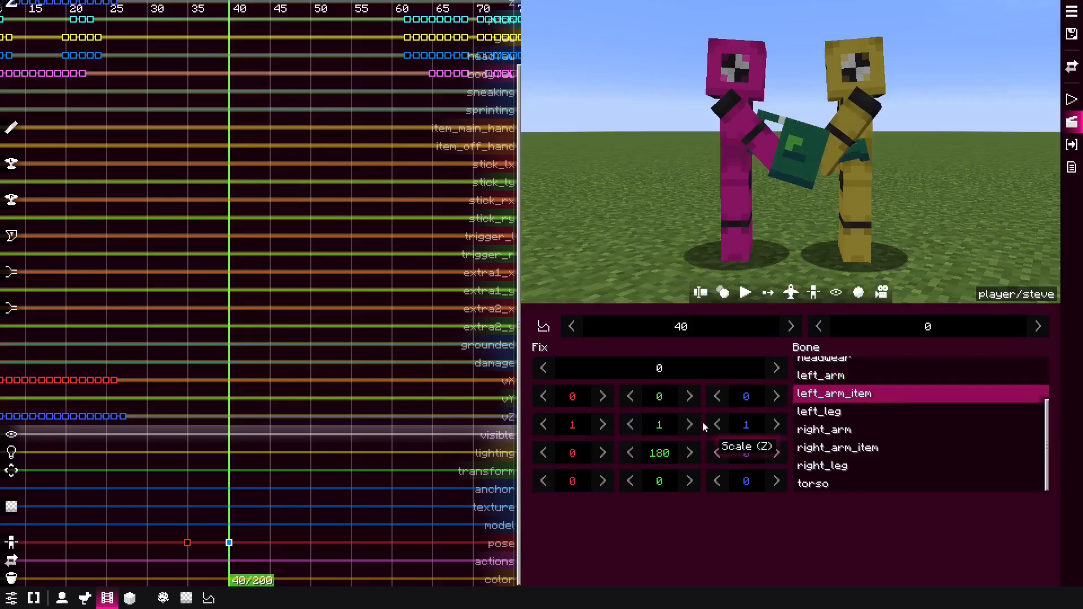
{"action": "left_click_drag", "start_coordinate": [191, 474], "coordinate": [318, 477]}
{"action": "left_click", "coordinate": [243, 545]}
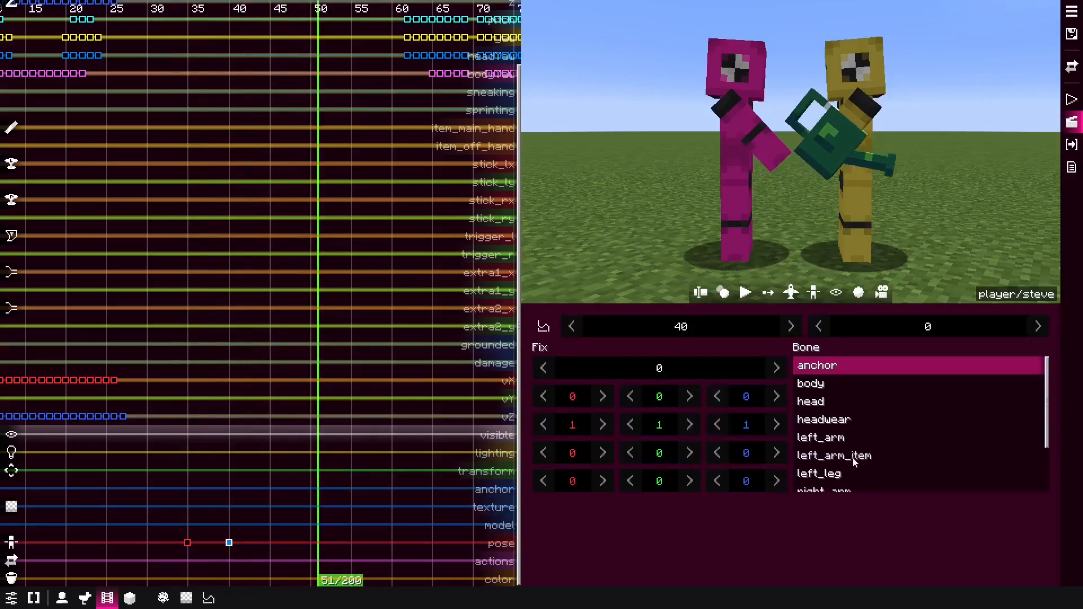
{"action": "scroll", "coordinate": [854, 459], "scroll_direction": "down", "scroll_amount": 1}
{"action": "left_click", "coordinate": [838, 439]}
{"action": "left_click_drag", "start_coordinate": [582, 448], "coordinate": [630, 449]}
{"action": "left_click_drag", "start_coordinate": [674, 401], "coordinate": [601, 409]}
{"action": "key", "text": "space"}
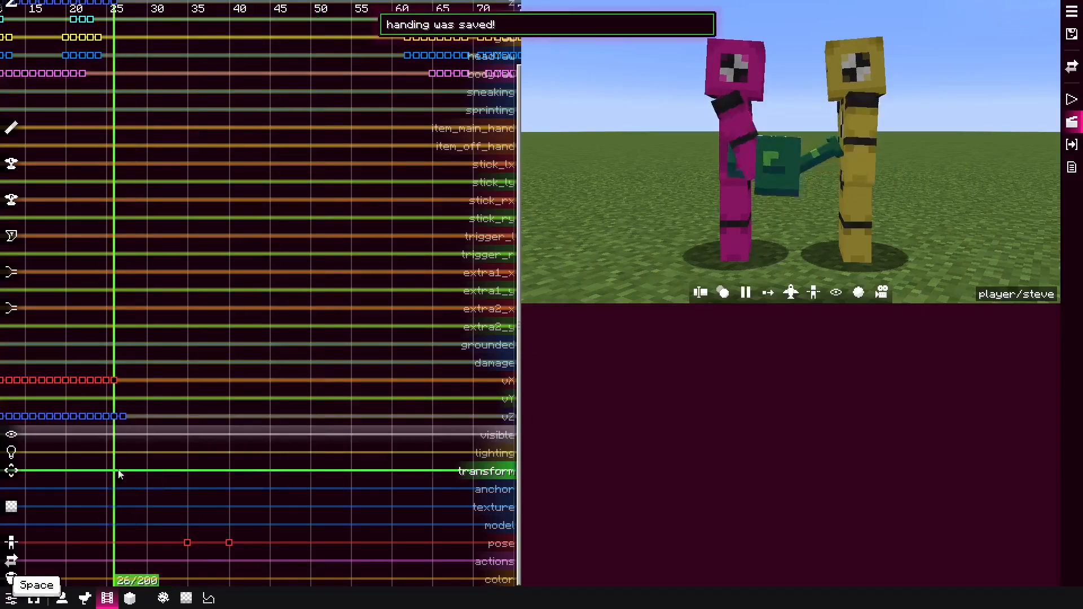
{"action": "key", "text": "space"}
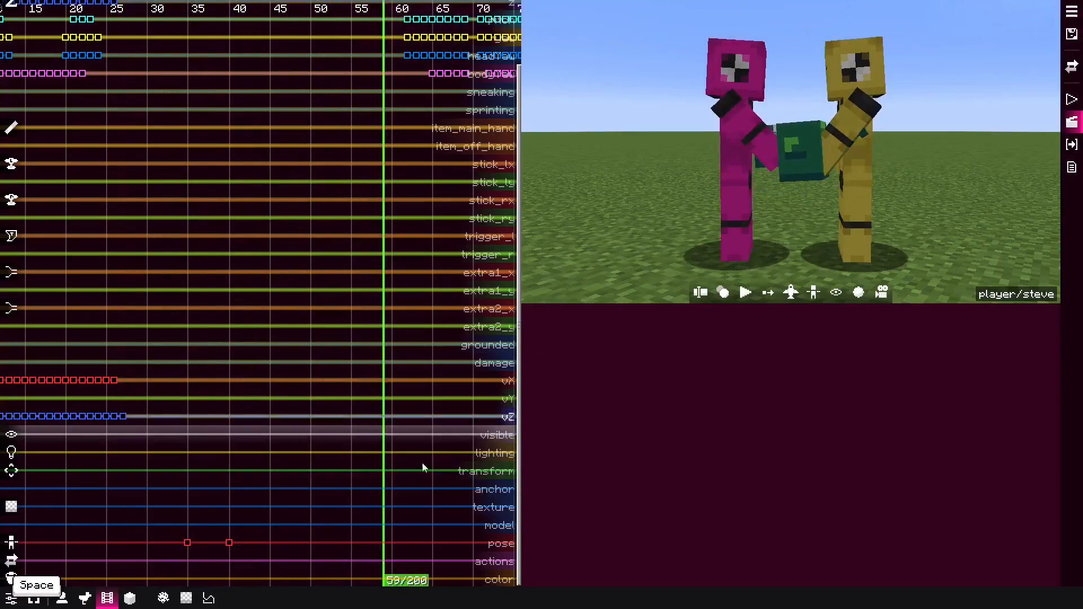
Move the watering_can's two handover anchor keyframes to ticks 35 and 43.
{"action": "left_click", "coordinate": [804, 231], "text": "alt"}
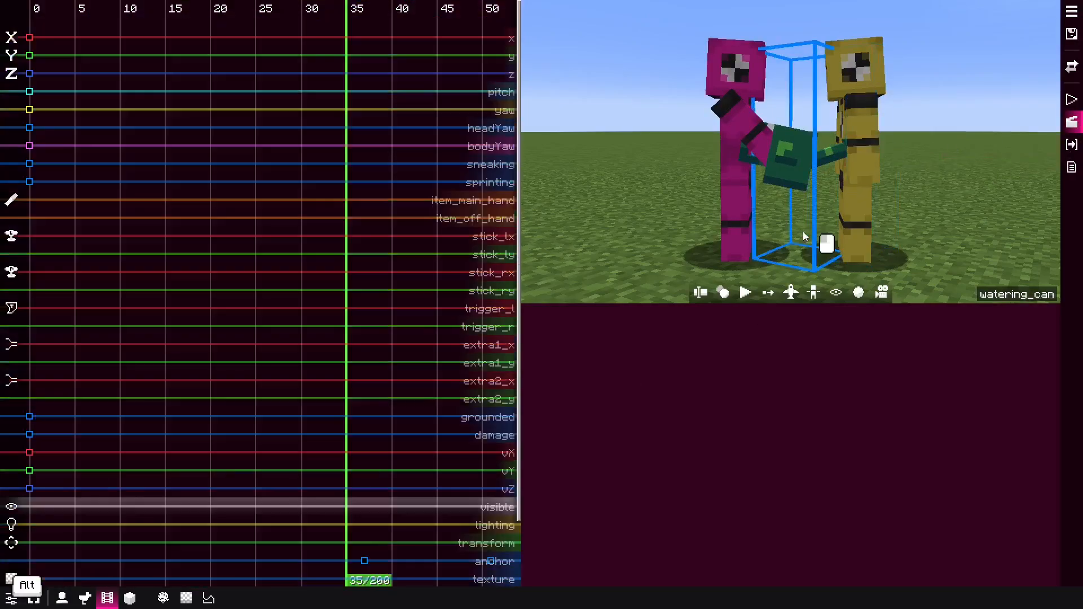
{"action": "middle_click_drag", "start_coordinate": [326, 404], "coordinate": [189, 407]}
{"action": "left_click_drag", "start_coordinate": [170, 489], "coordinate": [143, 490]}
{"action": "left_click_drag", "start_coordinate": [352, 489], "coordinate": [248, 495]}
{"action": "left_click_drag", "start_coordinate": [161, 490], "coordinate": [140, 489]}
Give the watering_can's anchor keyframe at tick 35 a smooth in-out interpolation curve.
{"action": "left_click", "coordinate": [144, 489]}
{"action": "left_click", "coordinate": [543, 327]}
{"action": "key", "text": "q"}
{"action": "key", "text": "space"}
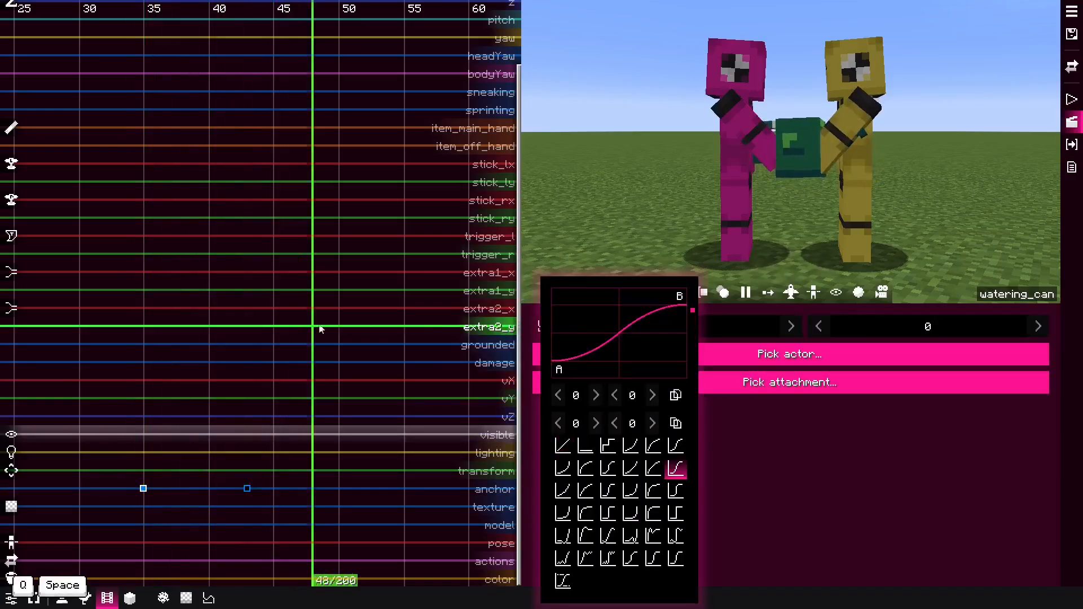
Review the watering can's handover in playback and check the interpolation of its tick 35 anchor keyframe.
{"action": "left_click", "coordinate": [134, 330]}
{"action": "left_click", "coordinate": [2, 322]}
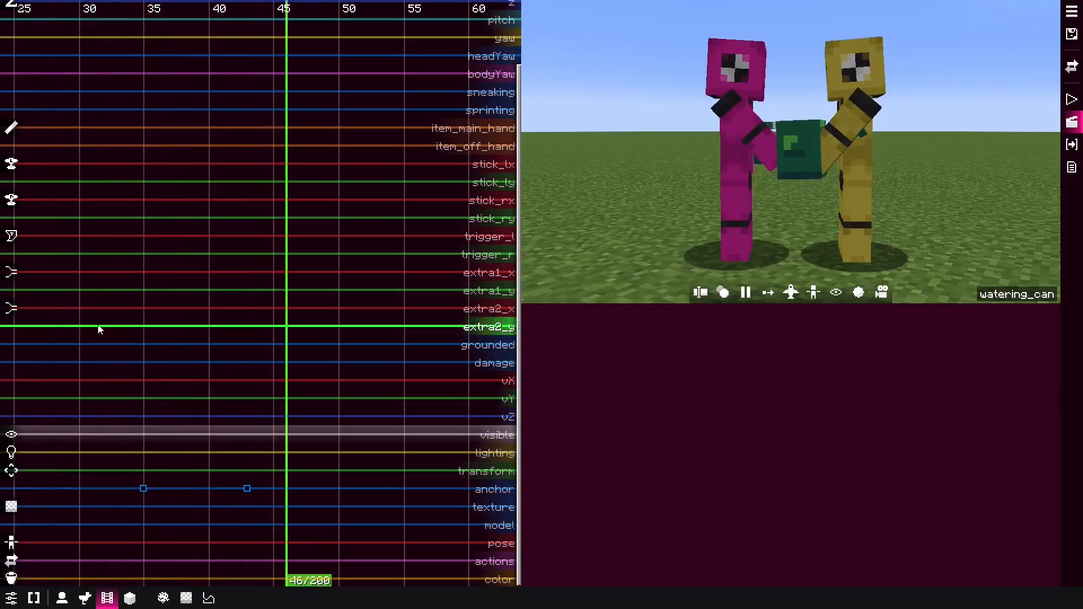
{"action": "key", "text": "space"}
{"action": "left_click_drag", "start_coordinate": [106, 342], "coordinate": [221, 330]}
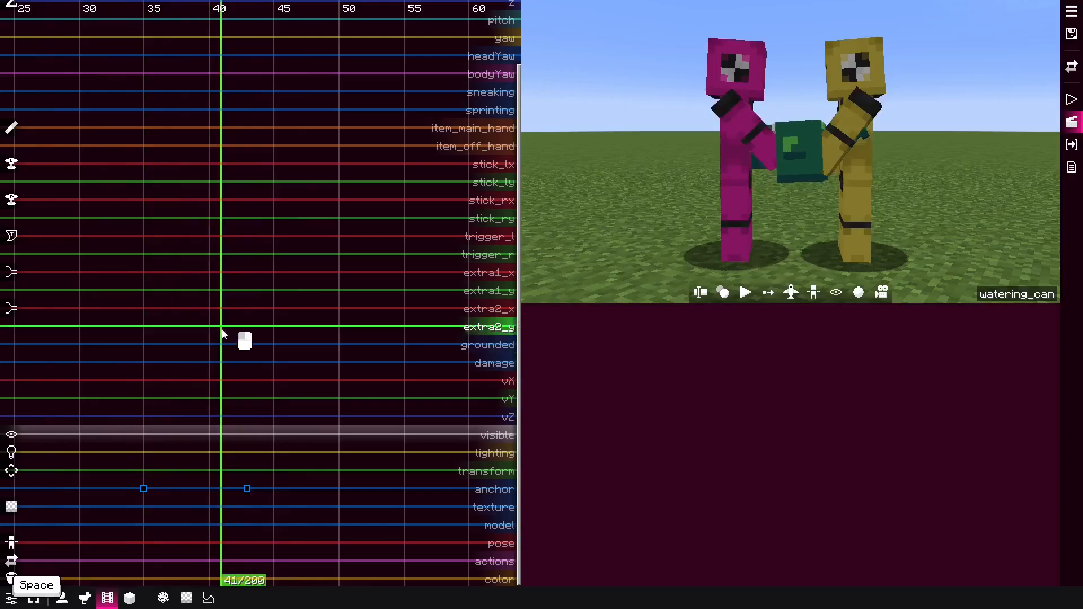
{"action": "left_click", "coordinate": [144, 489]}
{"action": "left_click", "coordinate": [545, 327]}
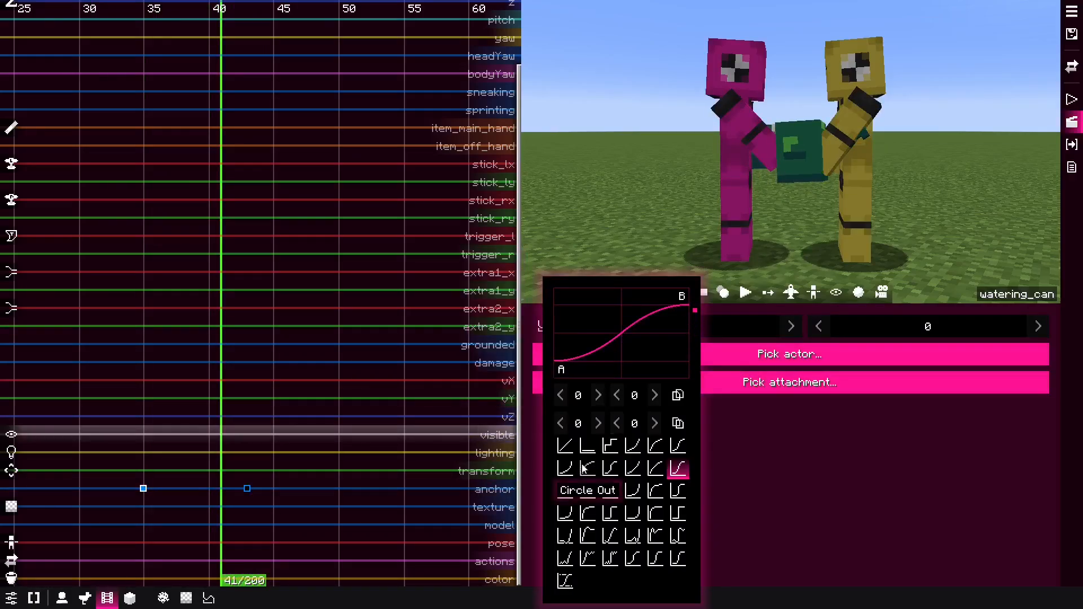
{"action": "key", "text": "space"}
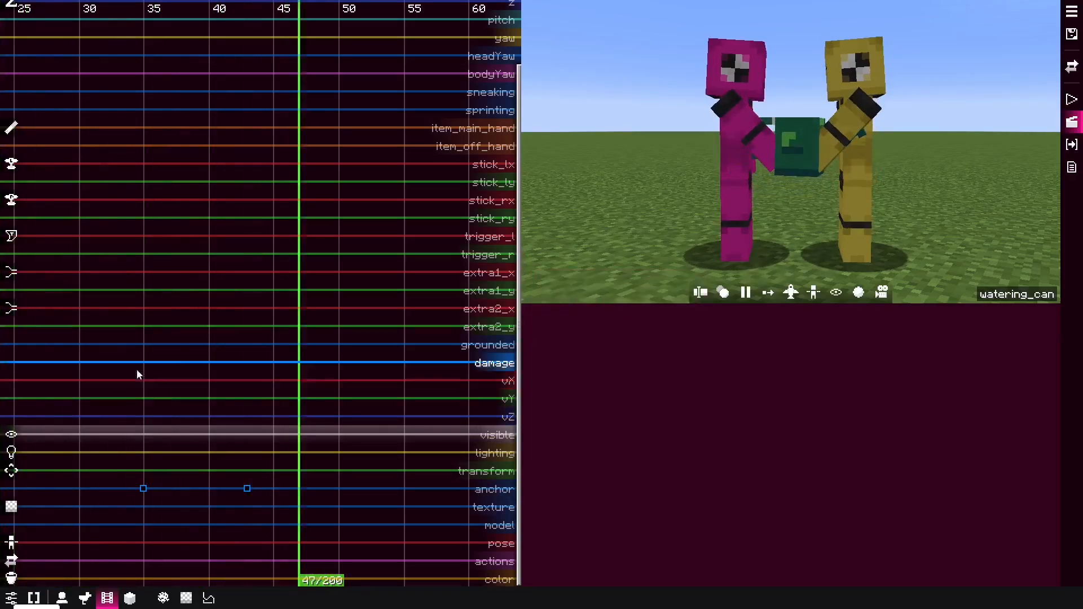
{"action": "key", "text": "space"}
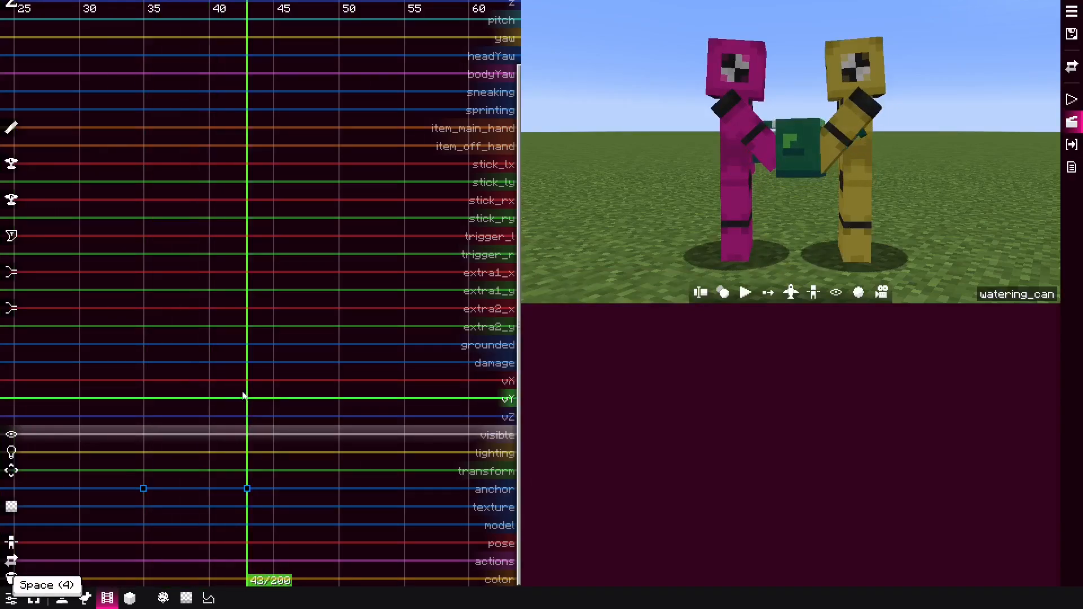
Shift both watering_can anchor keyframes together to ticks 40 and 48, and play back the handover.
{"action": "left_click", "coordinate": [247, 488], "text": "shift"}
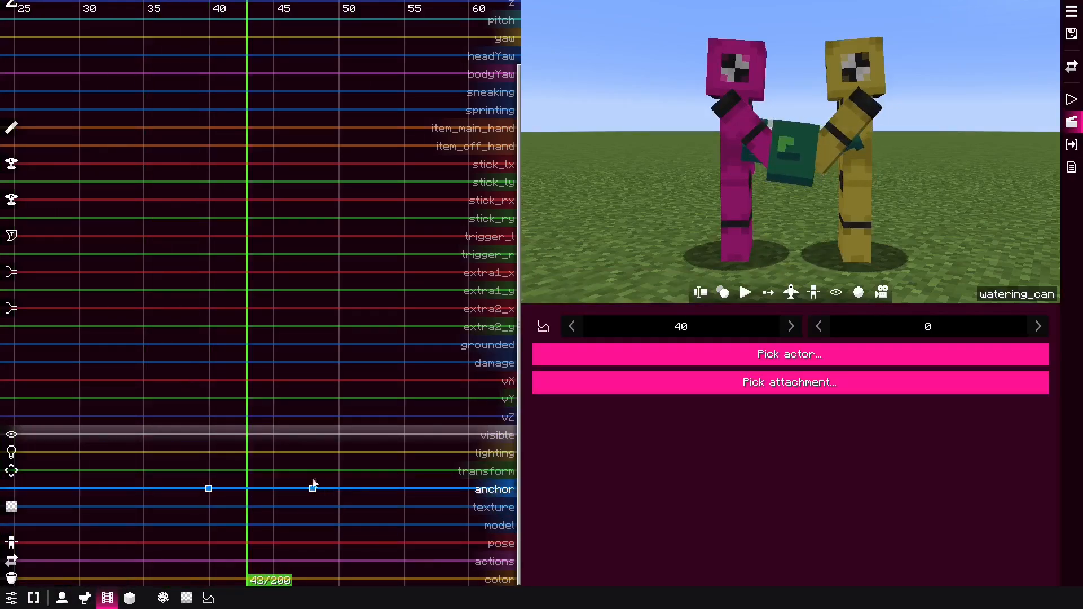
{"action": "key", "text": "space"}
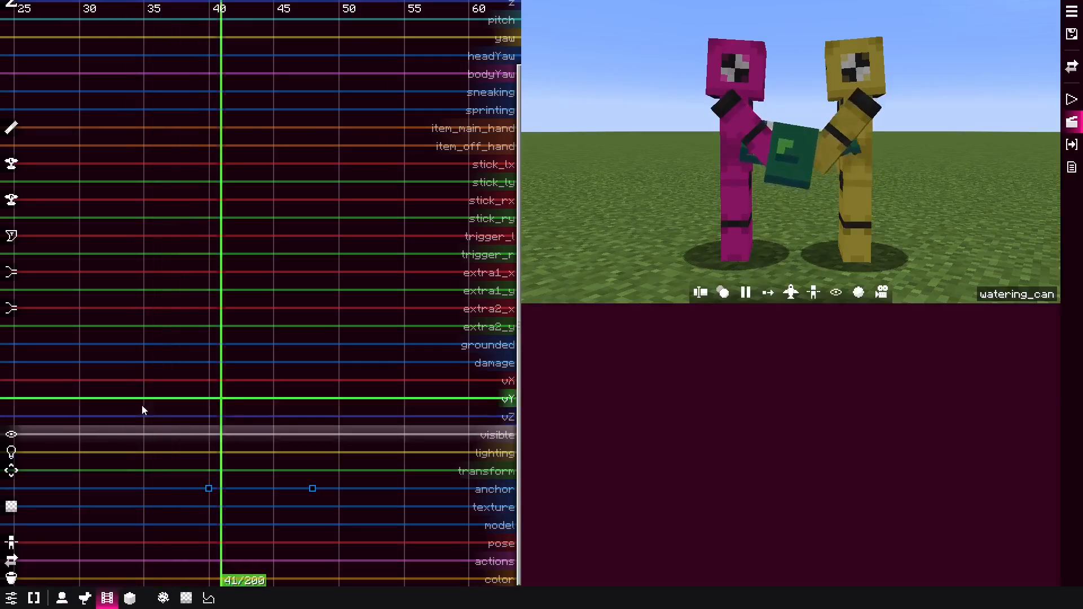
{"action": "key", "text": "space"}
{"action": "left_click_drag", "start_coordinate": [142, 418], "coordinate": [259, 420]}
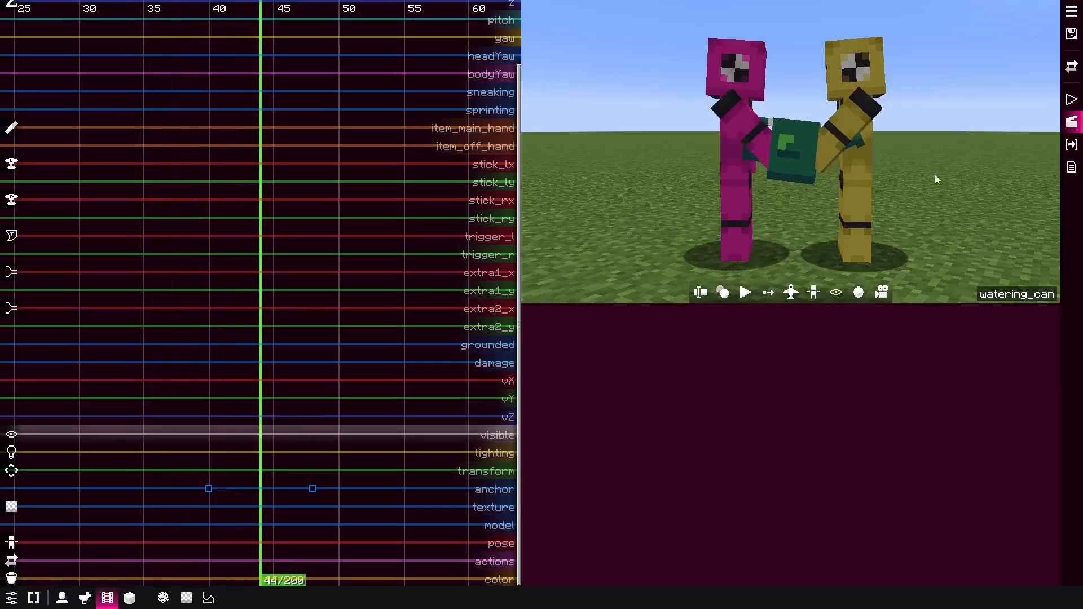
Add a pose keyframe for player/alex at tick 44, adjust the right_arm bone's X rotation, and play back the motion.
{"action": "left_click", "coordinate": [752, 211]}
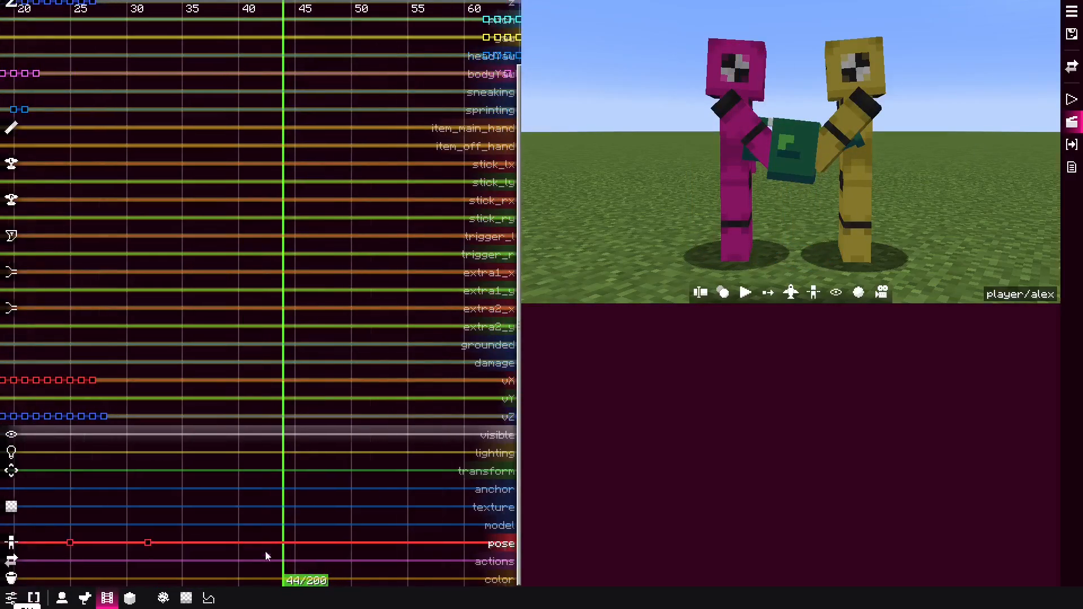
{"action": "left_click", "coordinate": [283, 544], "text": "ctrl"}
{"action": "left_click", "coordinate": [743, 123], "text": "ctrl"}
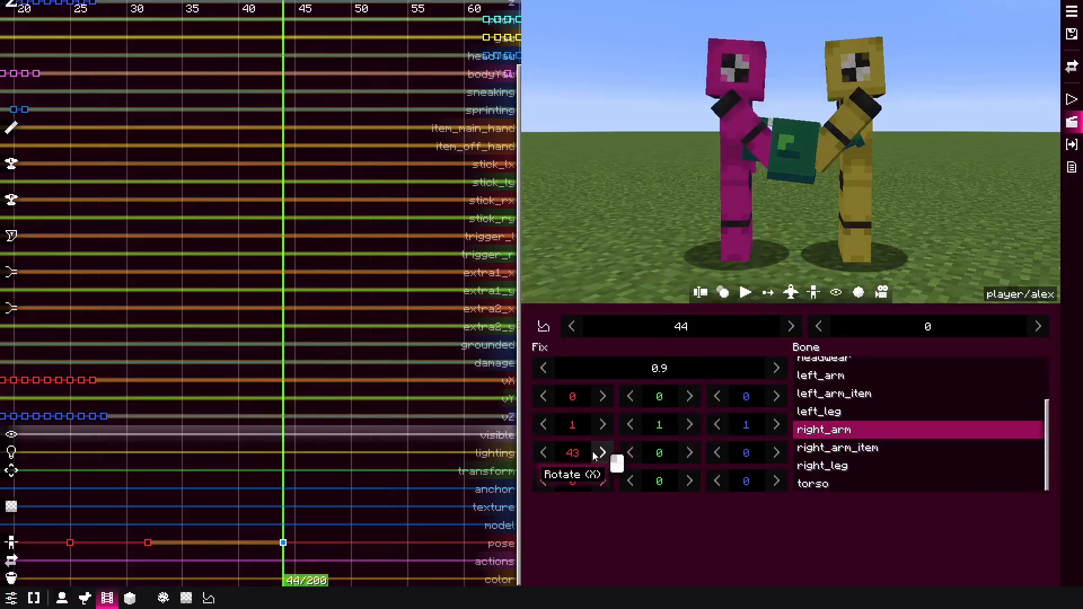
{"action": "key", "text": "space"}
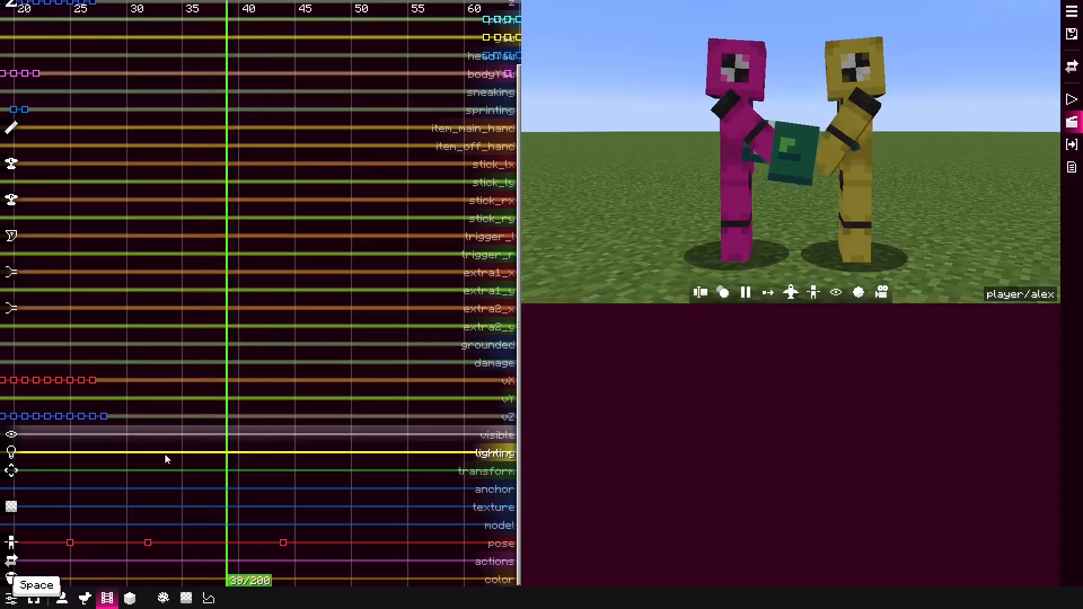
{"action": "key", "text": "space"}
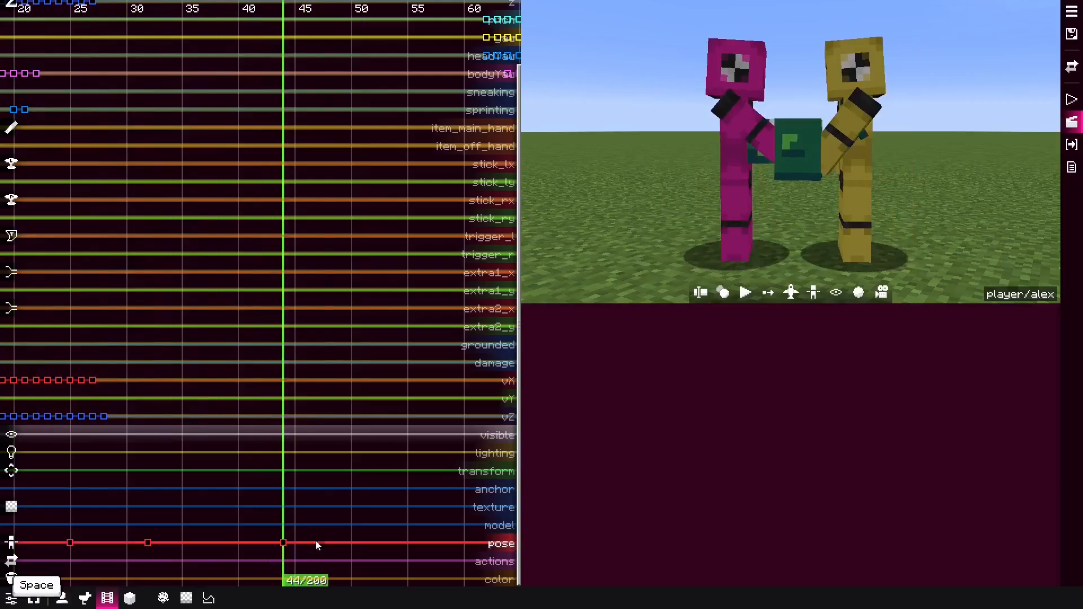
Delay player/alex's tick 44 pose keyframe to about tick 47 and play back the handover.
{"action": "left_click_drag", "start_coordinate": [293, 548], "coordinate": [338, 548]}
{"action": "key", "text": "space"}
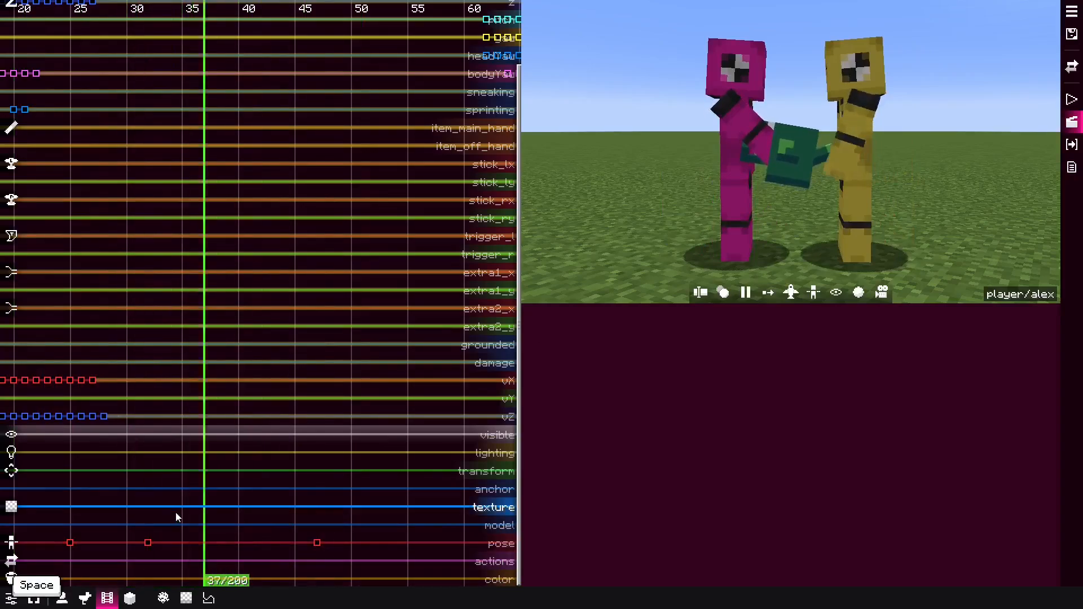
{"action": "key", "text": "space"}
Add a pose keyframe for player/alex at tick 59, reset its pose to default, and play back the turn.
{"action": "scroll", "coordinate": [290, 477], "scroll_direction": "down", "scroll_amount": 1}
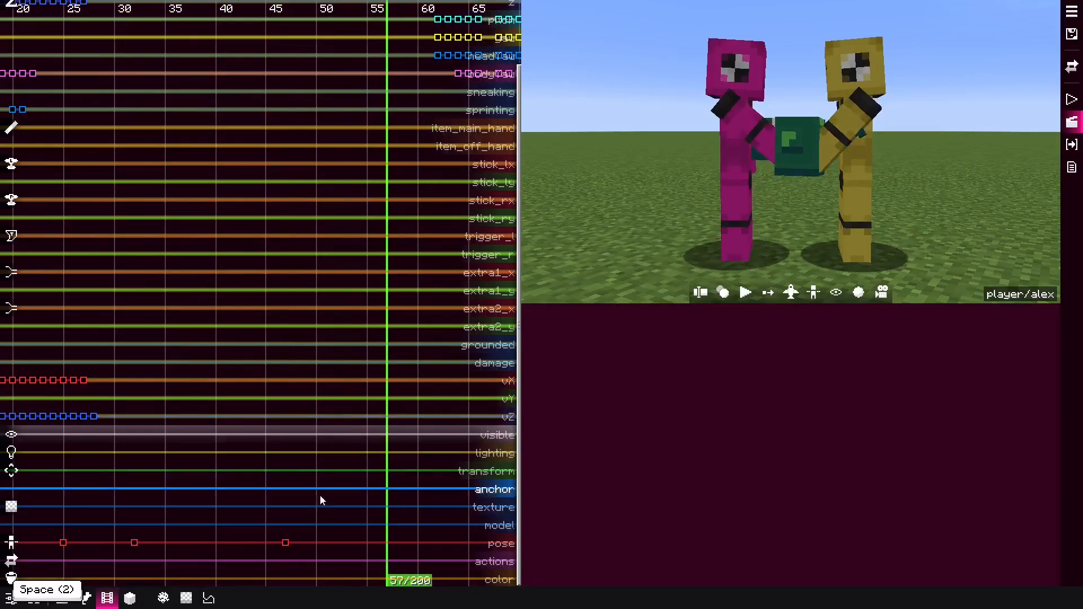
{"action": "left_click", "coordinate": [397, 543], "text": "ctrl"}
{"action": "left_click_drag", "start_coordinate": [404, 545], "coordinate": [408, 544]}
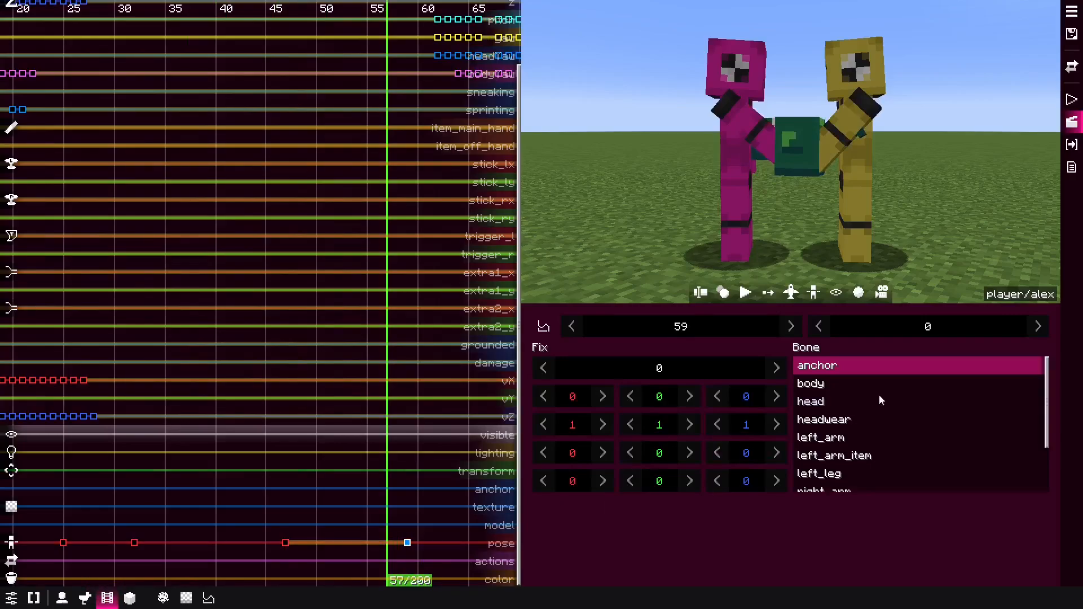
{"action": "right_click", "coordinate": [882, 401]}
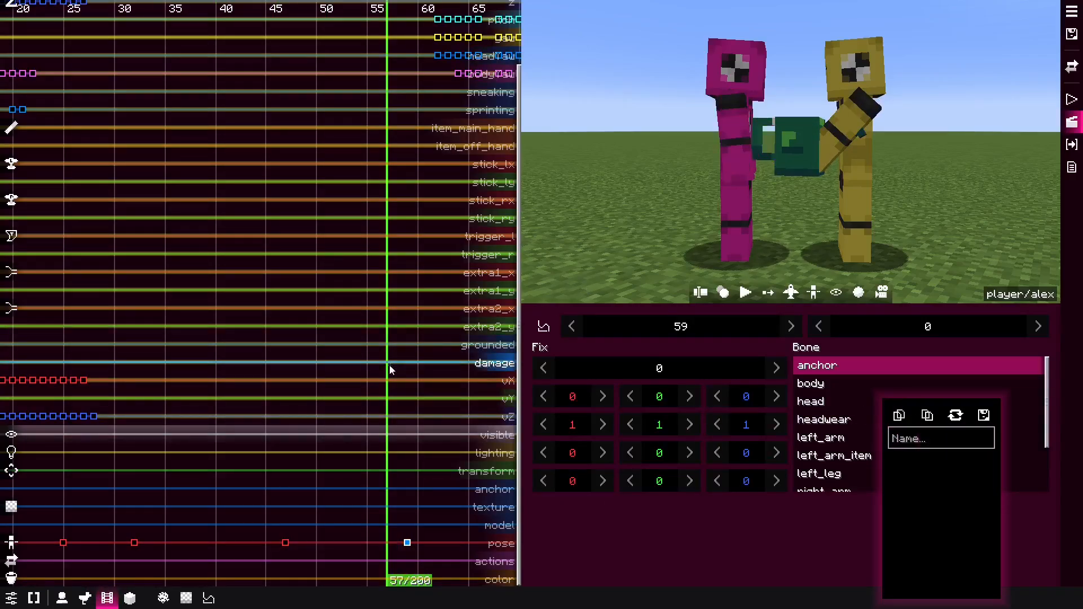
{"action": "key", "text": "space"}
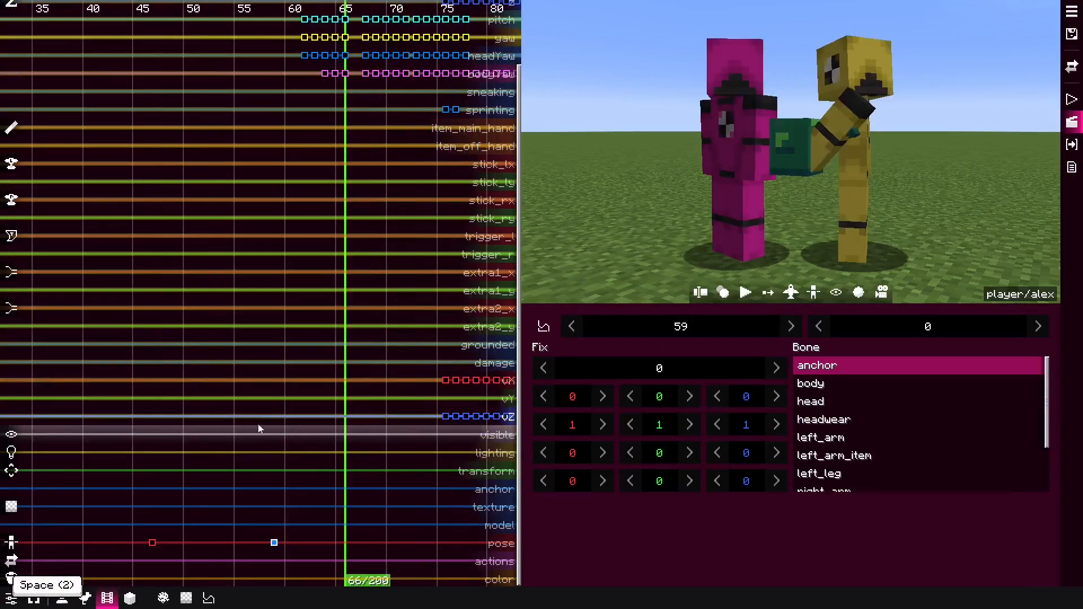
{"action": "left_click", "coordinate": [368, 499]}
Add a pose keyframe for player/steve at about tick 61 to hold the current pose.
{"action": "left_click", "coordinate": [846, 222], "text": "alt"}
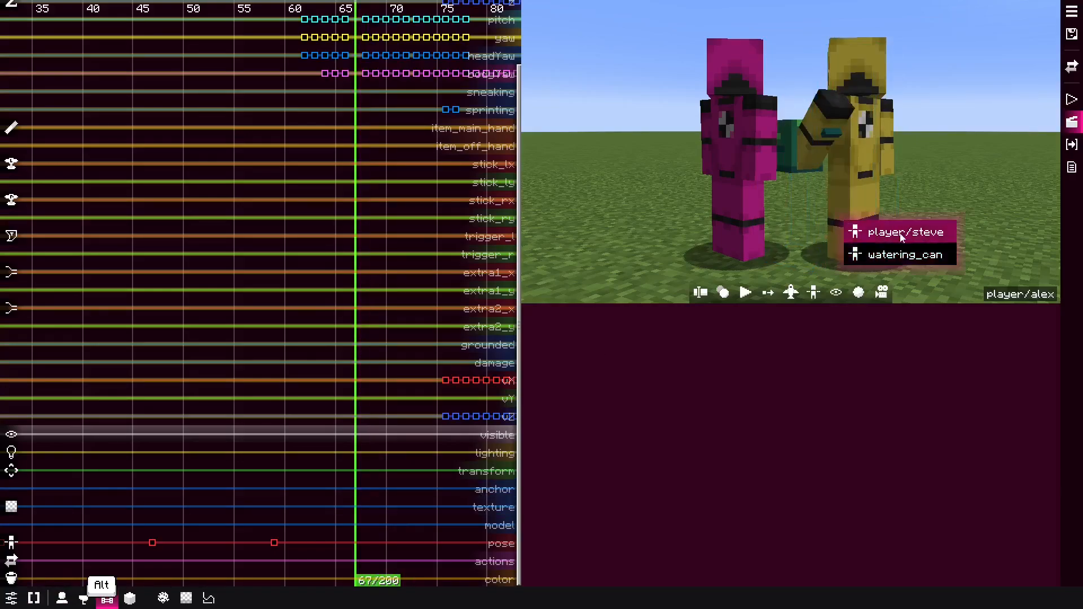
{"action": "left_click", "coordinate": [901, 235]}
{"action": "middle_click_drag", "start_coordinate": [332, 392], "coordinate": [249, 307]}
{"action": "scroll", "coordinate": [219, 452], "scroll_direction": "up", "scroll_amount": 7}
{"action": "left_click_drag", "start_coordinate": [204, 549], "coordinate": [255, 558]}
{"action": "left_click", "coordinate": [211, 544], "text": "ctrl"}
{"action": "left_click", "coordinate": [283, 542]}
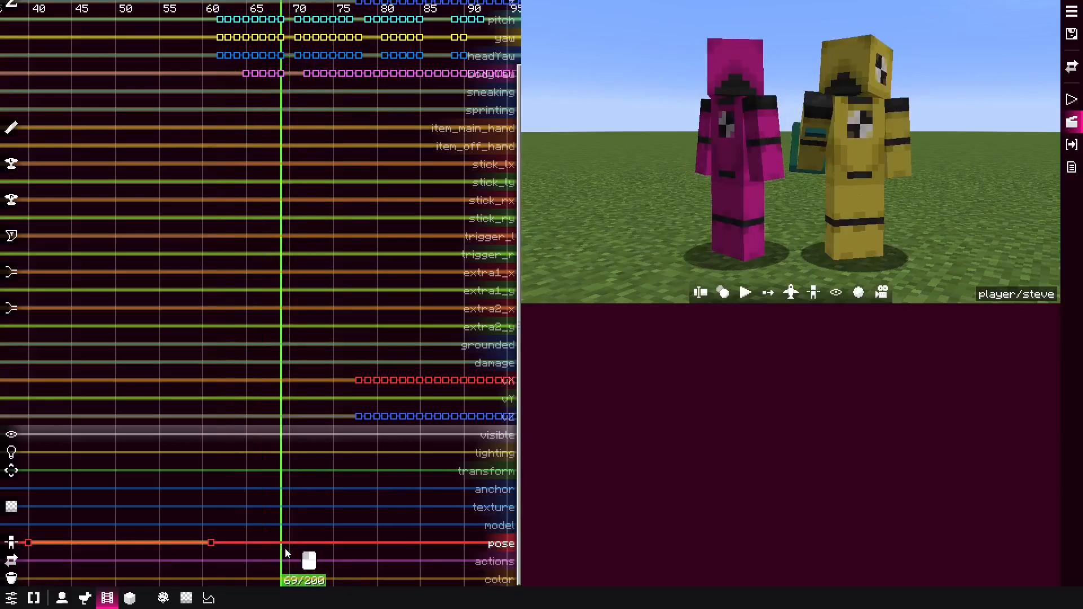
Add a pose keyframe for player/steve at tick 69 and set the left_arm bone's X rotation to 20.
{"action": "left_click", "coordinate": [285, 547], "text": "ctrl"}
{"action": "scroll", "coordinate": [824, 412], "scroll_direction": "down", "scroll_amount": 1}
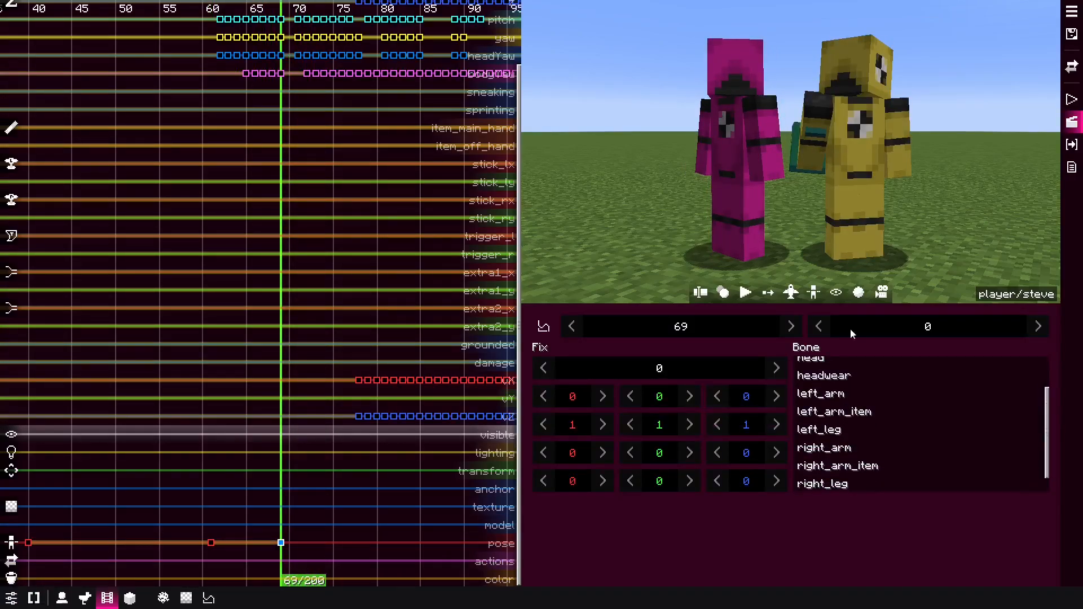
{"action": "left_click", "coordinate": [814, 116]}
{"action": "type", "text": "20"}
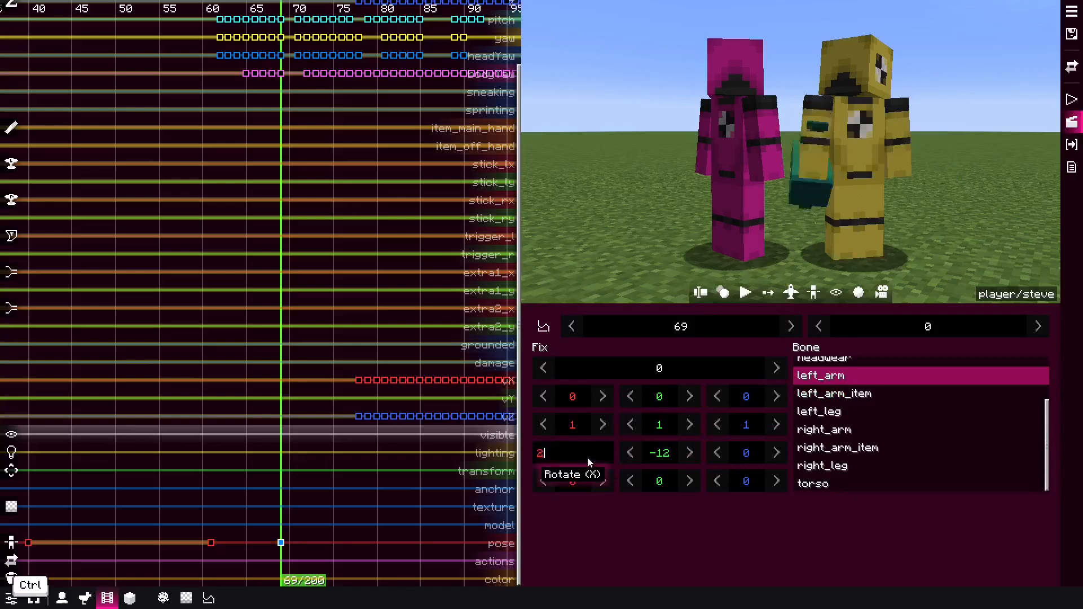
Set left_arm's Y rotation to 0 and adjust left_arm_item to X rotation 7, Y position -4.656 and Z position -4.344 in the tick 69 pose.
{"action": "left_click", "coordinate": [656, 451]}
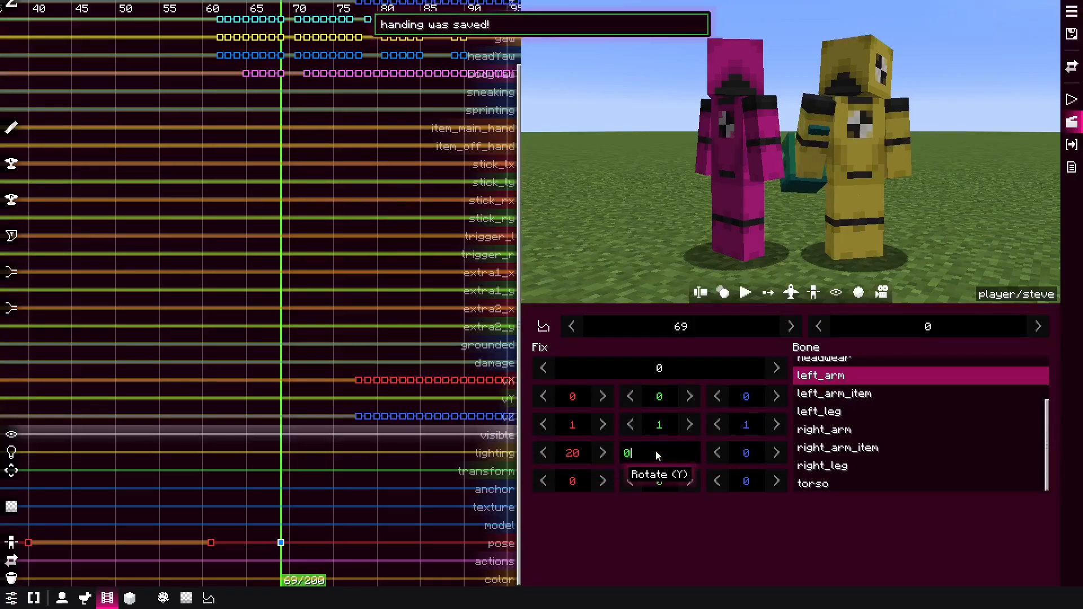
{"action": "left_click", "coordinate": [853, 393]}
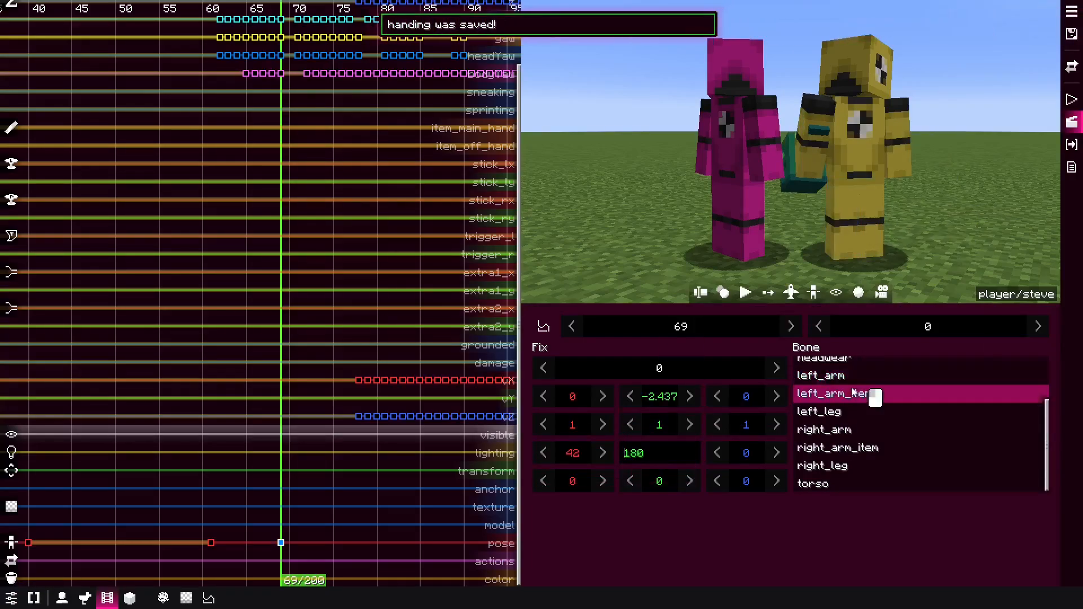
{"action": "left_click_drag", "start_coordinate": [586, 460], "coordinate": [540, 453]}
{"action": "left_click_drag", "start_coordinate": [745, 396], "coordinate": [616, 404]}
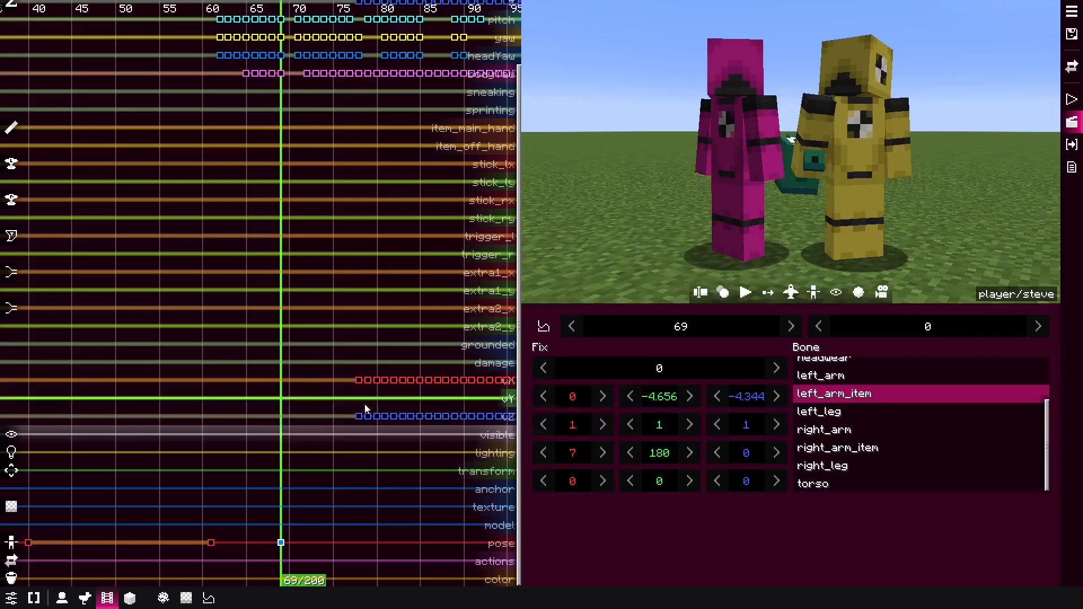
Play back player/steve's turn and the whole handover to check the adjusted arm and watering can.
{"action": "key", "text": "space"}
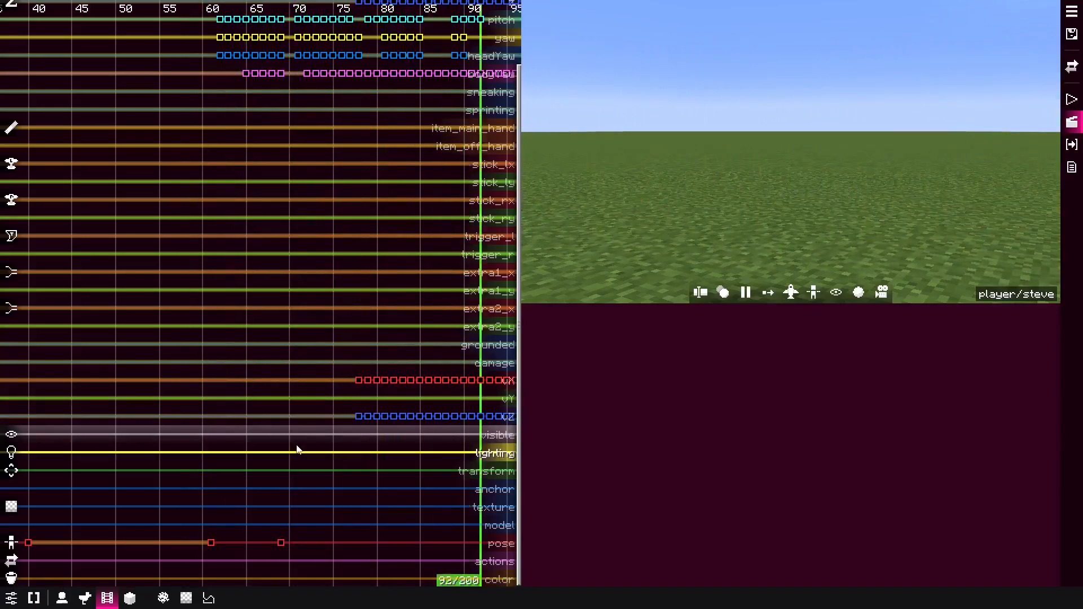
{"action": "key", "text": "space"}
{"action": "scroll", "coordinate": [185, 428], "scroll_direction": "down", "scroll_amount": 4}
{"action": "middle_click_drag", "start_coordinate": [184, 428], "coordinate": [289, 277]}
{"action": "scroll", "coordinate": [289, 277], "scroll_direction": "down", "scroll_amount": 9}
{"action": "left_click", "coordinate": [127, 327]}
{"action": "key", "text": "space"}
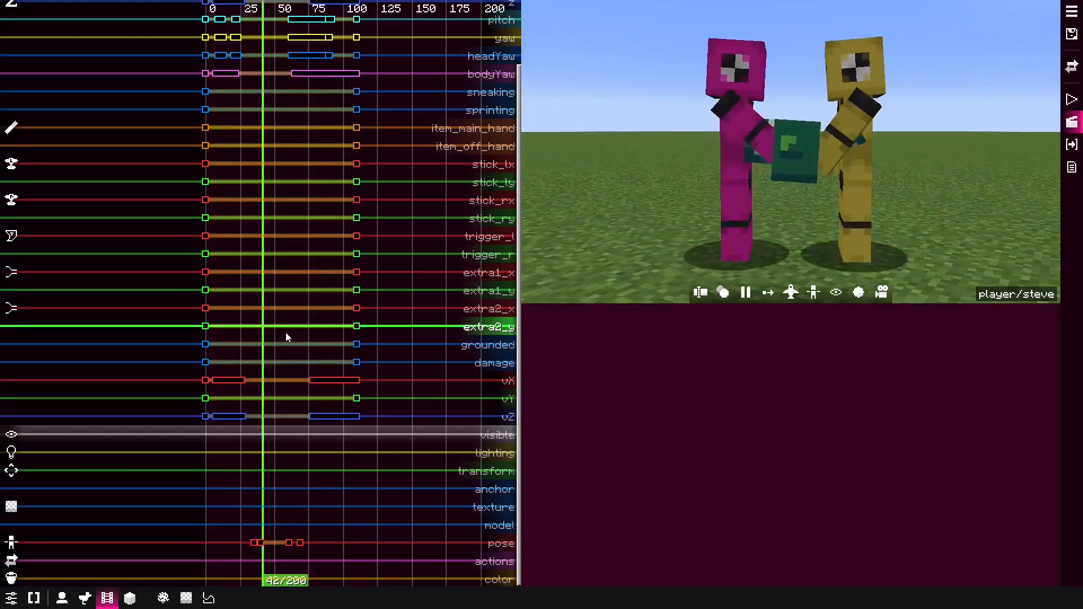
{"action": "key", "text": "space"}
{"action": "mouse_move", "coordinate": [276, 424]}
{"action": "left_mouse_down"}
{"action": "mouse_move", "coordinate": [252, 424]}
{"action": "mouse_move", "coordinate": [285, 421]}
{"action": "mouse_move", "coordinate": [264, 423]}
{"action": "mouse_move", "coordinate": [273, 424]}
{"action": "left_mouse_up"}
Move player/alex's tick 47 pose keyframe to tick 48, adjust the right_arm bone's X rotation to raise the arm, and play it back.
{"action": "left_click", "coordinate": [733, 209], "text": "alt"}
{"action": "middle_click_drag", "start_coordinate": [370, 314], "coordinate": [339, 192]}
{"action": "scroll", "coordinate": [222, 536], "scroll_direction": "up", "scroll_amount": 4}
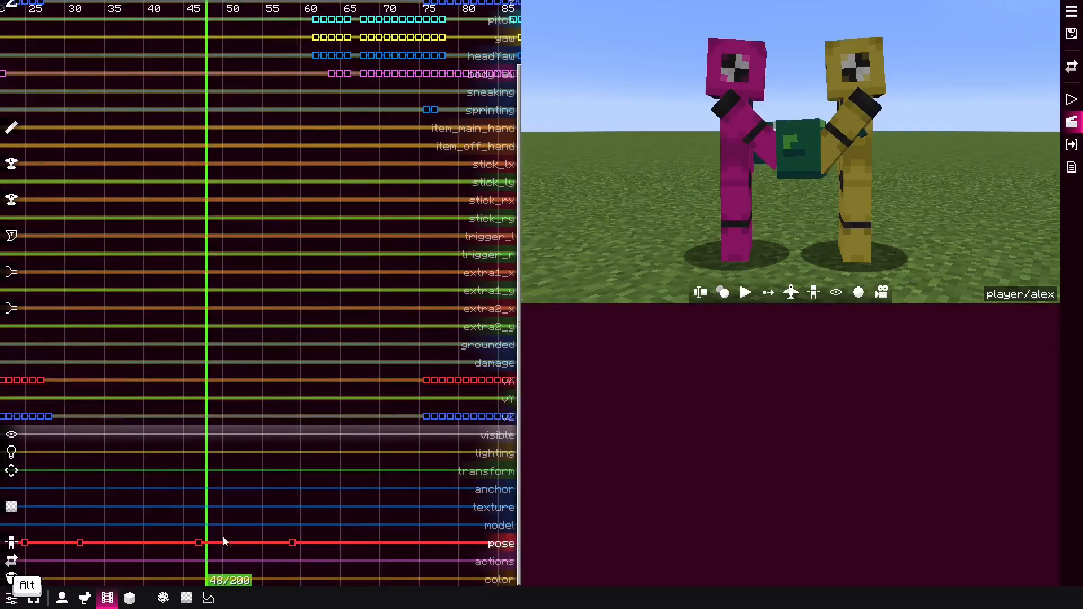
{"action": "scroll", "coordinate": [222, 537], "scroll_direction": "up", "scroll_amount": 2}
{"action": "left_click", "coordinate": [193, 543]}
{"action": "left_click_drag", "start_coordinate": [192, 543], "coordinate": [203, 543]}
{"action": "left_click", "coordinate": [761, 147]}
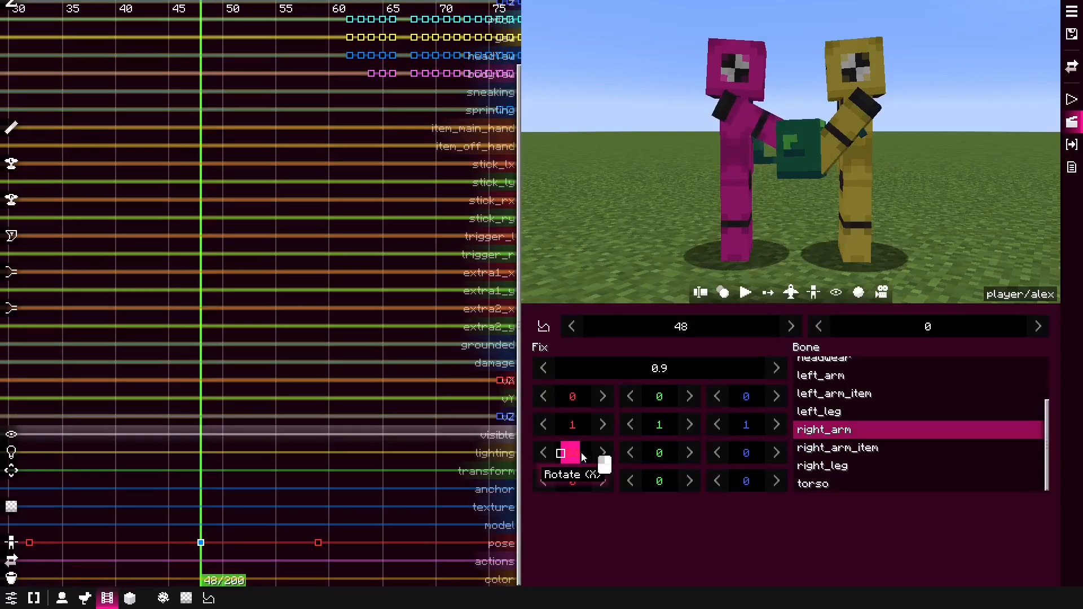
{"action": "key", "text": "space"}
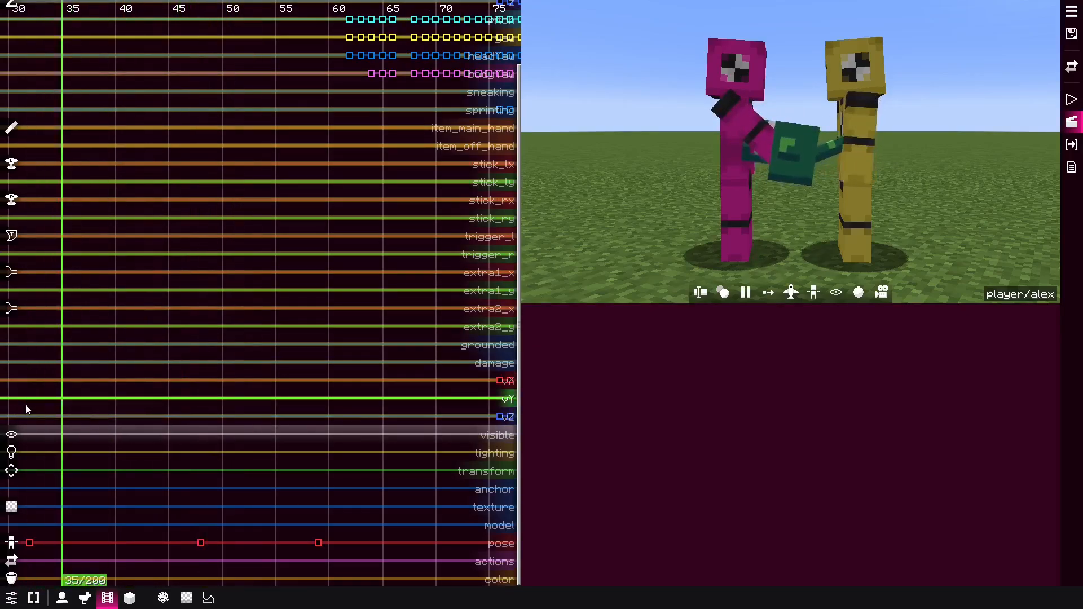
{"action": "key", "text": "space"}
Duplicate player/alex's tick 32 pose keyframe to about tick 41 and play back the handover.
{"action": "left_click_drag", "start_coordinate": [107, 543], "coordinate": [202, 542], "text": "alt"}
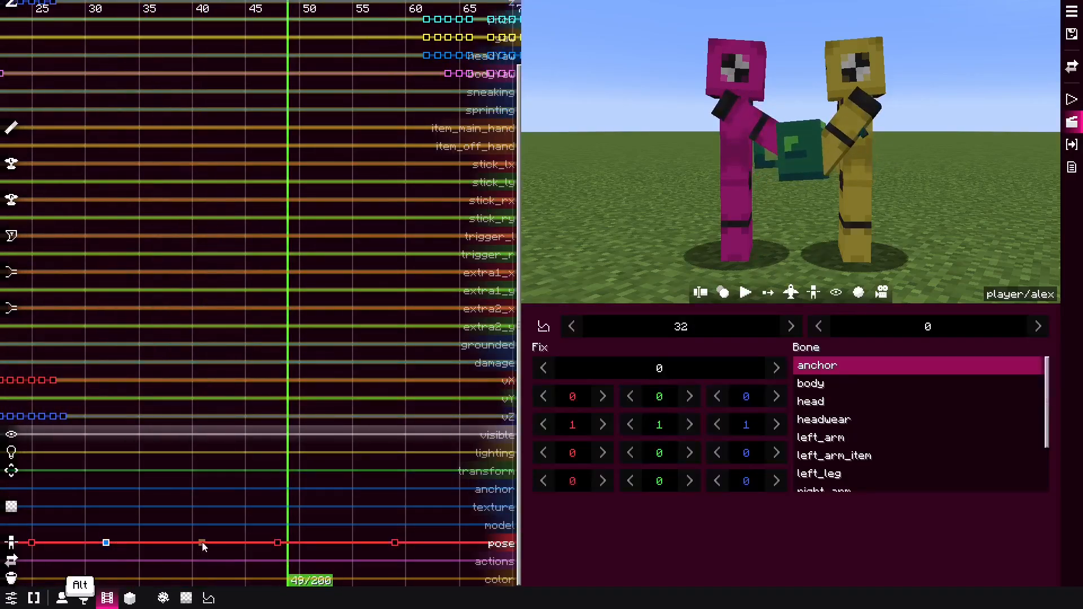
{"action": "key", "text": "space"}
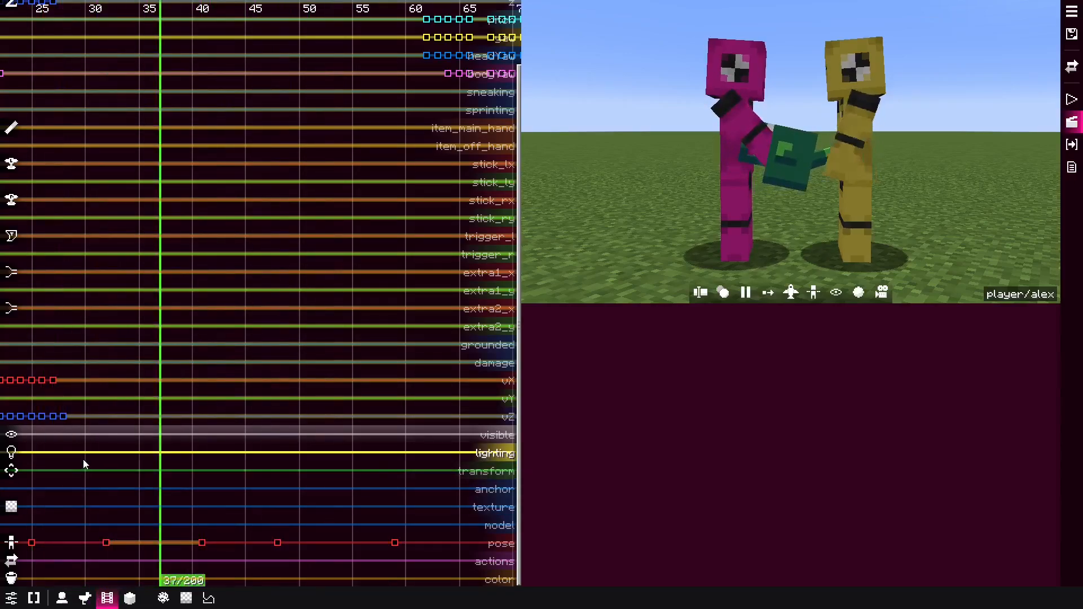
{"action": "key", "text": "space"}
{"action": "scroll", "coordinate": [198, 339], "scroll_direction": "down", "scroll_amount": 3}
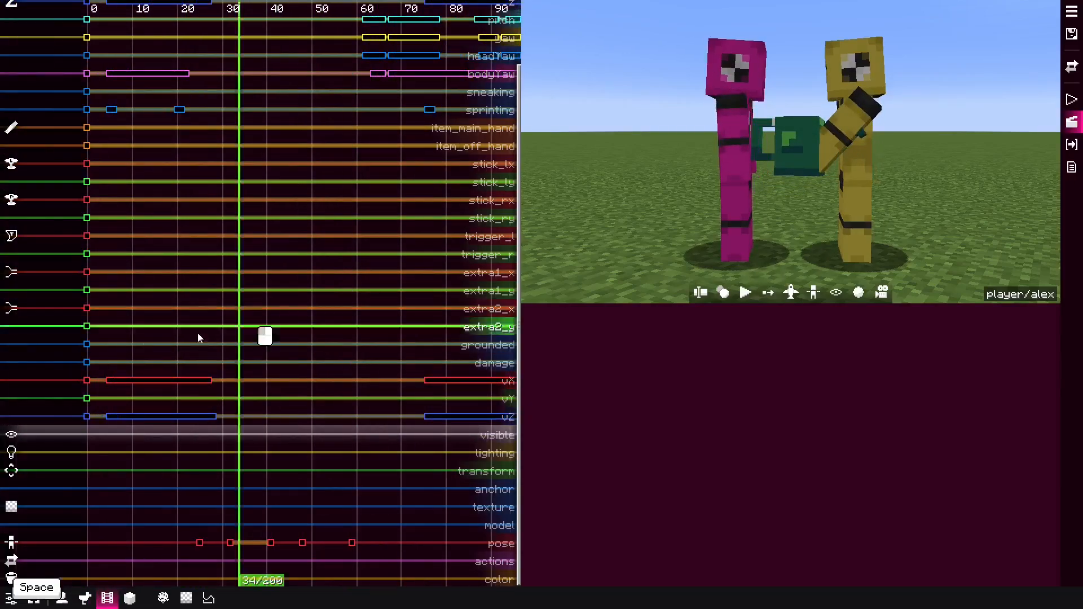
{"action": "key", "text": "space"}
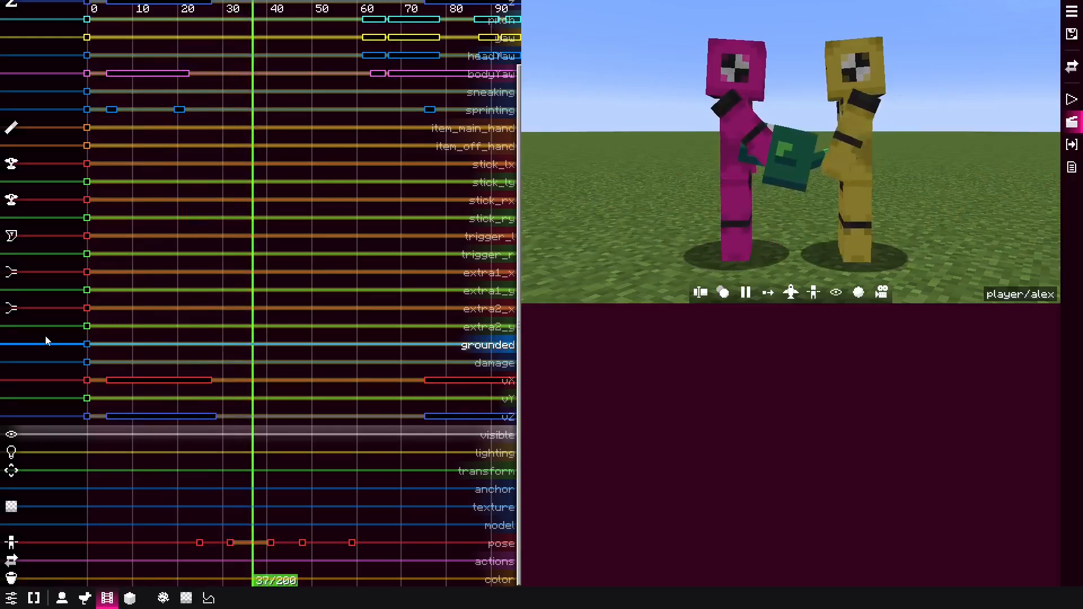
{"action": "key", "text": "space"}
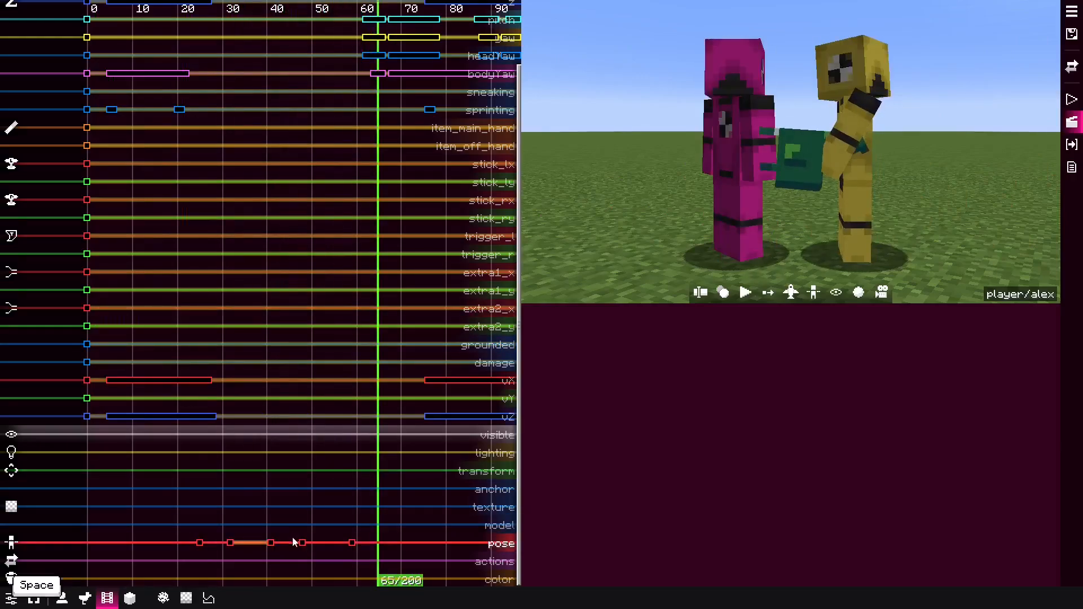
Set a steep ease-in-out interpolation on player/alex's pose keyframe at about tick 41.
{"action": "left_click", "coordinate": [271, 543]}
{"action": "key", "text": "shift+t"}
{"action": "key", "text": "e"}
{"action": "left_click", "coordinate": [255, 511]}
{"action": "key", "text": "space"}
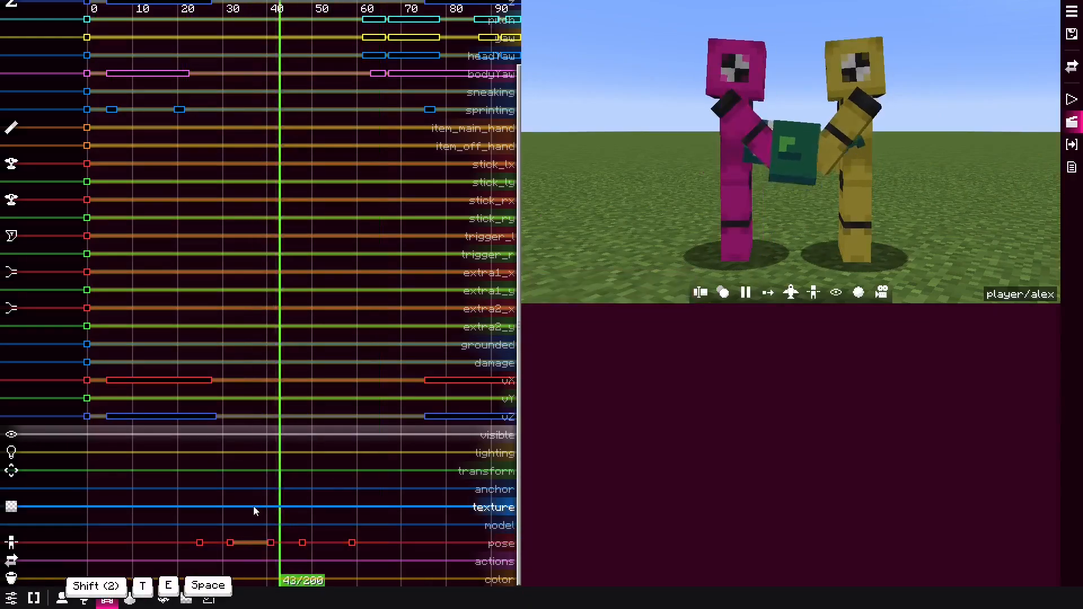
{"action": "key", "text": "space"}
{"action": "left_click", "coordinate": [270, 543]}
{"action": "key", "text": "shift+t"}
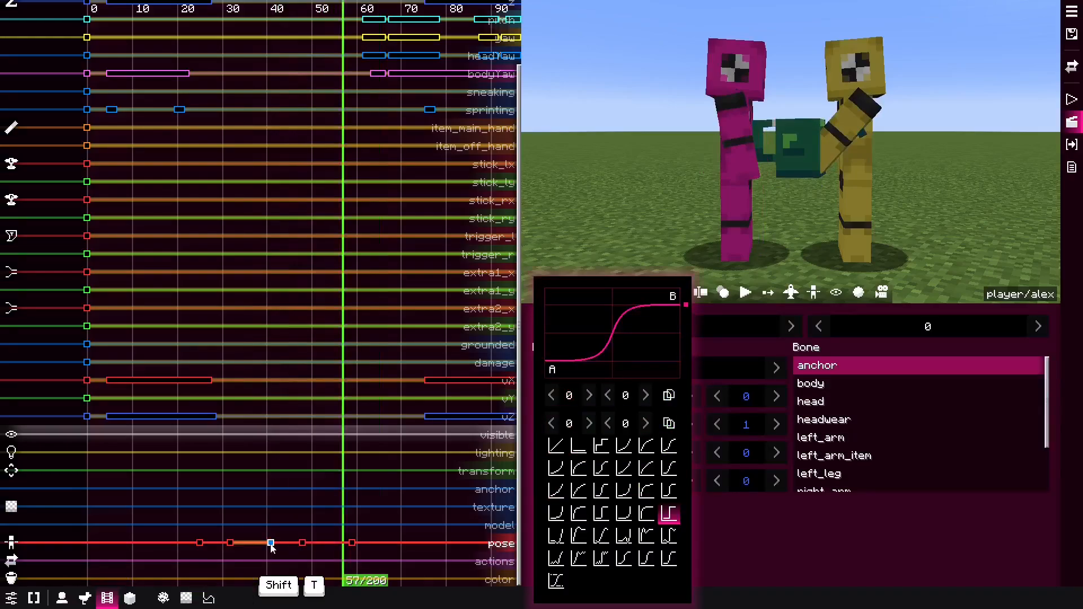
{"action": "left_click", "coordinate": [237, 492]}
Play back the complete handover and the characters running apart to review the arm timing.
{"action": "key", "text": "space"}
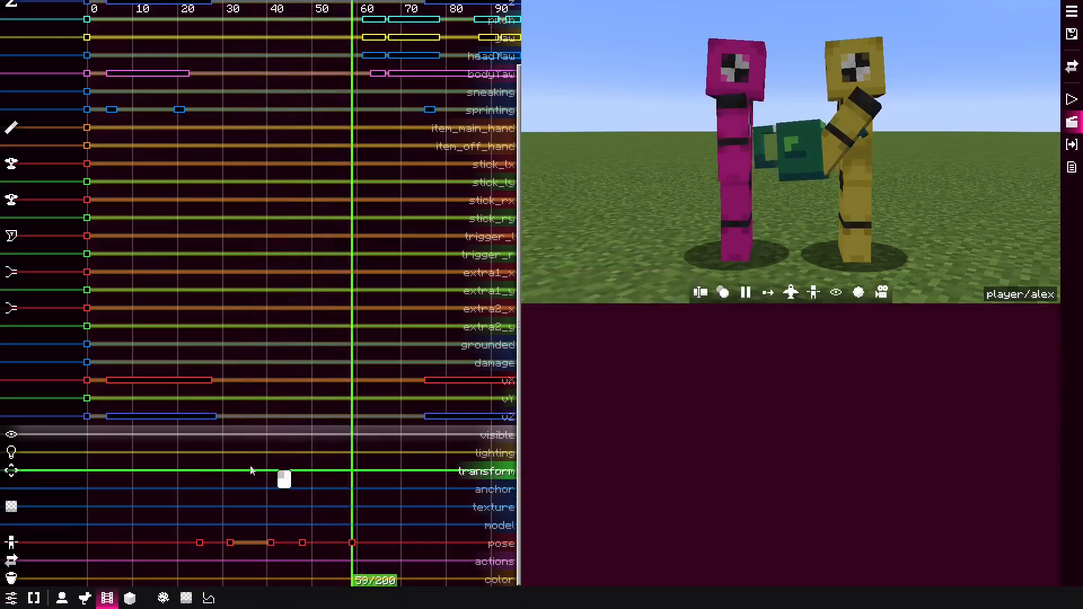
{"action": "left_click", "coordinate": [130, 469]}
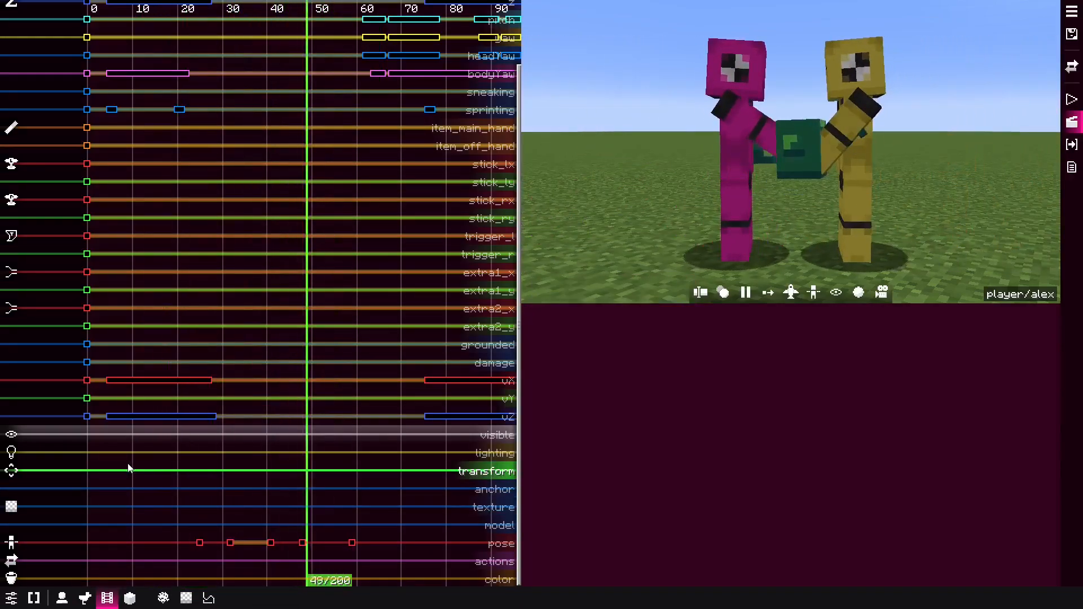
{"action": "key", "text": "space"}
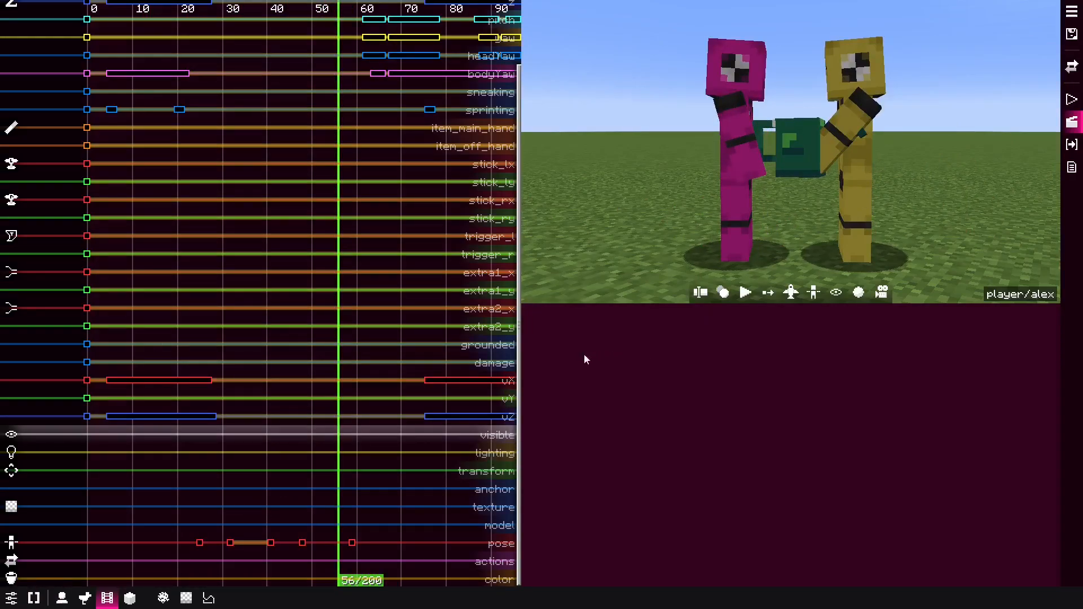
{"action": "key", "text": "space"}
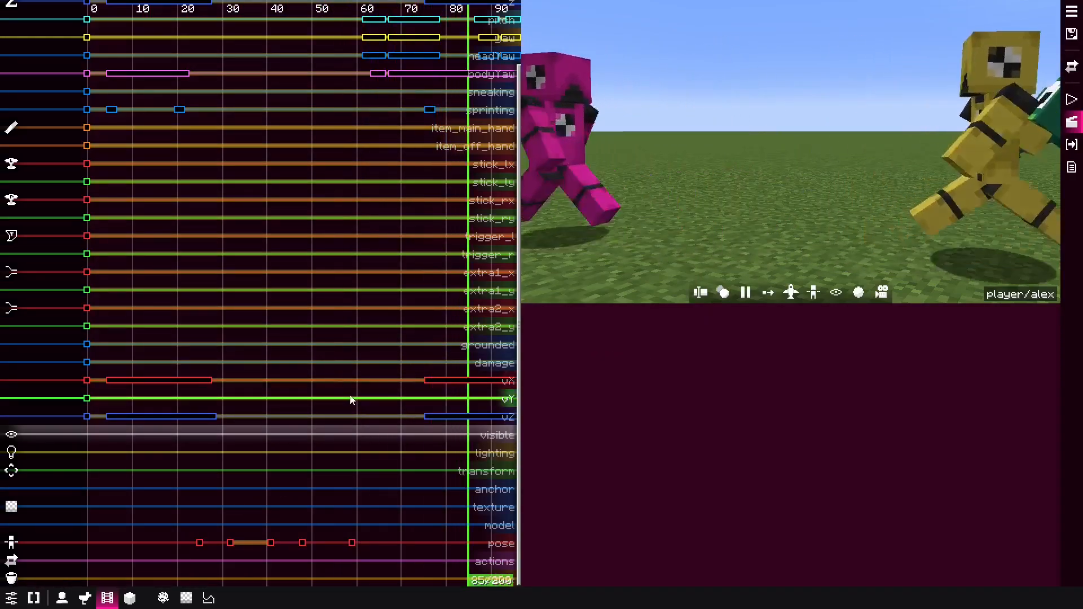
{"action": "key", "text": "space"}
{"action": "key", "text": "space"}
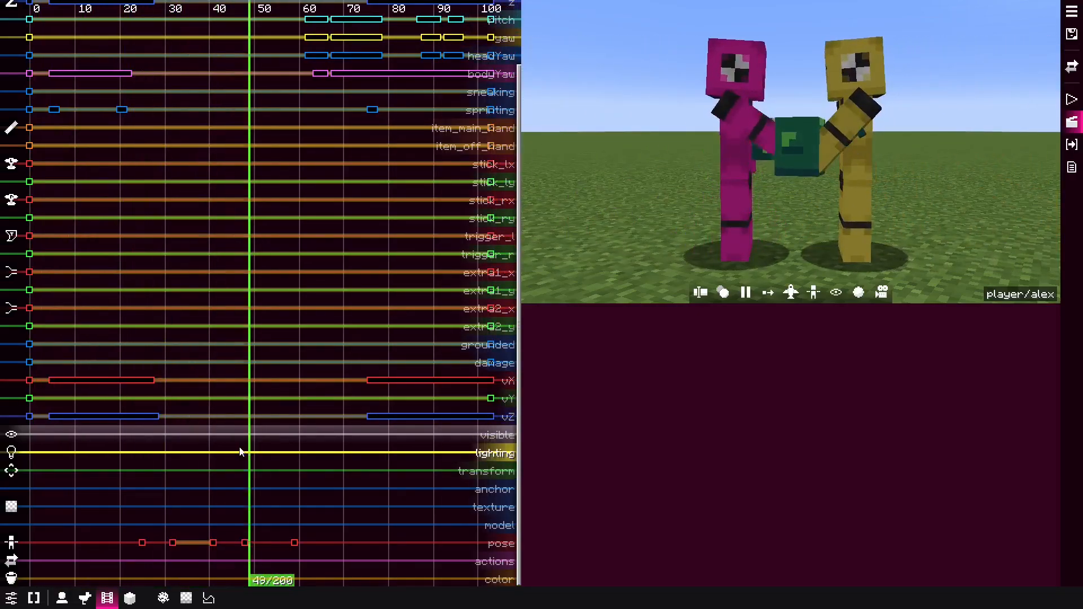
{"action": "key", "text": "space"}
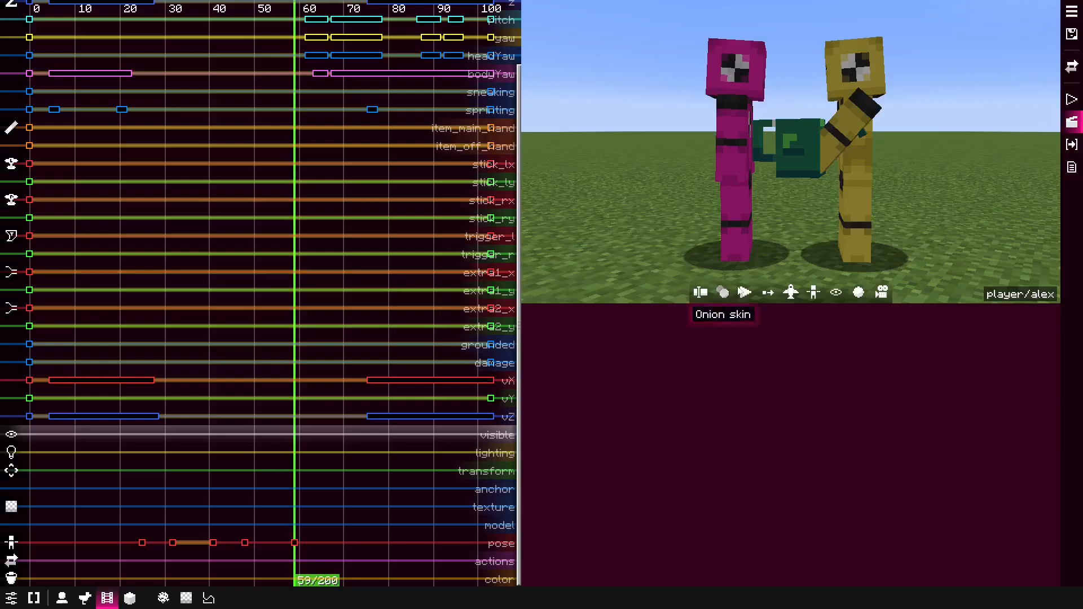
Replace the watering_can replay's form with an anchor form and open the anchor for editing.
{"action": "left_click", "coordinate": [698, 299]}
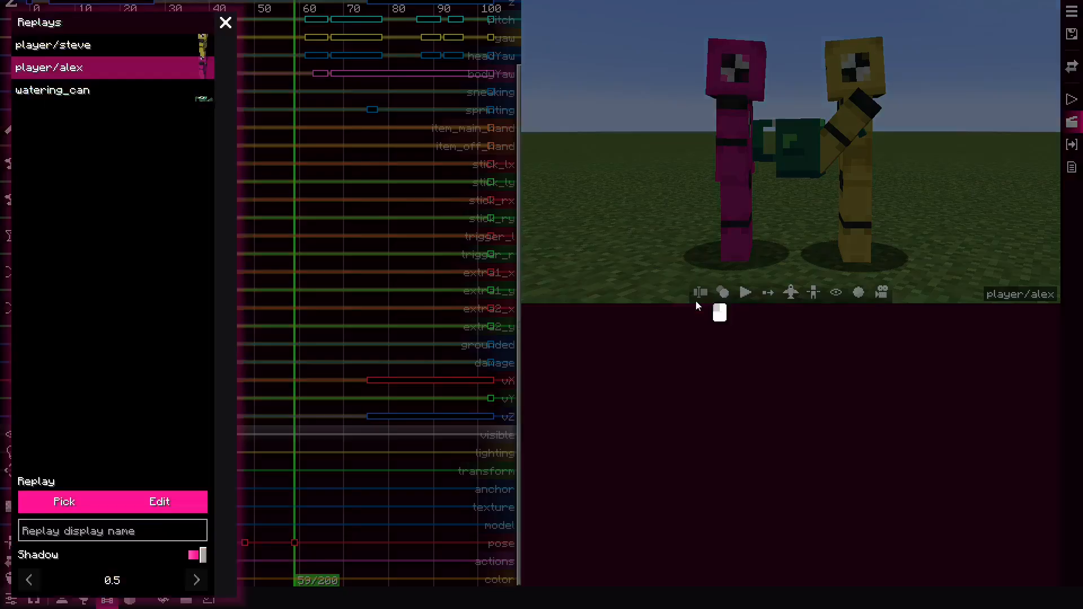
{"action": "left_click", "coordinate": [80, 91]}
{"action": "left_click", "coordinate": [57, 504]}
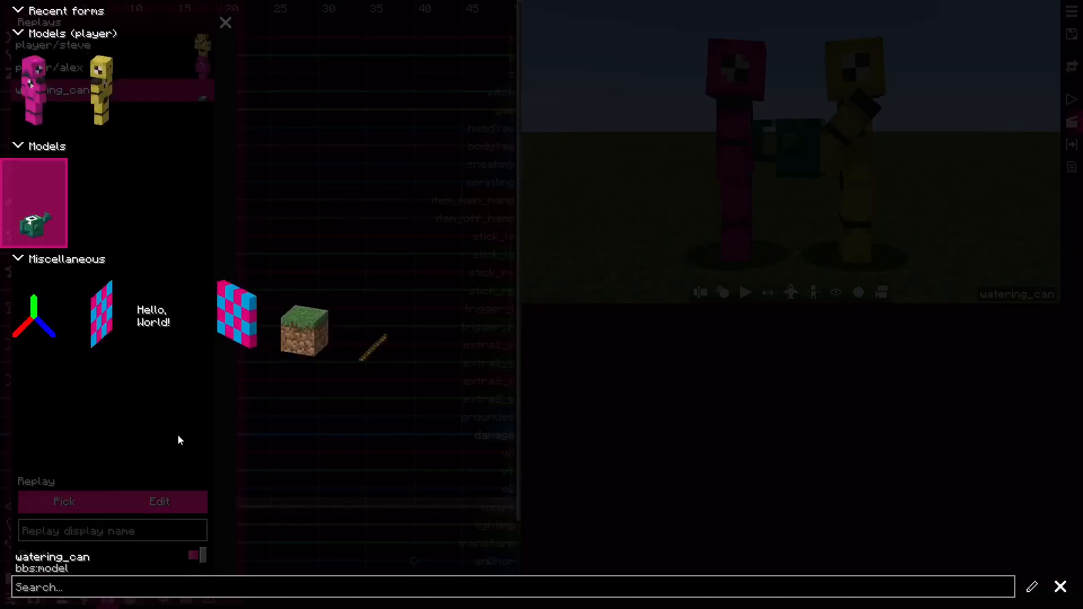
{"action": "left_click", "coordinate": [23, 334]}
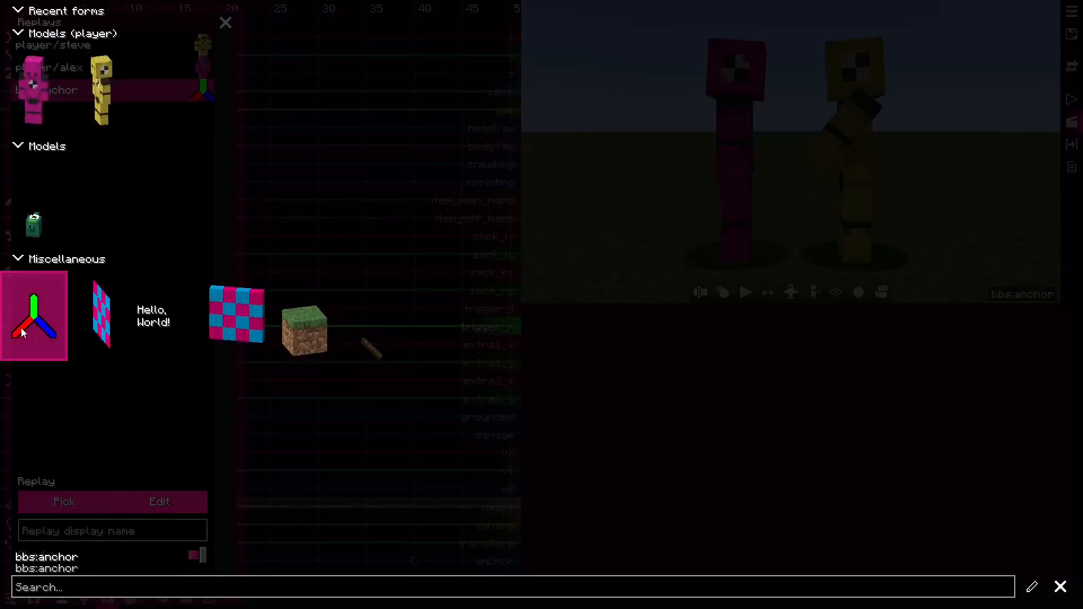
{"action": "left_click", "coordinate": [1032, 586]}
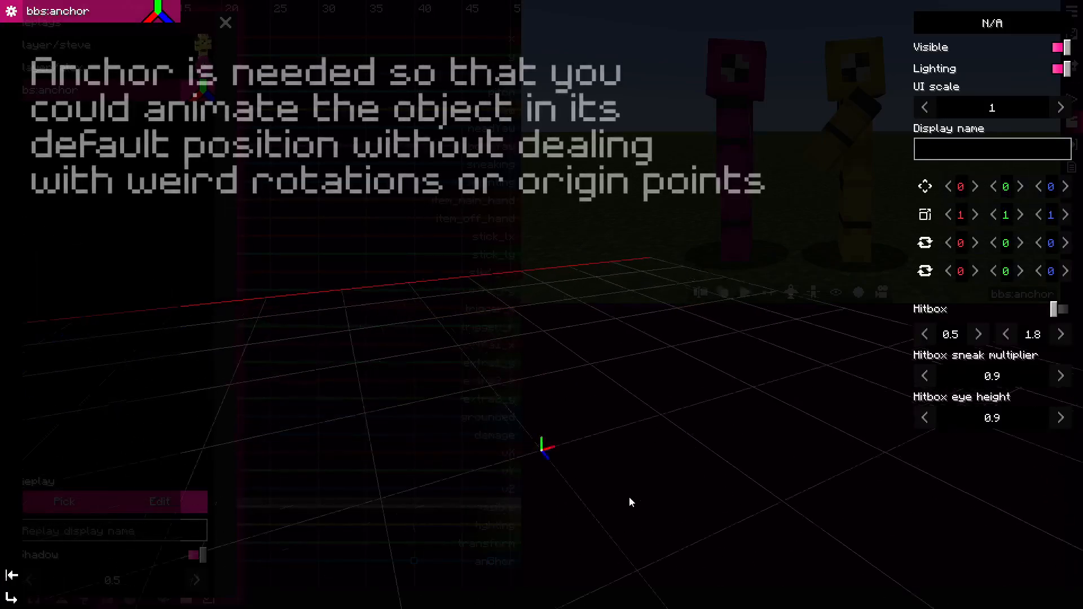
{"action": "scroll", "coordinate": [629, 498], "scroll_direction": "up", "scroll_amount": 1}
{"action": "middle_click_drag", "start_coordinate": [630, 494], "coordinate": [621, 444]}
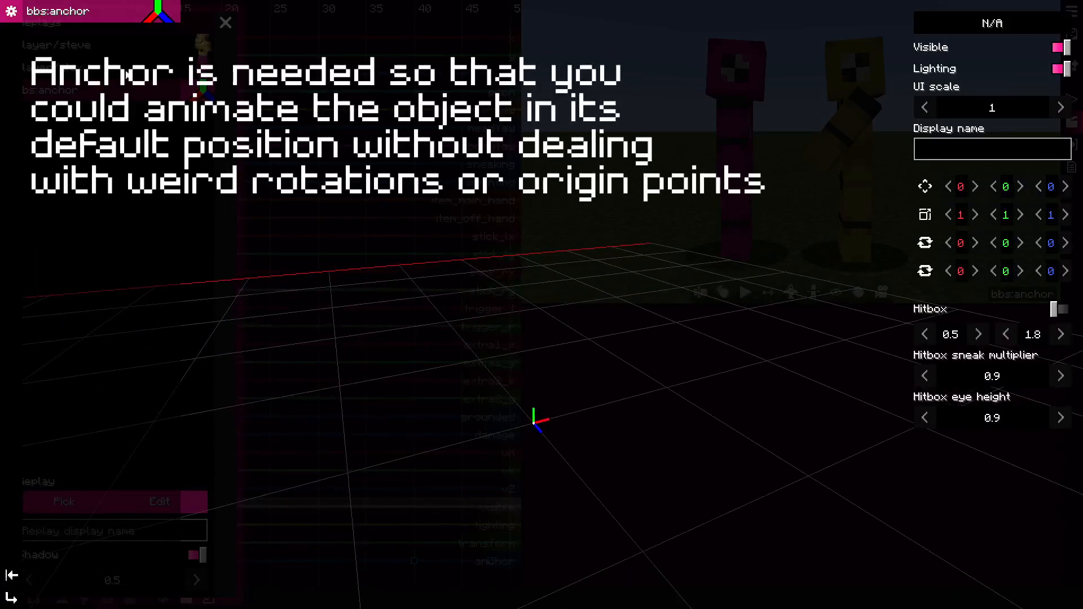
Add a body part to the anchor form and assign it the item form.
{"action": "left_click", "coordinate": [52, 44]}
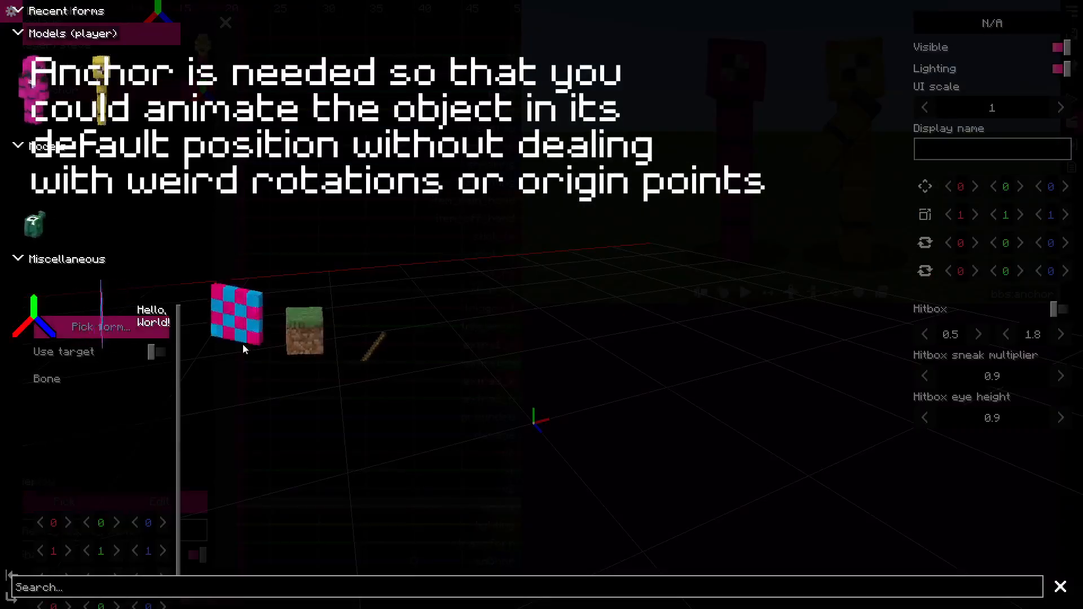
{"action": "left_click", "coordinate": [372, 347]}
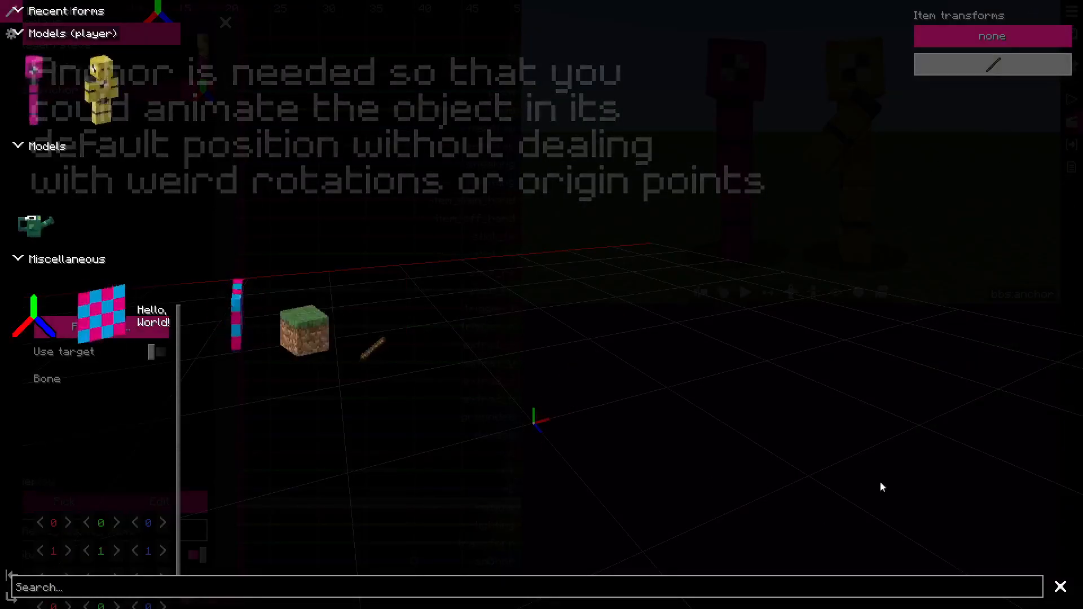
{"action": "key", "text": "Escape"}
Search the item list for "sword" and set the item form's stack to minecraft:diamond_sword.
{"action": "left_click", "coordinate": [961, 72]}
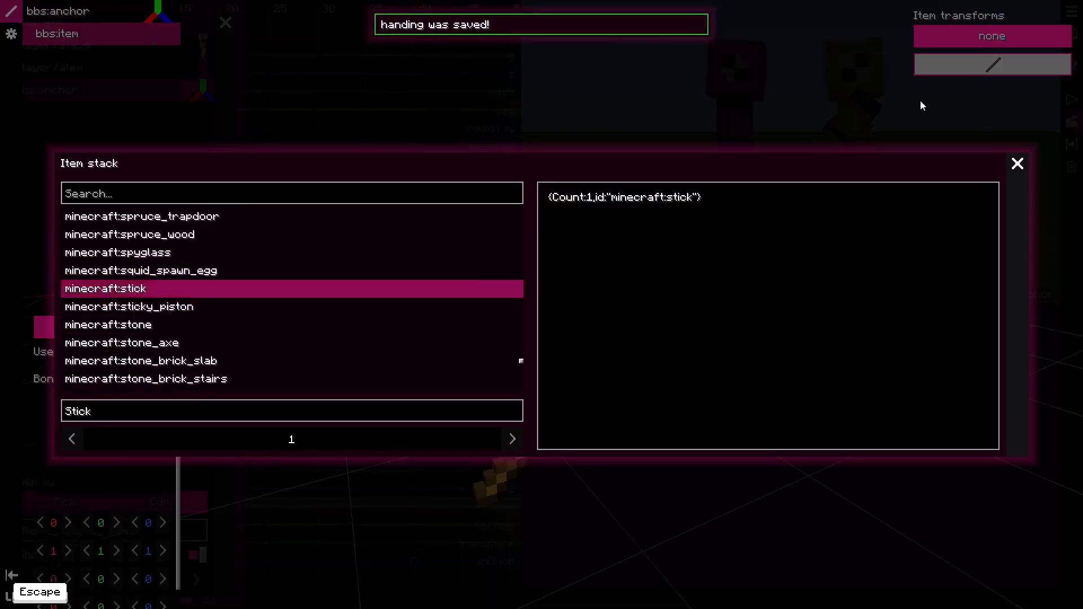
{"action": "left_click", "coordinate": [243, 195]}
{"action": "type", "text": "sword"}
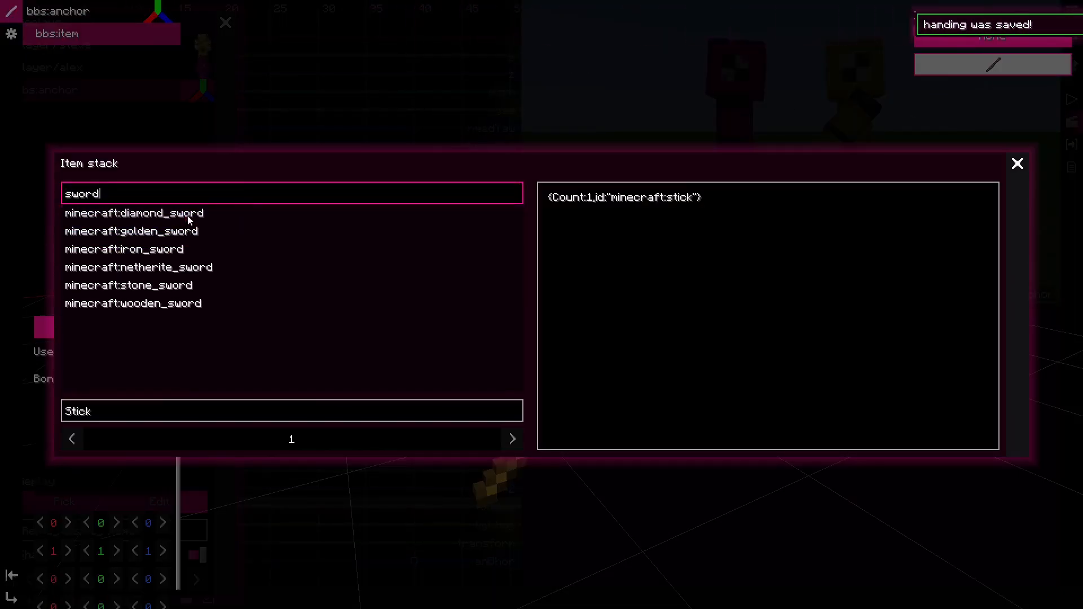
{"action": "left_click", "coordinate": [189, 218]}
{"action": "key", "text": "Escape"}
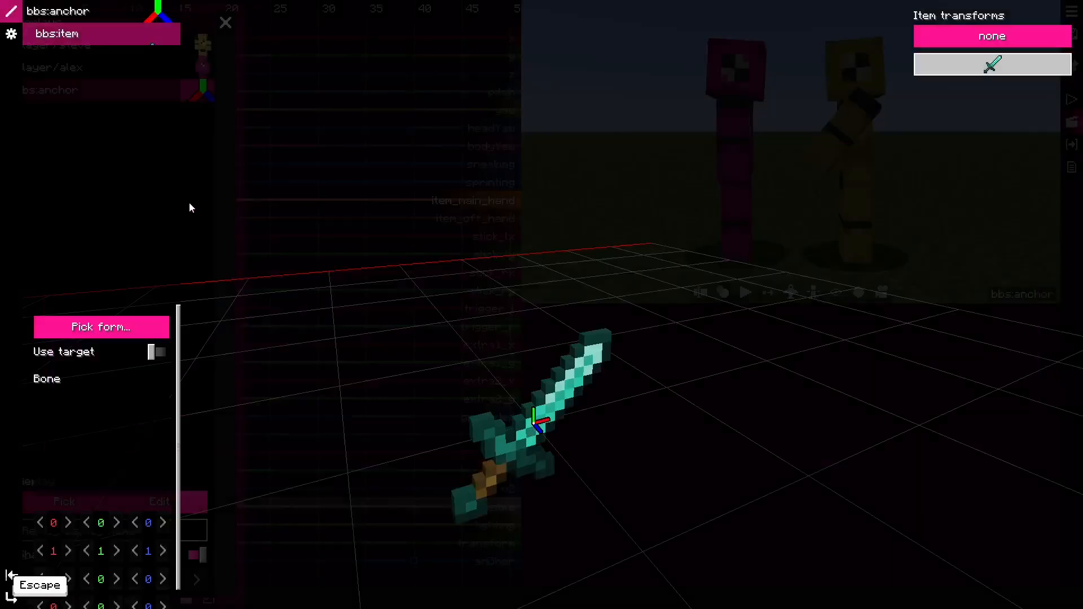
Set the sword item form's Z rotation to 45 in its general transform settings.
{"action": "left_click", "coordinate": [11, 39]}
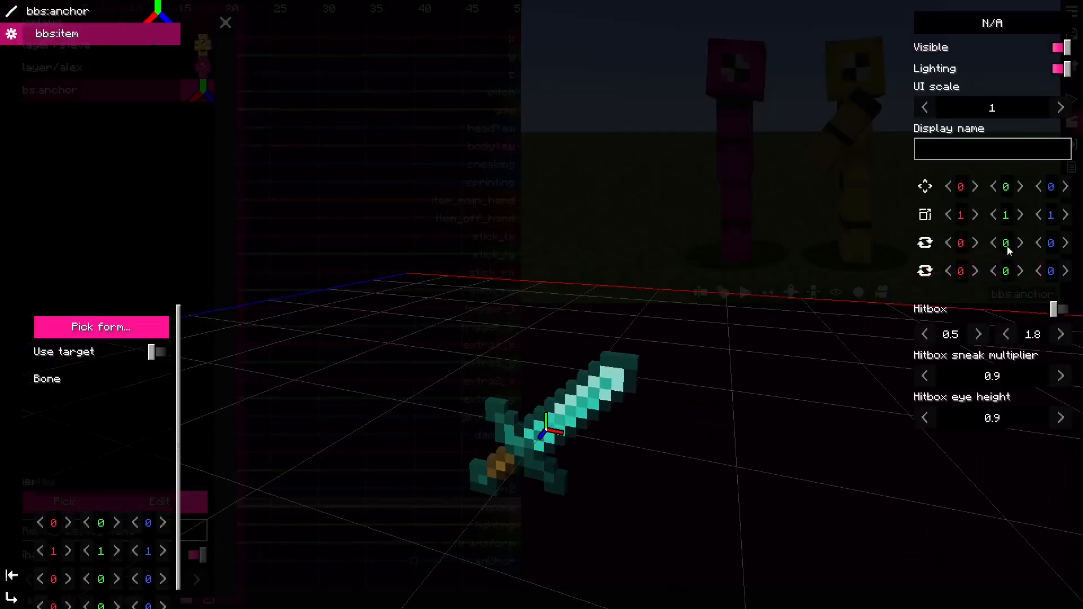
{"action": "mouse_move", "coordinate": [961, 244]}
{"action": "left_mouse_down"}
{"action": "mouse_move", "coordinate": [943, 239]}
{"action": "mouse_move", "coordinate": [962, 241]}
{"action": "left_mouse_up"}
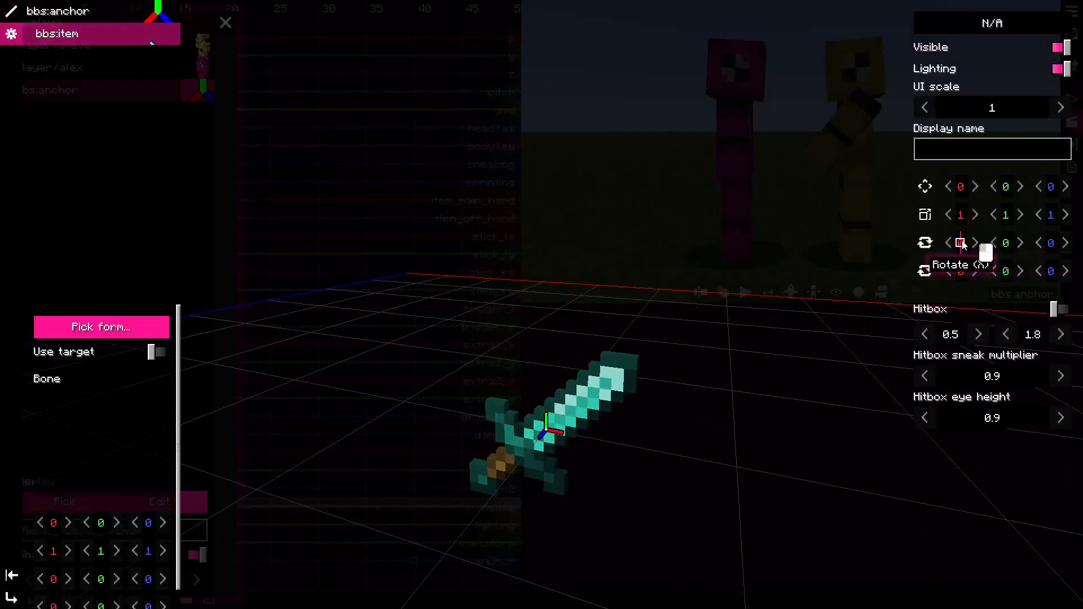
{"action": "mouse_move", "coordinate": [970, 191]}
{"action": "left_mouse_down"}
{"action": "mouse_move", "coordinate": [954, 191]}
{"action": "mouse_move", "coordinate": [971, 192]}
{"action": "left_mouse_up"}
{"action": "left_click_drag", "start_coordinate": [969, 239], "coordinate": [951, 248]}
{"action": "left_click_drag", "start_coordinate": [1052, 249], "coordinate": [1062, 248]}
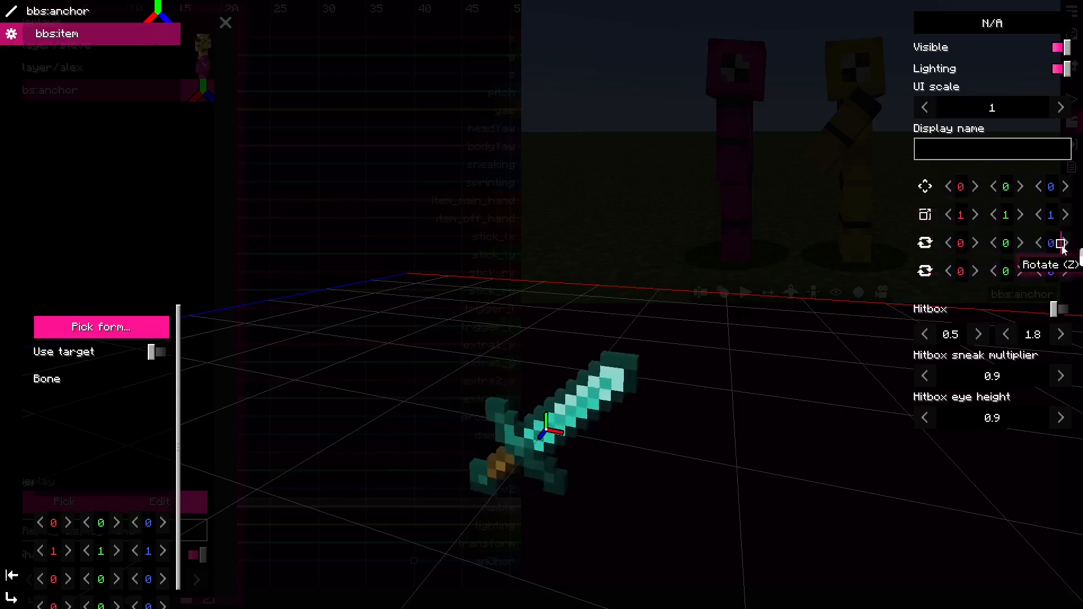
{"action": "type", "text": "45"}
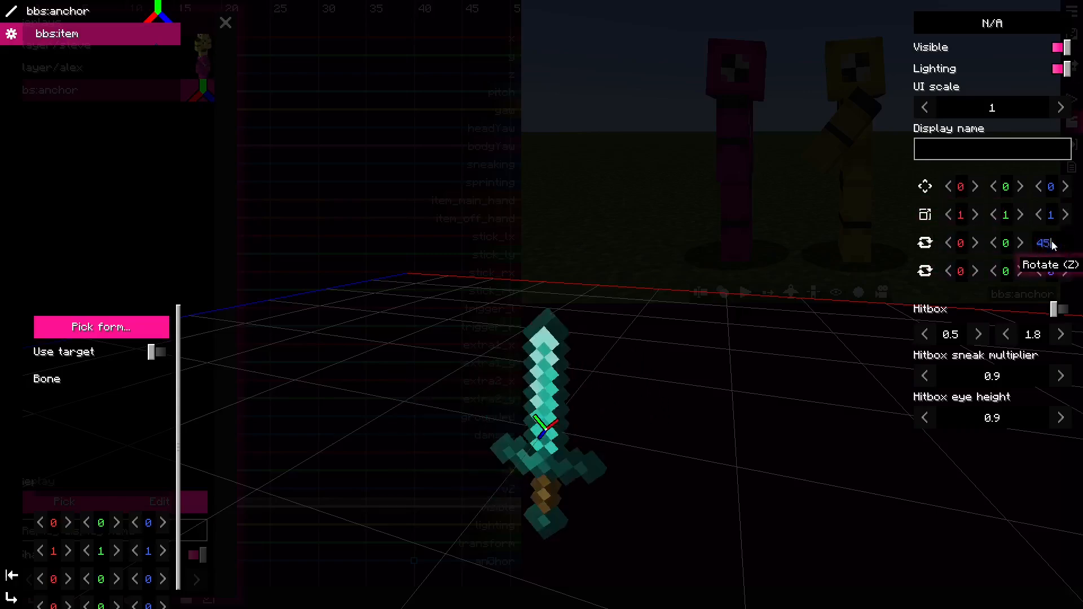
Raise the sword item form to about 0.399 on Y and close the form editor.
{"action": "left_click_drag", "start_coordinate": [1006, 186], "coordinate": [1068, 174]}
{"action": "left_click_drag", "start_coordinate": [564, 409], "coordinate": [648, 382]}
{"action": "scroll", "coordinate": [648, 383], "scroll_direction": "up", "scroll_amount": 8}
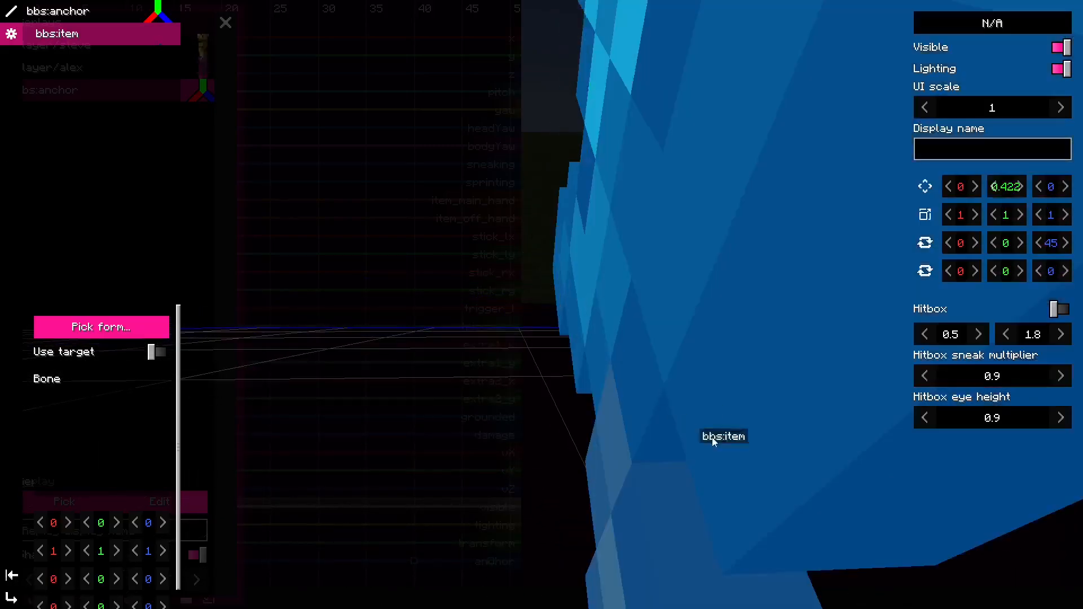
{"action": "left_click_drag", "start_coordinate": [786, 466], "coordinate": [750, 401]}
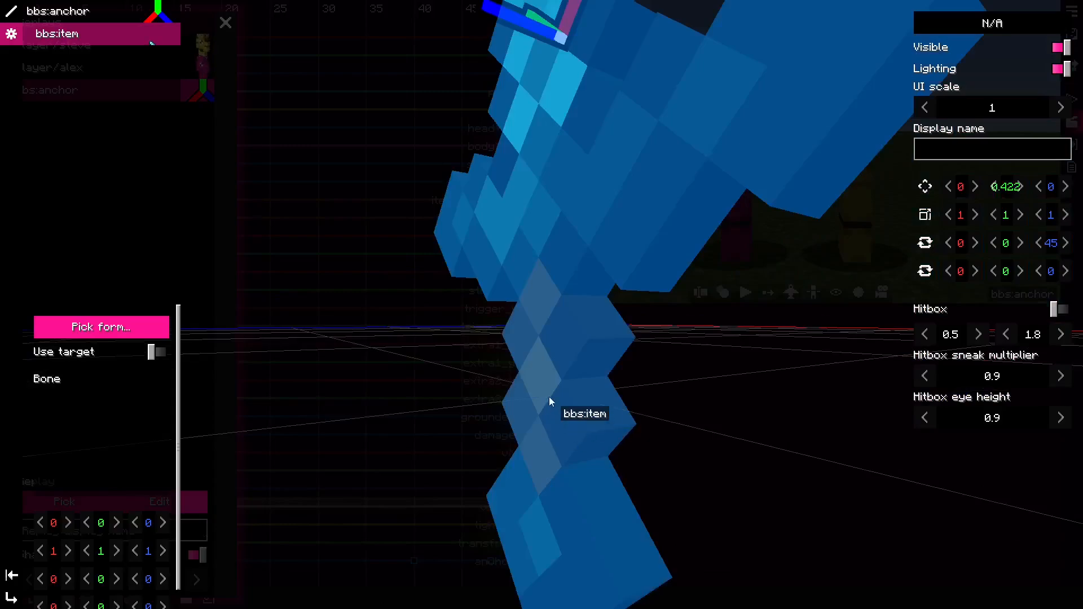
{"action": "left_click_drag", "start_coordinate": [1002, 194], "coordinate": [996, 194], "text": "alt"}
{"action": "scroll", "coordinate": [835, 389], "scroll_direction": "down", "scroll_amount": 10}
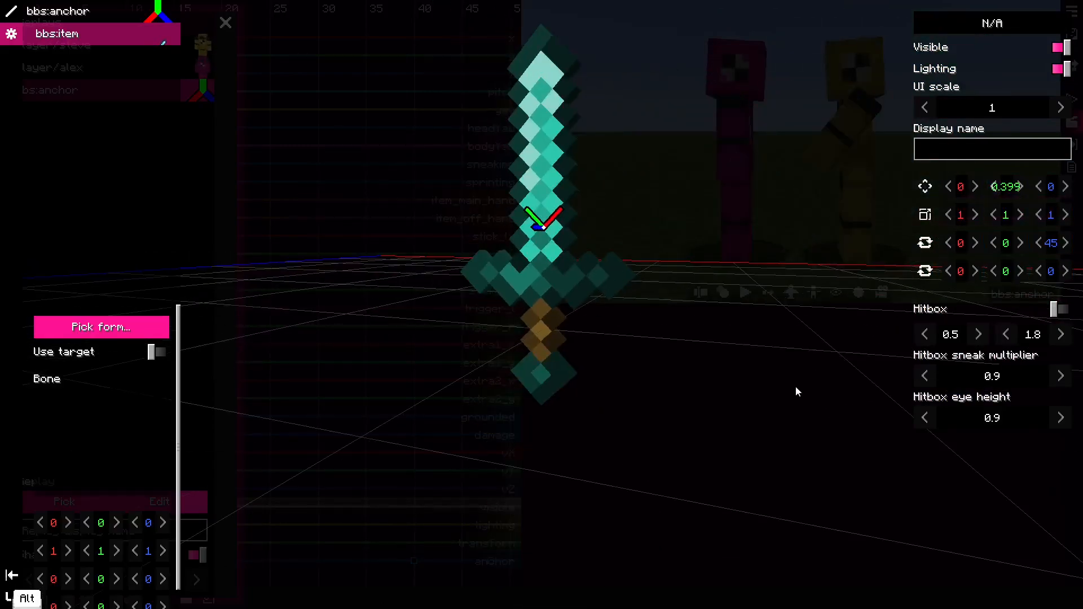
{"action": "key", "text": "Escape"}
{"action": "key", "text": "Escape"}
{"action": "key", "text": "Escape"}
Play back the film and scrub to tick 40 to check the sword during the handover.
{"action": "left_click_drag", "start_coordinate": [141, 397], "coordinate": [29, 397]}
{"action": "key", "text": "space"}
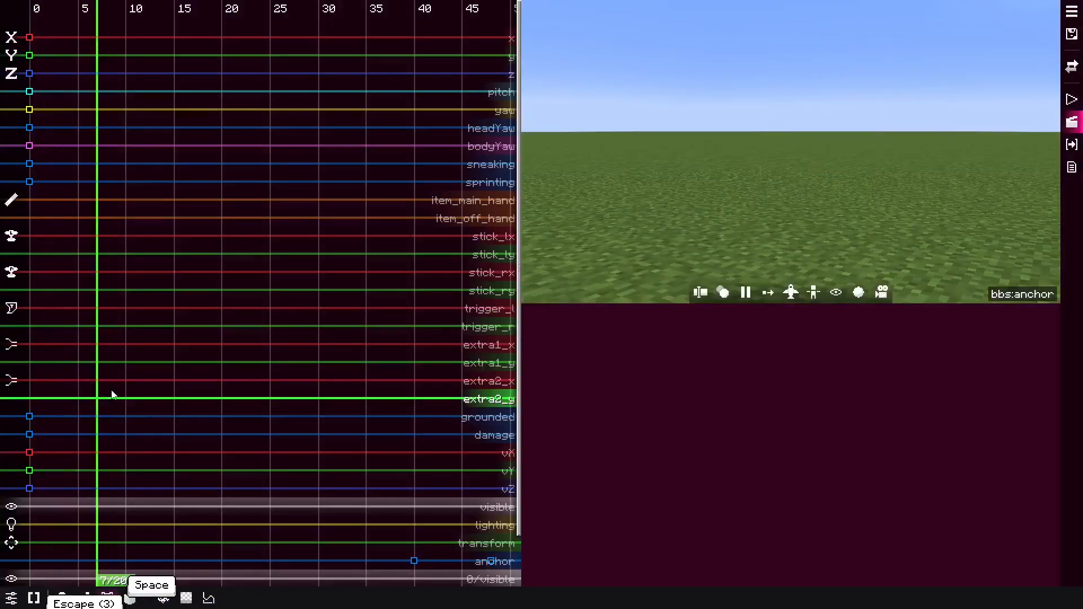
{"action": "middle_click_drag", "start_coordinate": [346, 293], "coordinate": [273, 318]}
{"action": "scroll", "coordinate": [273, 264], "scroll_direction": "down", "scroll_amount": 5}
{"action": "key", "text": "space"}
{"action": "left_click_drag", "start_coordinate": [272, 317], "coordinate": [322, 373]}
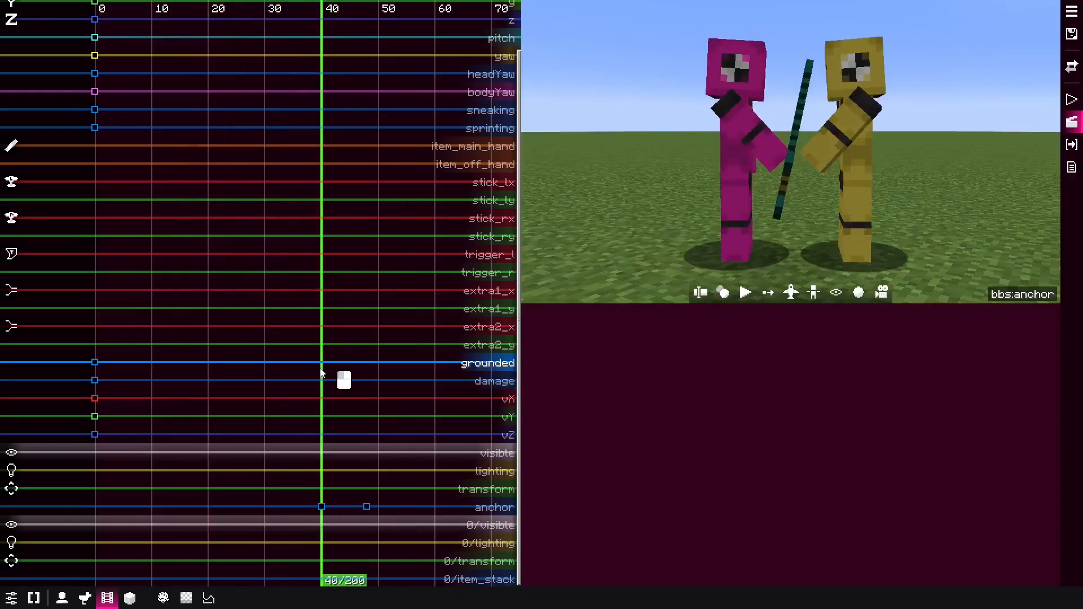
Select right_arm_item in player/alex's pose keyframe at tick 25 and reset its transformation.
{"action": "left_click", "coordinate": [738, 195]}
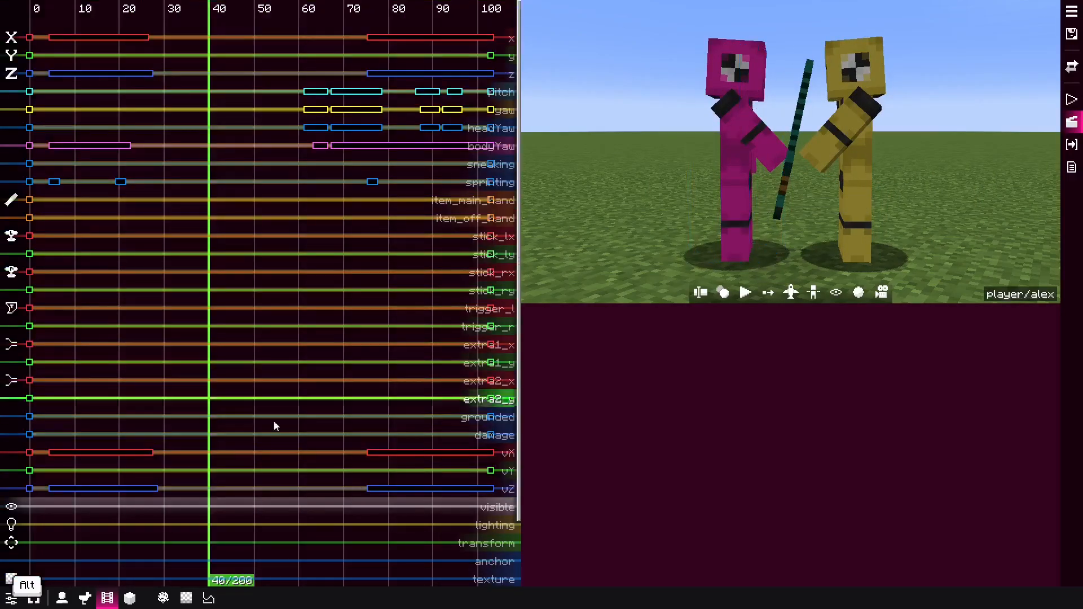
{"action": "middle_click_drag", "start_coordinate": [272, 425], "coordinate": [143, 117]}
{"action": "scroll", "coordinate": [191, 530], "scroll_direction": "up", "scroll_amount": 6}
{"action": "middle_click_drag", "start_coordinate": [172, 542], "coordinate": [291, 525]}
{"action": "left_click_drag", "start_coordinate": [271, 496], "coordinate": [78, 471]}
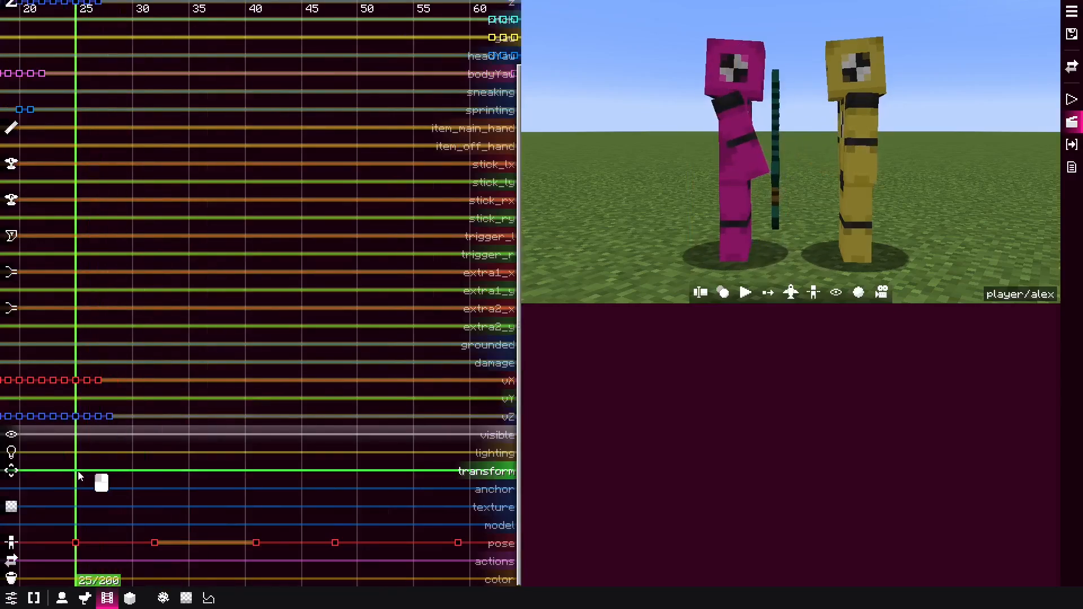
{"action": "left_click", "coordinate": [75, 542]}
{"action": "scroll", "coordinate": [867, 402], "scroll_direction": "down", "scroll_amount": 2}
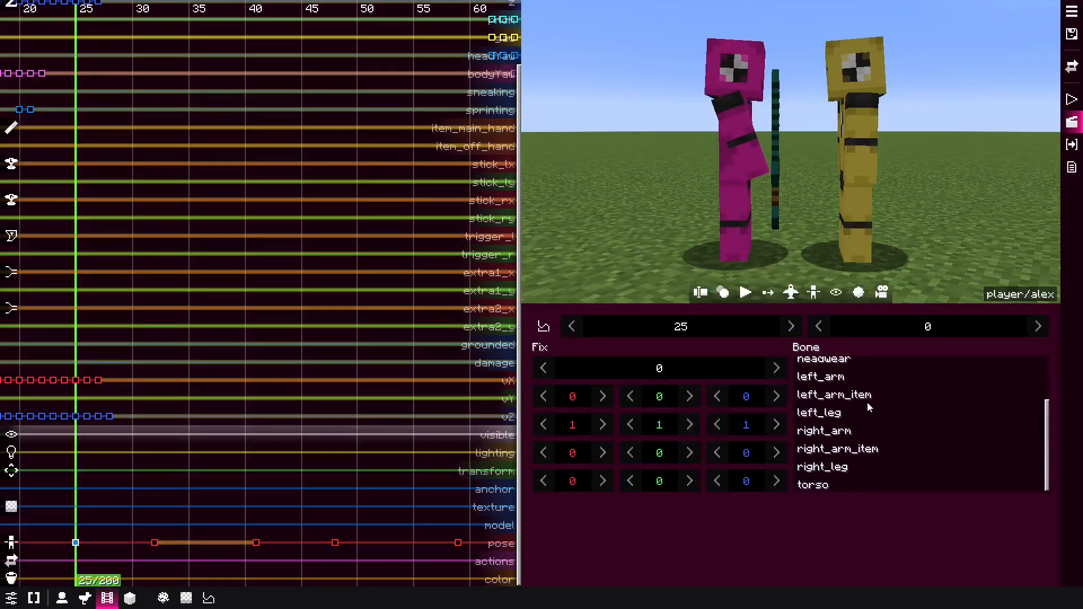
{"action": "left_click", "coordinate": [866, 401]}
{"action": "left_click", "coordinate": [827, 447]}
{"action": "right_click", "coordinate": [631, 449]}
{"action": "left_click", "coordinate": [704, 570]}
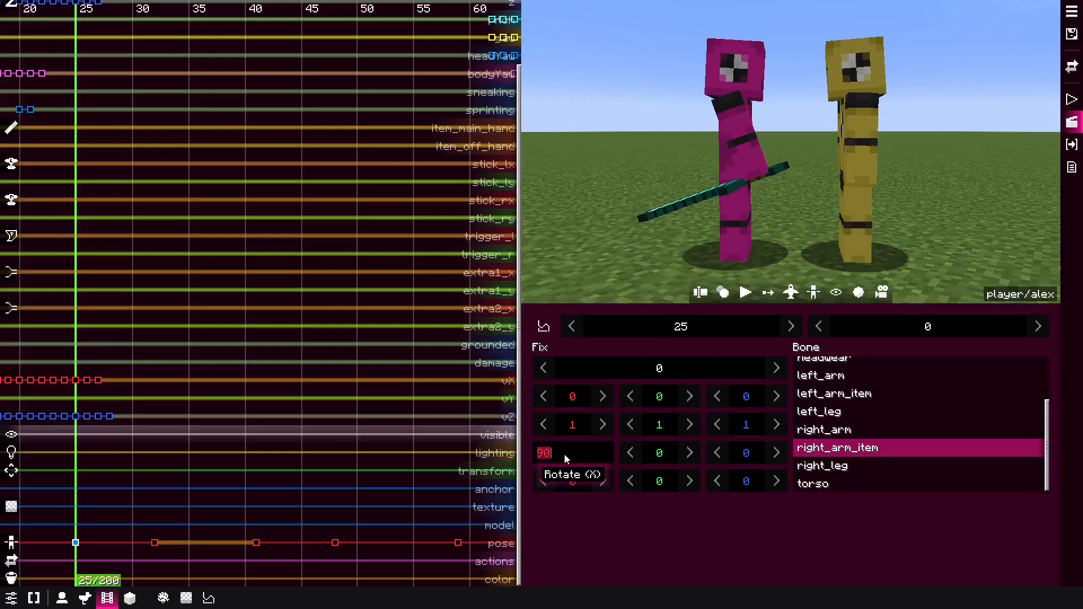
Set right_arm_item's X rotation to -90, second Y rotation to 90, Y translation to about 2.297 and uniform scale to 0.8, and save the film.
{"action": "left_click", "coordinate": [661, 467]}
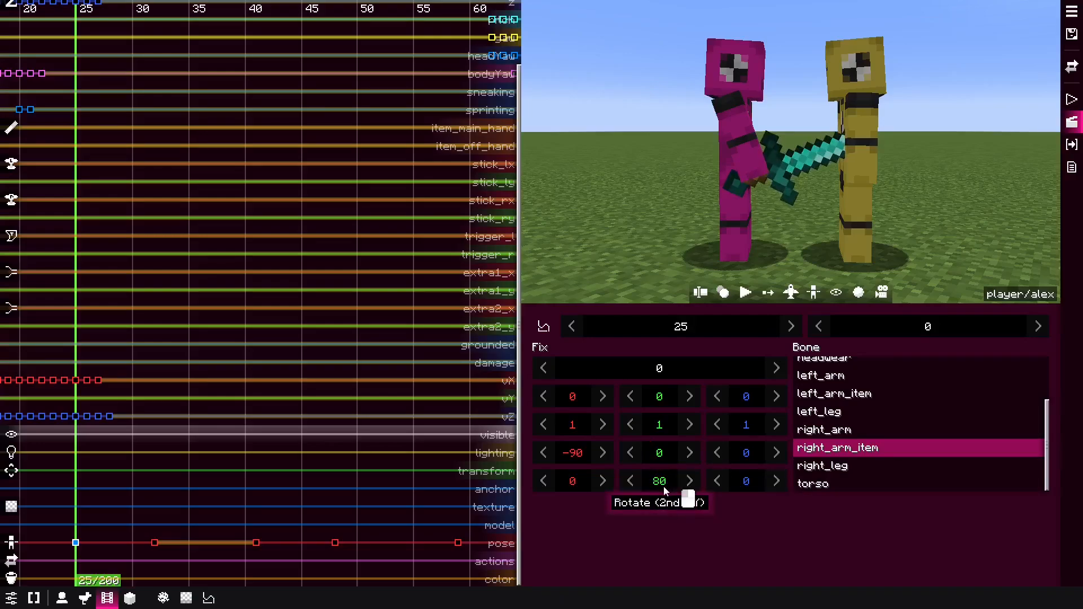
{"action": "type", "text": "90"}
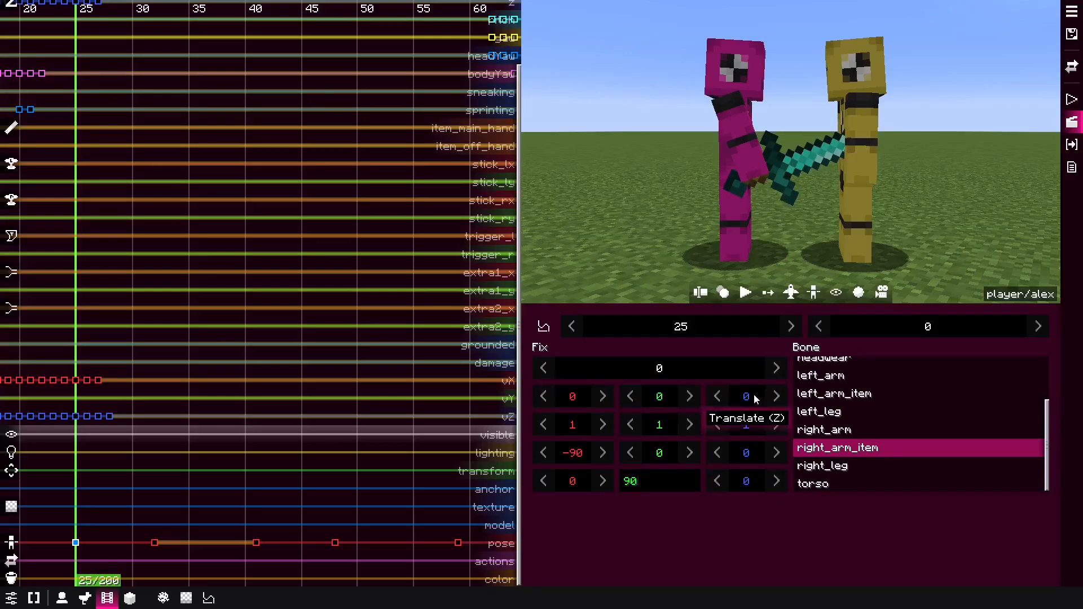
{"action": "left_click_drag", "start_coordinate": [754, 394], "coordinate": [731, 393]}
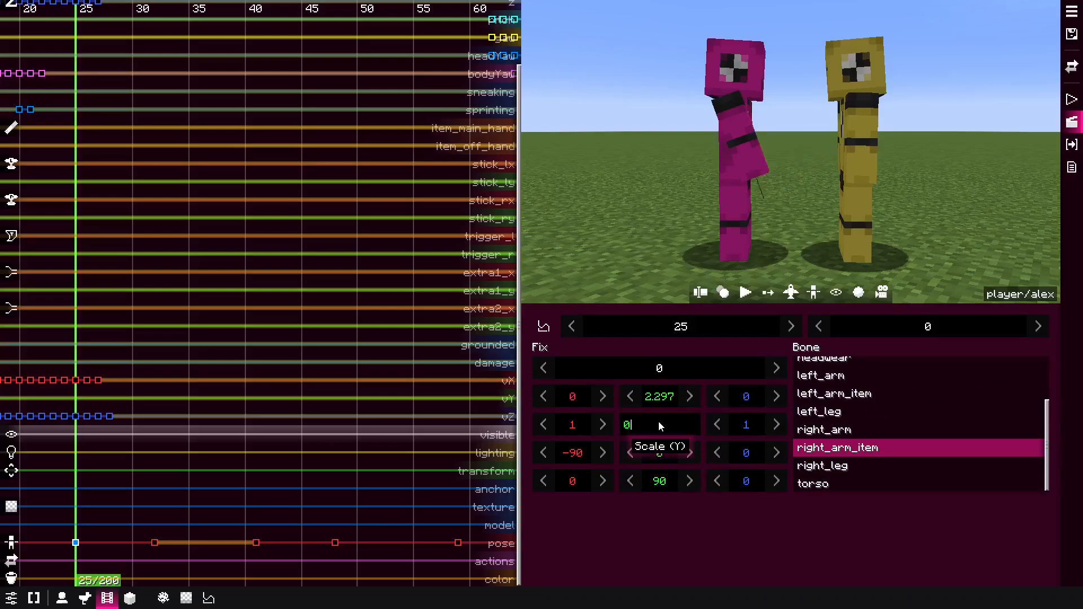
{"action": "left_click", "coordinate": [658, 421]}
{"action": "type", "text": "0.8"}
{"action": "key", "text": "space"}
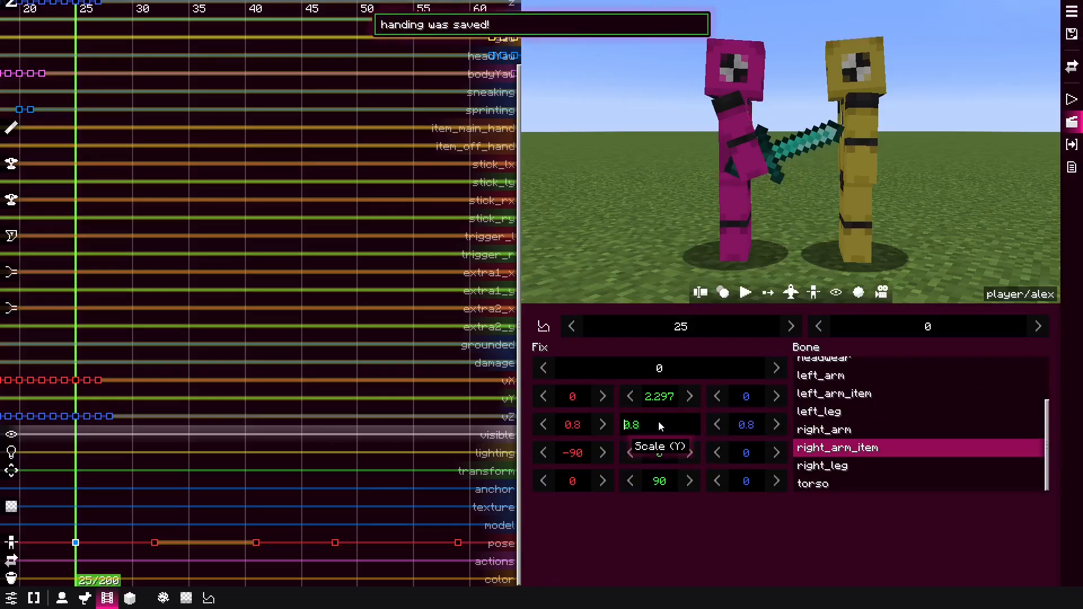
Copy right_arm_item's transformation from tick 25 and paste it onto the same bone in player/alex's pose keyframe at tick 32.
{"action": "middle_click_drag", "start_coordinate": [148, 450], "coordinate": [128, 517]}
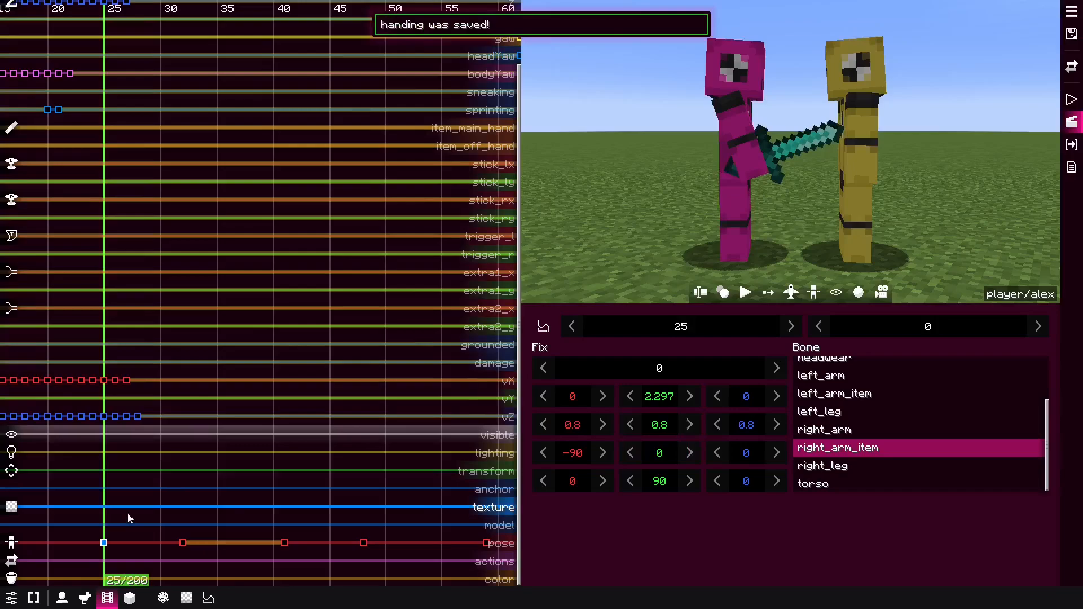
{"action": "right_click", "coordinate": [666, 406]}
{"action": "left_click", "coordinate": [682, 407]}
{"action": "left_click", "coordinate": [184, 493]}
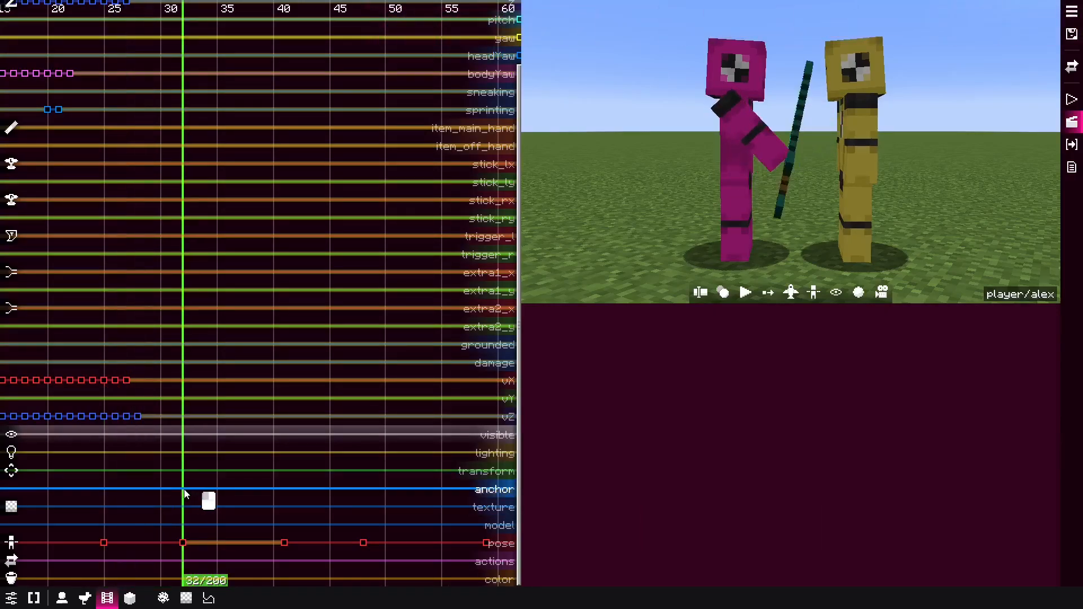
{"action": "left_click", "coordinate": [744, 126]}
{"action": "left_click", "coordinate": [833, 450]}
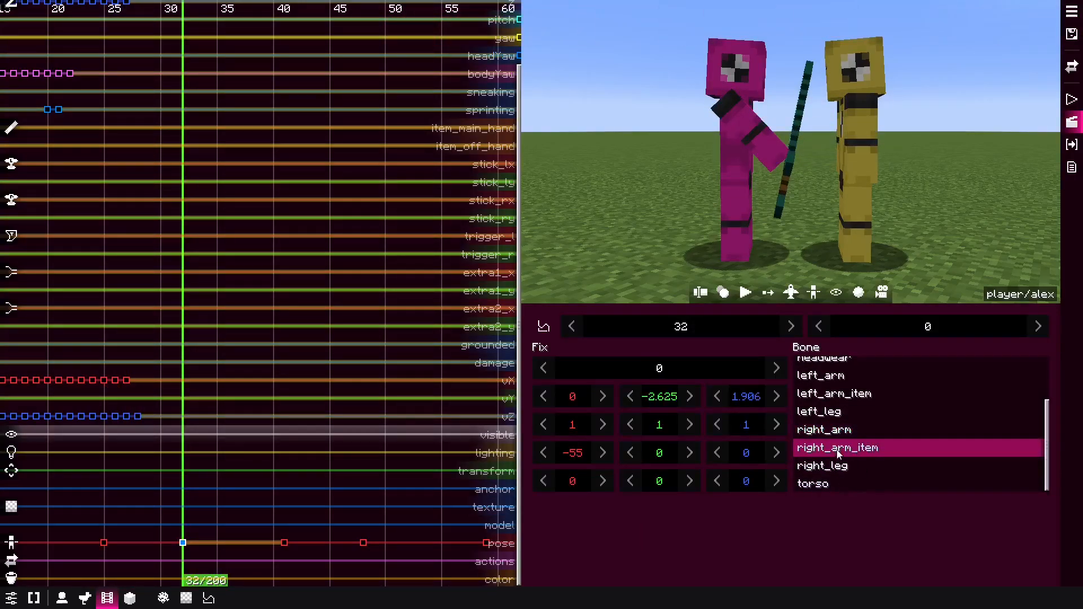
{"action": "right_click", "coordinate": [709, 420]}
{"action": "left_click", "coordinate": [793, 459]}
Paste the copied transformation onto right_arm_item in player/alex's pose keyframes at ticks 41 and 48.
{"action": "left_click_drag", "start_coordinate": [328, 456], "coordinate": [372, 495]}
{"action": "left_click", "coordinate": [746, 128]}
{"action": "left_click", "coordinate": [869, 450]}
{"action": "right_click", "coordinate": [664, 417]}
{"action": "left_click", "coordinate": [711, 452]}
{"action": "left_click", "coordinate": [750, 131]}
{"action": "left_click", "coordinate": [835, 448]}
{"action": "right_click", "coordinate": [676, 429]}
{"action": "left_click", "coordinate": [719, 462]}
Switch to player/steve and paste the copied transformation onto left_arm_item in the pose keyframe at tick 35.
{"action": "left_click", "coordinate": [875, 204]}
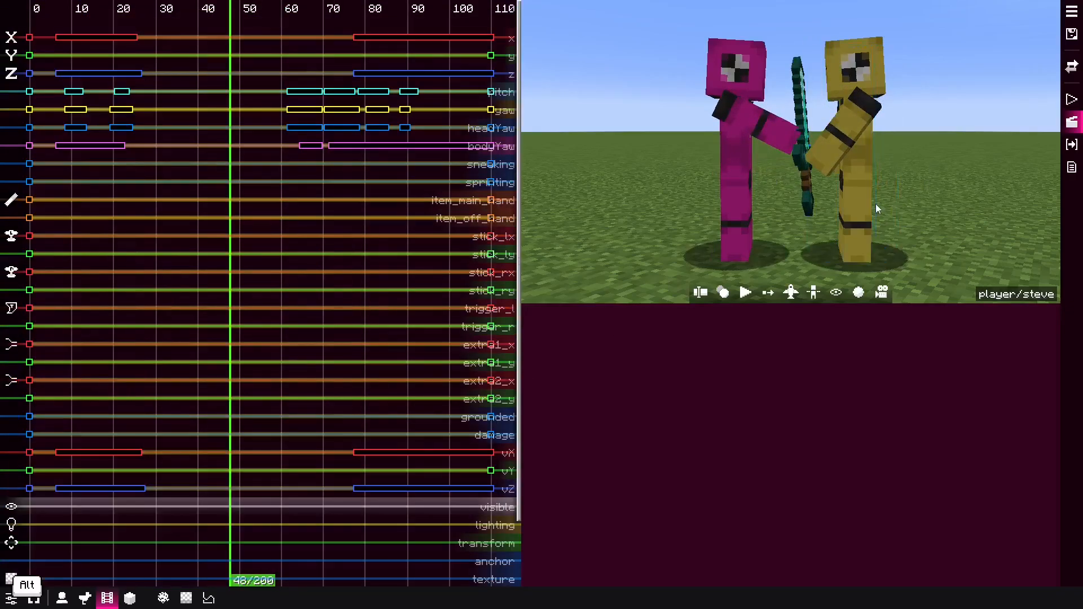
{"action": "left_click", "coordinate": [847, 147]}
{"action": "scroll", "coordinate": [180, 389], "scroll_direction": "up", "scroll_amount": 5}
{"action": "left_click_drag", "start_coordinate": [243, 523], "coordinate": [214, 529]}
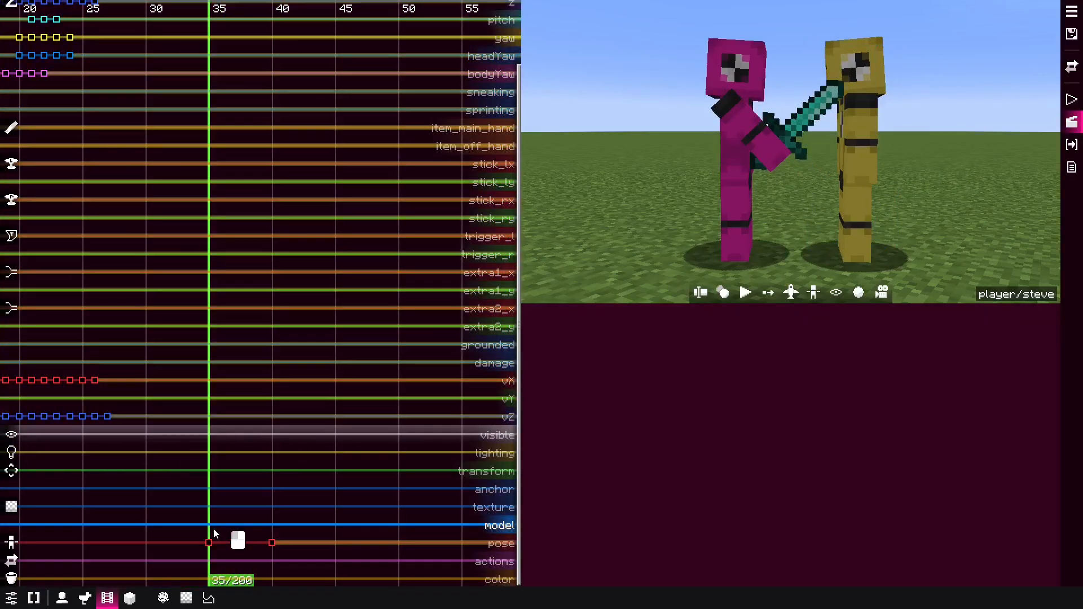
{"action": "left_click", "coordinate": [874, 147]}
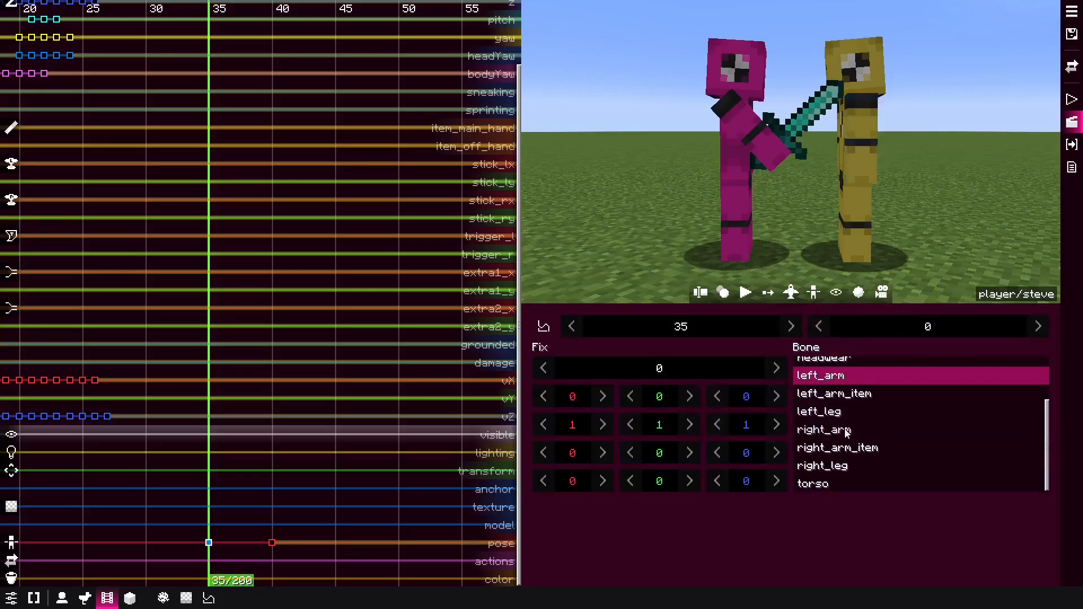
{"action": "left_click", "coordinate": [834, 393]}
{"action": "right_click", "coordinate": [677, 415]}
{"action": "left_click", "coordinate": [726, 465]}
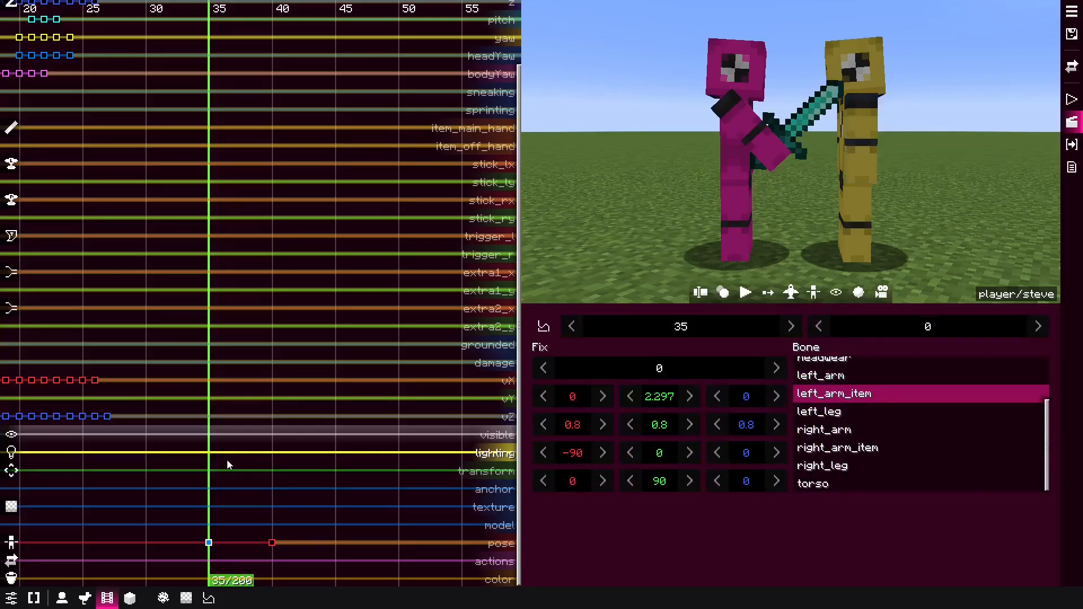
Paste the copied transformation onto left_arm_item in player/steve's pose keyframe at tick 61.
{"action": "left_click_drag", "start_coordinate": [228, 464], "coordinate": [394, 474]}
{"action": "middle_click_drag", "start_coordinate": [394, 474], "coordinate": [175, 395]}
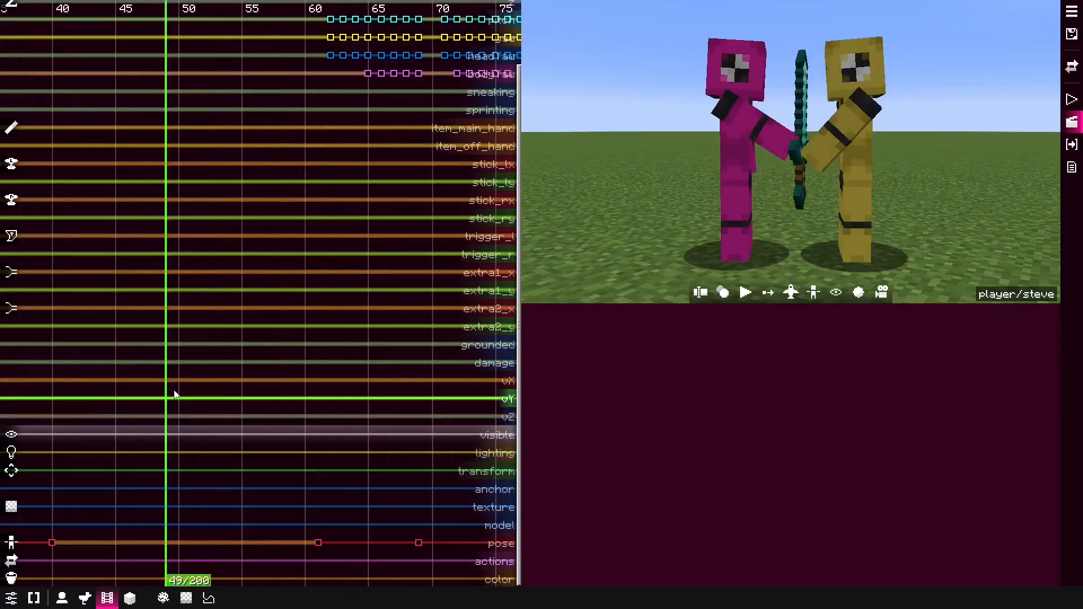
{"action": "left_click_drag", "start_coordinate": [174, 395], "coordinate": [318, 417]}
{"action": "left_click", "coordinate": [835, 157]}
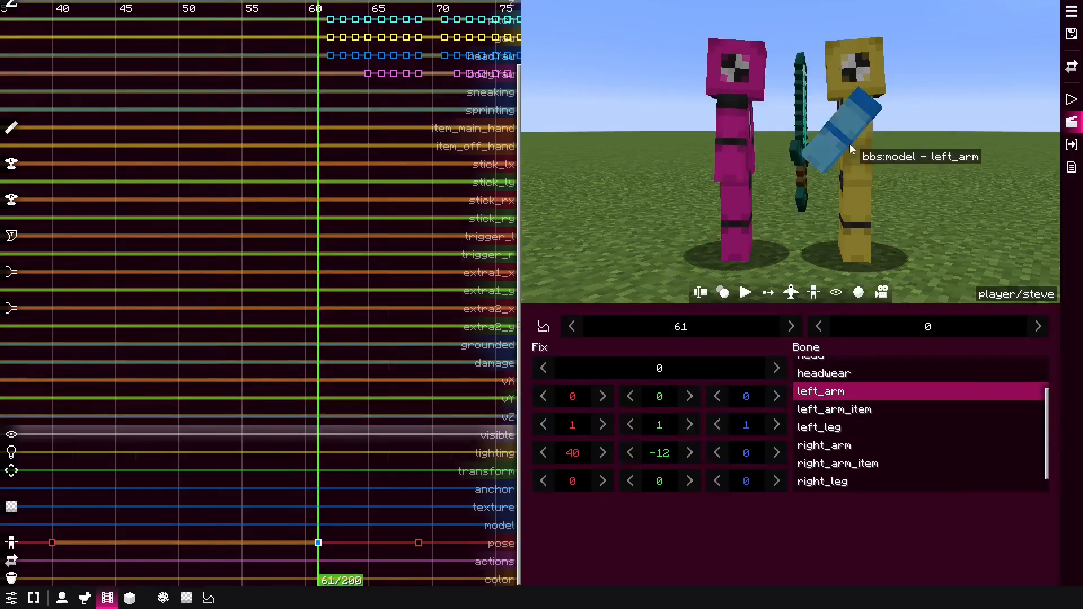
{"action": "left_click", "coordinate": [833, 394]}
{"action": "right_click", "coordinate": [672, 449]}
{"action": "left_click", "coordinate": [723, 484]}
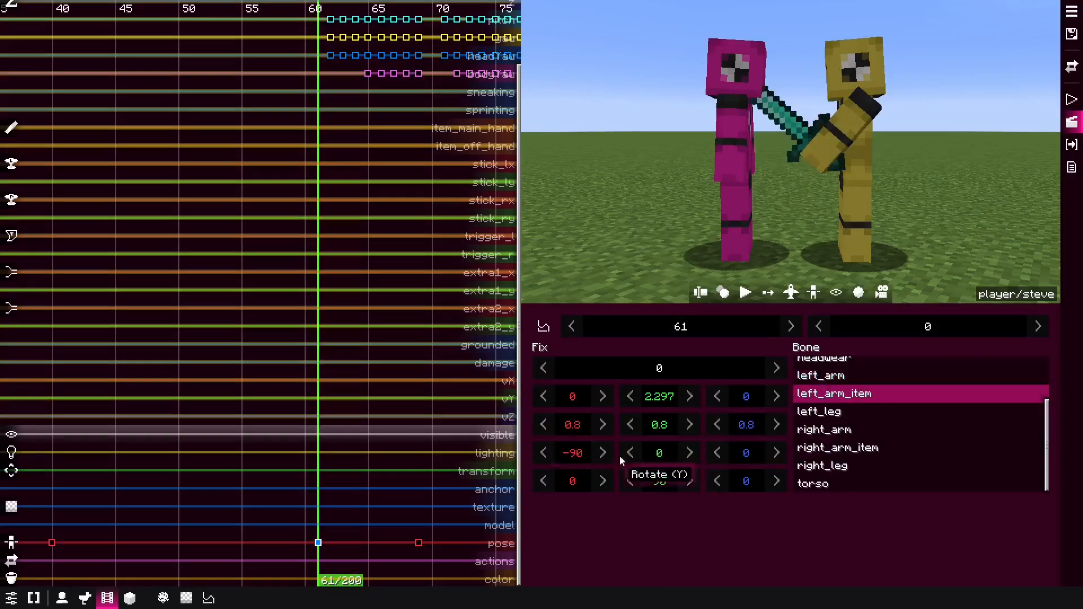
Set left_arm_item's second Y rotation to -90 in the tick 61 pose keyframe and copy its transformation.
{"action": "mouse_move", "coordinate": [318, 436]}
{"action": "left_mouse_down"}
{"action": "mouse_move", "coordinate": [80, 433]}
{"action": "mouse_move", "coordinate": [314, 436]}
{"action": "left_mouse_up"}
{"action": "left_click", "coordinate": [317, 542]}
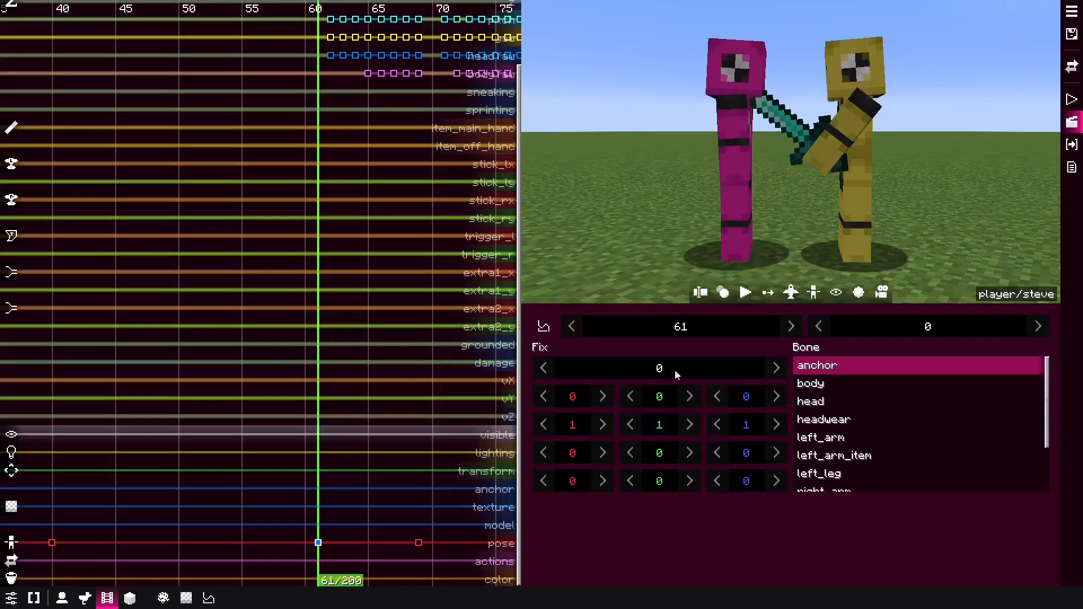
{"action": "left_click", "coordinate": [843, 456]}
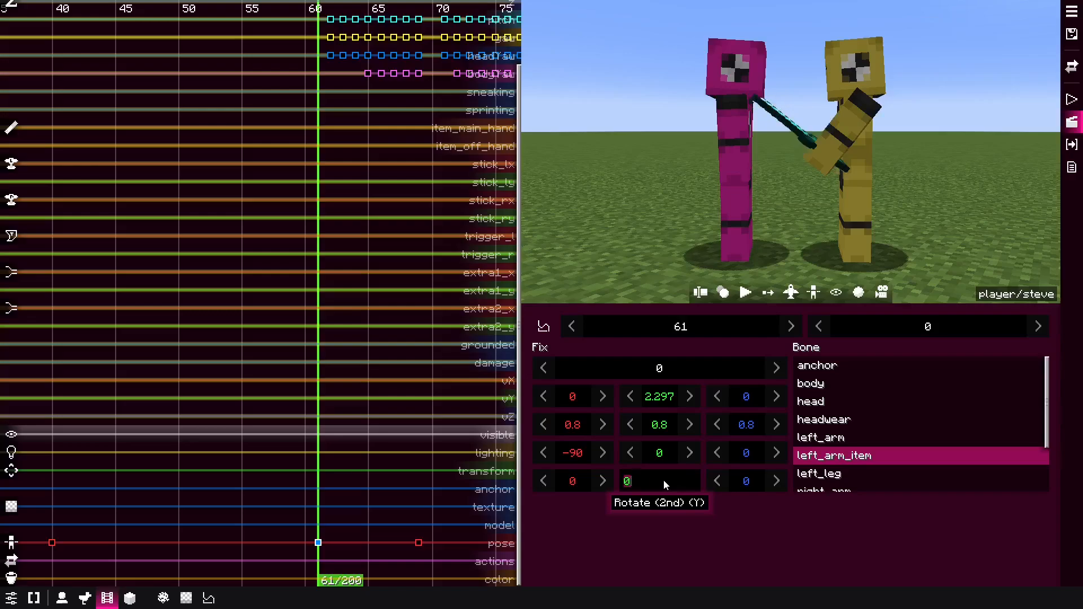
{"action": "left_click_drag", "start_coordinate": [317, 456], "coordinate": [316, 488]}
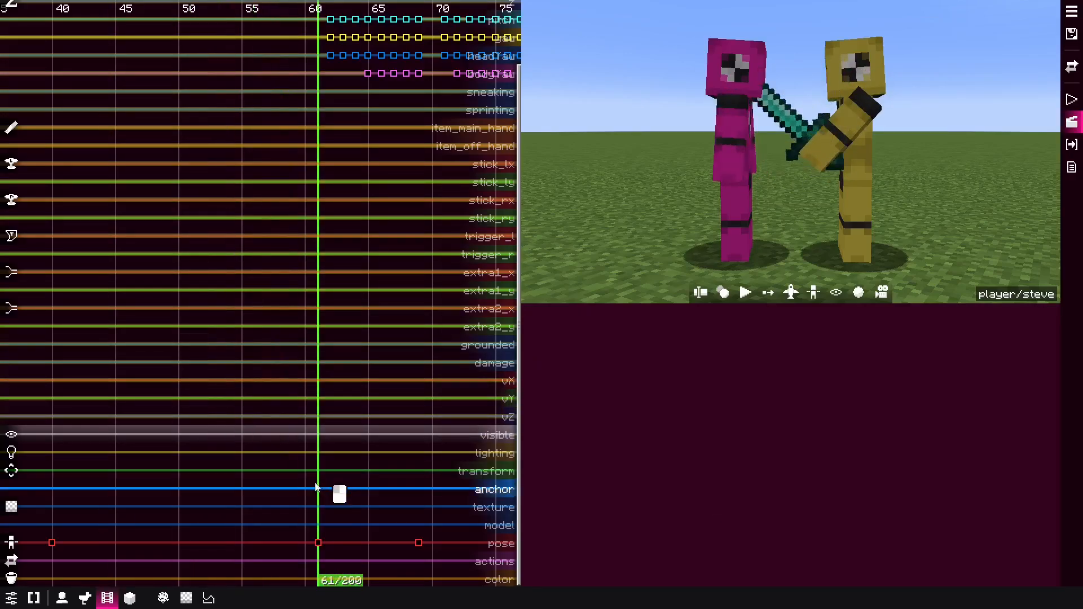
{"action": "left_click", "coordinate": [318, 543]}
{"action": "left_click", "coordinate": [854, 460]}
{"action": "right_click", "coordinate": [661, 430]}
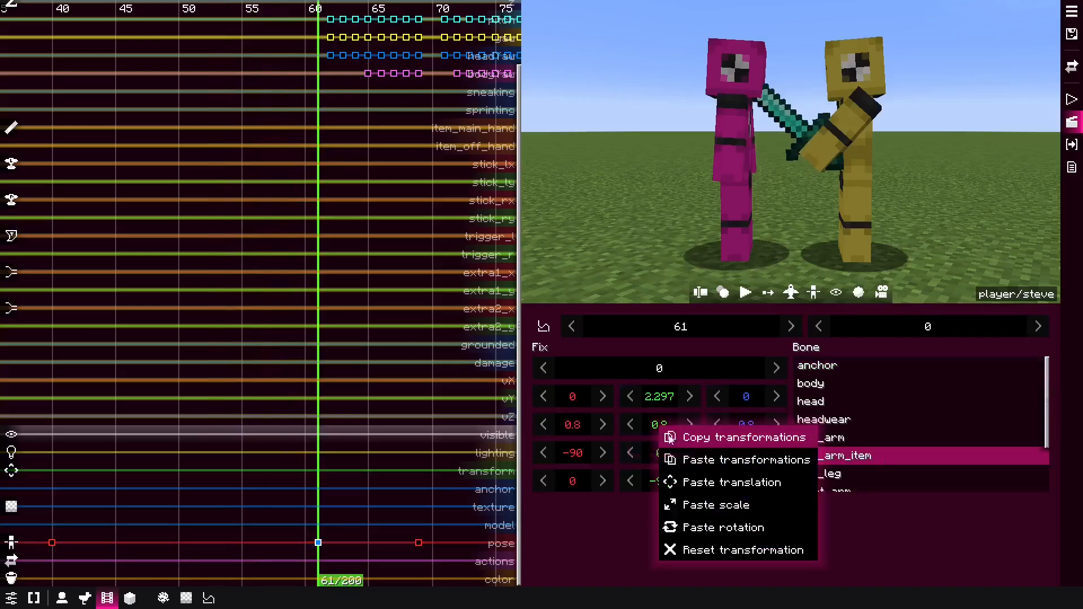
{"action": "left_click", "coordinate": [699, 446]}
Paste the flipped left_arm_item transformation into player/steve's pose keyframes at ticks 40 and 35.
{"action": "middle_click_drag", "start_coordinate": [135, 479], "coordinate": [289, 484]}
{"action": "left_click", "coordinate": [205, 490]}
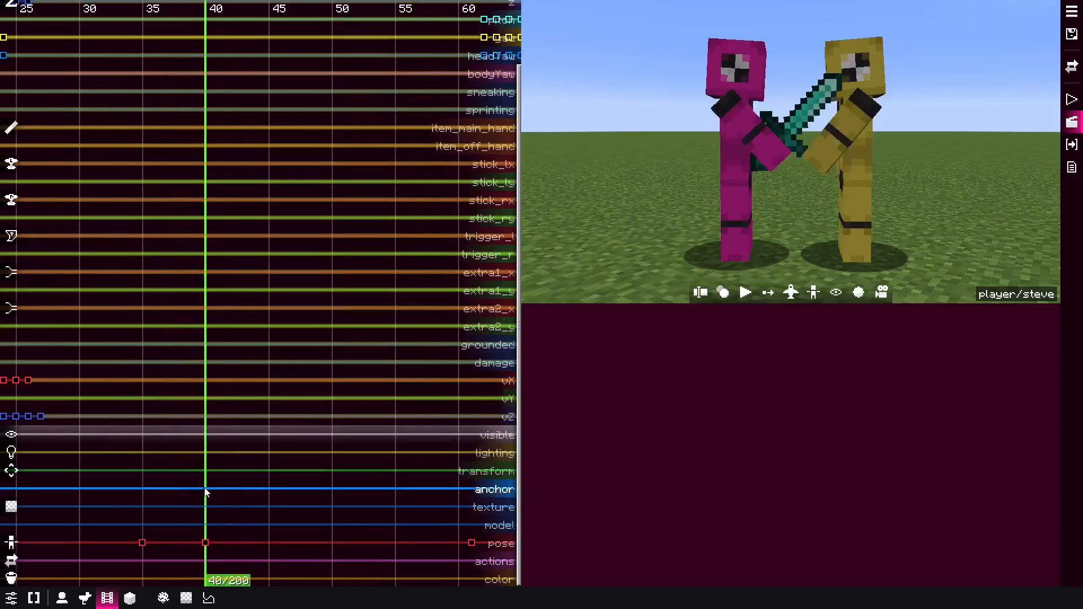
{"action": "left_click", "coordinate": [206, 542]}
{"action": "right_click", "coordinate": [605, 458]}
{"action": "left_click", "coordinate": [631, 490]}
{"action": "left_click", "coordinate": [143, 525]}
{"action": "left_click", "coordinate": [142, 542]}
{"action": "left_click", "coordinate": [847, 454]}
{"action": "right_click", "coordinate": [847, 455]}
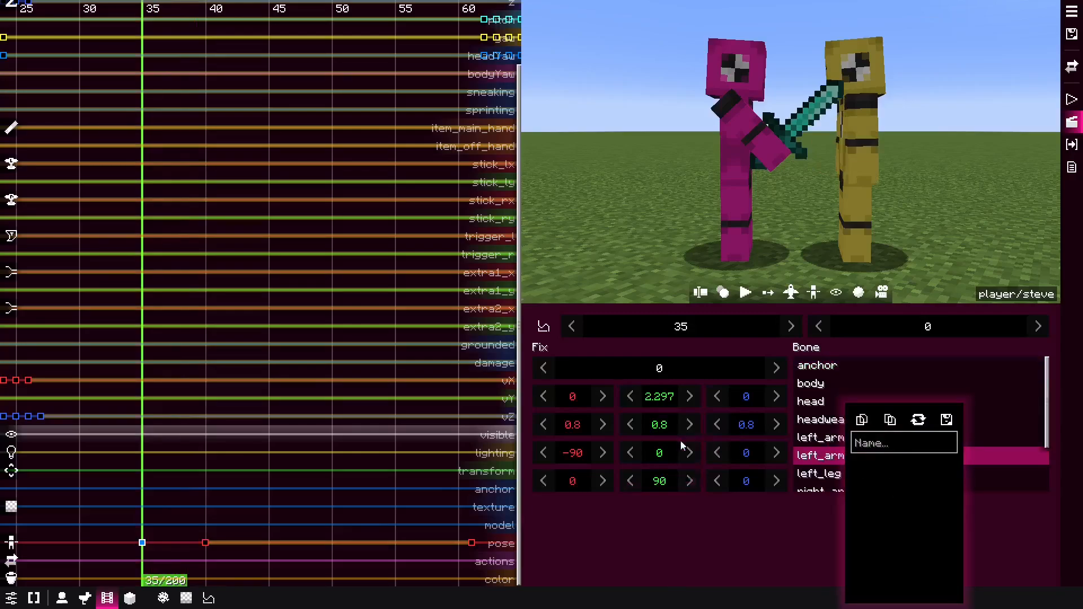
{"action": "right_click", "coordinate": [681, 443]}
{"action": "left_click", "coordinate": [708, 474]}
Save the film, preview the playback and inspect left_arm_item in player/steve's pose keyframe at tick 40.
{"action": "key", "text": "space"}
{"action": "key", "text": "space"}
{"action": "left_click", "coordinate": [171, 513]}
{"action": "left_click_drag", "start_coordinate": [171, 518], "coordinate": [113, 503]}
{"action": "left_click", "coordinate": [109, 543]}
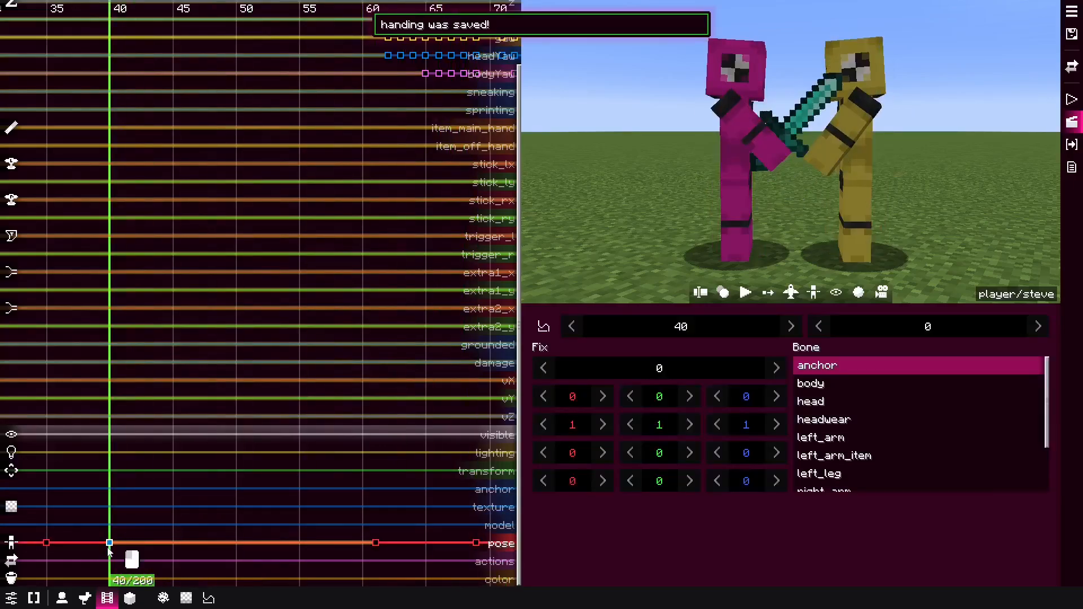
{"action": "left_click", "coordinate": [828, 456]}
Paste the copied transformation onto left_arm_item in player/steve's pose keyframe at tick 69.
{"action": "middle_click_drag", "start_coordinate": [259, 439], "coordinate": [117, 443]}
{"action": "left_click_drag", "start_coordinate": [254, 448], "coordinate": [341, 471]}
{"action": "left_click", "coordinate": [334, 543]}
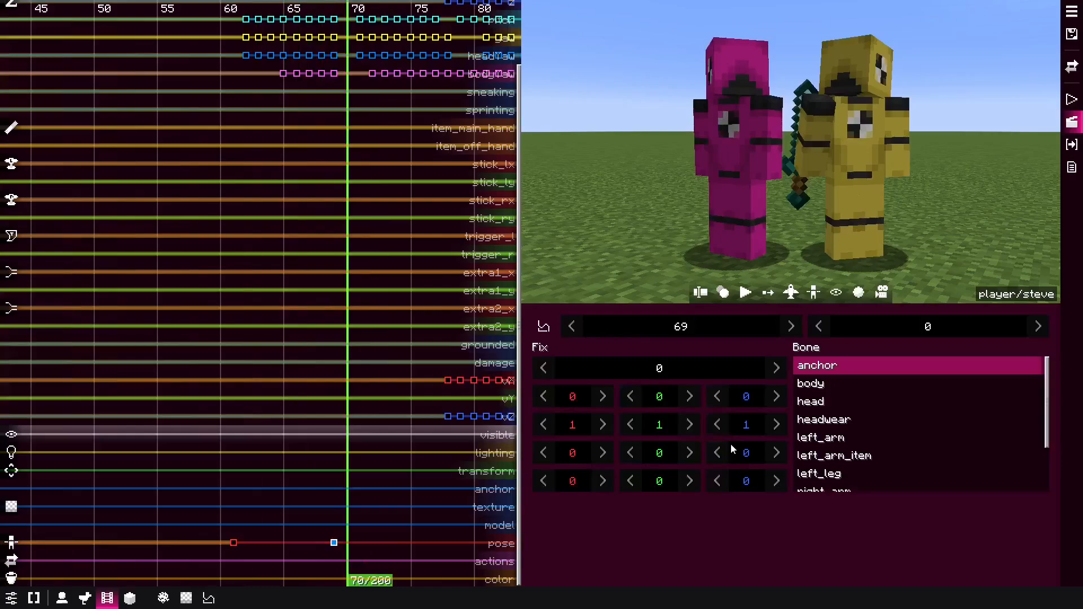
{"action": "left_click", "coordinate": [827, 458]}
{"action": "right_click", "coordinate": [704, 443]}
{"action": "left_click", "coordinate": [752, 475]}
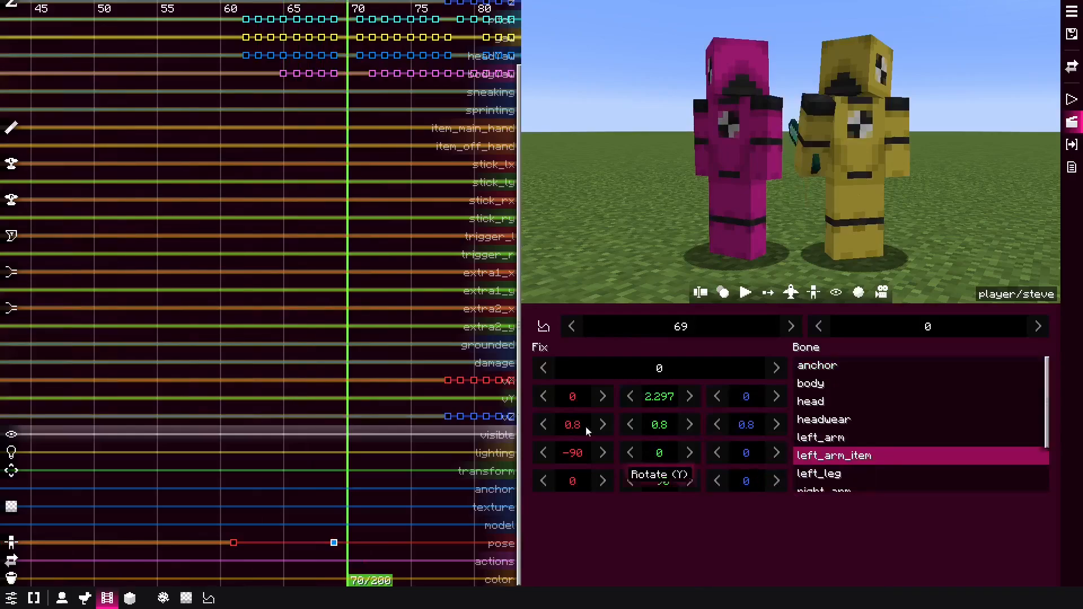
Switch to player/alex near tick 40 and inspect right_arm and right_arm_item in the tick 41 pose keyframe.
{"action": "left_click_drag", "start_coordinate": [248, 411], "coordinate": [172, 429]}
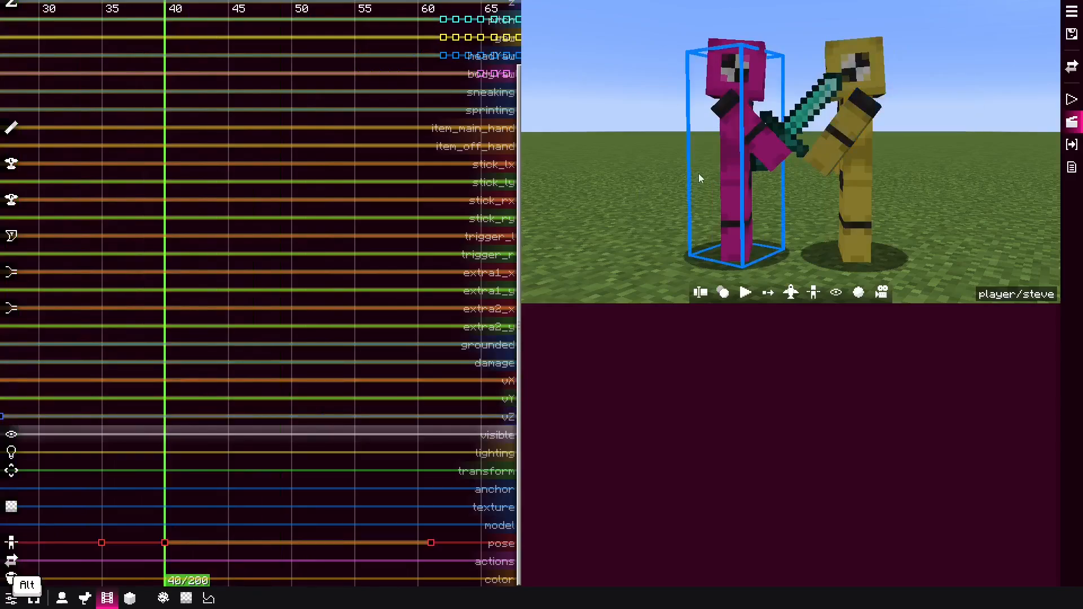
{"action": "left_click", "coordinate": [733, 155], "text": "alt"}
{"action": "left_click", "coordinate": [740, 129], "text": "alt"}
{"action": "scroll", "coordinate": [271, 505], "scroll_direction": "up", "scroll_amount": 5}
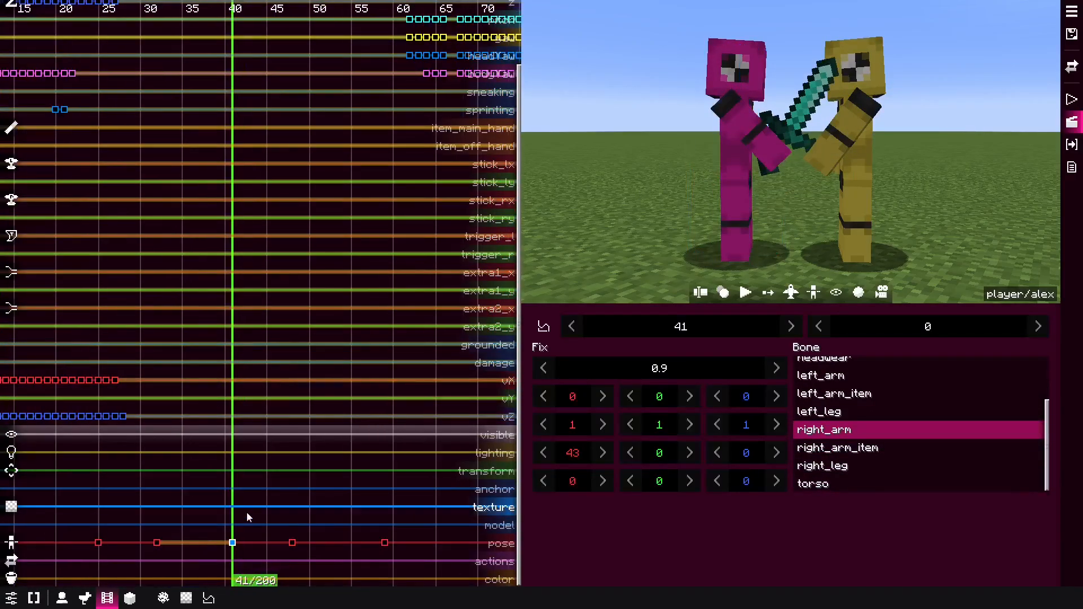
{"action": "mouse_move", "coordinate": [245, 514]}
{"action": "left_mouse_down"}
{"action": "mouse_move", "coordinate": [183, 519]}
{"action": "mouse_move", "coordinate": [274, 525]}
{"action": "mouse_move", "coordinate": [232, 525]}
{"action": "left_mouse_up"}
{"action": "left_click", "coordinate": [733, 148]}
{"action": "left_click", "coordinate": [761, 141]}
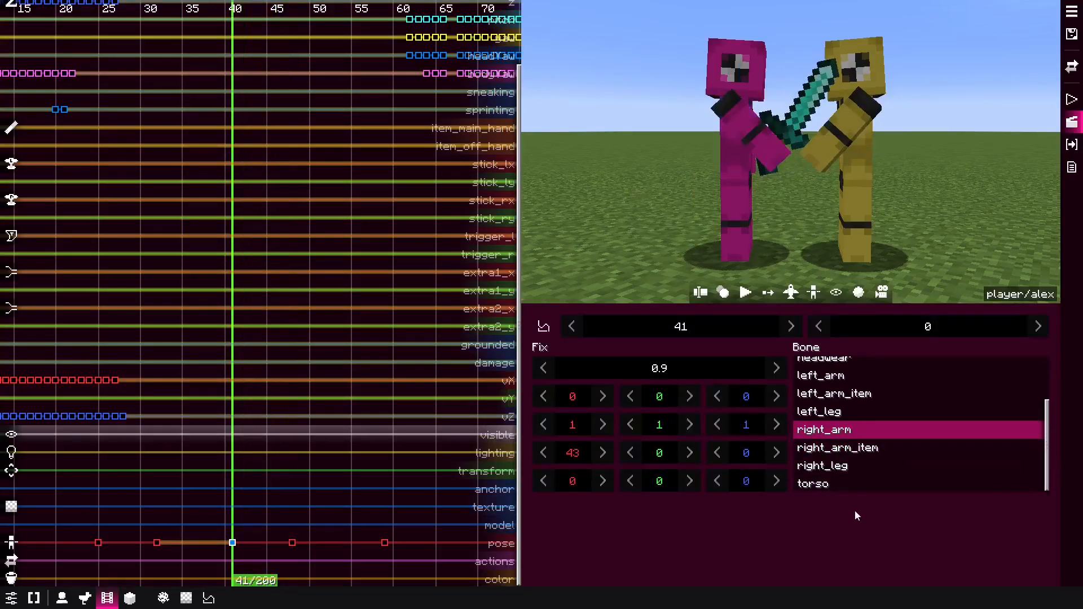
{"action": "left_click", "coordinate": [860, 445]}
Set right_arm's X rotation to 90 in player/alex's pose keyframes at ticks 32 and 41.
{"action": "left_click_drag", "start_coordinate": [251, 449], "coordinate": [157, 477]}
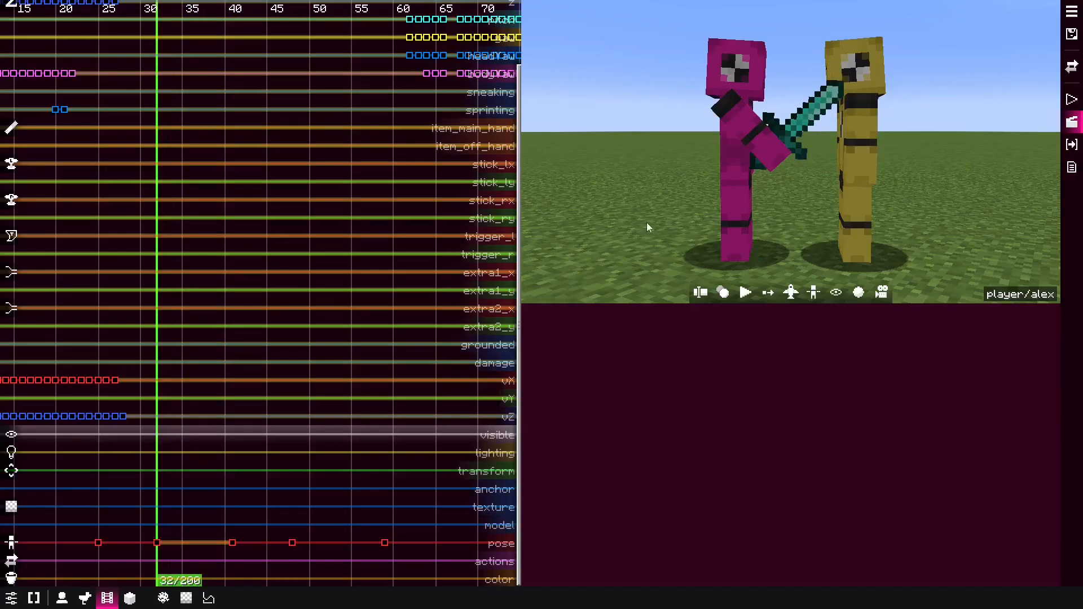
{"action": "left_click", "coordinate": [714, 162]}
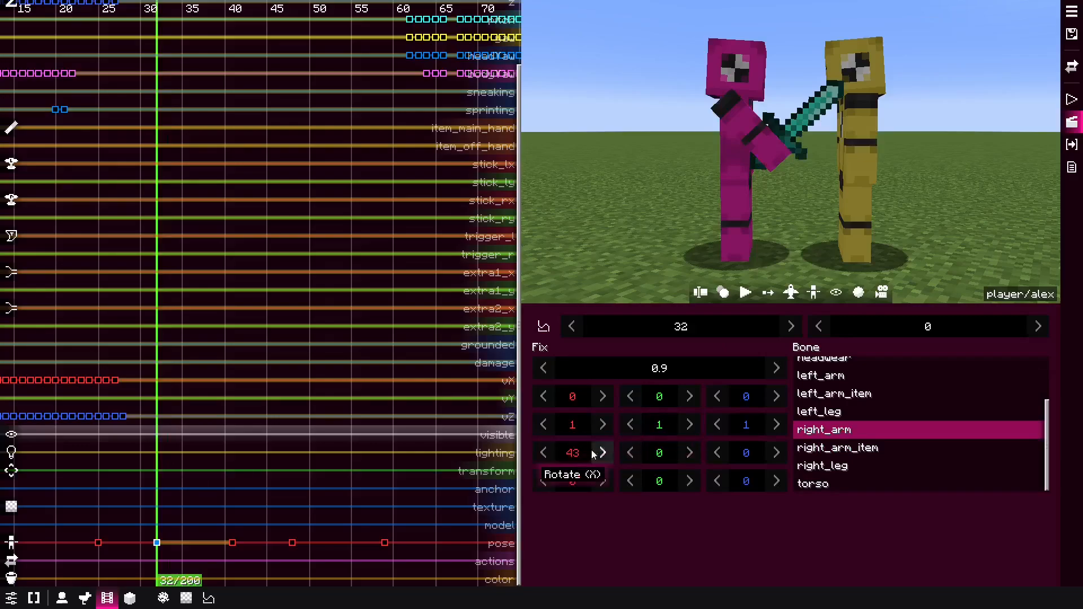
{"action": "left_click_drag", "start_coordinate": [594, 454], "coordinate": [620, 457]}
{"action": "type", "text": "90"}
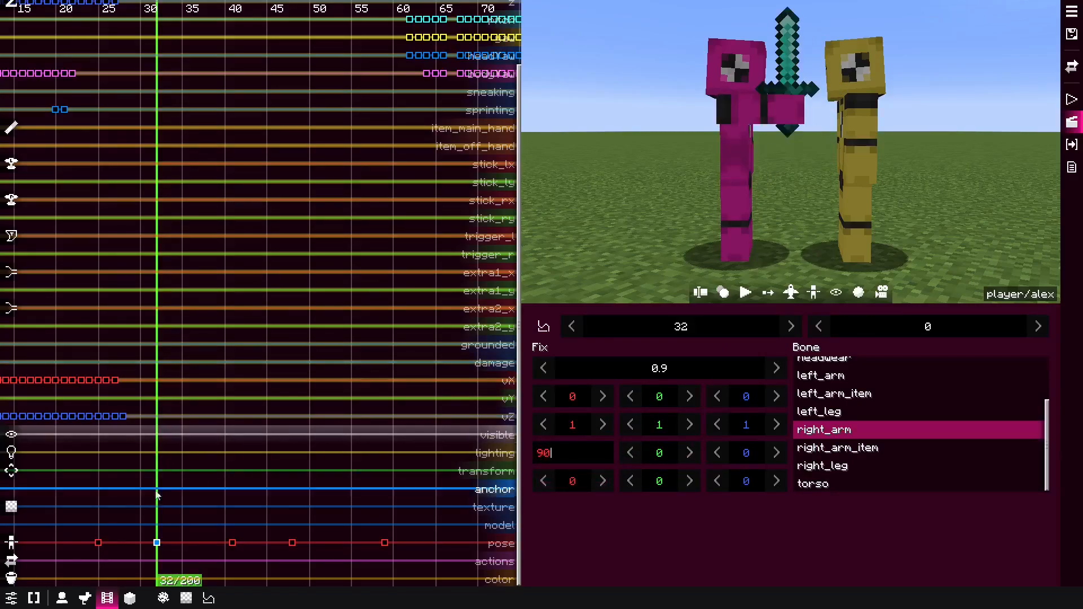
{"action": "left_click_drag", "start_coordinate": [155, 495], "coordinate": [234, 506]}
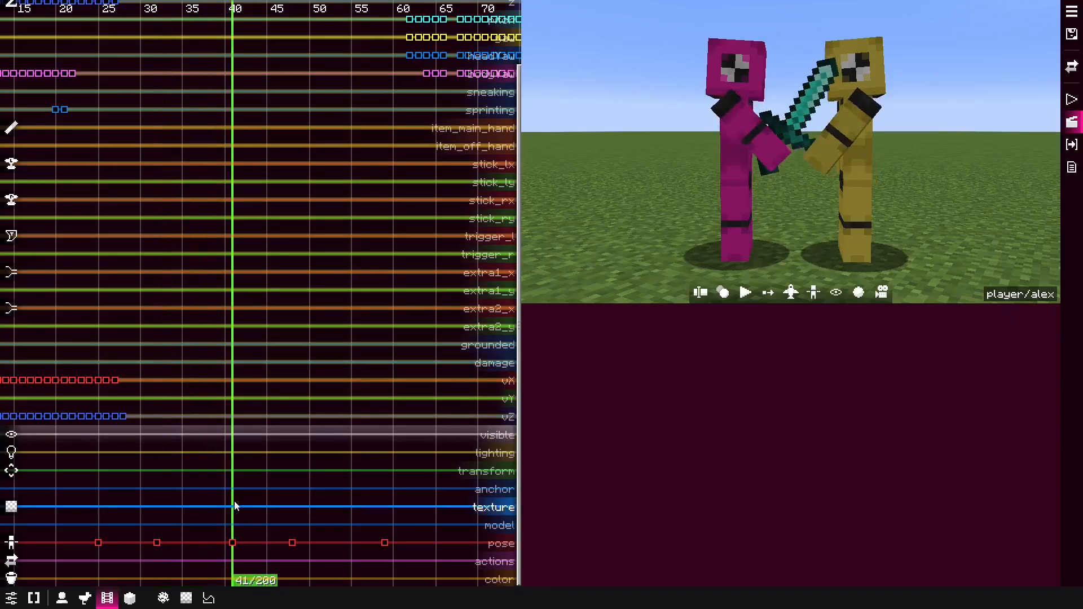
{"action": "left_click", "coordinate": [233, 543]}
{"action": "left_click", "coordinate": [770, 149]}
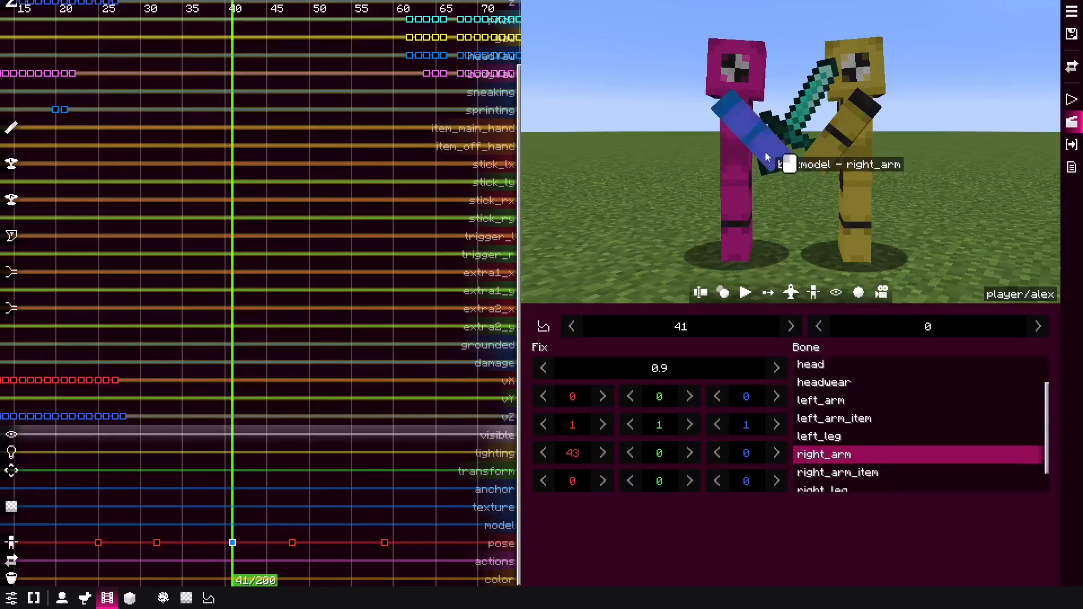
{"action": "type", "text": "90"}
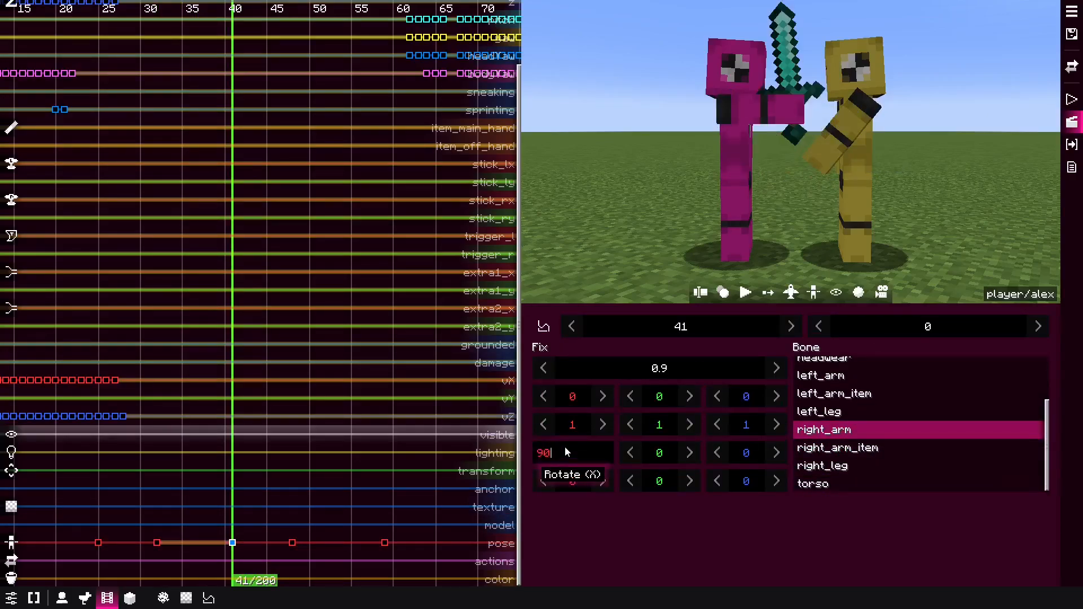
Preview the handover and set right_arm's X rotation to 90 in player/alex's pose keyframe at tick 48.
{"action": "left_click_drag", "start_coordinate": [260, 470], "coordinate": [167, 462]}
{"action": "key", "text": "space"}
{"action": "key", "text": "space"}
{"action": "left_click", "coordinate": [278, 477]}
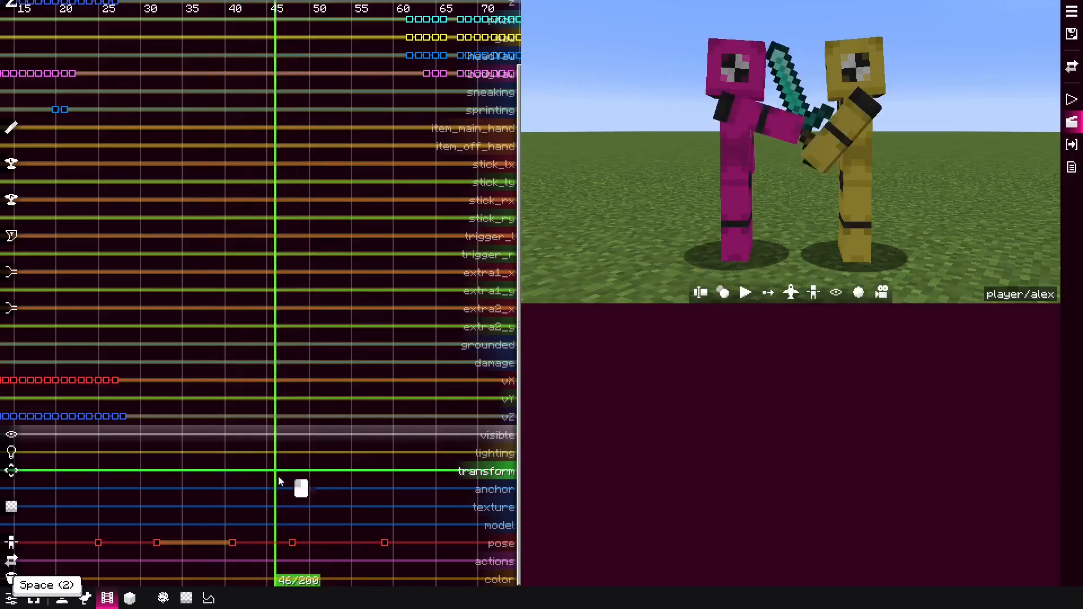
{"action": "left_click_drag", "start_coordinate": [278, 481], "coordinate": [305, 486]}
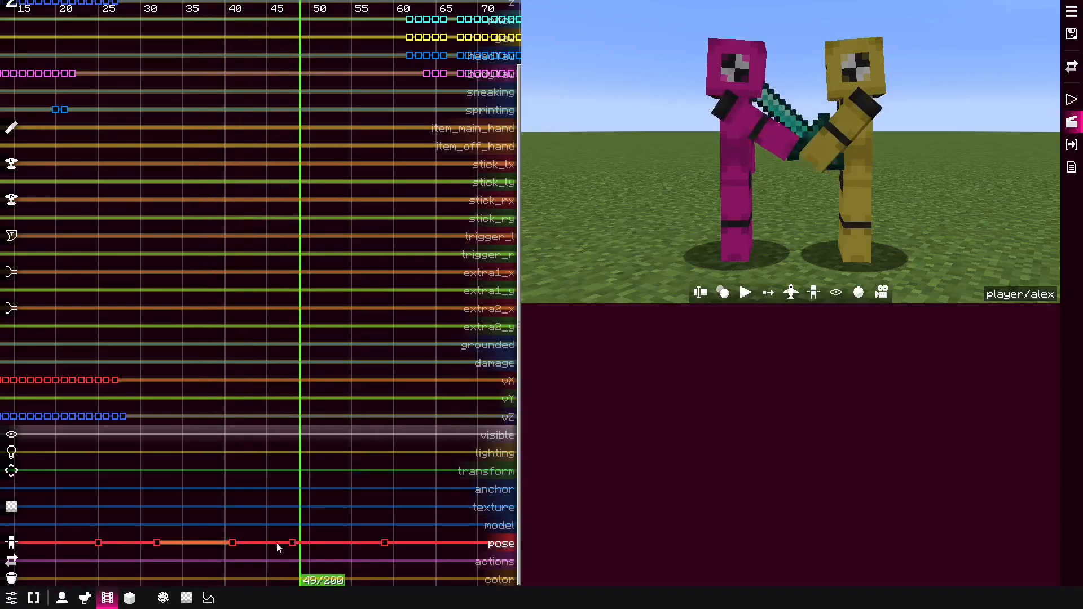
{"action": "left_click", "coordinate": [292, 542]}
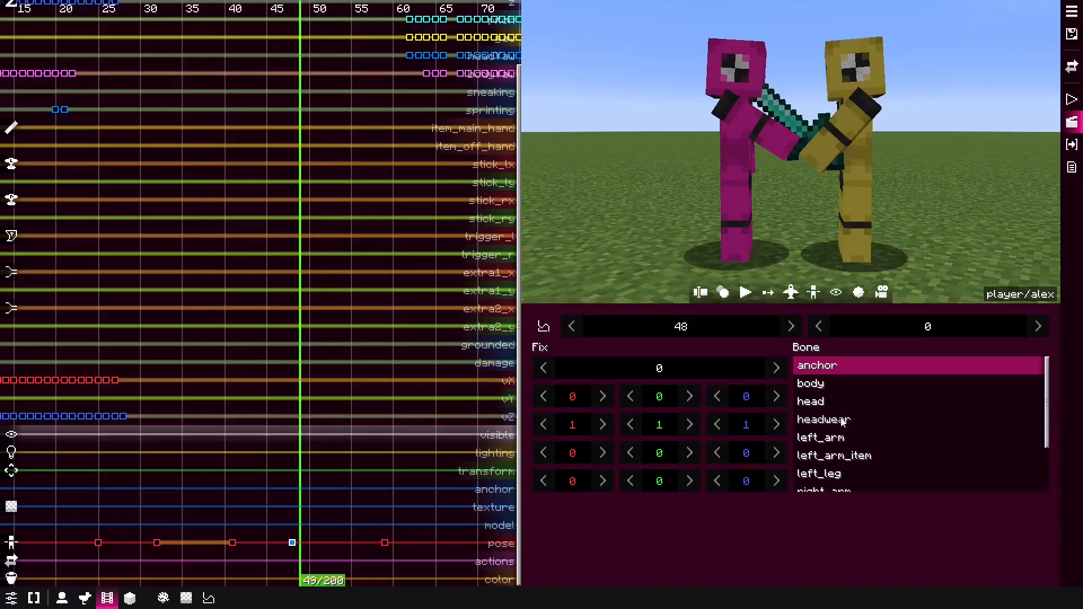
{"action": "scroll", "coordinate": [842, 422], "scroll_direction": "down", "scroll_amount": 1}
{"action": "left_click", "coordinate": [837, 465]}
{"action": "left_click", "coordinate": [823, 447]}
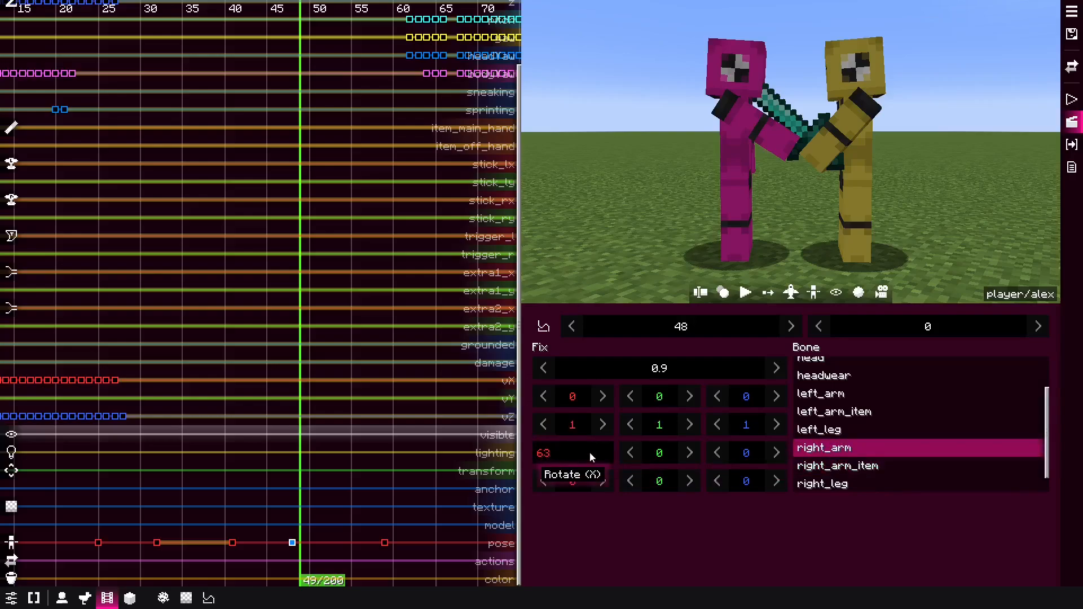
{"action": "key", "text": "ctrl+a"}
{"action": "type", "text": "90"}
Replay the handover, switch to player/steve and set left_arm's rotation to X 90 and Y 0 in the tick 40 pose keyframe.
{"action": "left_click", "coordinate": [134, 406]}
{"action": "key", "text": "space"}
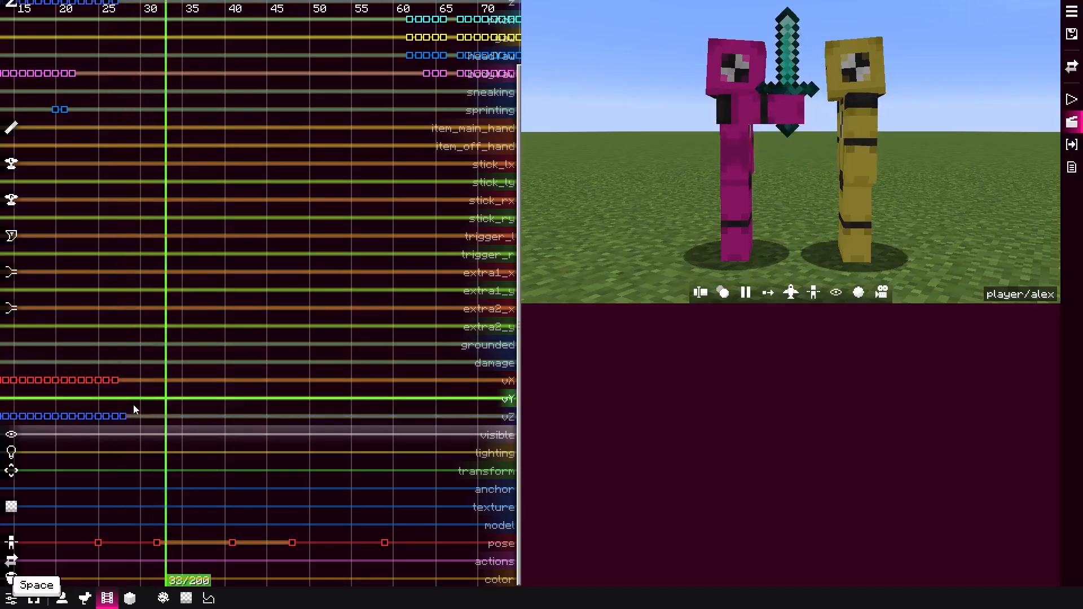
{"action": "key", "text": "space"}
{"action": "left_click_drag", "start_coordinate": [152, 406], "coordinate": [234, 426]}
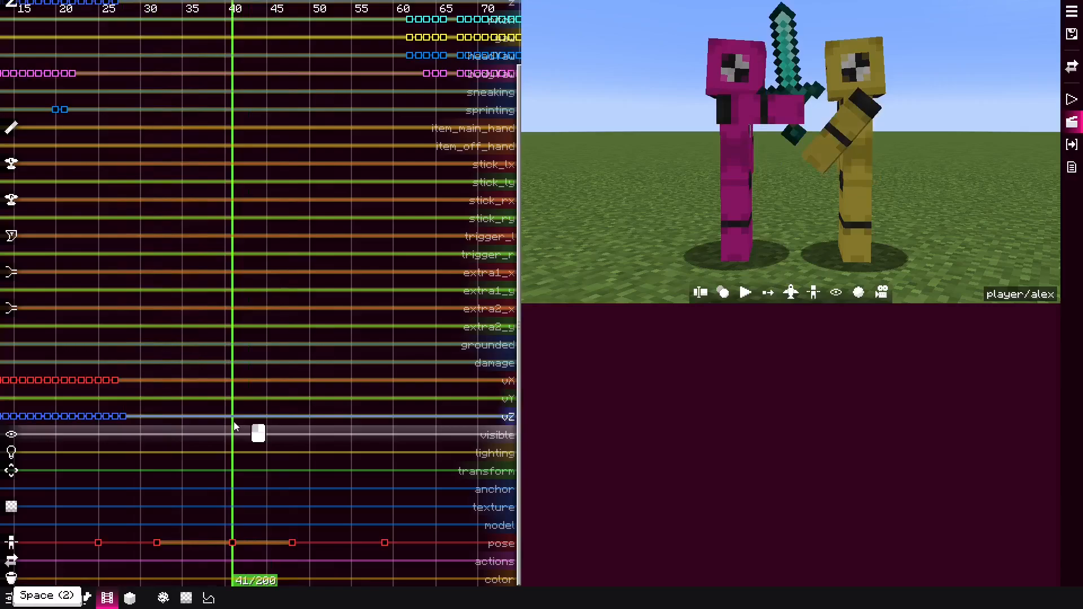
{"action": "left_click", "coordinate": [872, 180], "text": "alt"}
{"action": "left_click", "coordinate": [843, 129], "text": "alt"}
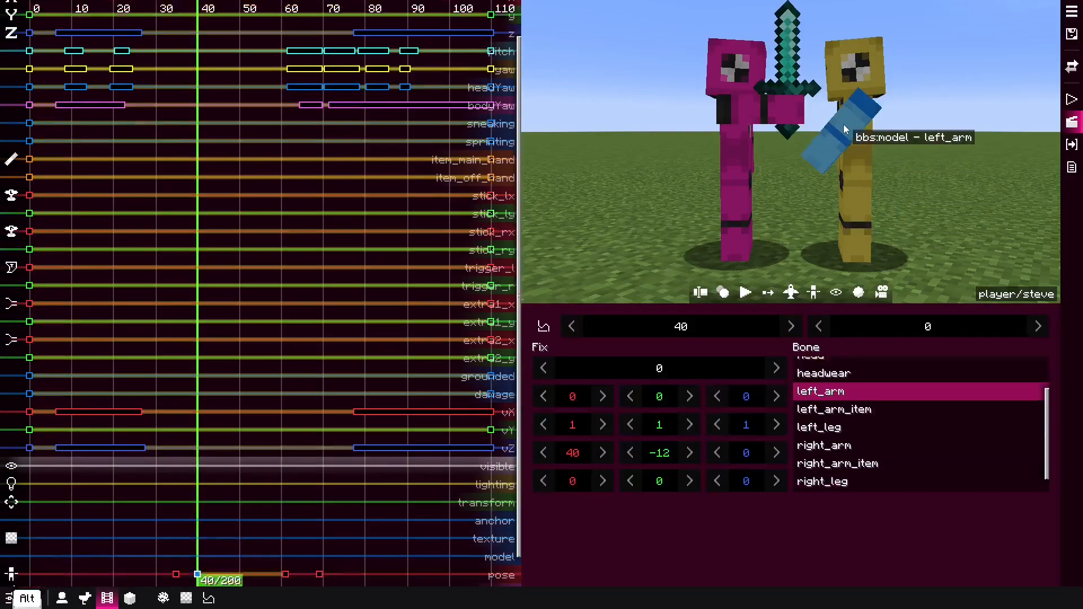
{"action": "scroll", "coordinate": [350, 277], "scroll_direction": "up", "scroll_amount": 5}
{"action": "left_click_drag", "start_coordinate": [161, 415], "coordinate": [119, 451]}
{"action": "left_click", "coordinate": [119, 543]}
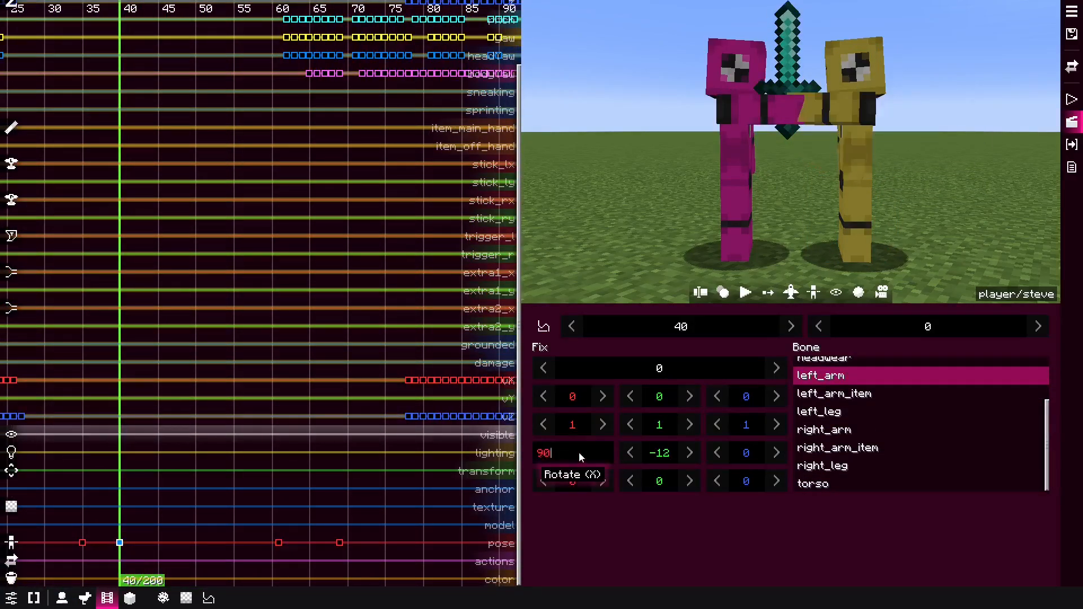
{"action": "left_click", "coordinate": [654, 454]}
{"action": "type", "text": "0"}
Set left_arm's rotation to X 90 and Y 0 in player/steve's pose keyframe at tick 61.
{"action": "left_click", "coordinate": [279, 493]}
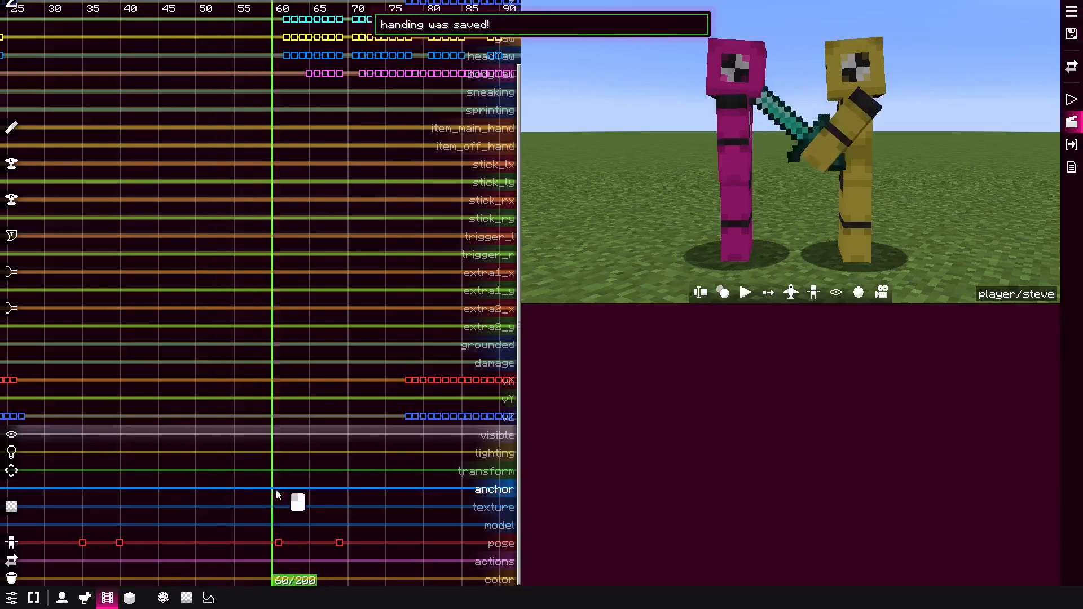
{"action": "left_click", "coordinate": [278, 543]}
{"action": "left_click", "coordinate": [576, 457]}
{"action": "type", "text": "90"}
{"action": "key", "text": "Tab"}
{"action": "type", "text": "0"}
Play back the handover from about tick 40 and examine the sword's position in the hands around tick 50.
{"action": "left_click", "coordinate": [130, 438]}
{"action": "key", "text": "space"}
{"action": "left_click", "coordinate": [137, 406]}
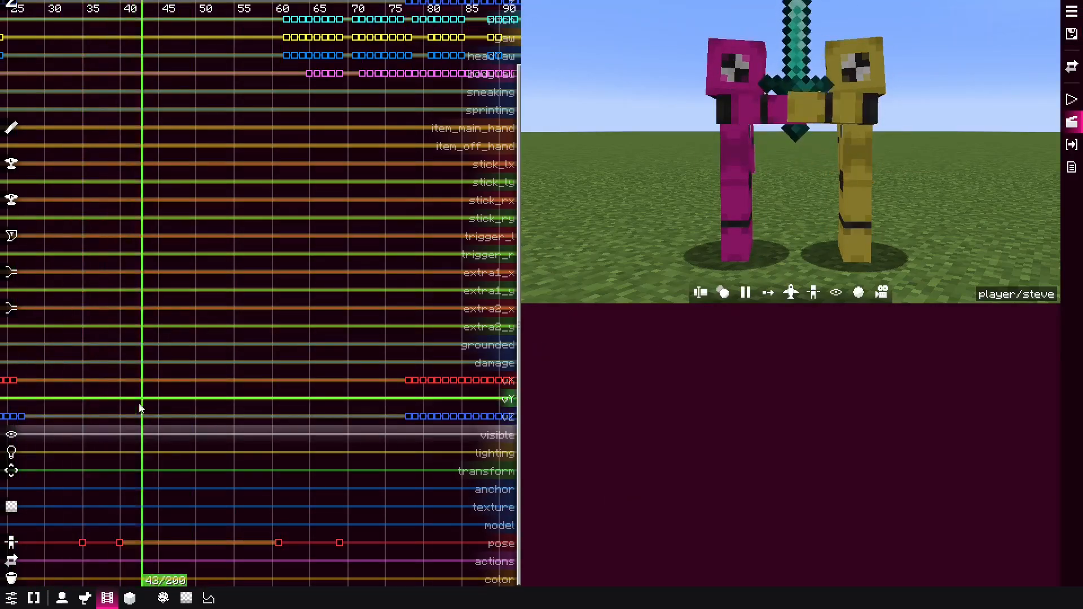
{"action": "key", "text": "space"}
{"action": "mouse_move", "coordinate": [210, 444]}
{"action": "left_mouse_down"}
{"action": "mouse_move", "coordinate": [120, 445]}
{"action": "mouse_move", "coordinate": [199, 448]}
{"action": "left_mouse_up"}
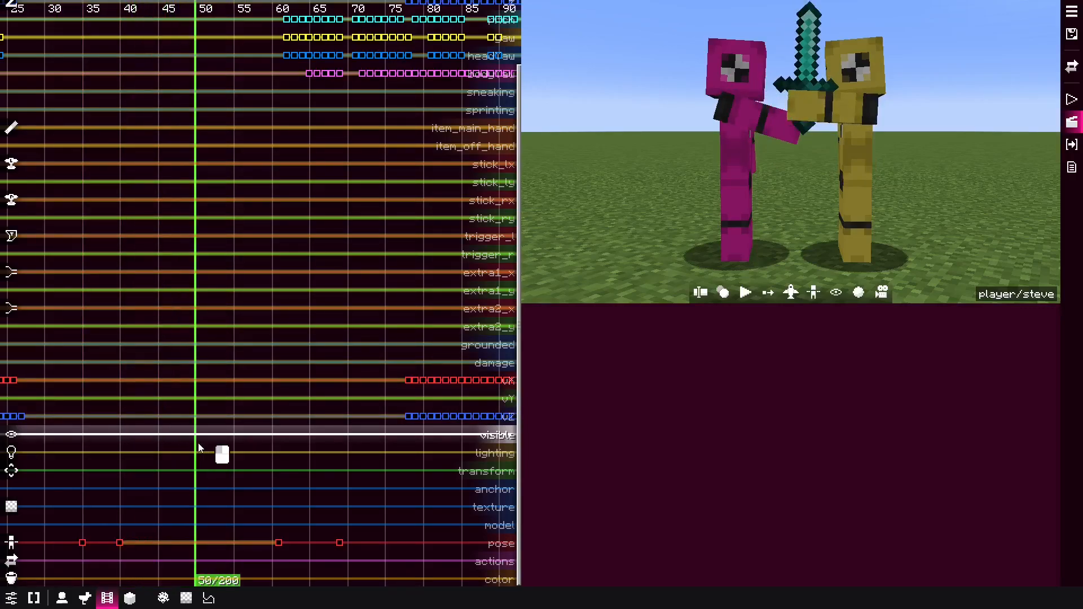
Switch the viewport to the free camera and fly in close to examine the sword held between both characters.
{"action": "key", "text": "F5"}
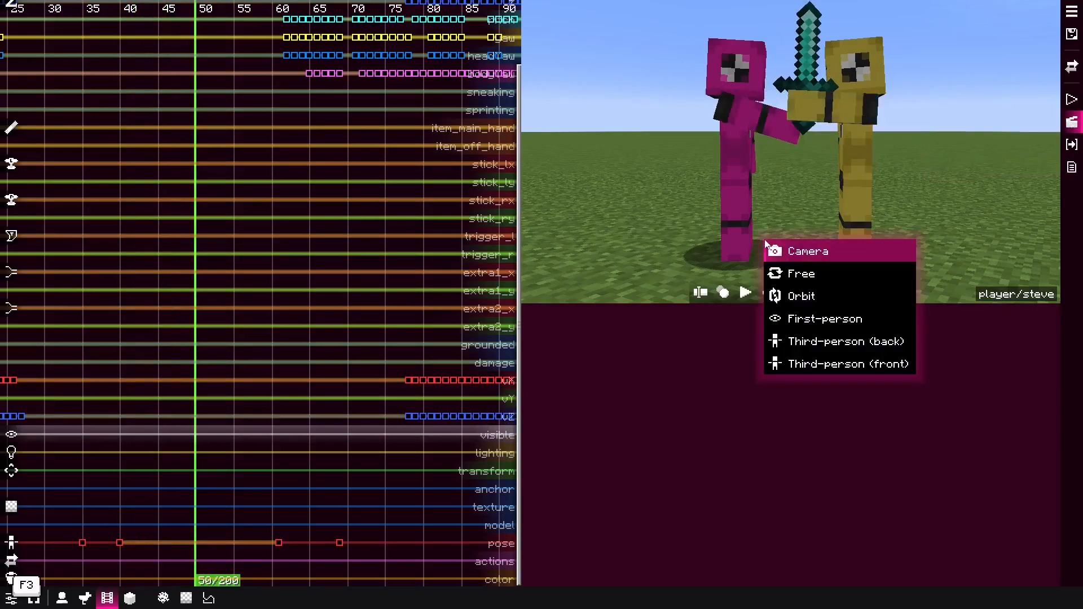
{"action": "key", "text": "2"}
{"action": "key", "text": "f"}
{"action": "key", "text": "e"}
{"action": "key", "text": "e"}
{"action": "key", "text": "alt+a"}
{"action": "key", "text": "w"}
{"action": "key", "text": "w"}
{"action": "left_click_drag", "start_coordinate": [818, 147], "coordinate": [968, 214]}
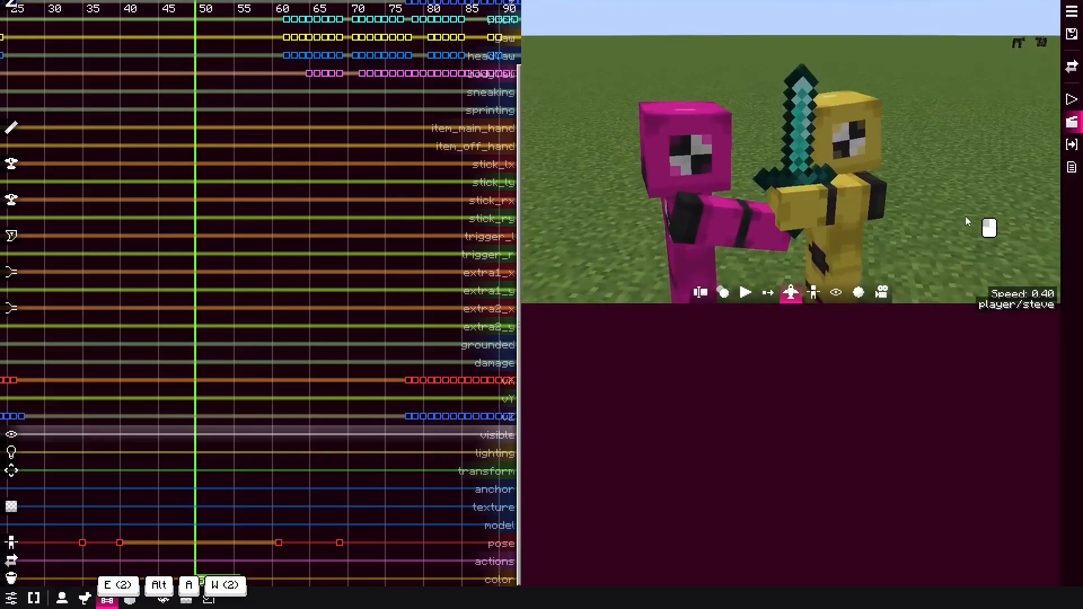
{"action": "key", "text": "f"}
Return to tick 40, switch to player/alex and open right_arm in the tick 41 pose keyframe.
{"action": "left_click", "coordinate": [210, 458]}
{"action": "left_click_drag", "start_coordinate": [209, 458], "coordinate": [121, 470]}
{"action": "scroll", "coordinate": [120, 472], "scroll_direction": "down", "scroll_amount": 4}
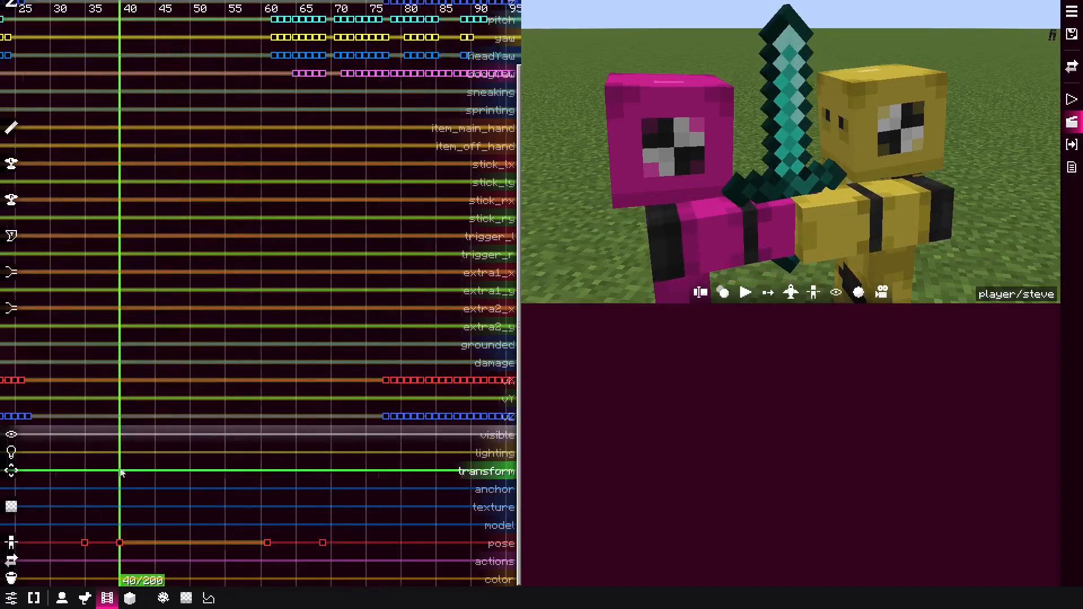
{"action": "middle_click_drag", "start_coordinate": [139, 292], "coordinate": [146, 292]}
{"action": "scroll", "coordinate": [121, 461], "scroll_direction": "up", "scroll_amount": 2}
{"action": "left_click", "coordinate": [705, 249], "text": "alt"}
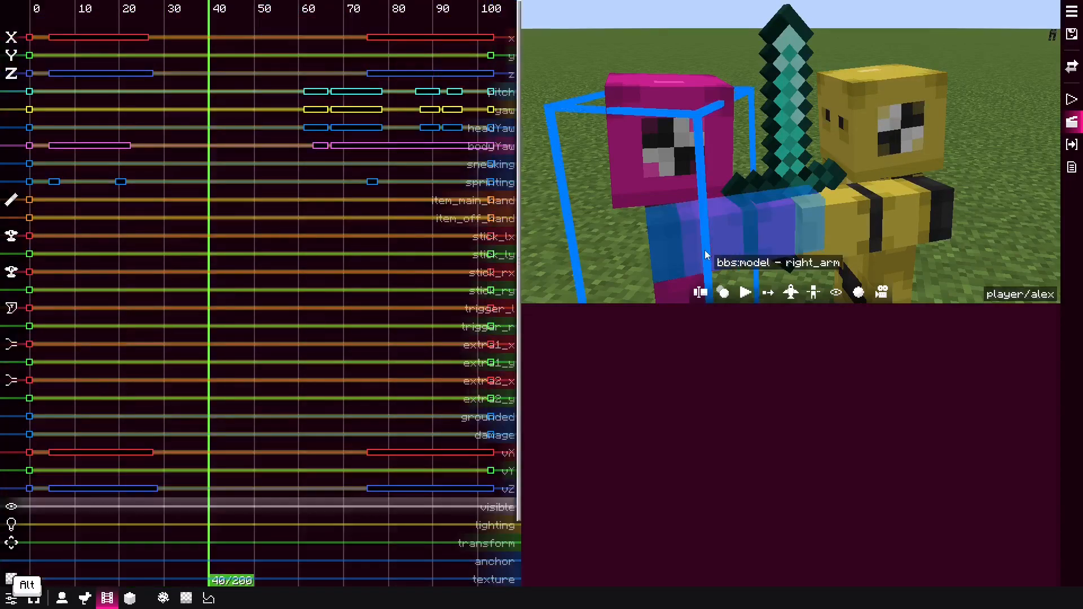
{"action": "left_click", "coordinate": [736, 242]}
{"action": "middle_click_drag", "start_coordinate": [251, 482], "coordinate": [261, 399]}
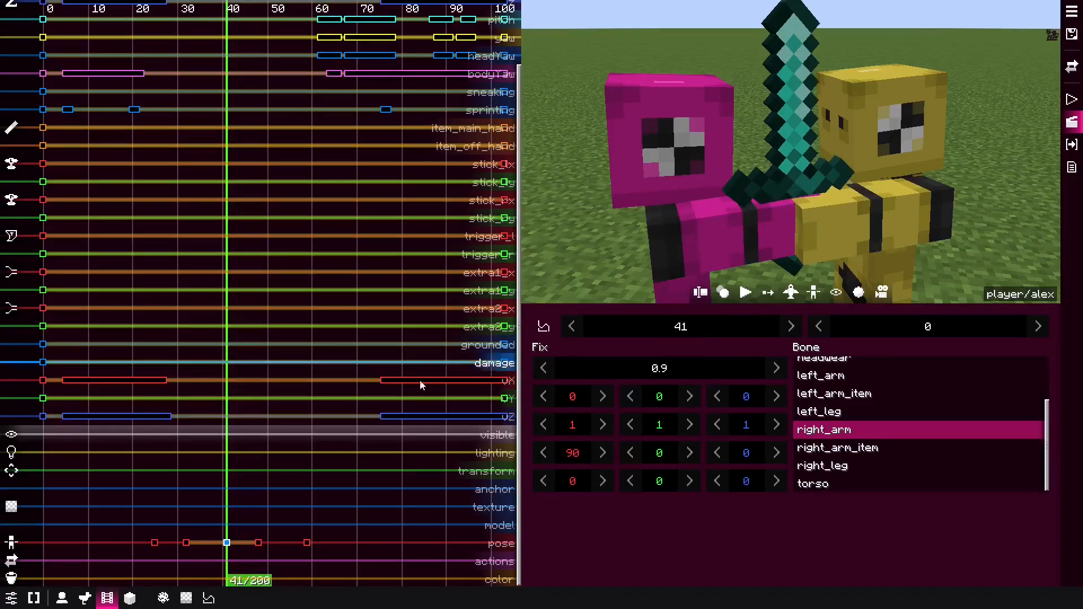
Set right_arm_item's scale to 1 on all axes in player/alex's pose keyframe at tick 41.
{"action": "left_click_drag", "start_coordinate": [190, 551], "coordinate": [226, 532]}
{"action": "left_click", "coordinate": [227, 543]}
{"action": "left_click", "coordinate": [769, 237]}
{"action": "scroll", "coordinate": [877, 425], "scroll_direction": "down", "scroll_amount": 1}
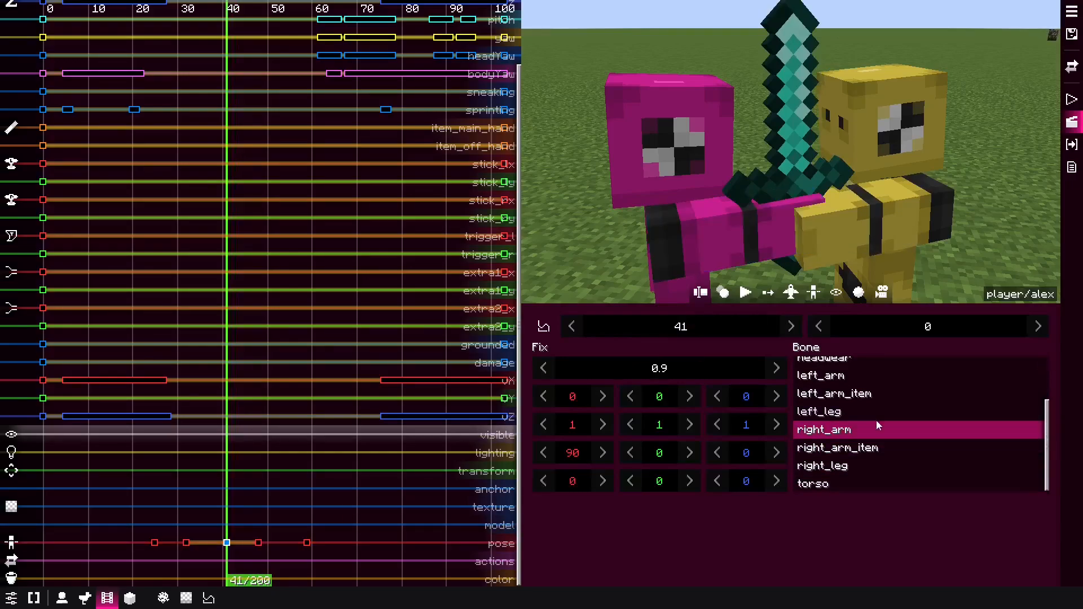
{"action": "left_click", "coordinate": [858, 448]}
{"action": "type", "text": "1"}
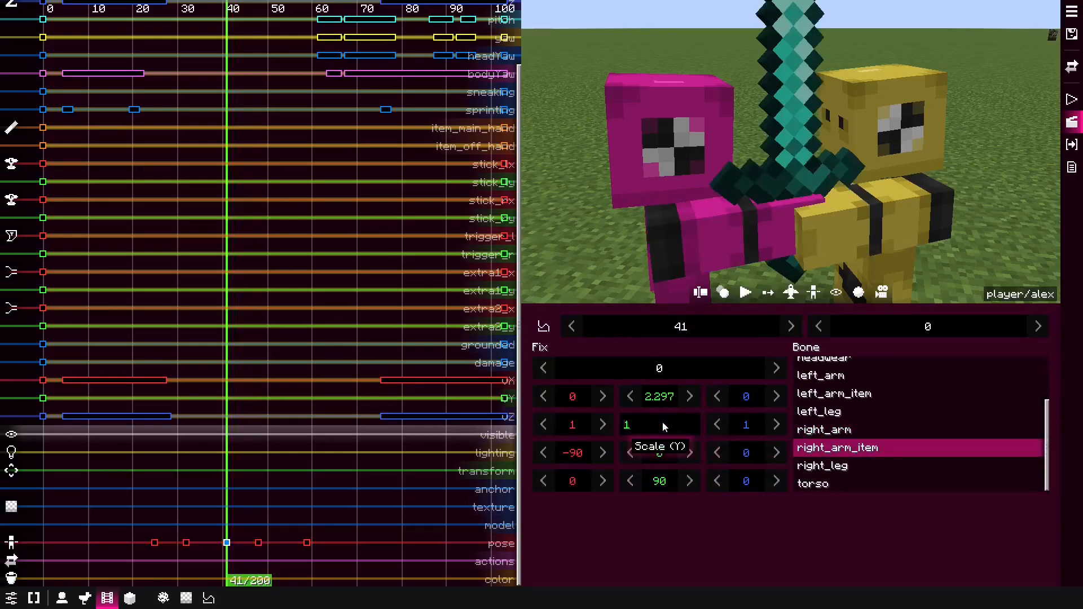
Set right_arm_item's Y scale to 1 in player/alex's pose keyframe at tick 32.
{"action": "left_click", "coordinate": [191, 540]}
{"action": "left_click", "coordinate": [186, 542]}
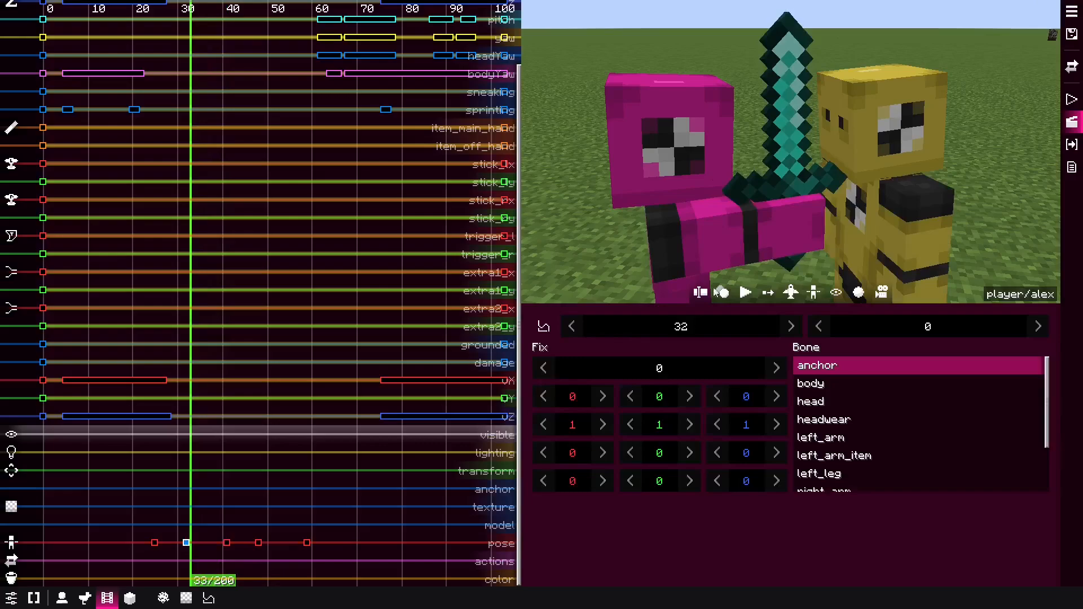
{"action": "left_click", "coordinate": [742, 232]}
{"action": "left_click", "coordinate": [858, 450]}
{"action": "key", "text": "BackSpace"}
{"action": "key", "text": "BackSpace"}
{"action": "key", "text": "BackSpace"}
{"action": "type", "text": "1"}
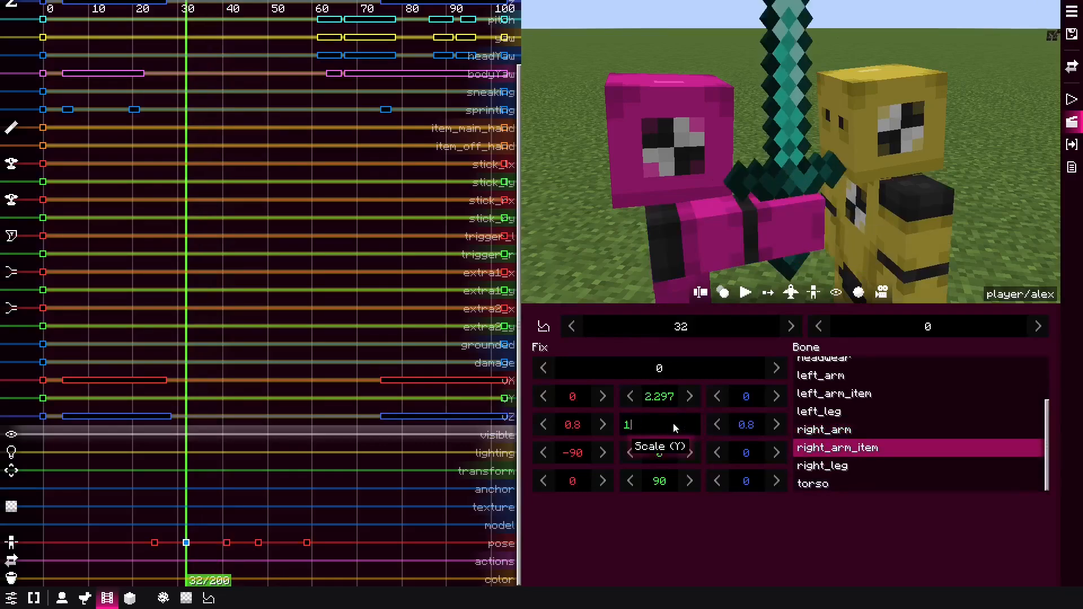
Set right_arm_item's Y scale to 1 in player/alex's pose keyframe at tick 25.
{"action": "left_click", "coordinate": [154, 542]}
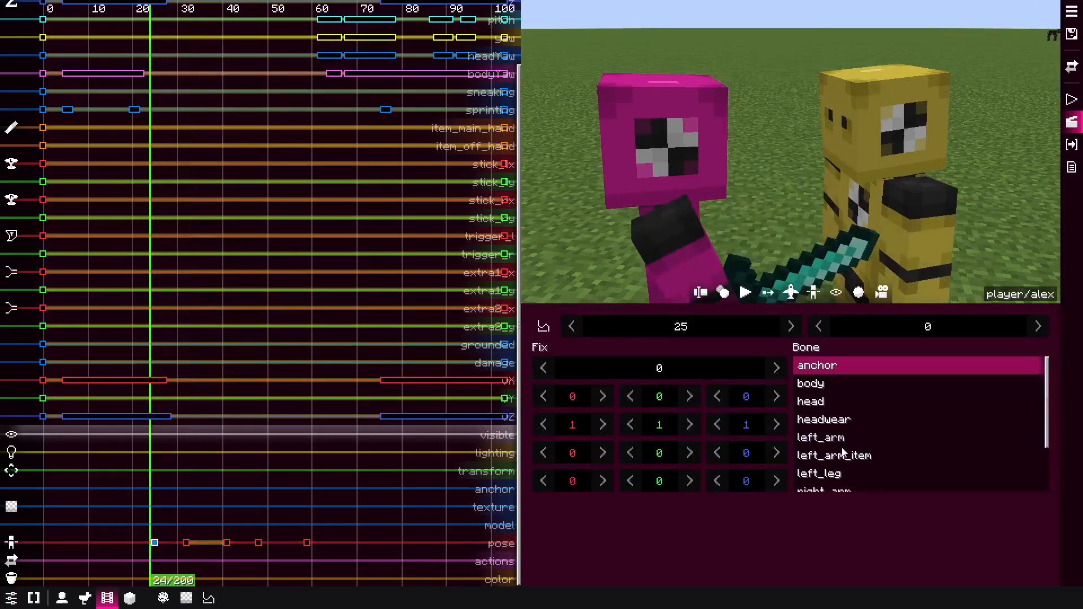
{"action": "left_click", "coordinate": [844, 455]}
{"action": "scroll", "coordinate": [843, 451], "scroll_direction": "down", "scroll_amount": 1}
{"action": "left_click", "coordinate": [838, 479]}
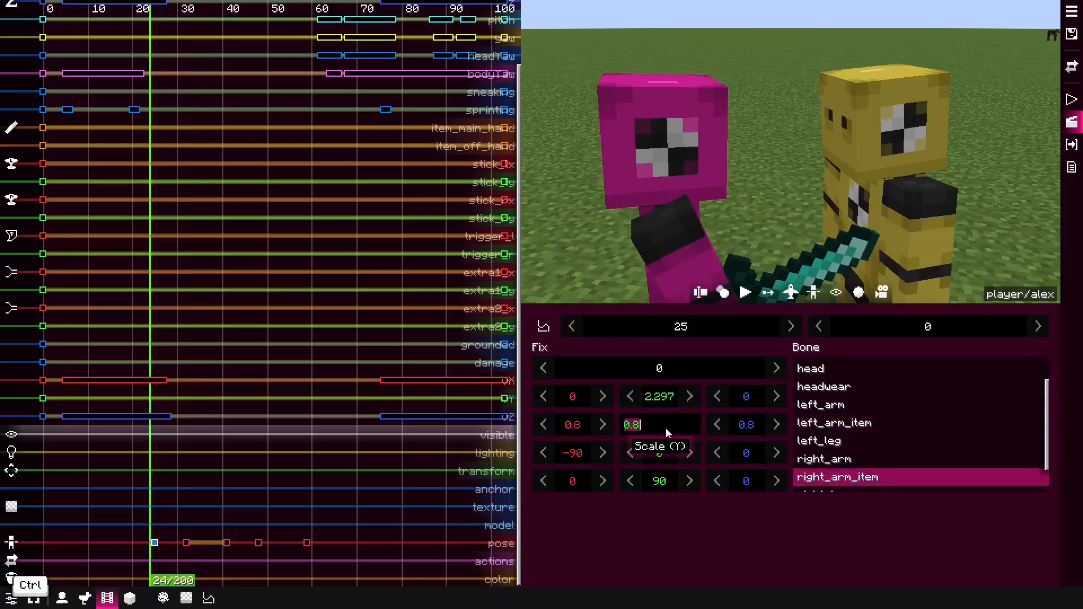
{"action": "type", "text": "1"}
Set right_arm_item's Y scale to 1 in player/alex's pose keyframe at tick 48.
{"action": "left_click_drag", "start_coordinate": [268, 497], "coordinate": [257, 542]}
{"action": "left_click", "coordinate": [258, 542]}
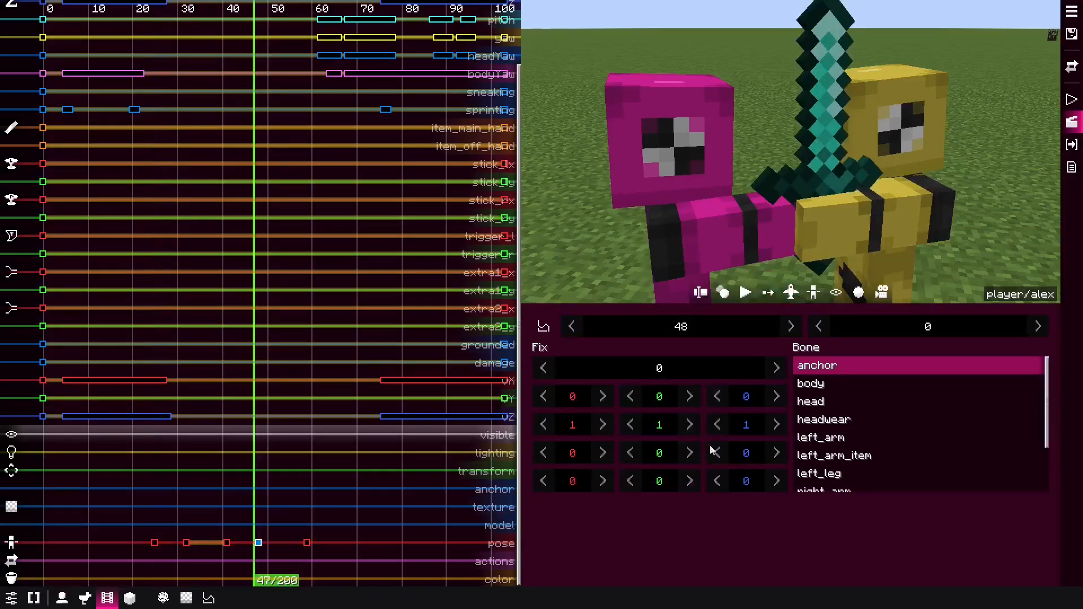
{"action": "scroll", "coordinate": [849, 454], "scroll_direction": "down", "scroll_amount": 2}
{"action": "left_click", "coordinate": [843, 467]}
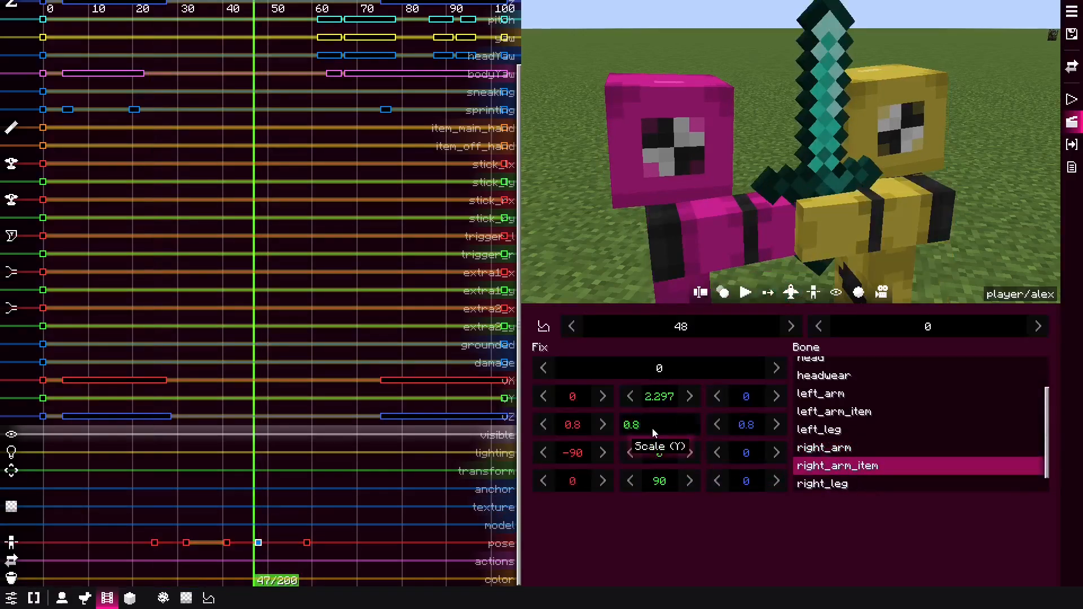
{"action": "type", "text": "1"}
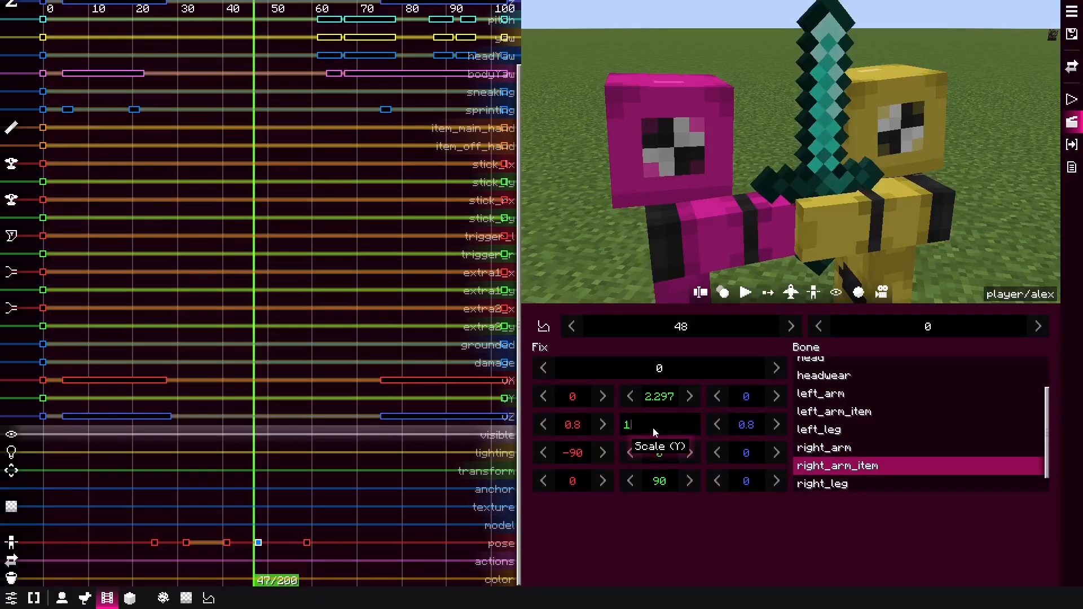
Check right_arm_item's scale in player/alex's pose keyframe at tick 59.
{"action": "left_click", "coordinate": [308, 510]}
{"action": "left_click", "coordinate": [307, 542]}
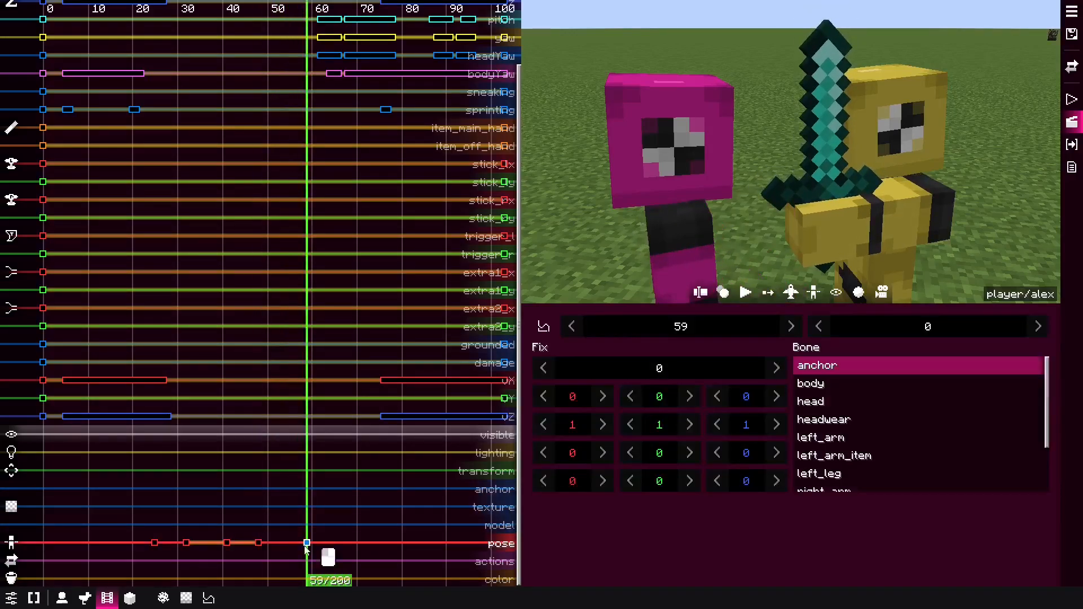
{"action": "scroll", "coordinate": [807, 451], "scroll_direction": "down", "scroll_amount": 2}
{"action": "left_click", "coordinate": [835, 466]}
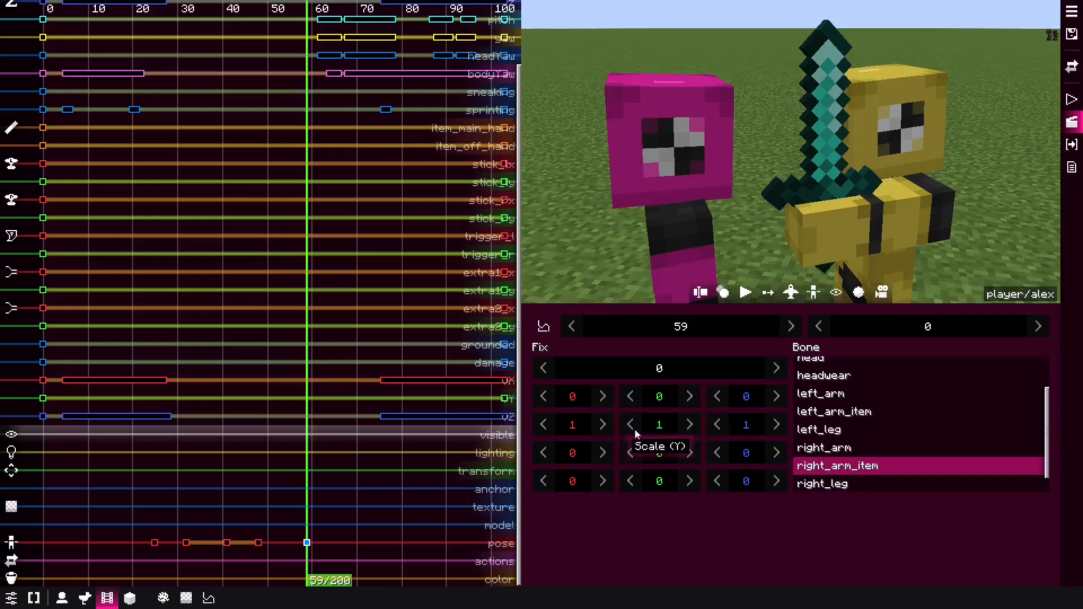
Set left_arm_item's scale to 1 on all axes in player/steve's pose keyframe at tick 61.
{"action": "left_click_drag", "start_coordinate": [169, 521], "coordinate": [307, 507]}
{"action": "left_click", "coordinate": [878, 242], "text": "alt"}
{"action": "left_click_drag", "start_coordinate": [322, 562], "coordinate": [298, 559]}
{"action": "left_click", "coordinate": [298, 543]}
{"action": "left_click", "coordinate": [656, 428]}
{"action": "key", "text": "ctrl+a"}
{"action": "type", "text": "1"}
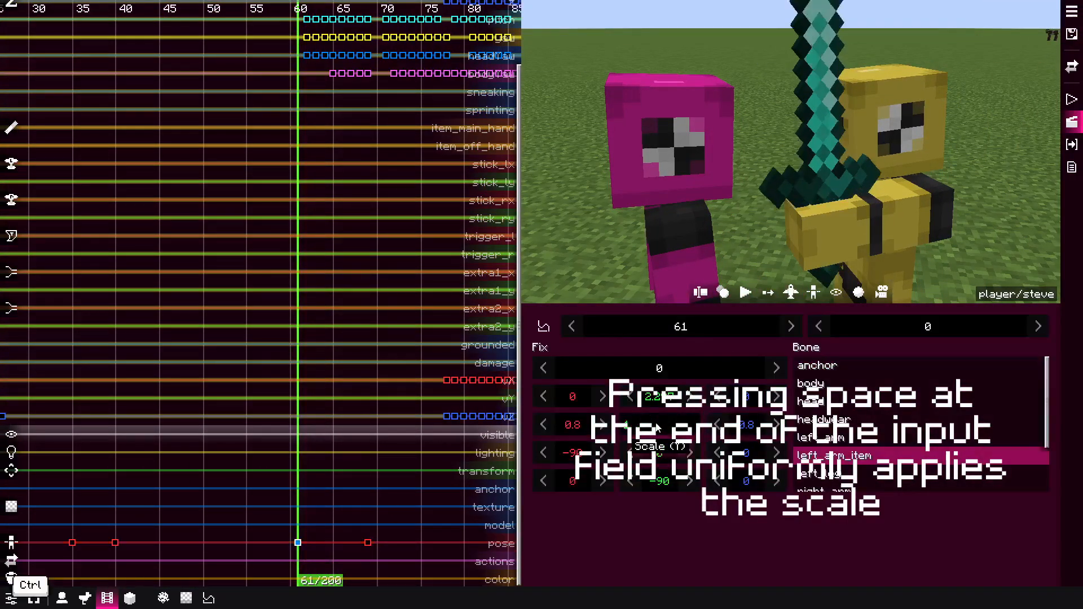
{"action": "key", "text": "space"}
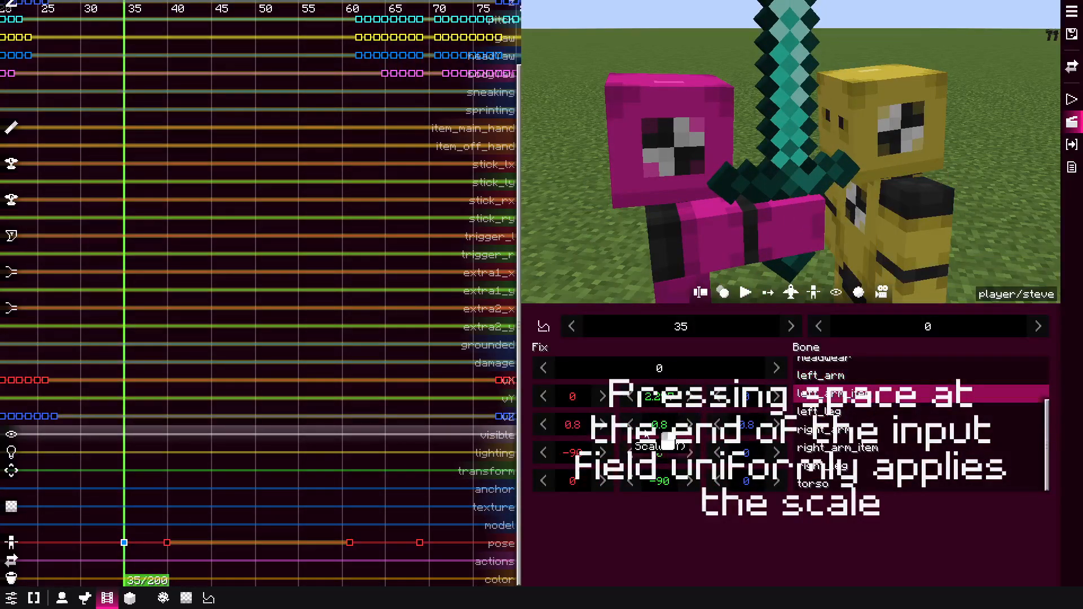
Add a transform keyframe to bbs:anchor at tick 35 and set its scale to 0.8 on all axes.
{"action": "left_click", "coordinate": [207, 473]}
{"action": "left_click_drag", "start_coordinate": [207, 473], "coordinate": [128, 471]}
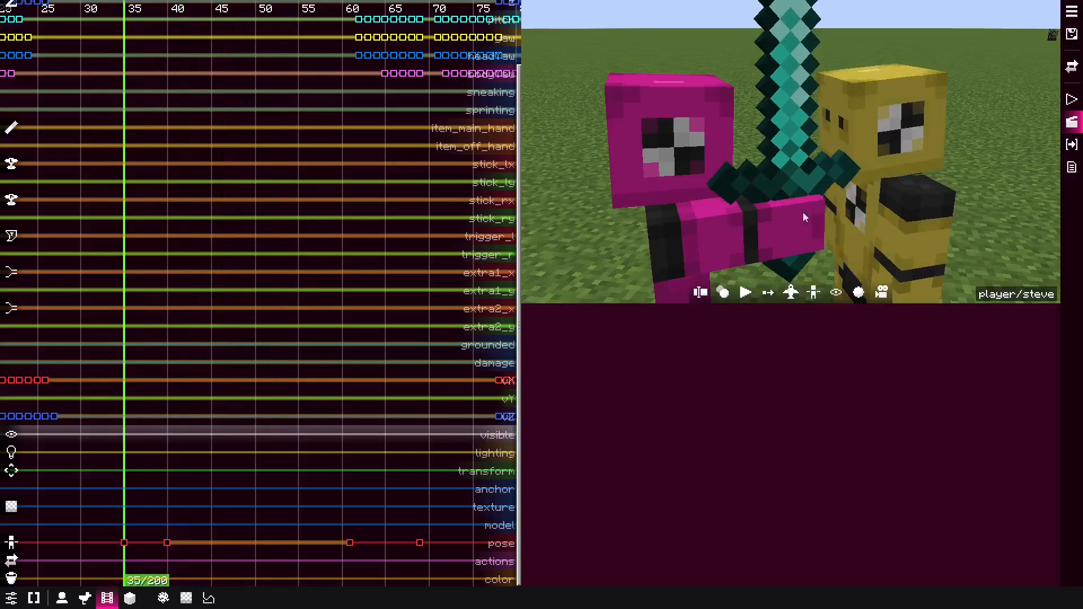
{"action": "left_click", "coordinate": [801, 236], "text": "alt"}
{"action": "middle_click_drag", "start_coordinate": [331, 336], "coordinate": [319, 281]}
{"action": "scroll", "coordinate": [335, 489], "scroll_direction": "up", "scroll_amount": 4}
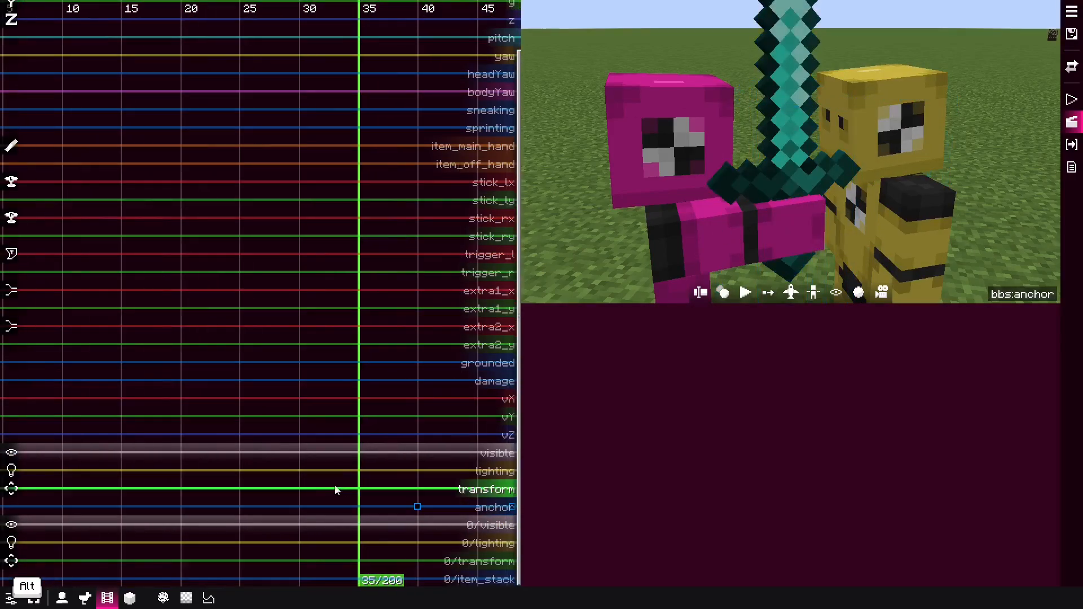
{"action": "double_click", "coordinate": [365, 491]}
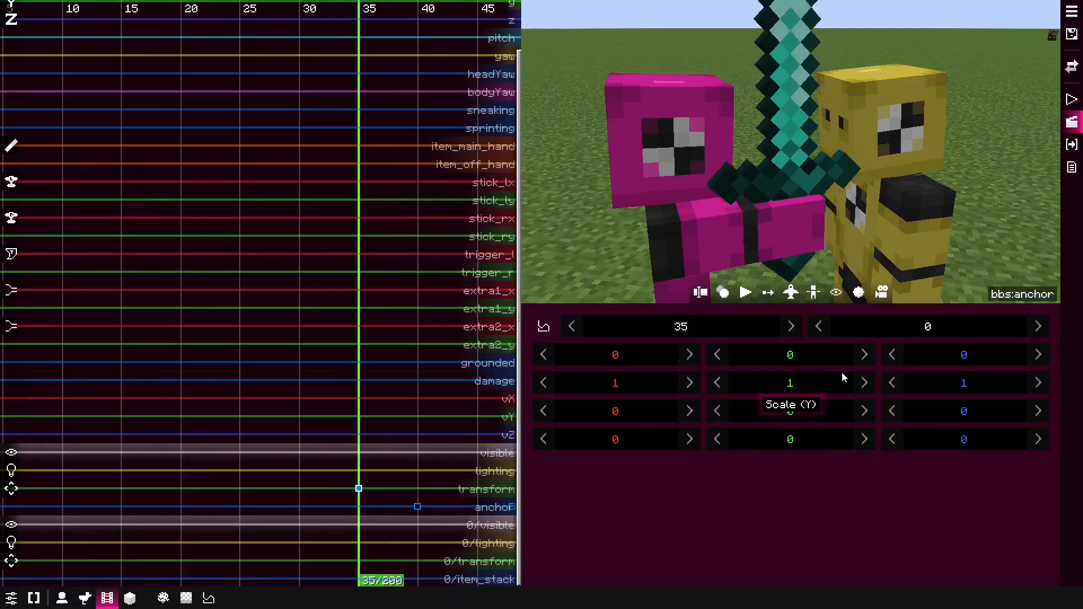
{"action": "key", "text": "BackSpace"}
{"action": "type", "text": "0.8"}
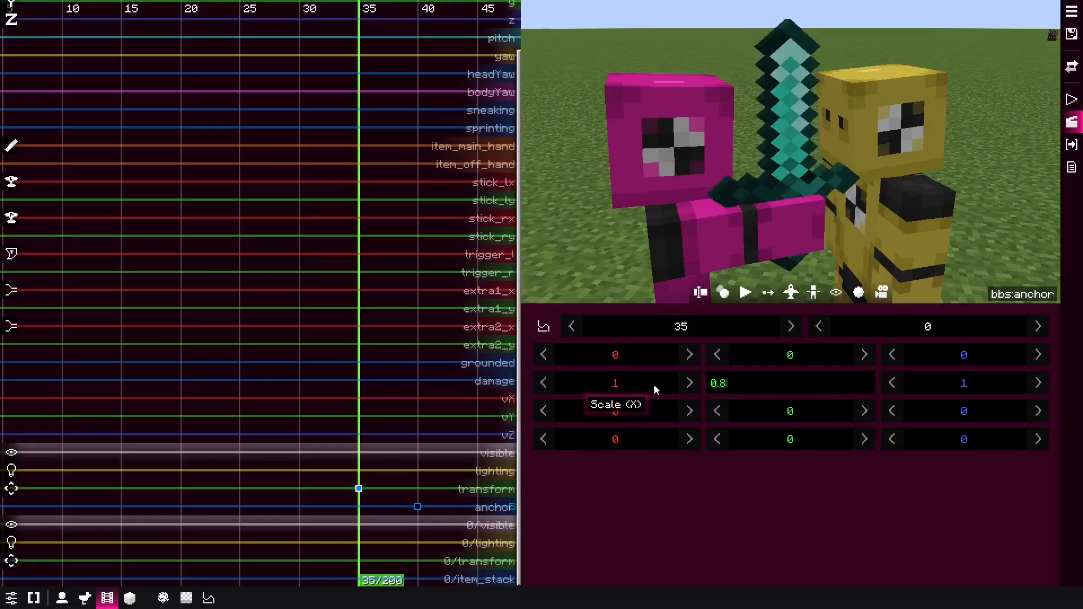
{"action": "left_click", "coordinate": [253, 373]}
Play back the sword handover around ticks 28 to 41 to check the anchored sword's size.
{"action": "key", "text": "space"}
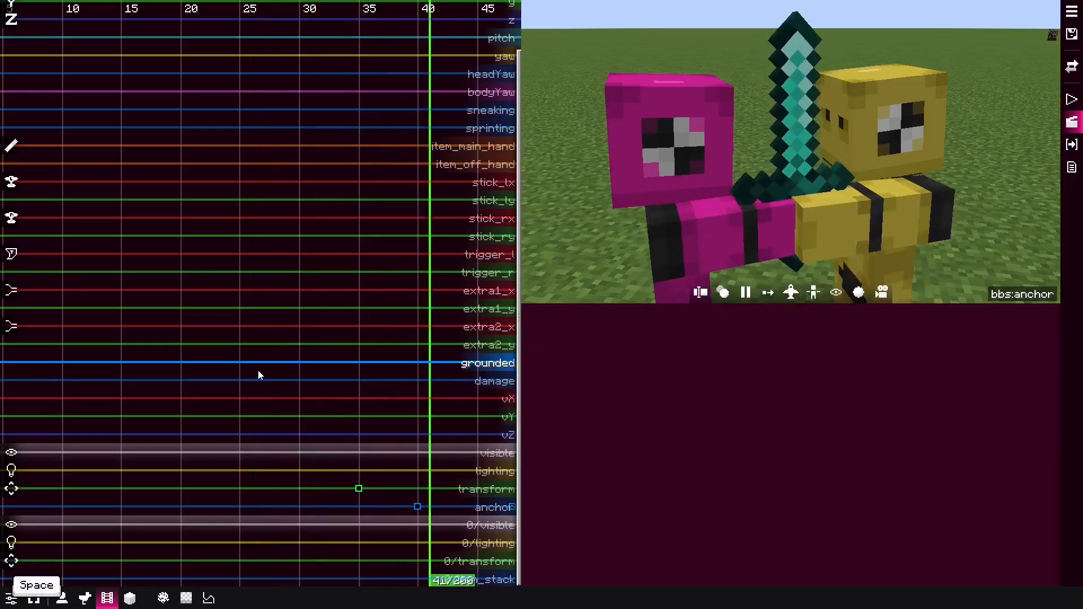
{"action": "key", "text": "space"}
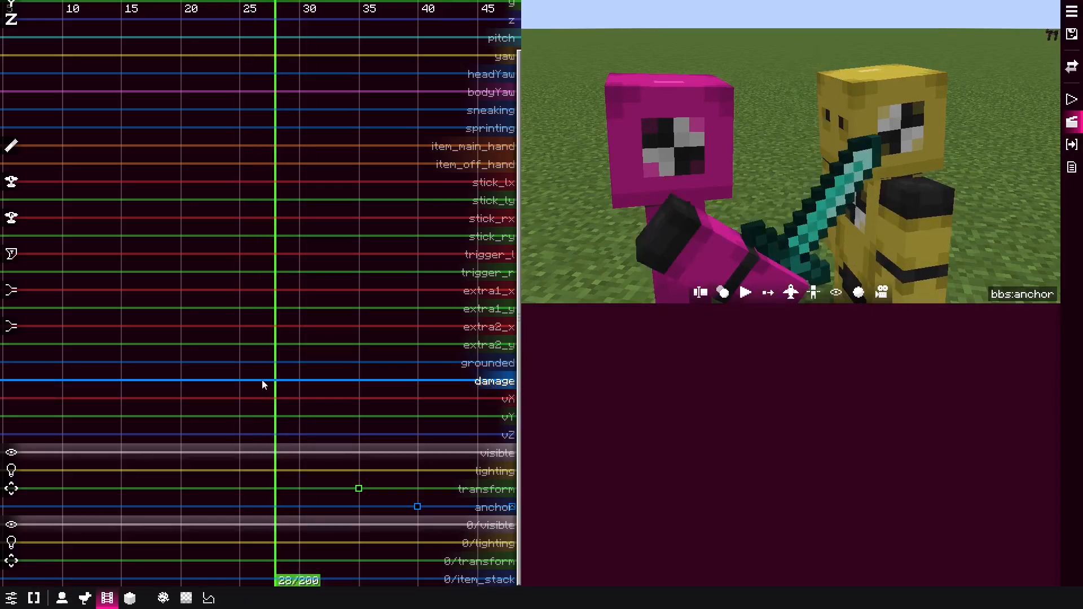
{"action": "key", "text": "space"}
{"action": "key", "text": "space"}
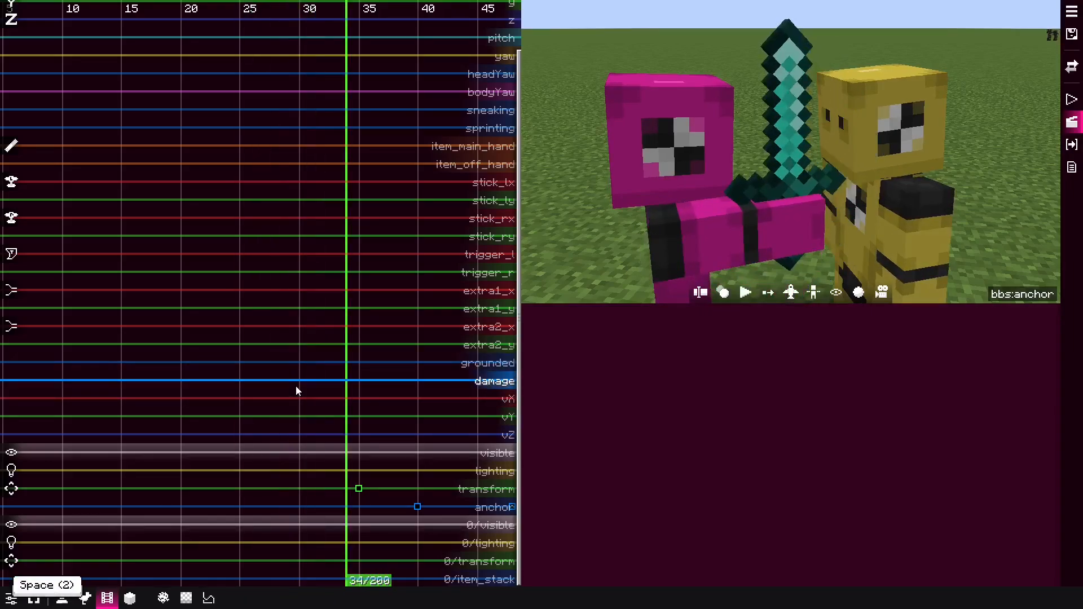
Play the car film's cliff jump with the jeep replay selected.
{"action": "key", "text": "F3"}
{"action": "key", "text": "1"}
{"action": "left_click", "coordinate": [18, 355]}
{"action": "key", "text": "space"}
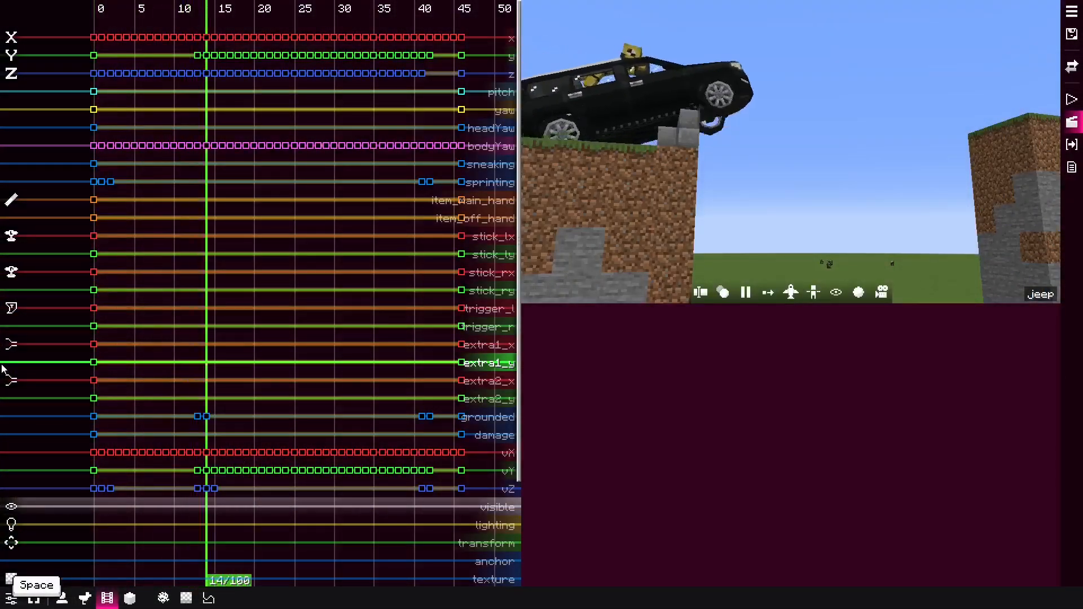
{"action": "key", "text": "space"}
Delete player/steve's anchor keyframes in the car film and play the scene without them.
{"action": "key", "text": "alt"}
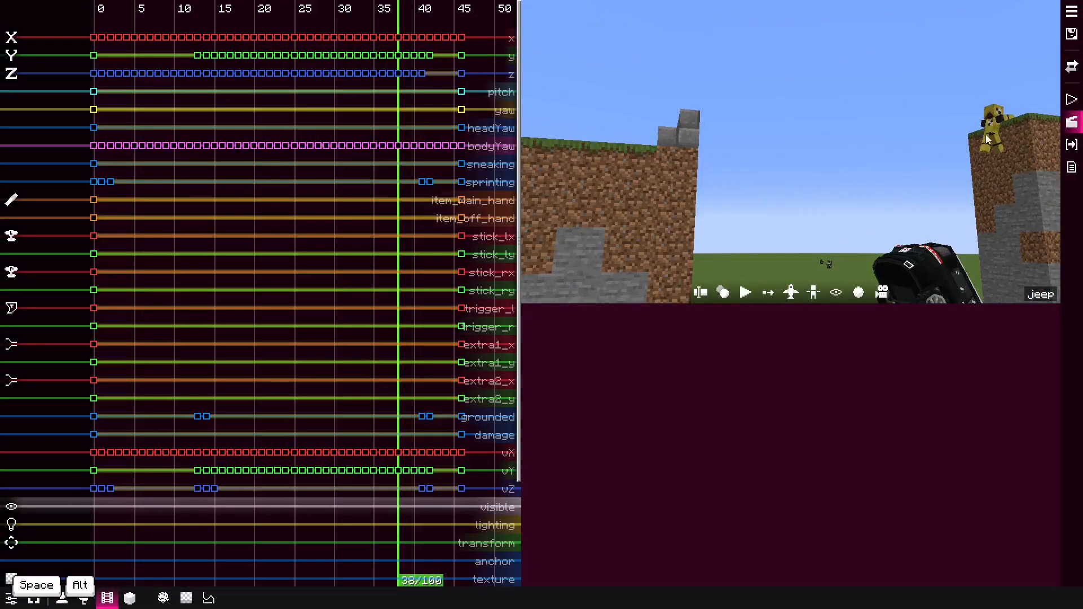
{"action": "left_click", "coordinate": [995, 108], "text": "alt"}
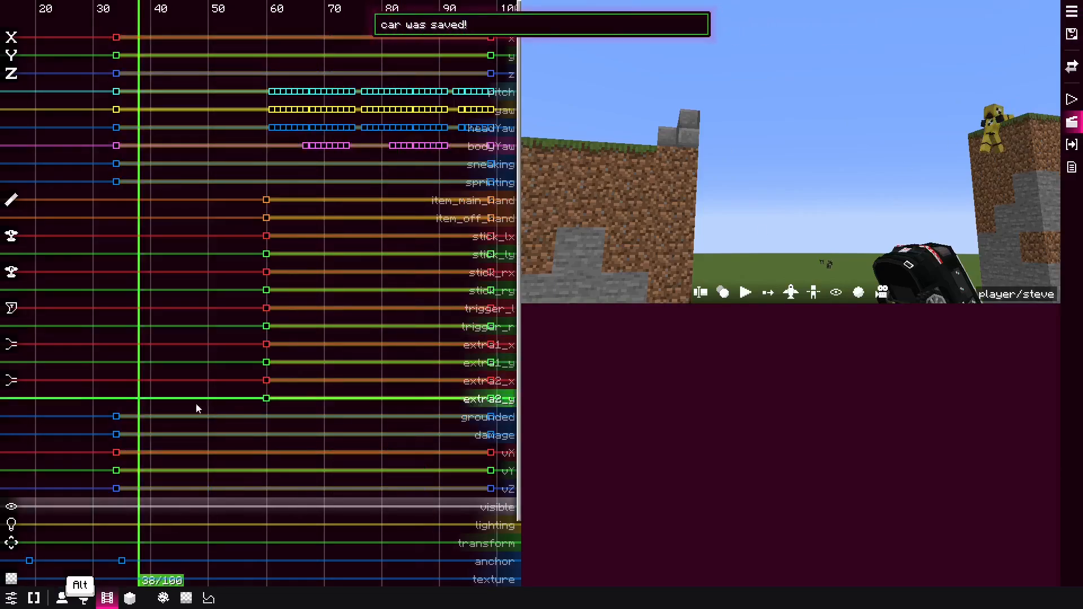
{"action": "scroll", "coordinate": [220, 483], "scroll_direction": "up", "scroll_amount": 4}
{"action": "middle_click_drag", "start_coordinate": [148, 556], "coordinate": [325, 459]}
{"action": "left_click", "coordinate": [90, 491]}
{"action": "left_click_drag", "start_coordinate": [96, 476], "coordinate": [288, 506], "text": "shift"}
{"action": "key", "text": "Delete"}
{"action": "key", "text": "space"}
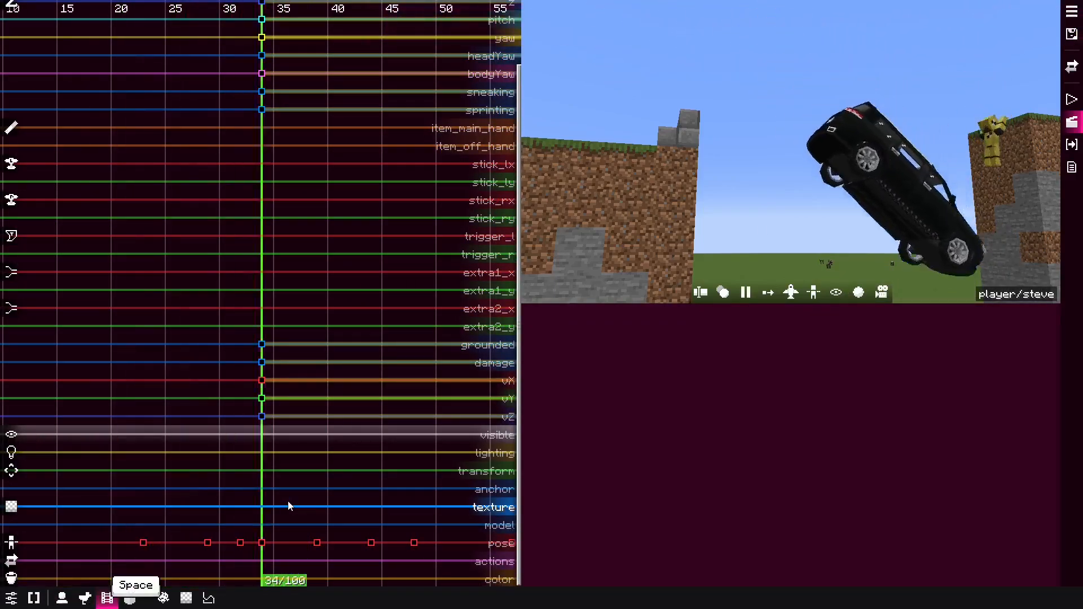
{"action": "key", "text": "space"}
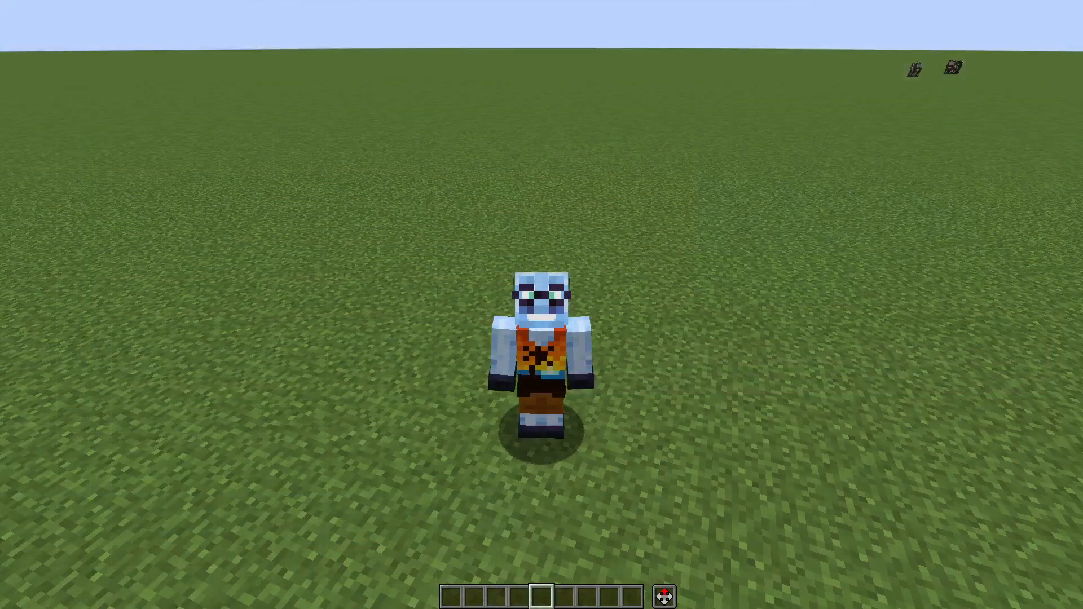